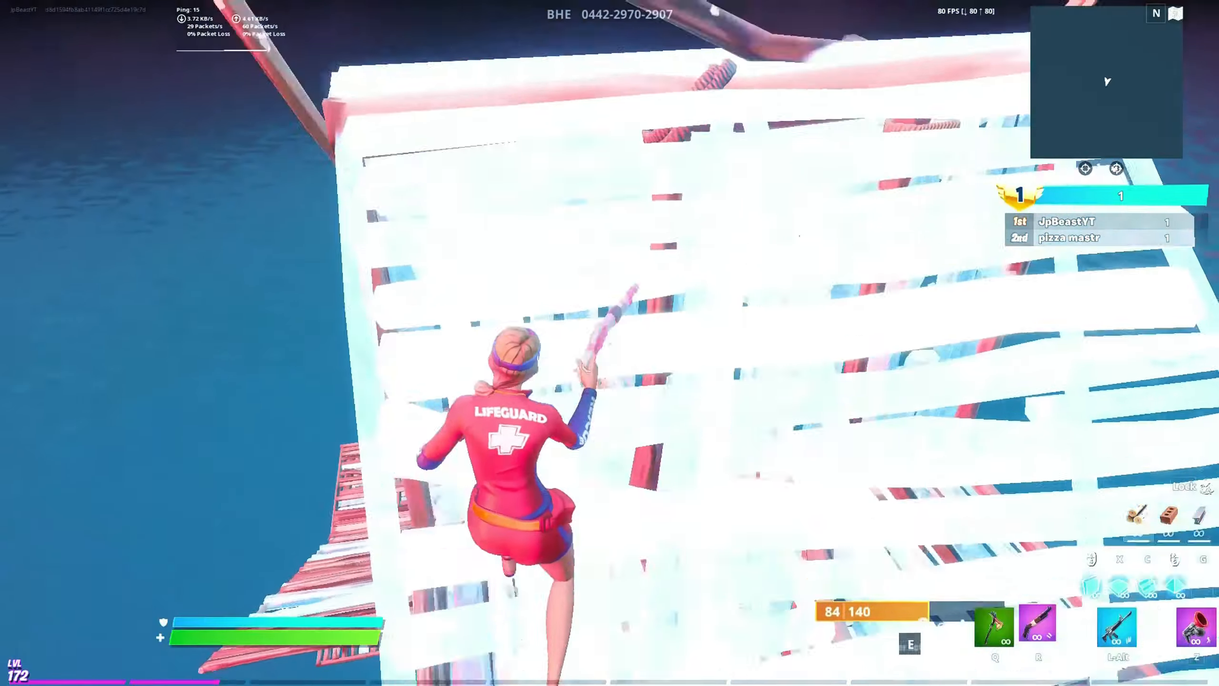
pyautogui.press('x')
pyautogui.press('r')
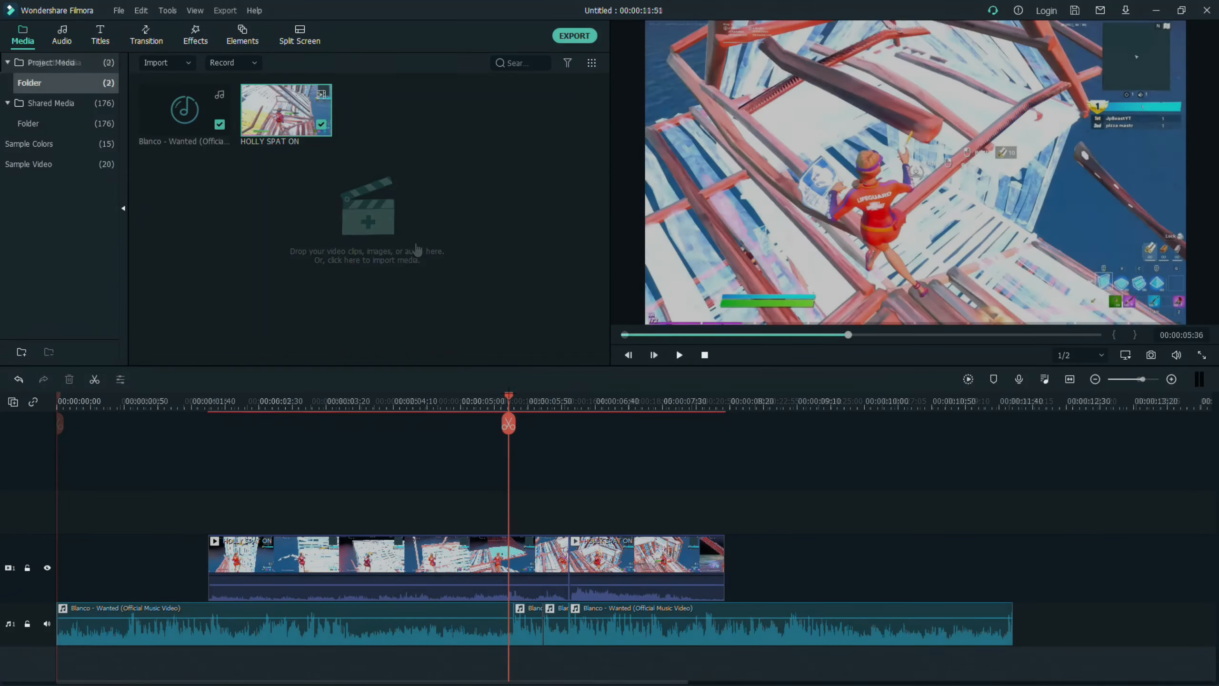
# Play back the section around the existing cut between the two gameplay clips to locate the elimination shot
pyautogui.moveTo(520, 408); pyautogui.dragTo(416, 450)
pyautogui.press('space')
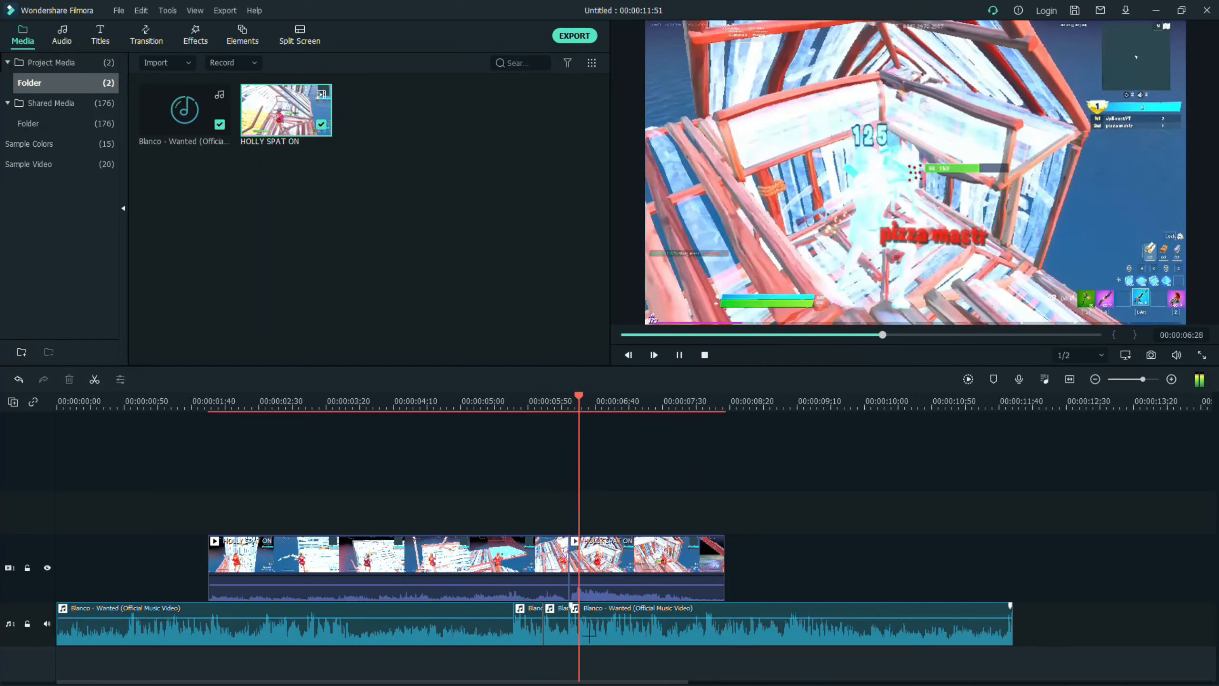
pyautogui.press('space')
pyautogui.moveTo(600, 451); pyautogui.dragTo(571, 486)
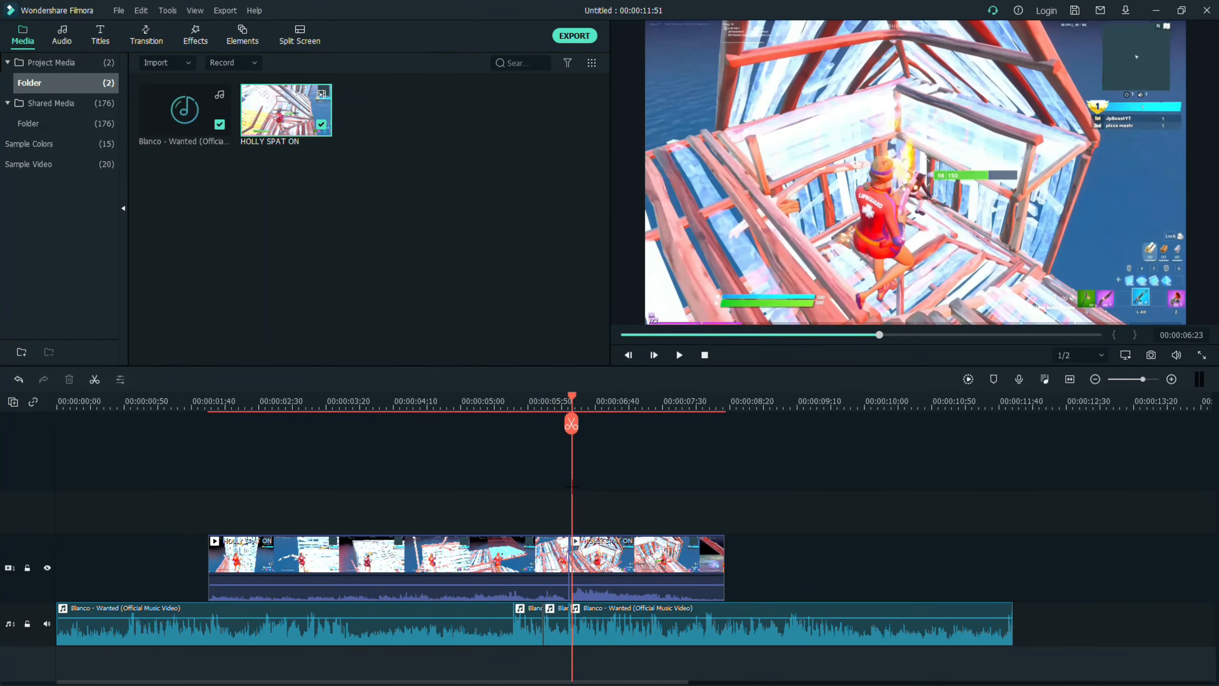
pyautogui.rightClick(286, 231)
pyautogui.click(500, 259)
# Split the first gameplay clip at 00:00:05:51 and again at about 00:00:06:15, just before the existing cut
pyautogui.moveTo(571, 423); pyautogui.dragTo(528, 424)
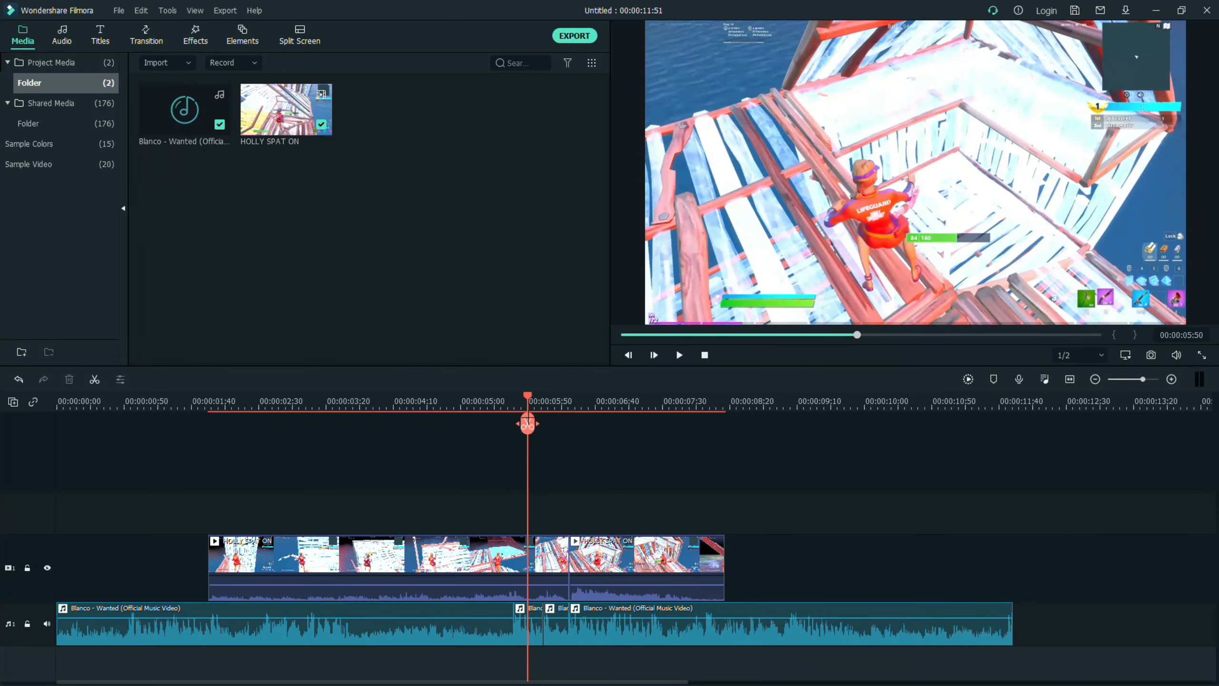
pyautogui.moveTo(1142, 379); pyautogui.dragTo(1147, 379)
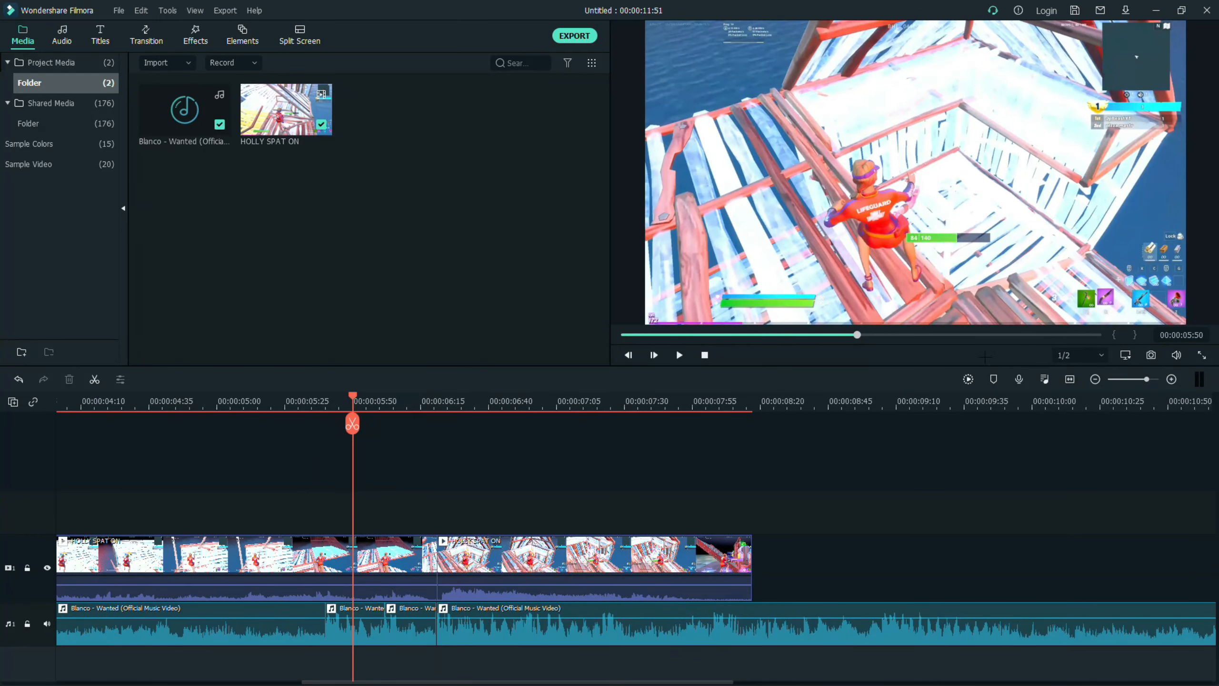
pyautogui.moveTo(855, 335); pyautogui.dragTo(856, 335)
pyautogui.click(355, 424)
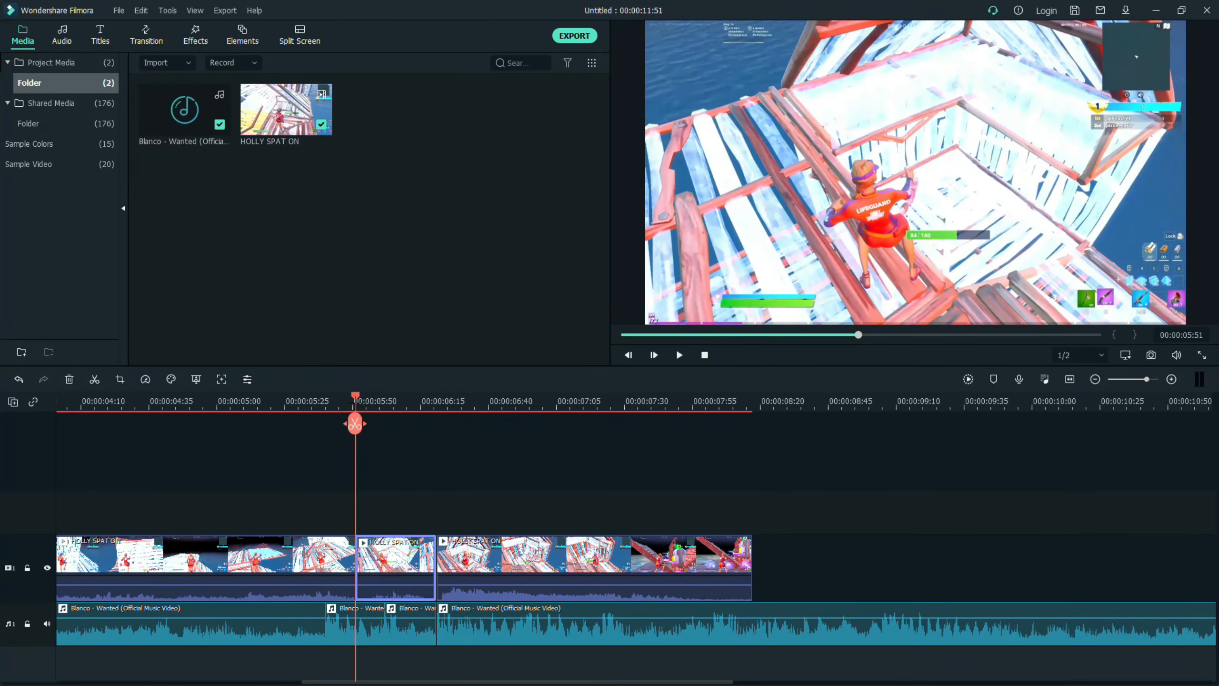
pyautogui.moveTo(354, 423); pyautogui.dragTo(459, 424)
pyautogui.click(421, 424)
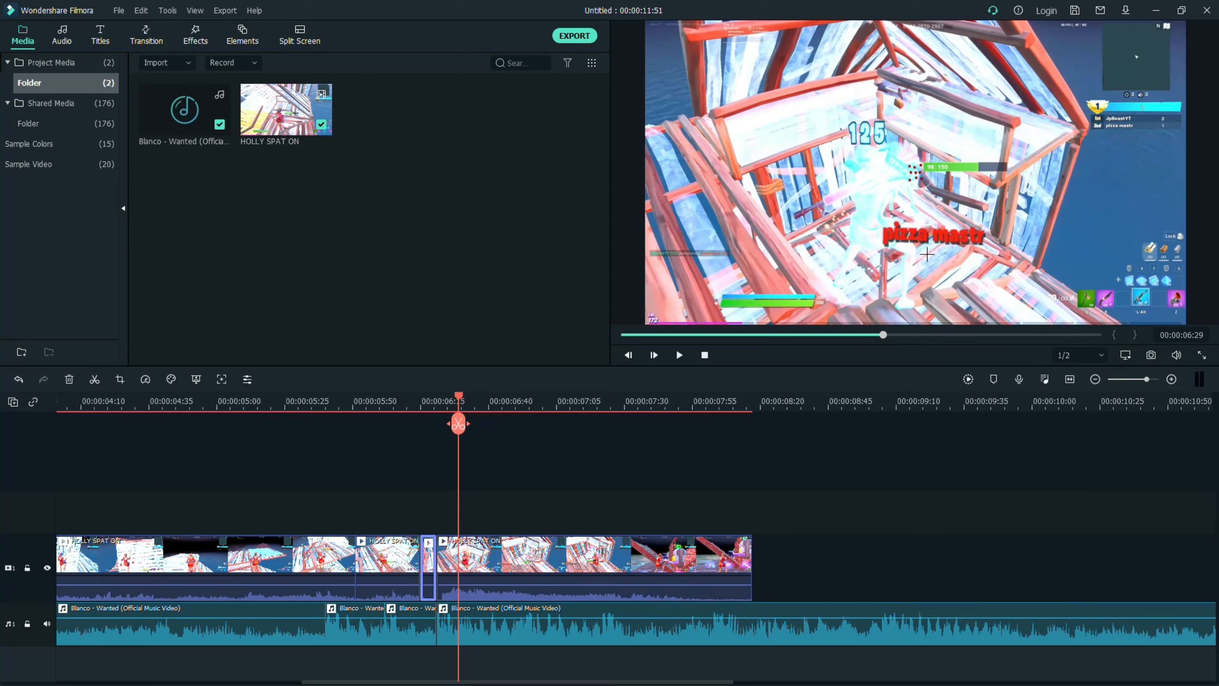
# Split the second gameplay clip at 00:00:06:29 and at 00:00:06:47
pyautogui.click(464, 572)
pyautogui.click(459, 423)
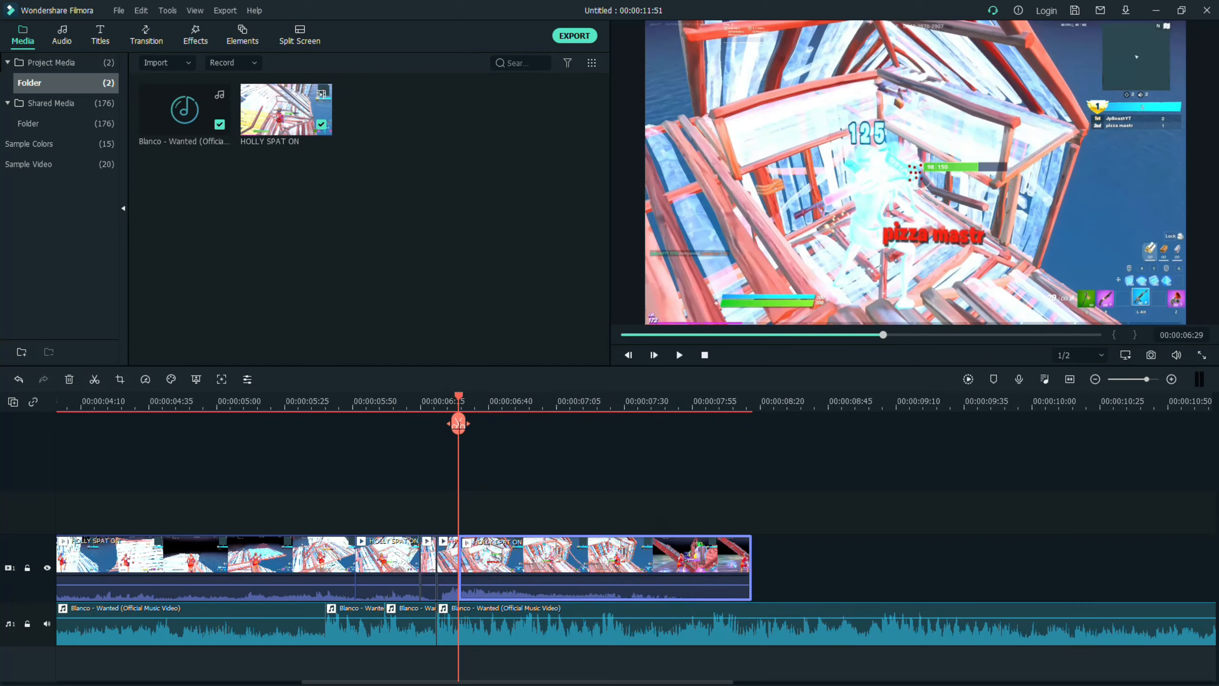
pyautogui.moveTo(458, 423); pyautogui.dragTo(508, 424)
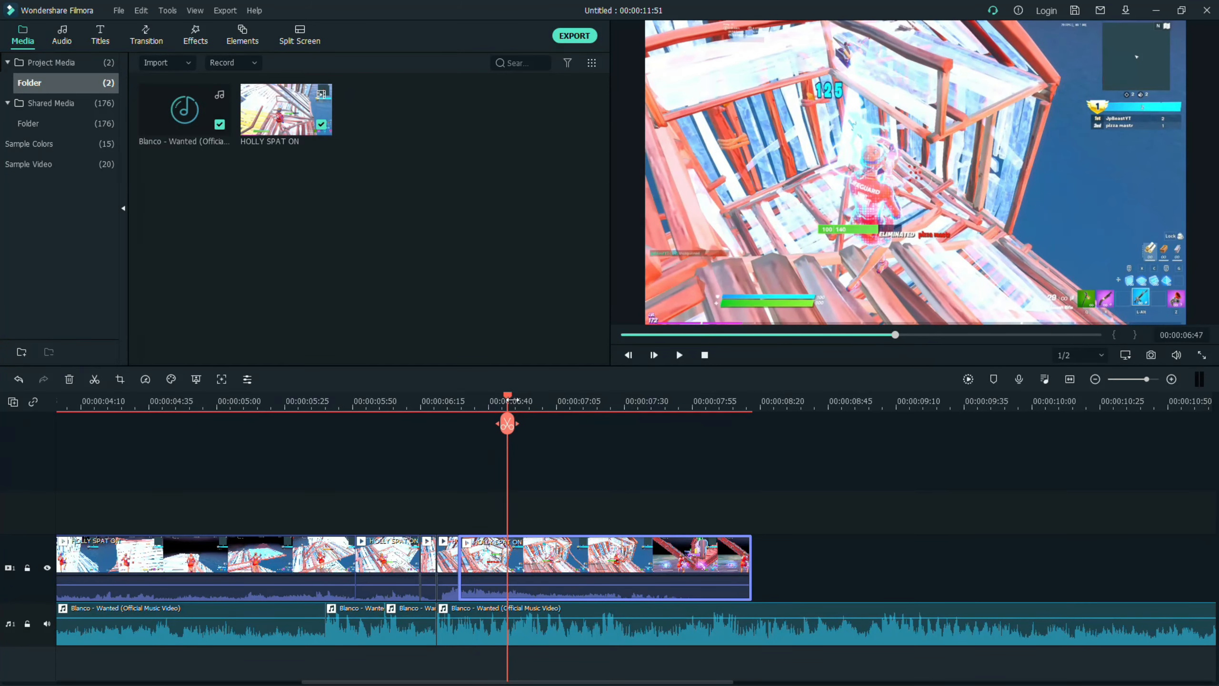
pyautogui.click(507, 423)
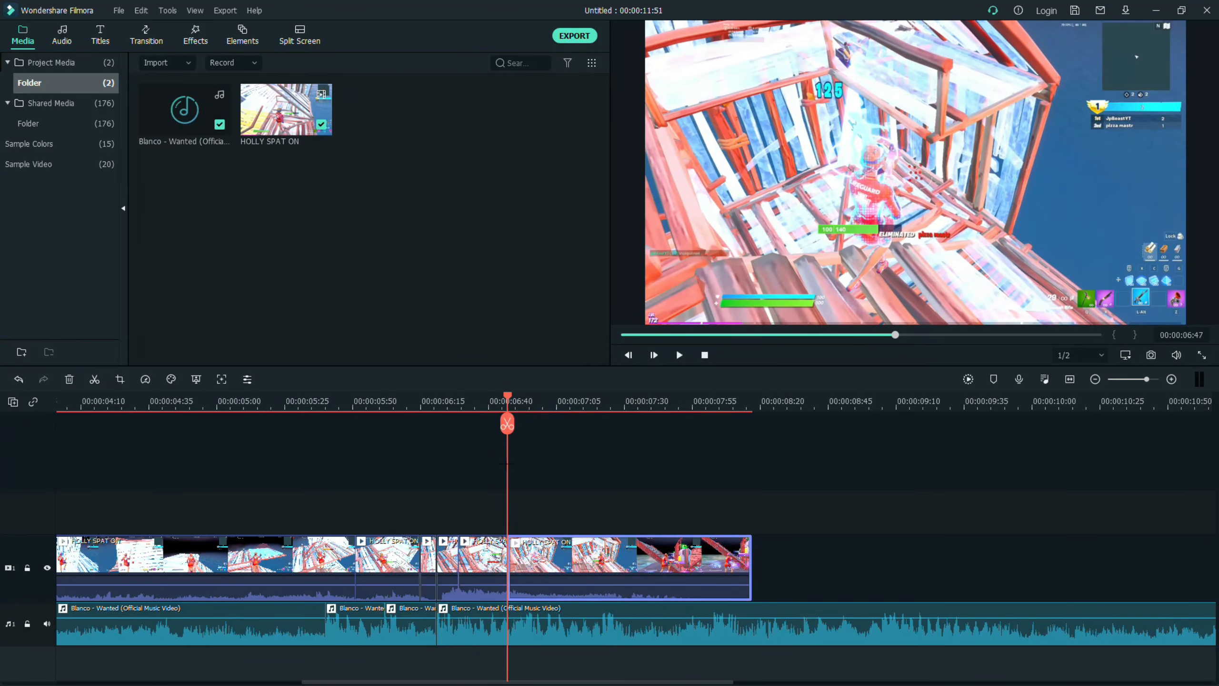
# Detach the audio from all gameplay segments after the 00:00:05:51 split
pyautogui.moveTo(373, 510); pyautogui.dragTo(564, 576)
pyautogui.rightClick(564, 576)
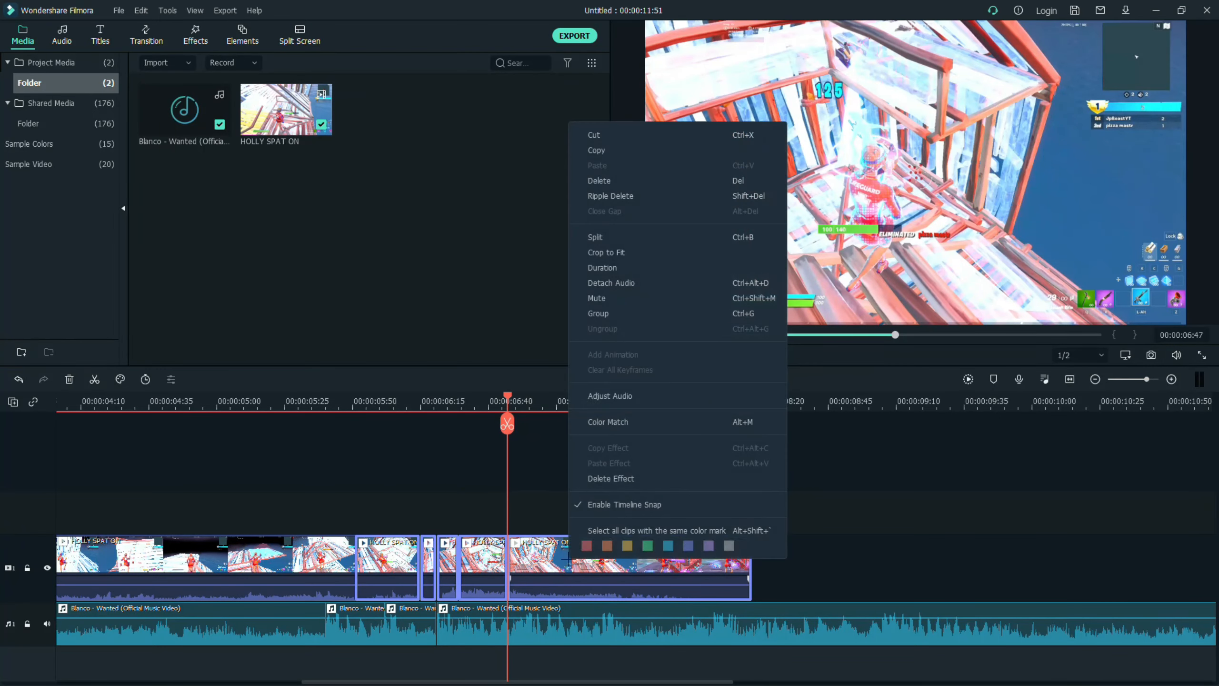
pyautogui.click(595, 298)
pyautogui.click(419, 468)
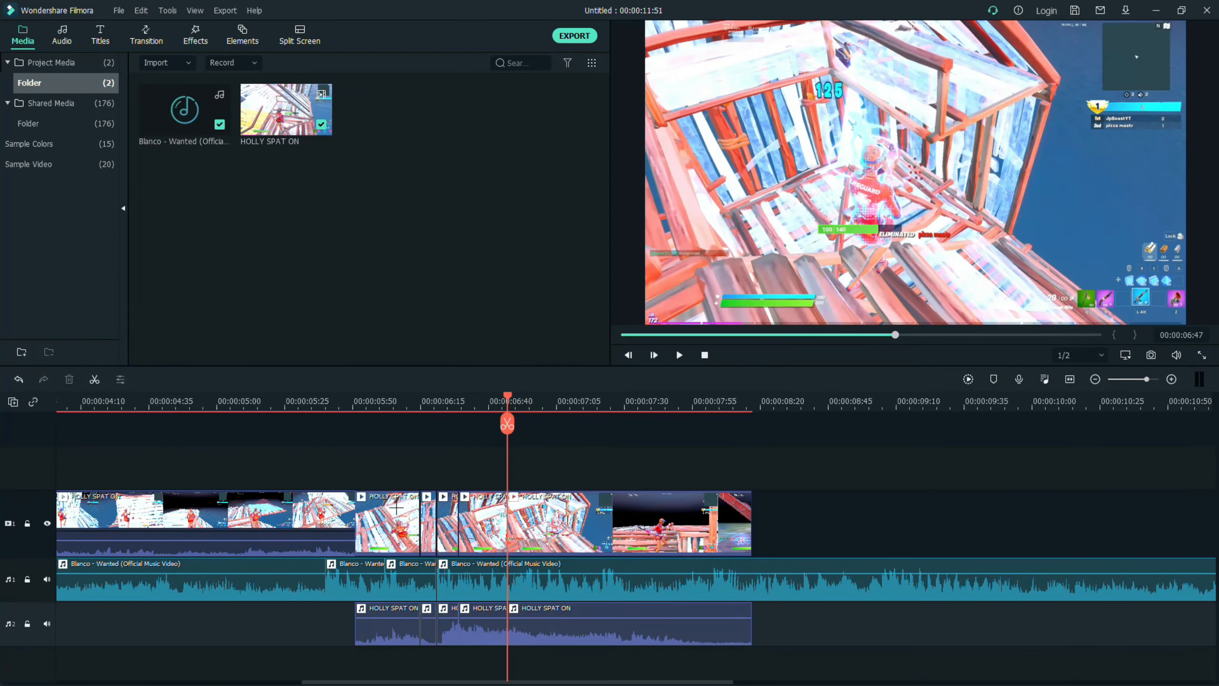
# Slow the gameplay segment starting at 00:00:05:51 to 0.5x speed
pyautogui.click(395, 529)
pyautogui.click(145, 380)
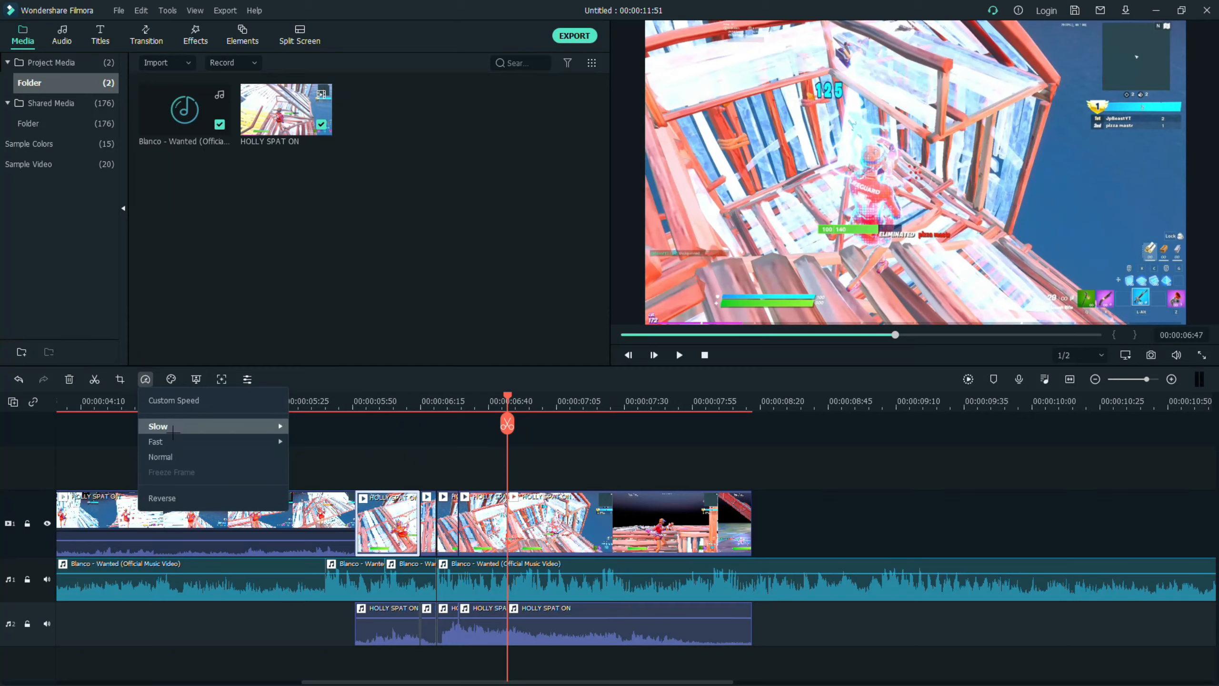
pyautogui.moveTo(171, 426)
pyautogui.click(305, 432)
# Speed up the two short gameplay segments following the slowed one to 2x each
pyautogui.click(494, 519)
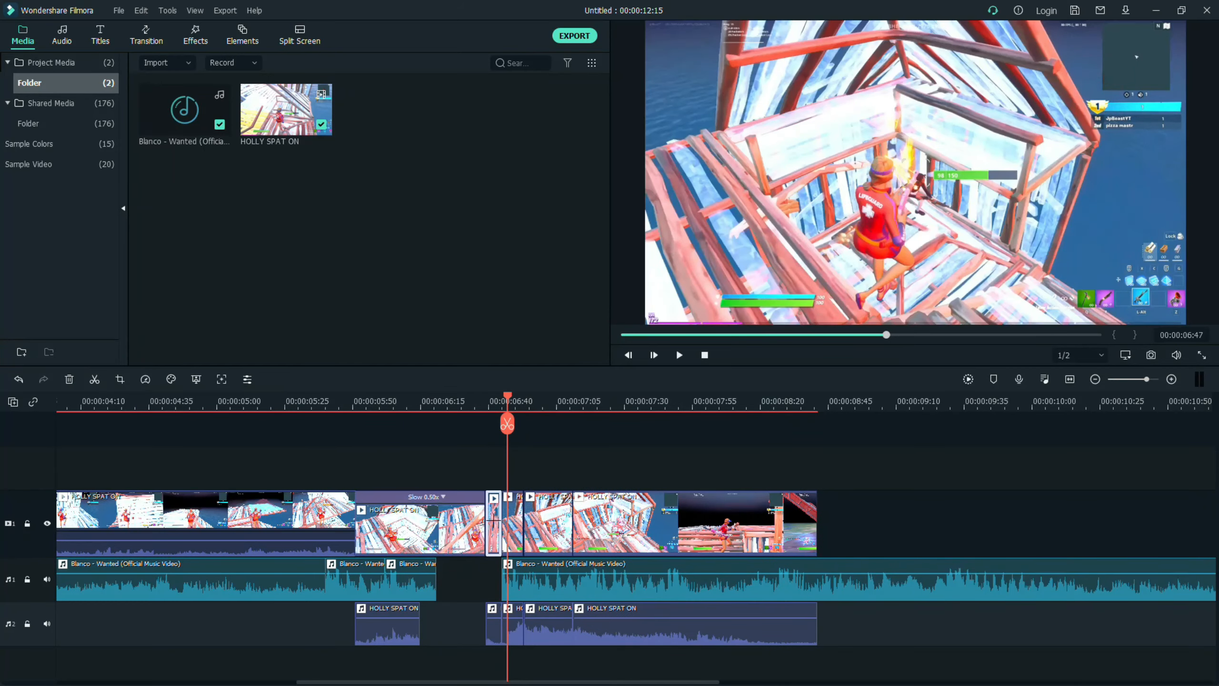
pyautogui.click(144, 381)
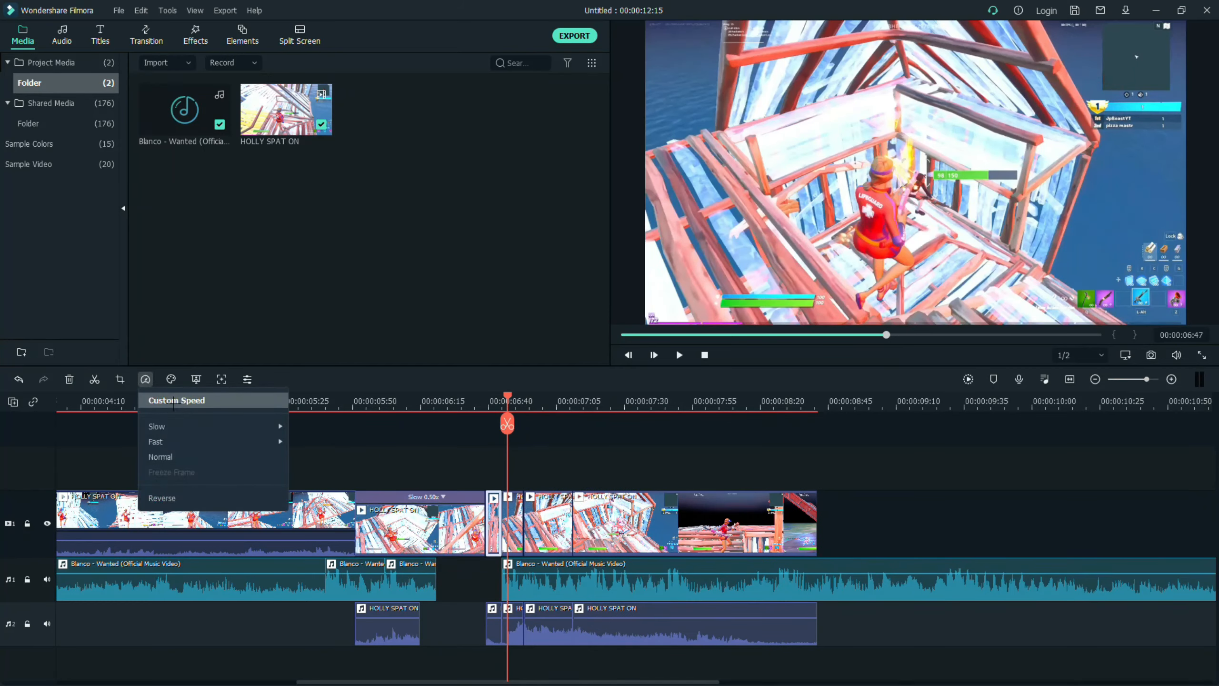
pyautogui.moveTo(249, 442)
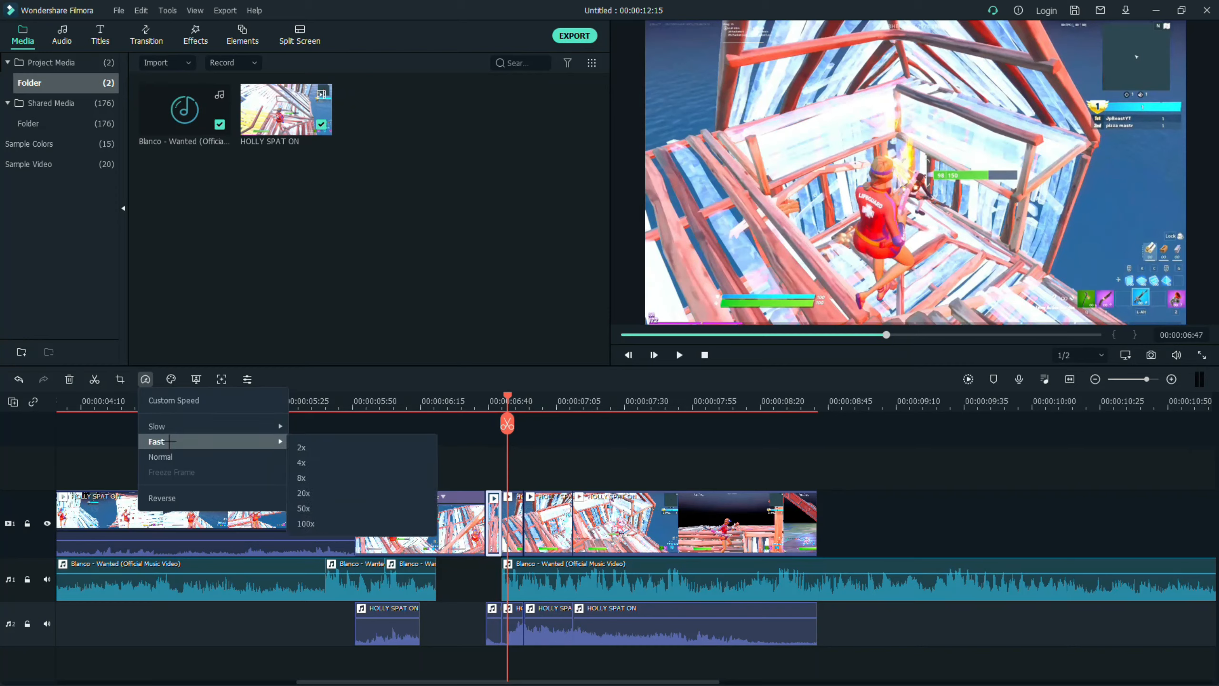
pyautogui.click(321, 449)
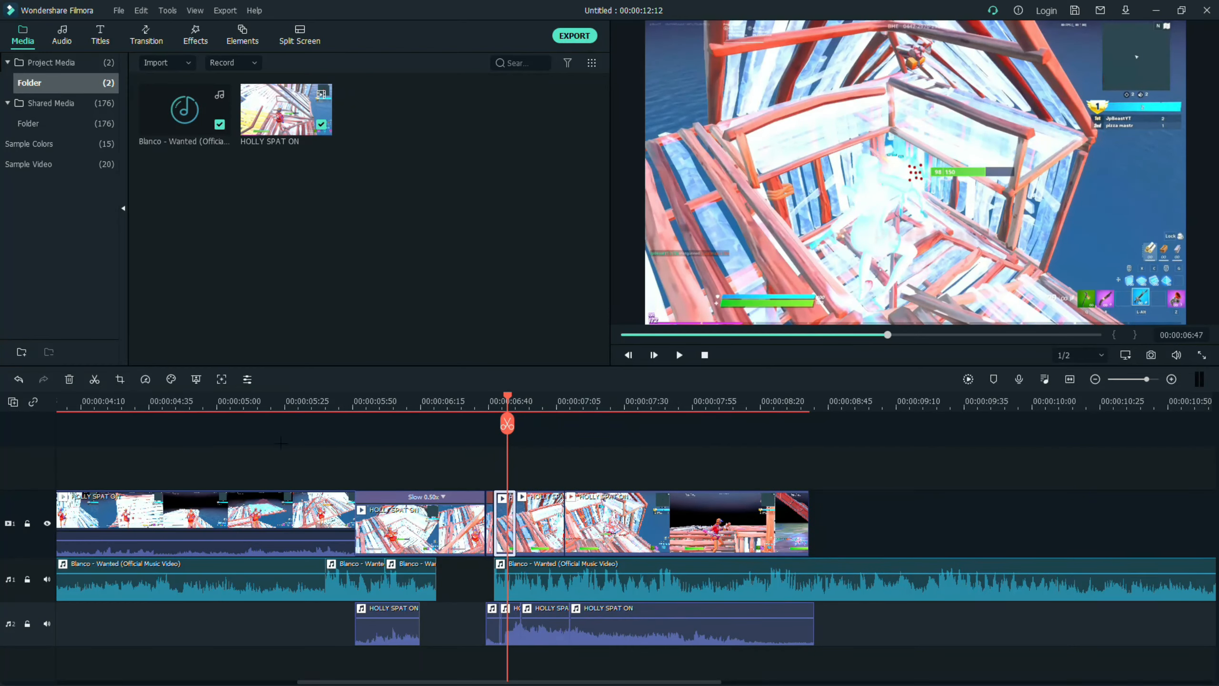
pyautogui.click(144, 380)
pyautogui.moveTo(216, 442)
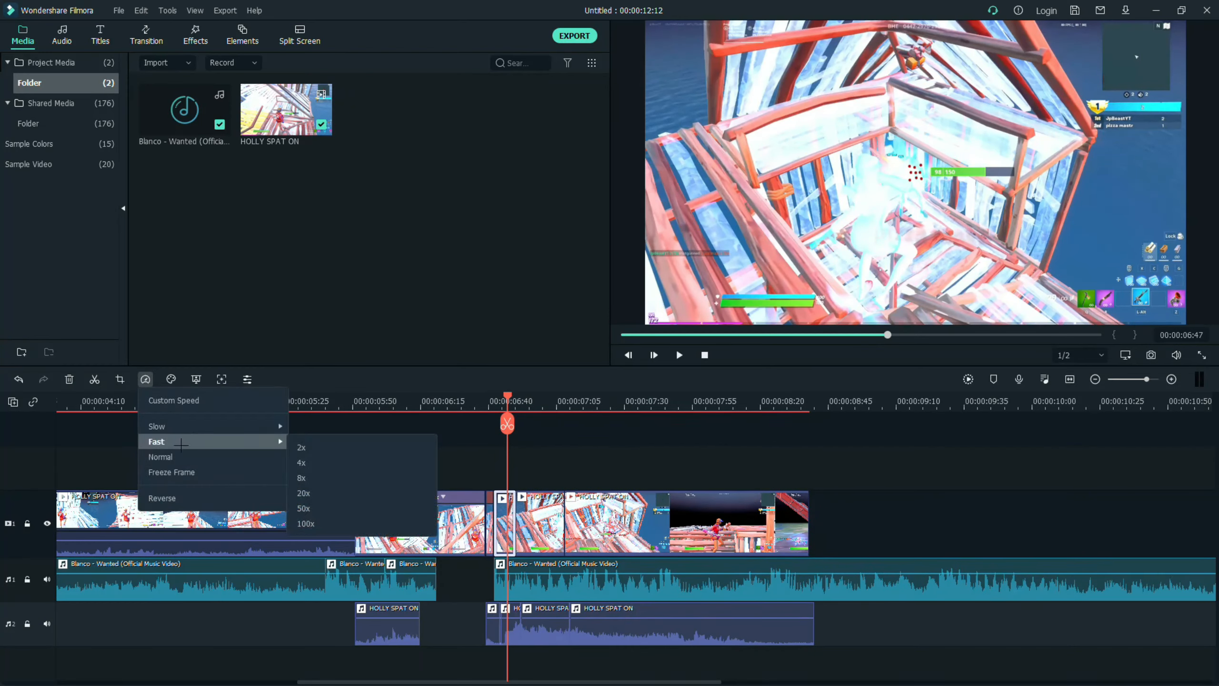
pyautogui.click(312, 447)
# Slow the gameplay segment right after the two sped-up ones to 0.5x speed
pyautogui.click(523, 528)
pyautogui.click(145, 379)
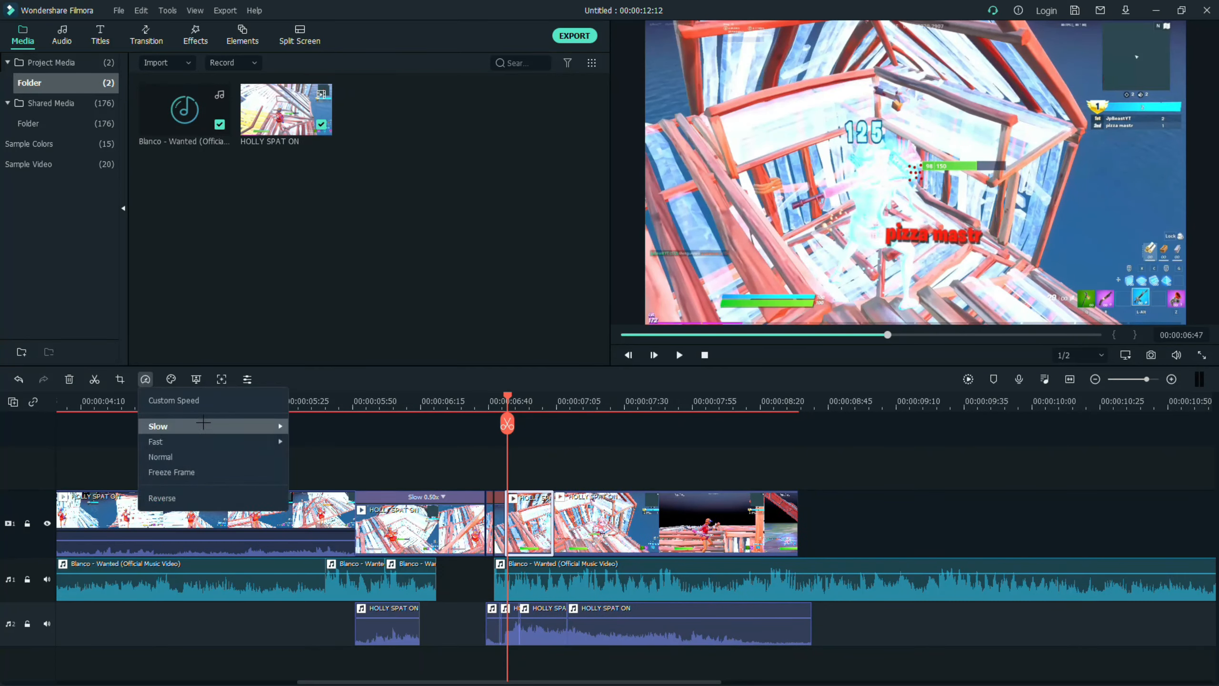
pyautogui.moveTo(216, 426)
pyautogui.click(307, 432)
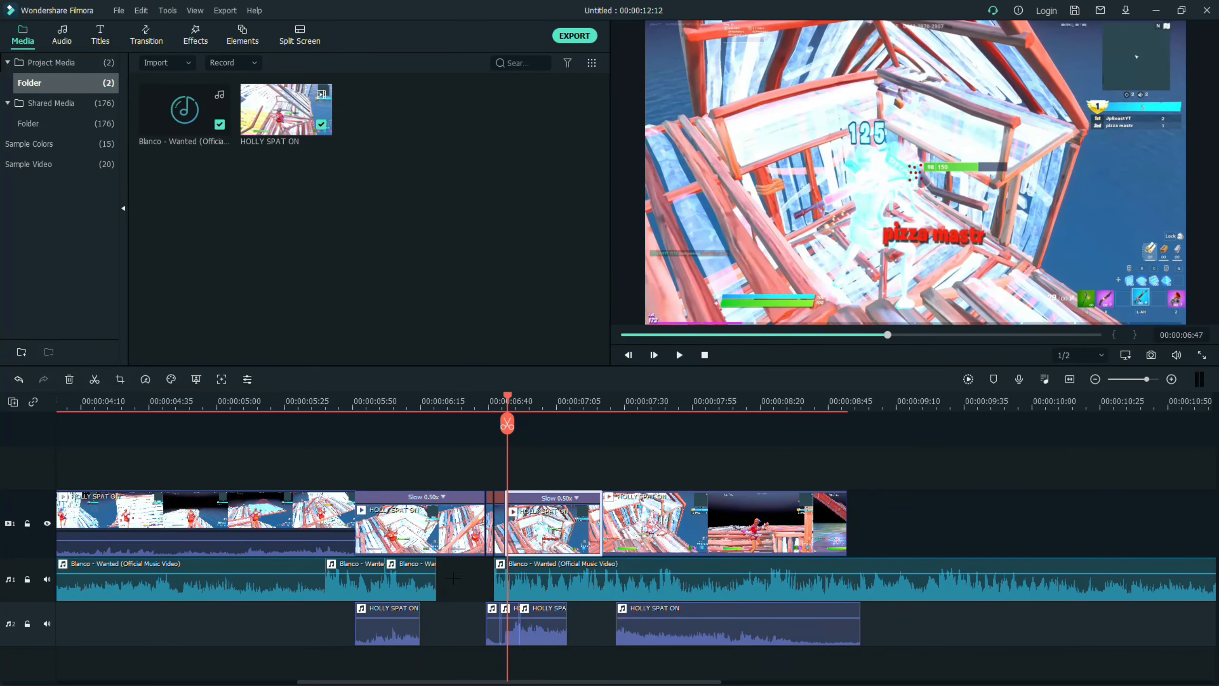
# Move the gameplay segments and their detached audio earlier and close the gap in the music track
pyautogui.click(521, 476)
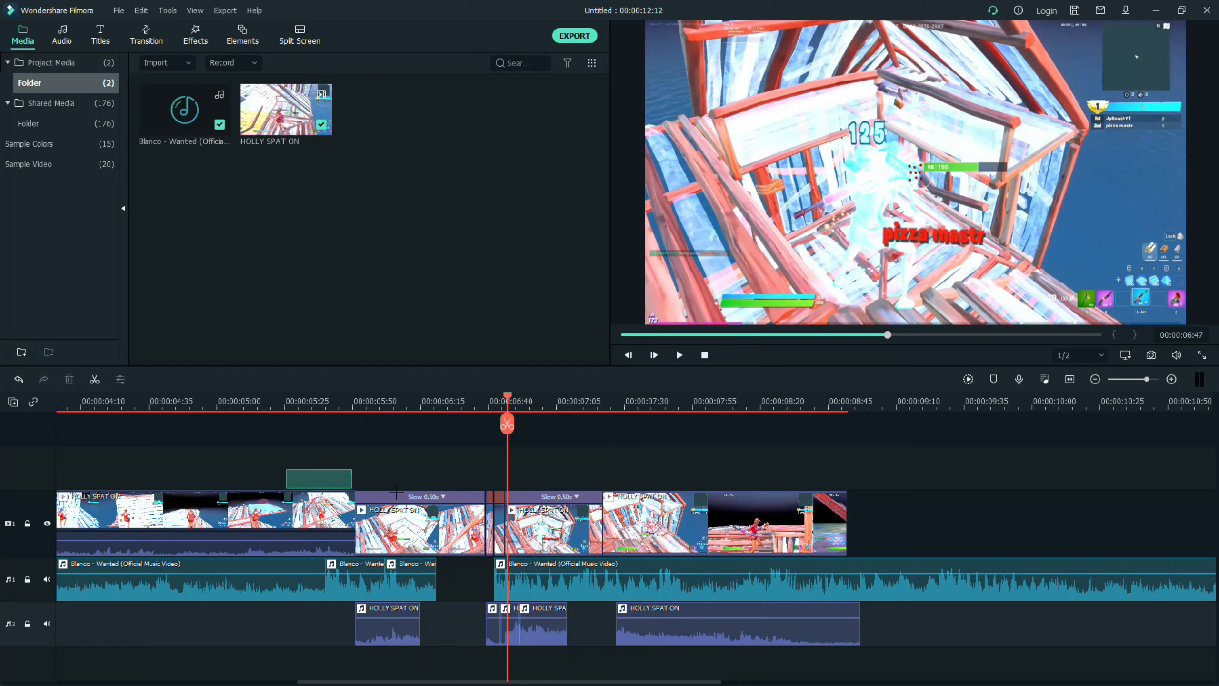
pyautogui.moveTo(521, 589); pyautogui.dragTo(465, 590)
pyautogui.click(501, 627)
pyautogui.moveTo(501, 626); pyautogui.dragTo(481, 635)
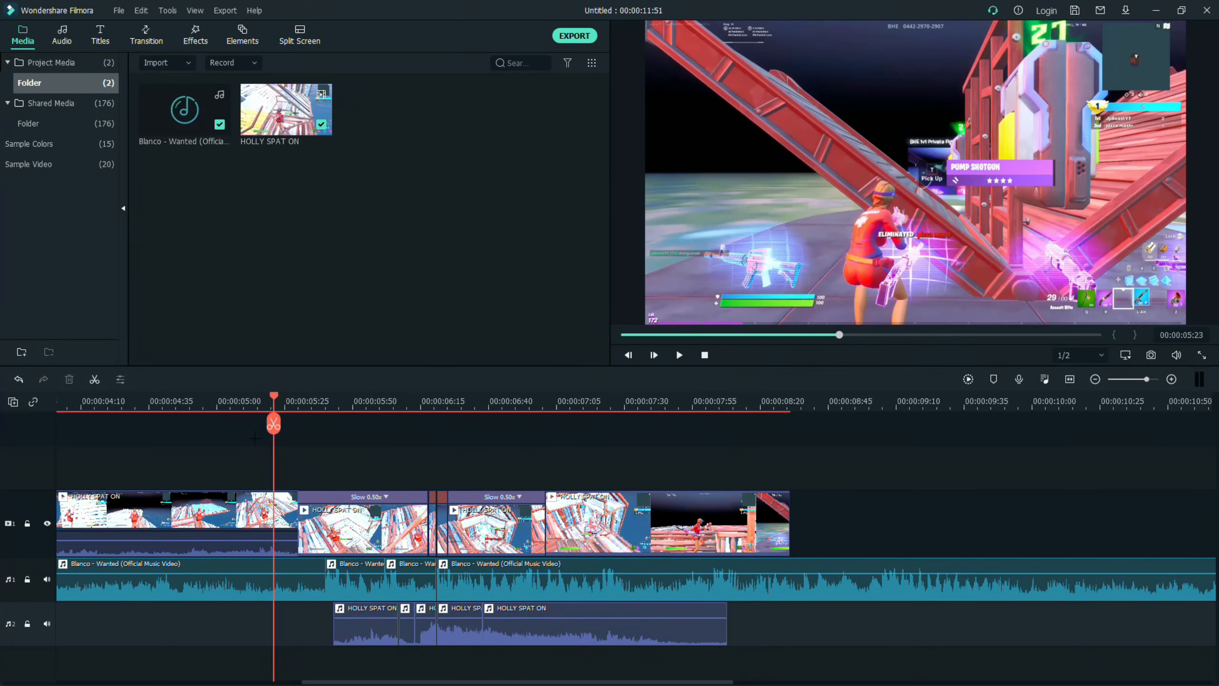
# Play back the timeline from 00:00:04:45 to check the speed changes against the music
pyautogui.click(176, 441)
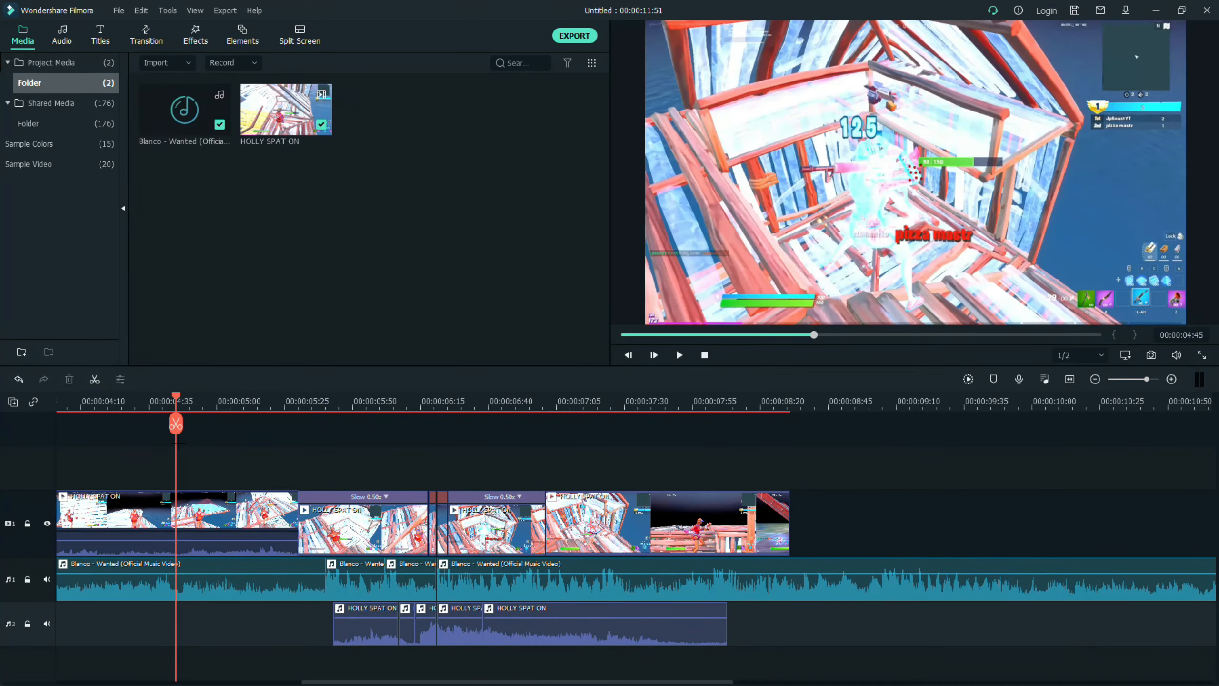
pyautogui.press('space')
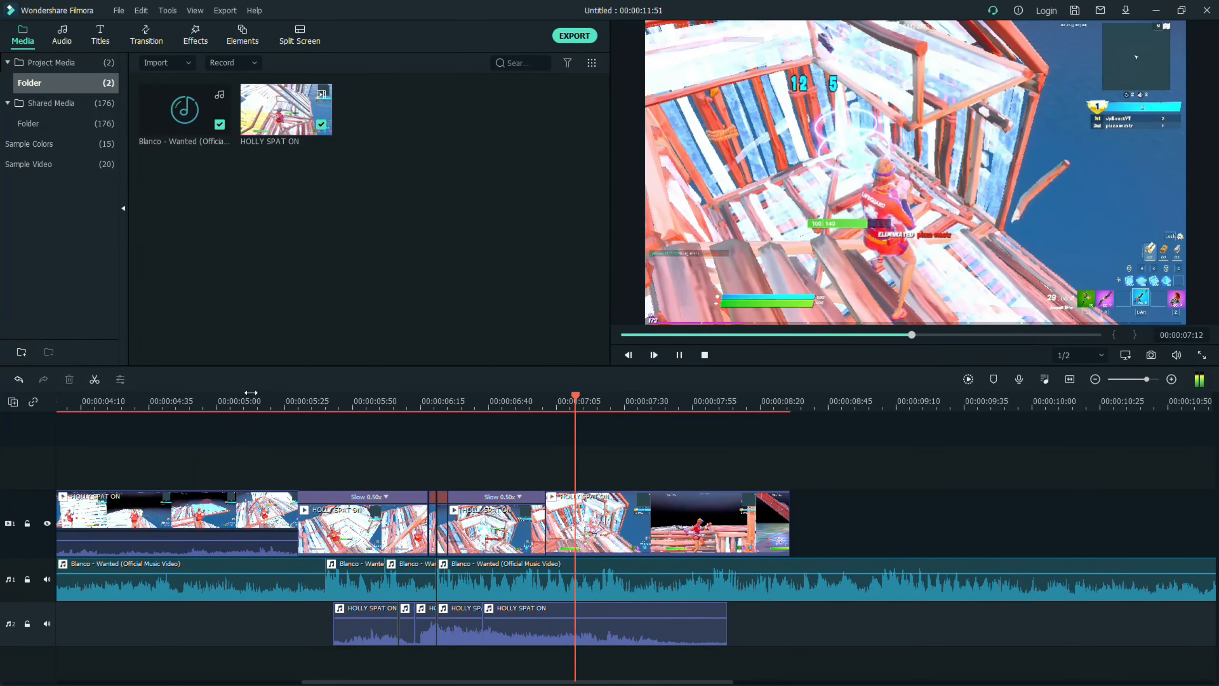
pyautogui.press('space')
# Split the first gameplay clip at 00:00:05:10, shortly before the first slow-motion segment
pyautogui.click(298, 528)
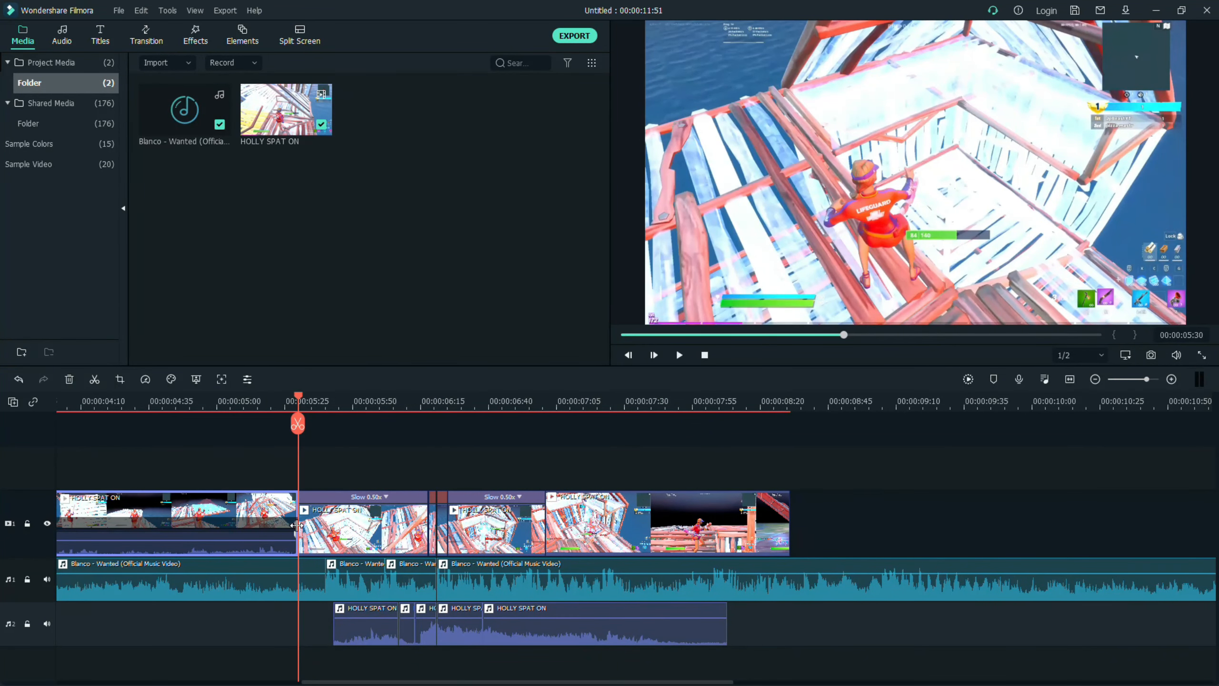
pyautogui.doubleClick(261, 504)
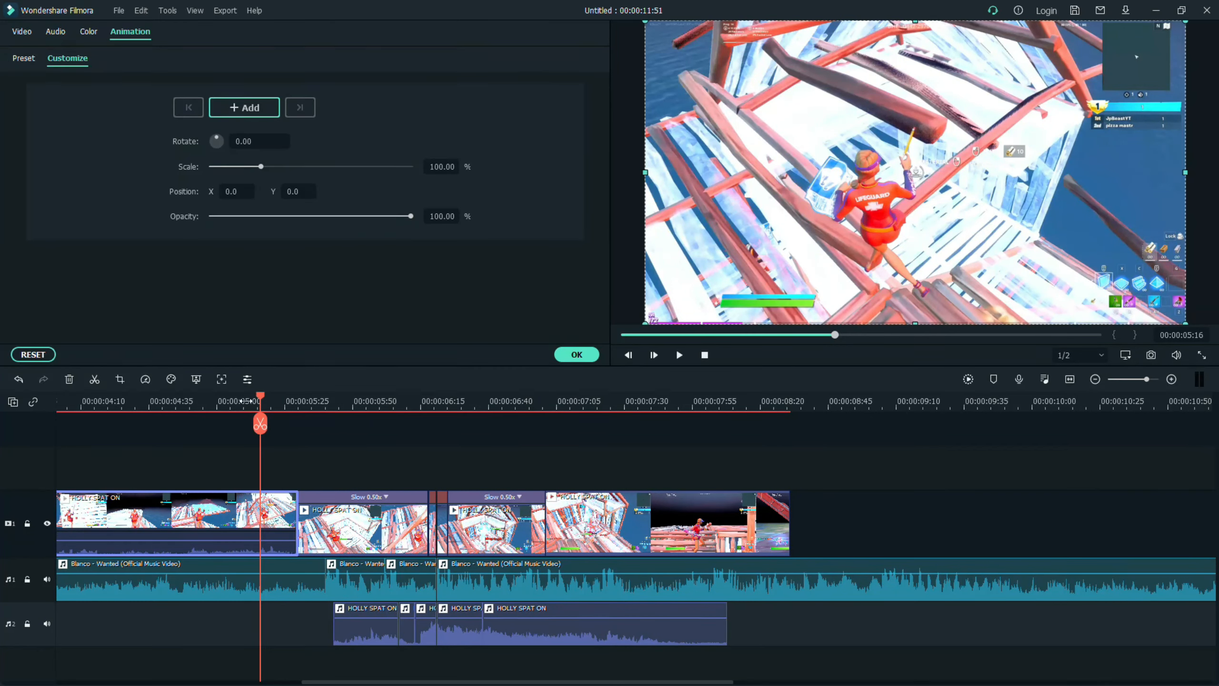
pyautogui.moveTo(259, 393); pyautogui.dragTo(249, 400)
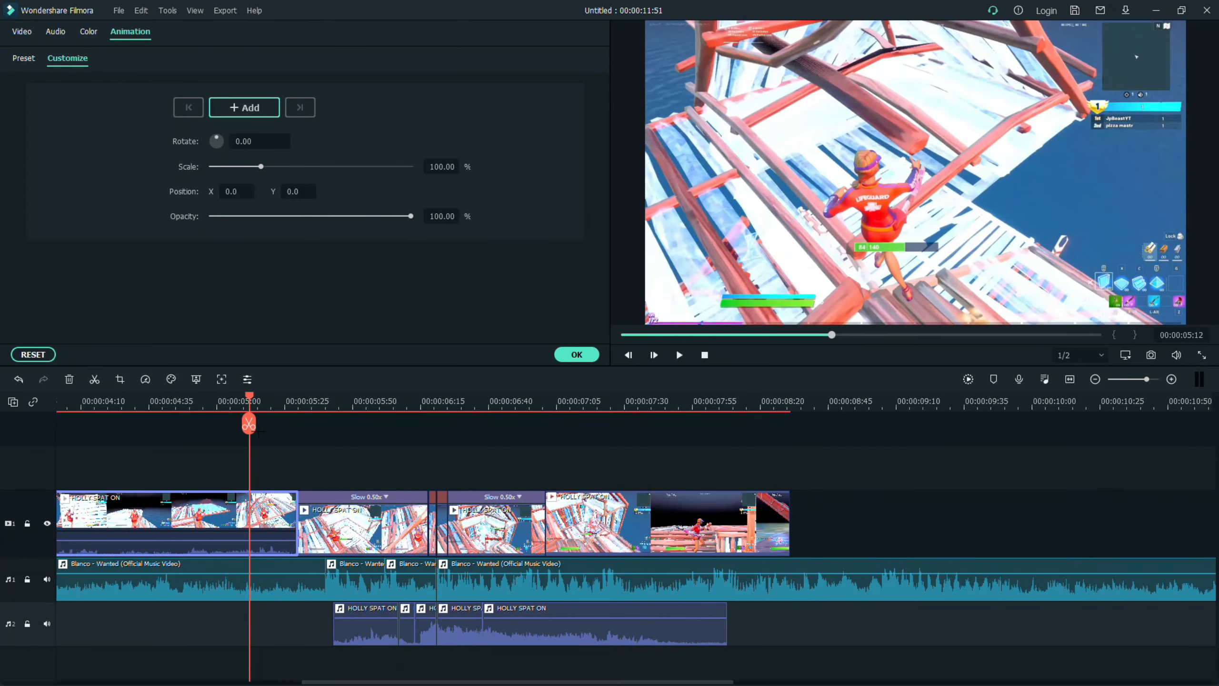
pyautogui.press('Left')
pyautogui.press('Left')
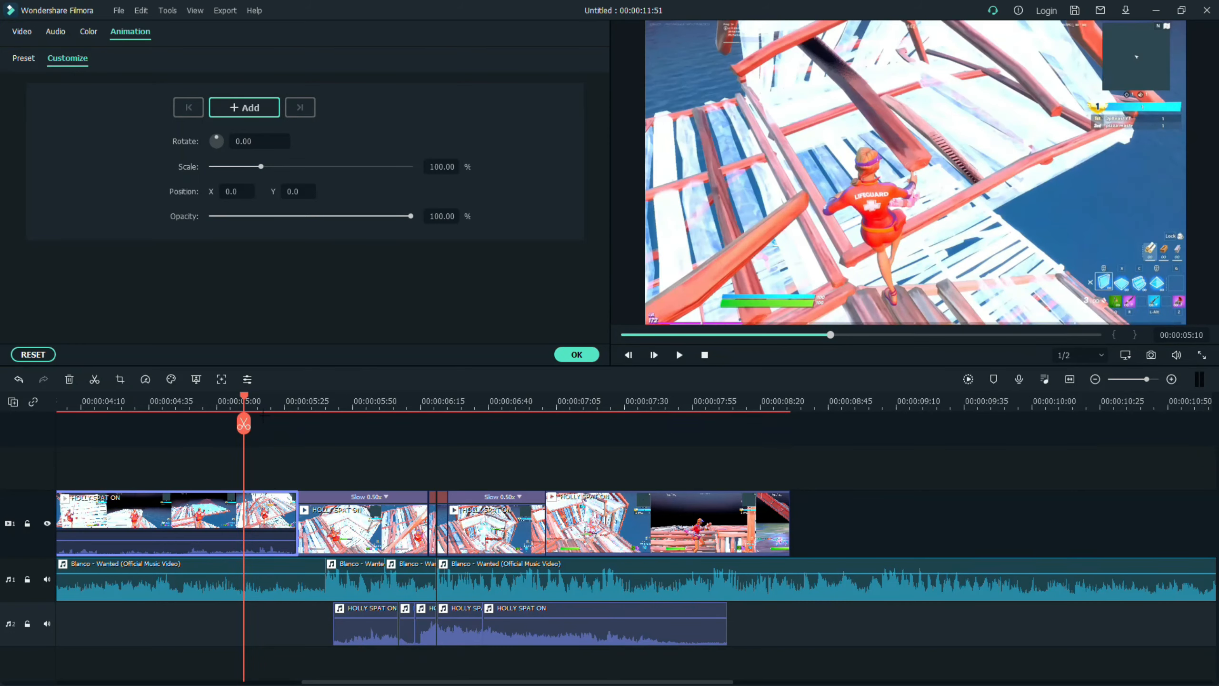
pyautogui.click(244, 422)
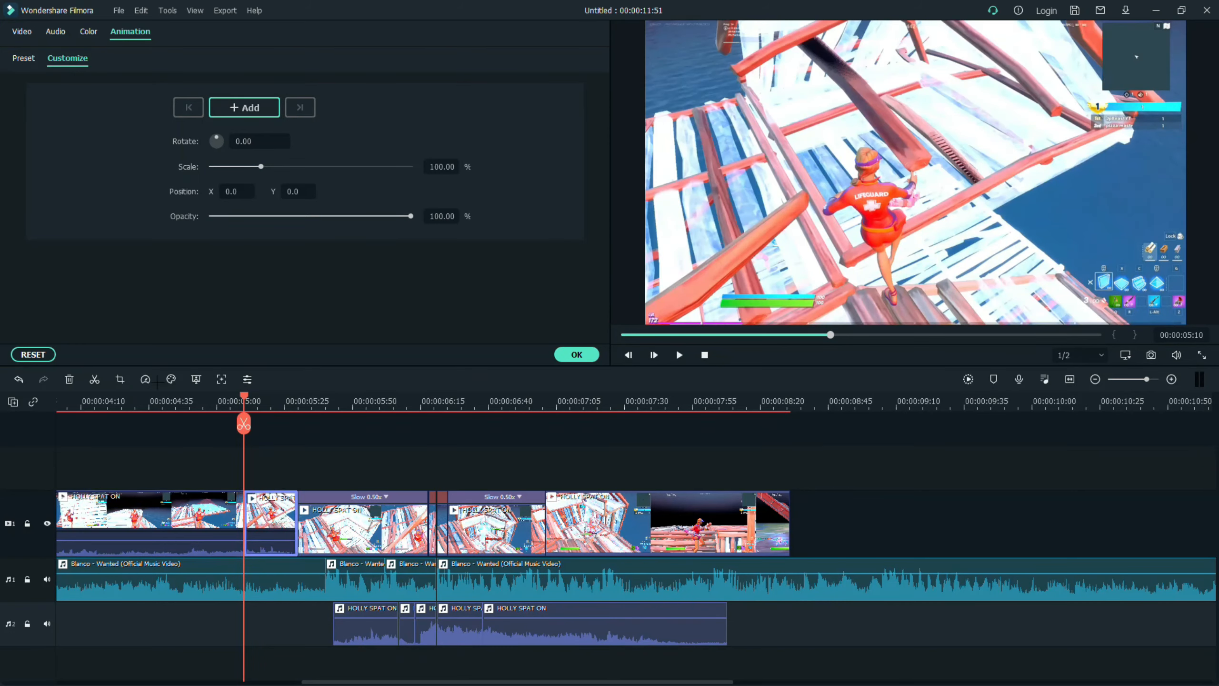
# Open Pan & Zoom for the segment starting at 00:00:05:10 and enlarge its end frame to 1919 x 1079
pyautogui.click(120, 379)
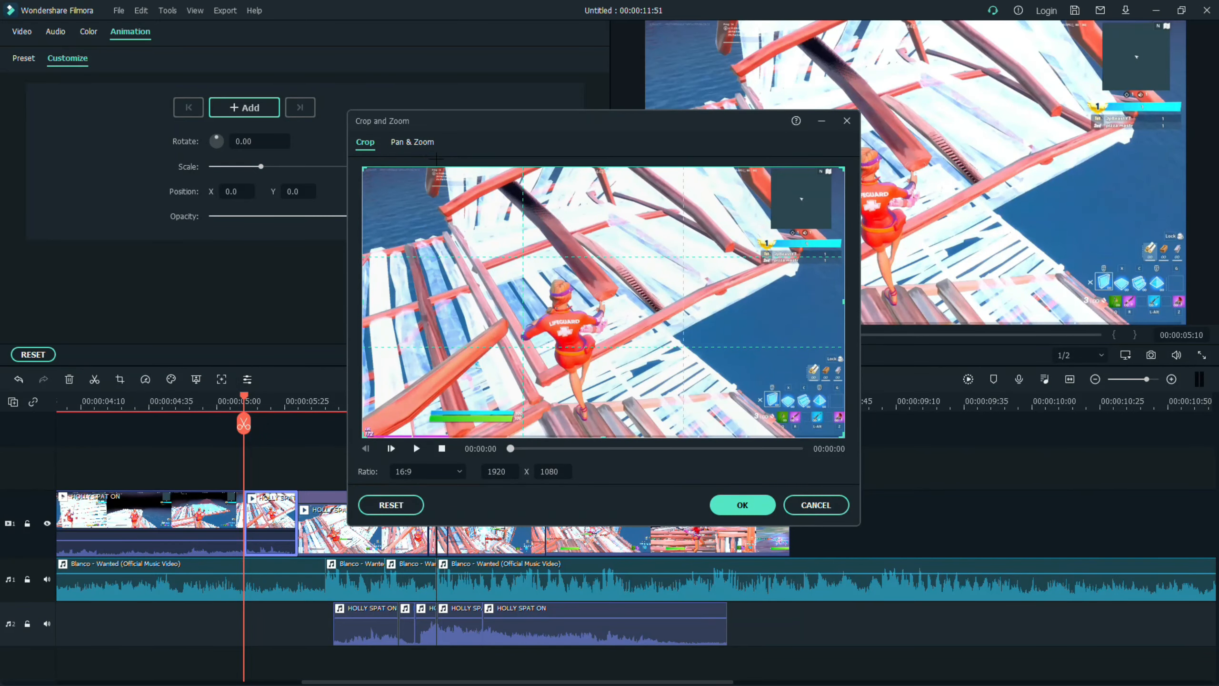
pyautogui.click(422, 142)
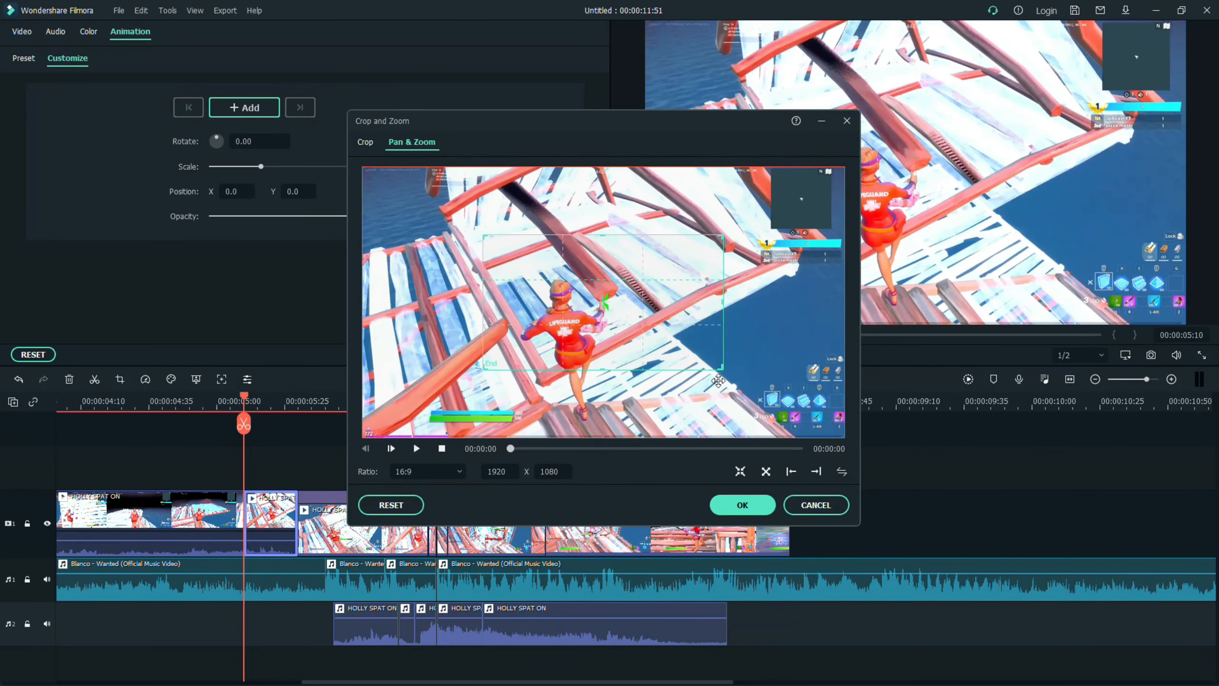
pyautogui.moveTo(721, 369); pyautogui.dragTo(846, 439)
pyautogui.moveTo(484, 236); pyautogui.dragTo(377, 245)
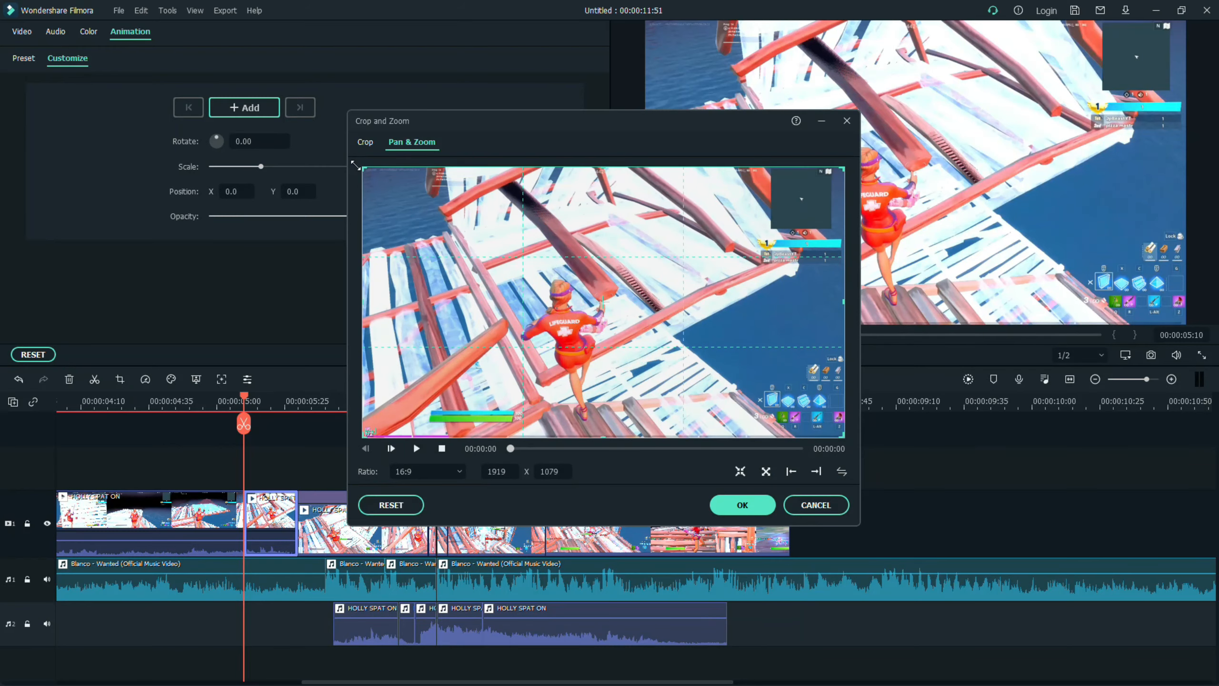
# Set the Pan & Zoom ratio to Custom, swap the start and end frames, and shrink the end frame to about 1779 x 987, centred
pyautogui.click(446, 471)
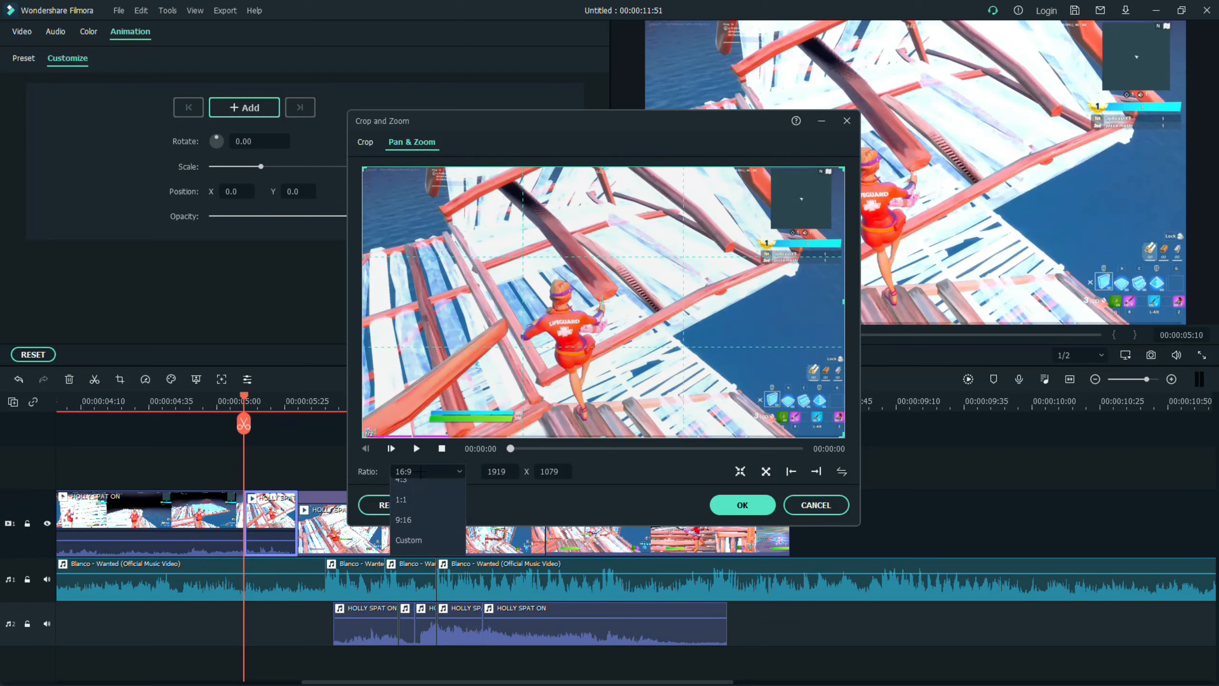
pyautogui.click(410, 594)
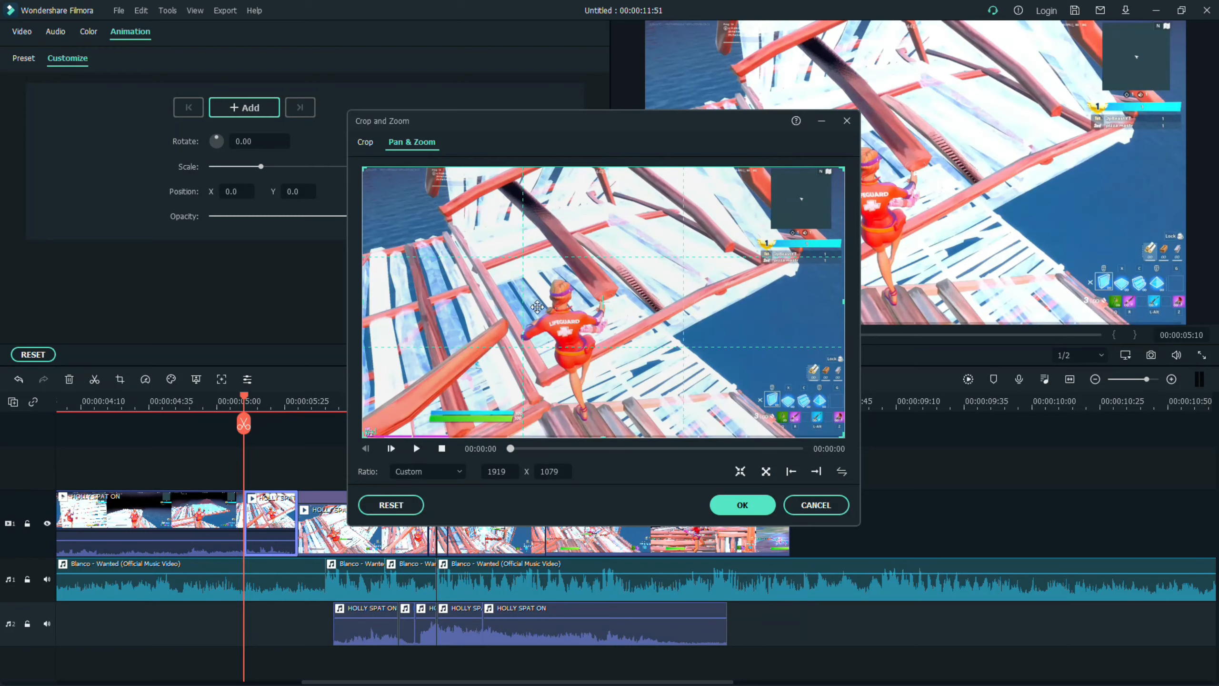
pyautogui.click(842, 472)
pyautogui.moveTo(841, 436); pyautogui.dragTo(805, 413)
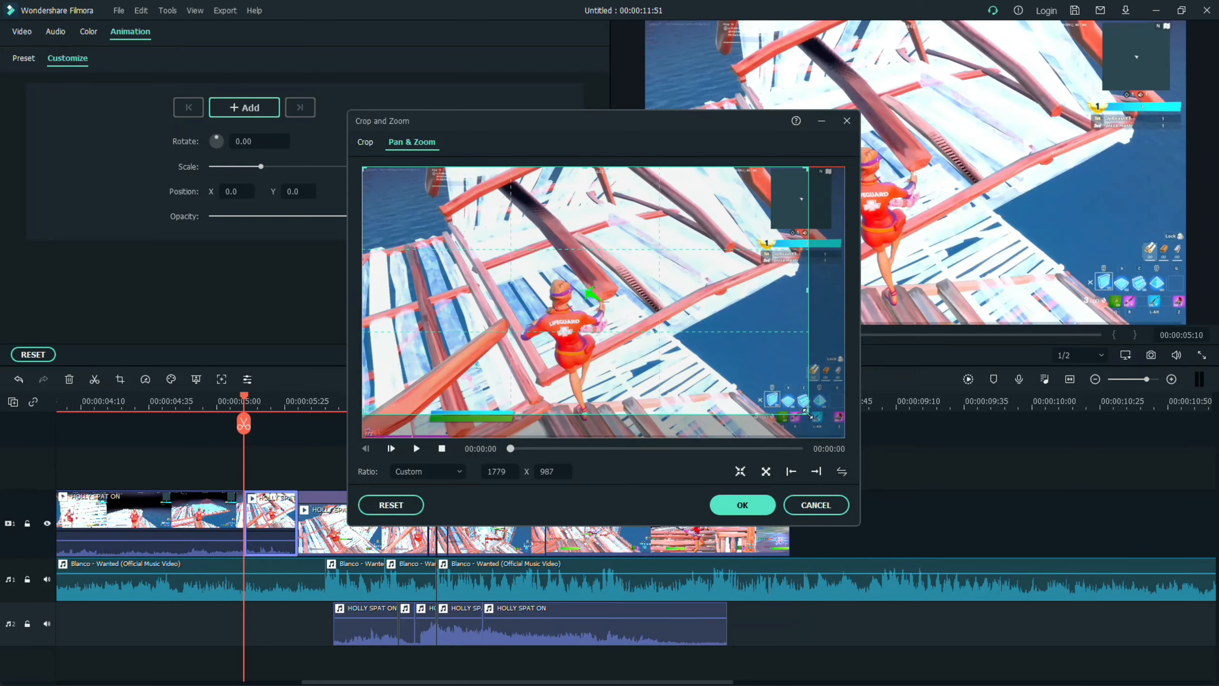
pyautogui.moveTo(672, 352); pyautogui.dragTo(686, 360)
# Widen the end frame to 1920 x 987, spanning the full picture width, and centre it vertically
pyautogui.doubleClick(504, 474)
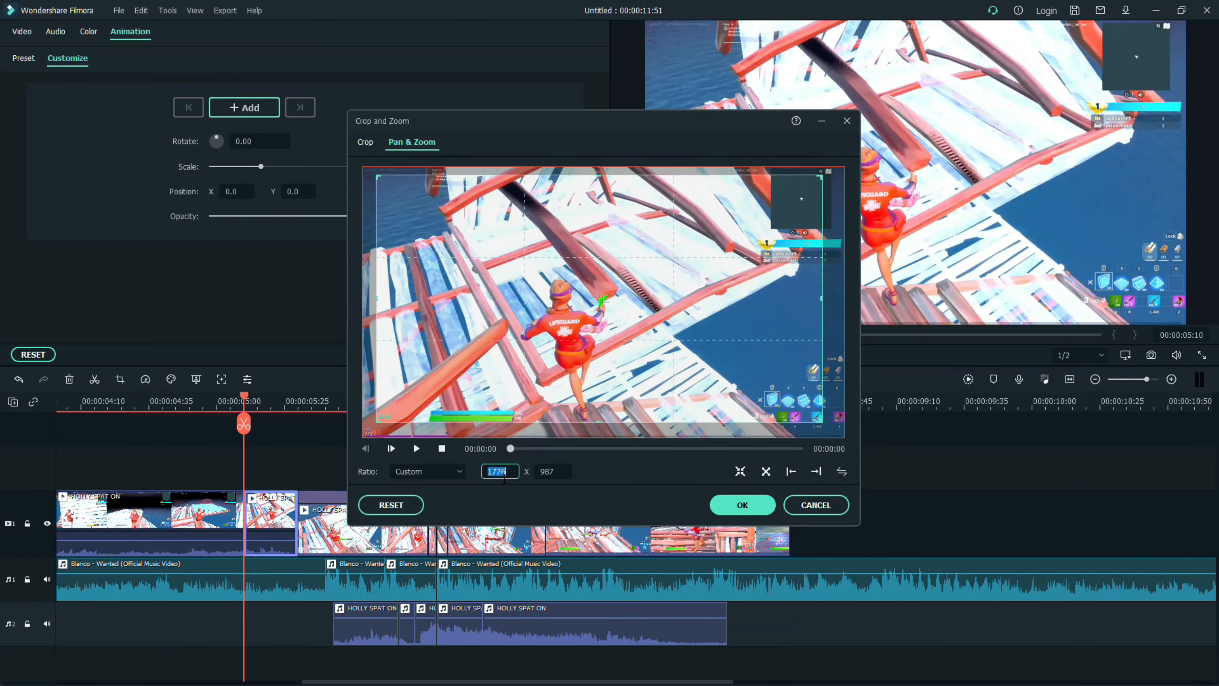
pyautogui.press('Return')
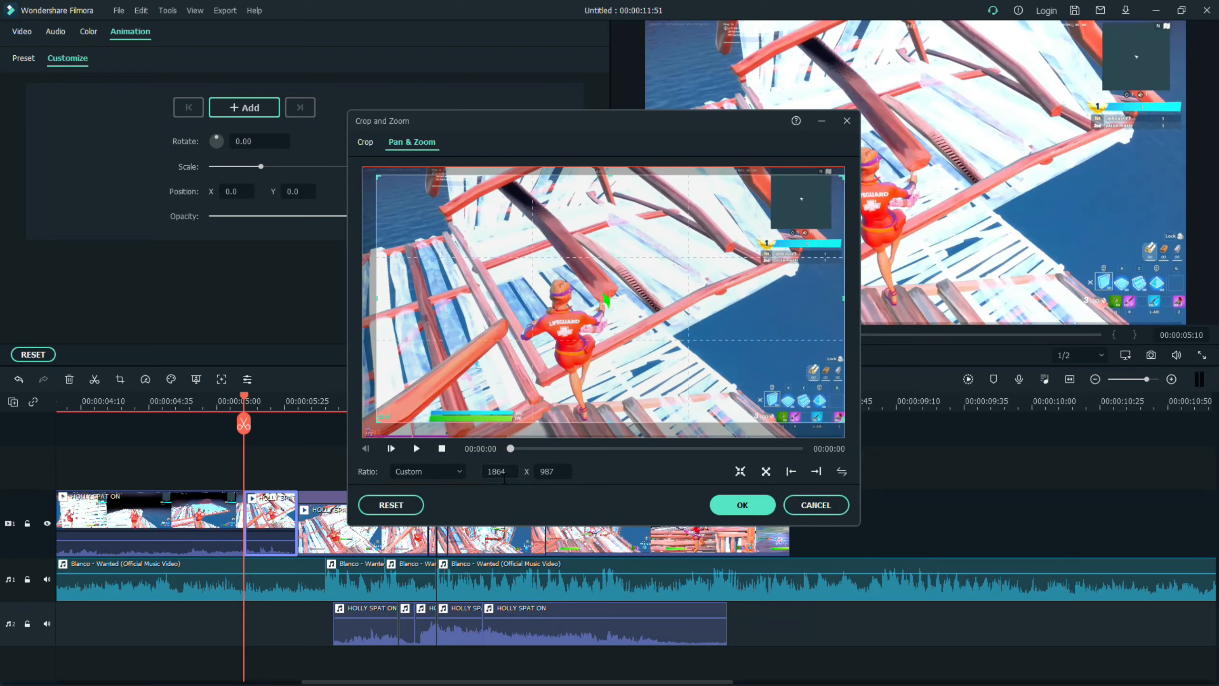
pyautogui.moveTo(532, 326); pyautogui.dragTo(519, 323)
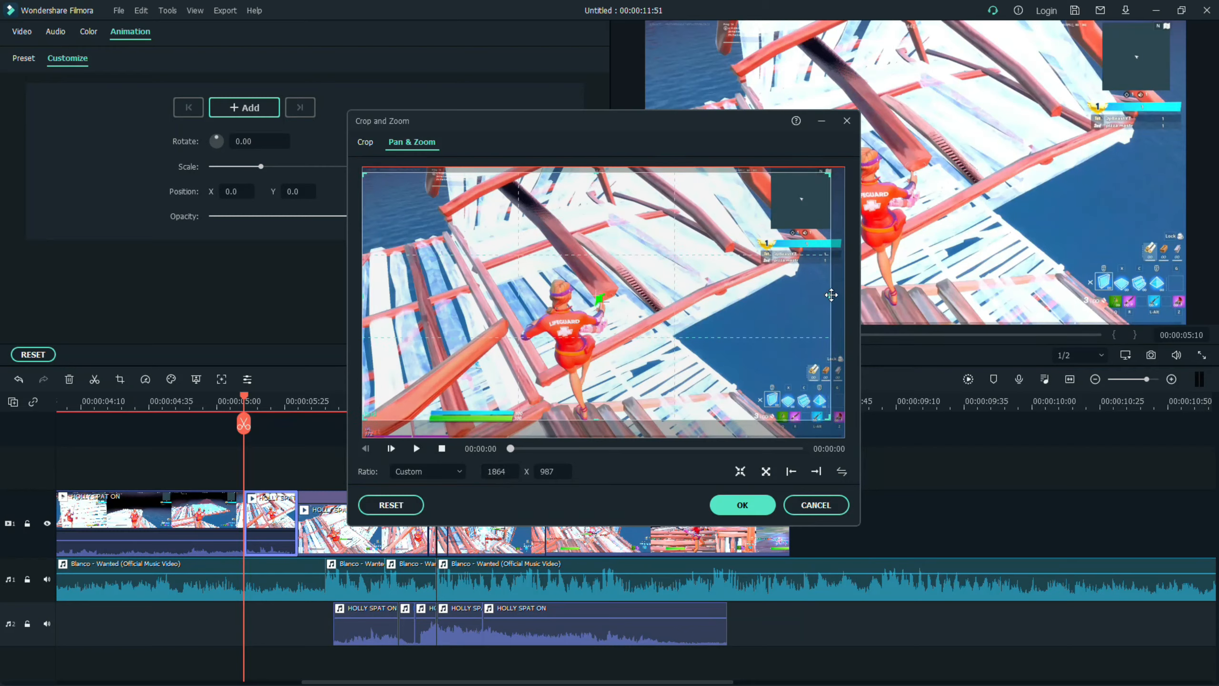
pyautogui.moveTo(831, 295); pyautogui.dragTo(833, 307)
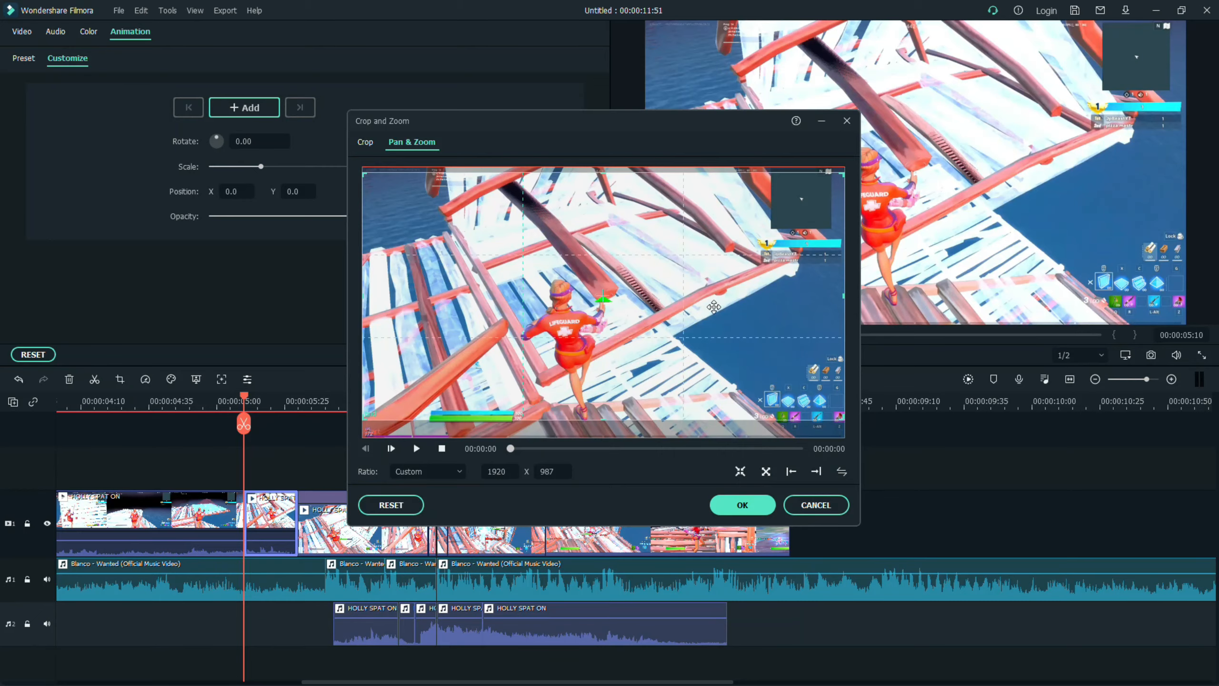
pyautogui.moveTo(713, 307); pyautogui.dragTo(714, 312)
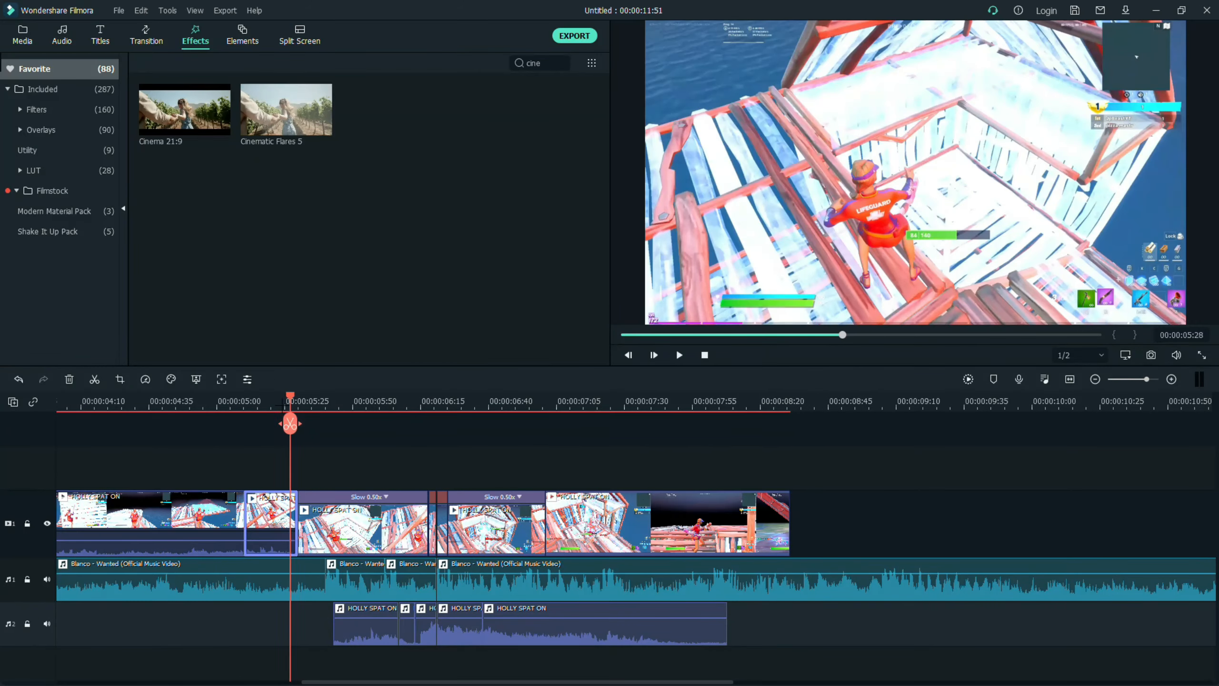
# Place the Cinema 21:9 effect above the slow-motion segments and trim it to end with the second one at 00:00:07:01
pyautogui.moveTo(290, 424); pyautogui.dragTo(292, 423)
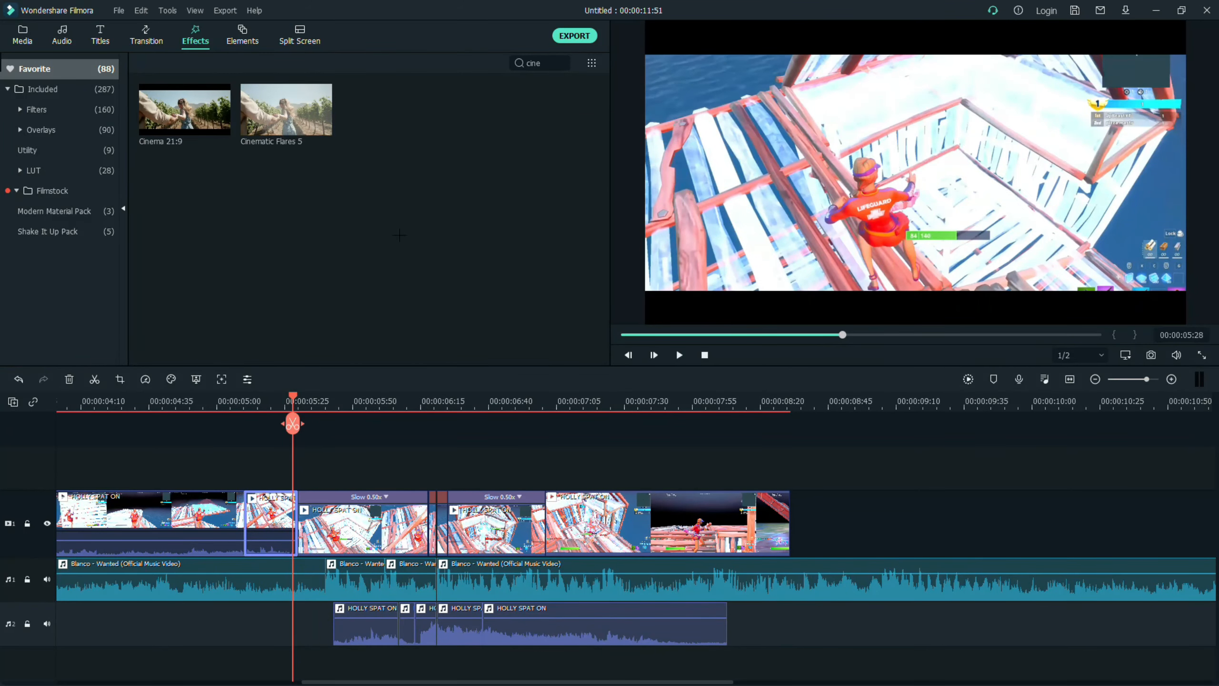
pyautogui.moveTo(217, 122); pyautogui.dragTo(299, 464)
pyautogui.moveTo(636, 479); pyautogui.dragTo(544, 479)
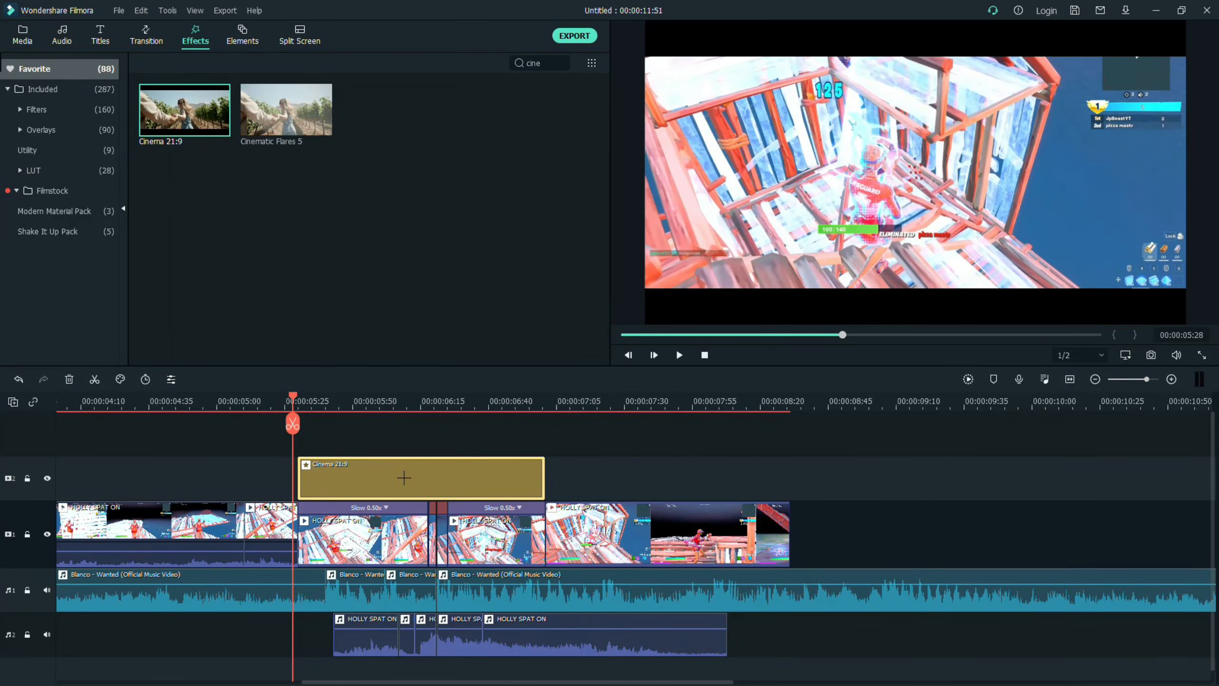
# Play back the timeline from 00:00:05:14 to check the transition into the Cinema 21:9 bars
pyautogui.moveTo(293, 423); pyautogui.dragTo(254, 423)
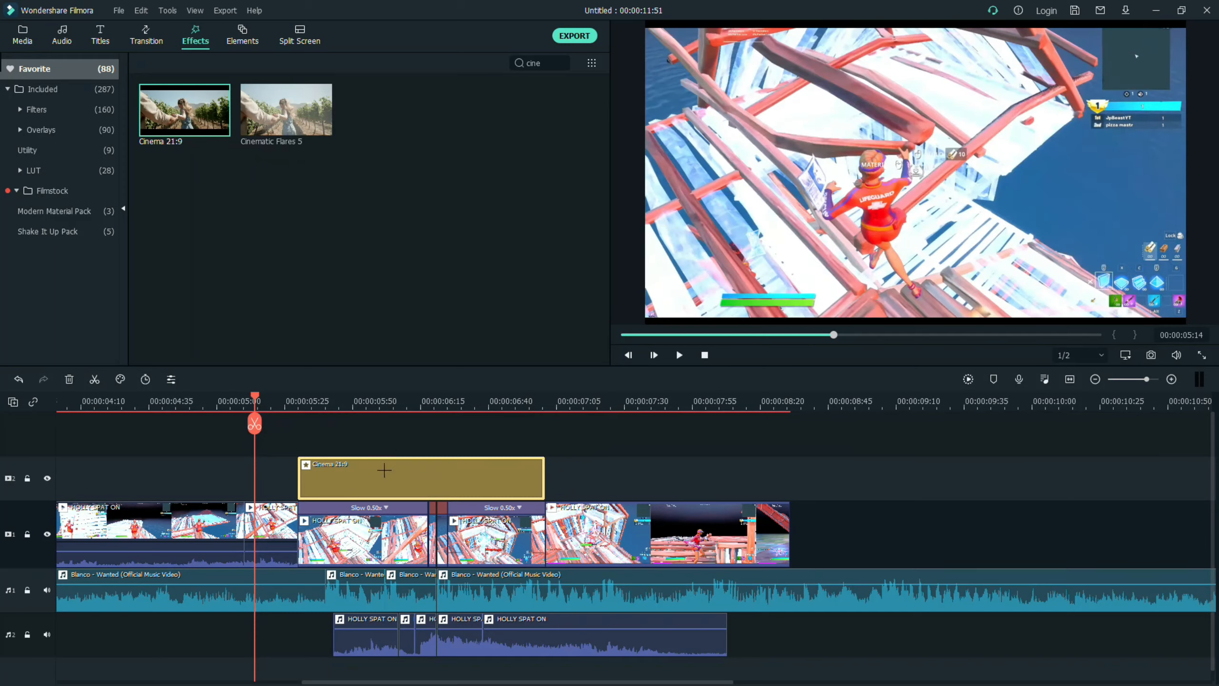
pyautogui.press('space')
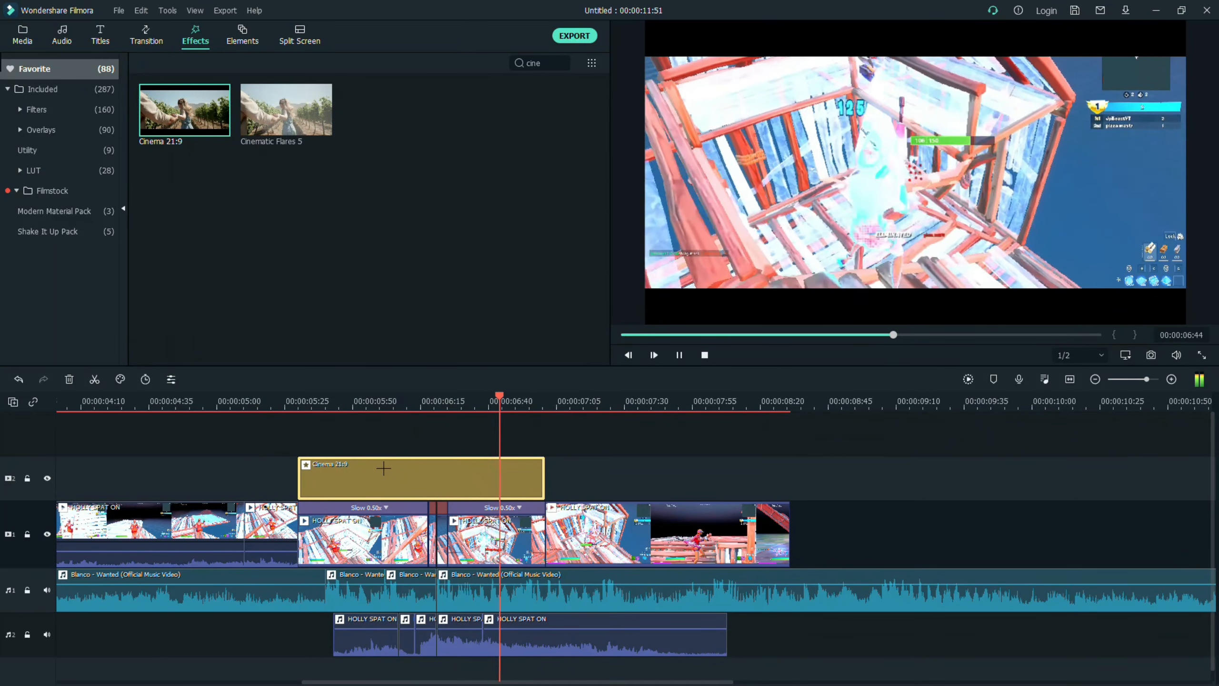
pyautogui.press('space')
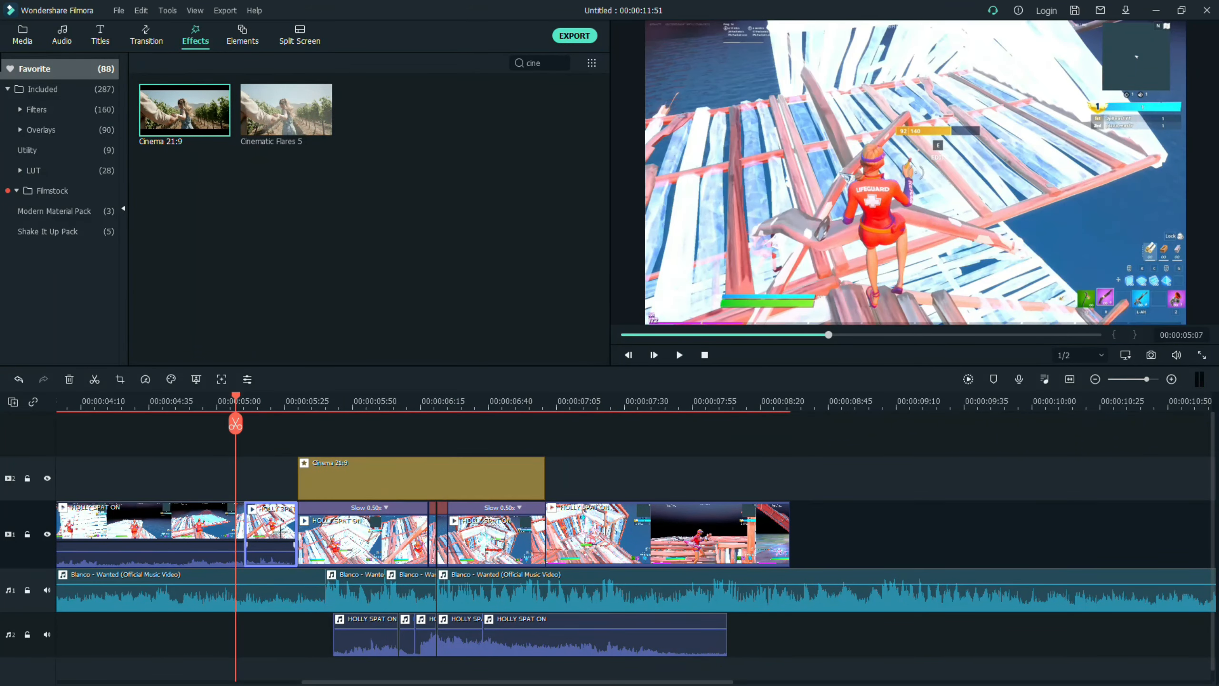
# Open the Cinema 21:9 effect's settings at 00:00:05:30 and set its Border Height to -0.33
pyautogui.moveTo(236, 424); pyautogui.dragTo(294, 423)
pyautogui.doubleClick(341, 468)
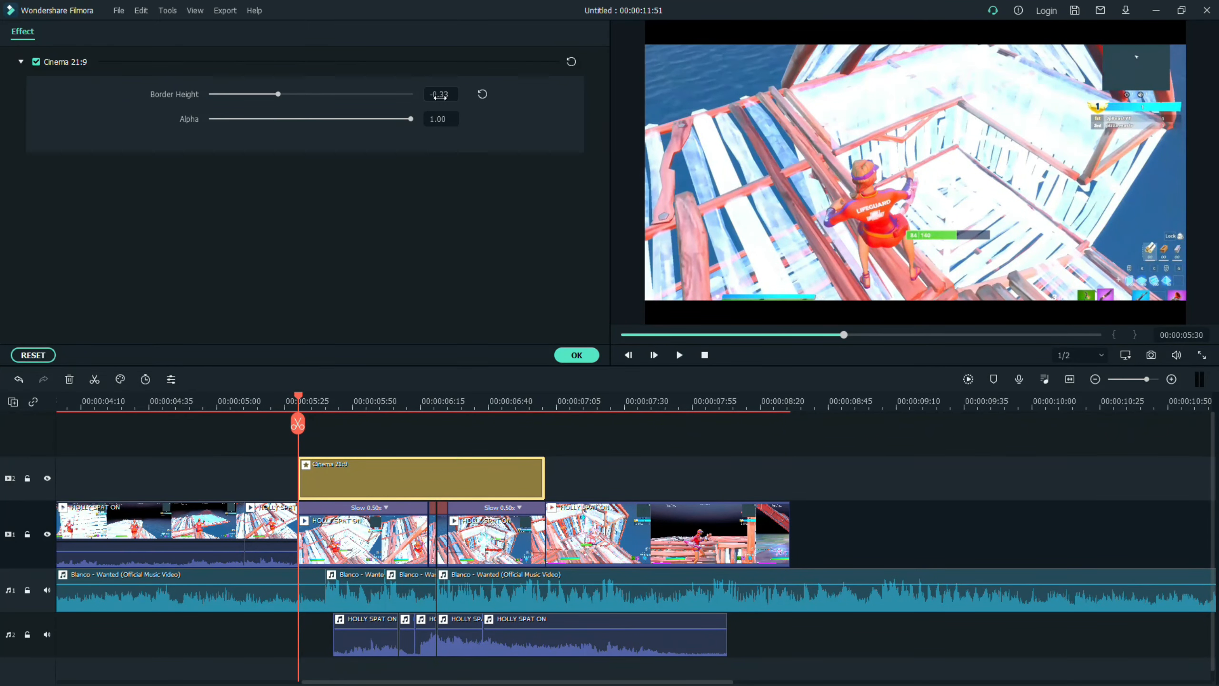
# Set the Pan & Zoom end frame of the segment starting at 00:00:05:10 to 1920 x 881, centred, and play back the result
pyautogui.doubleClick(280, 528)
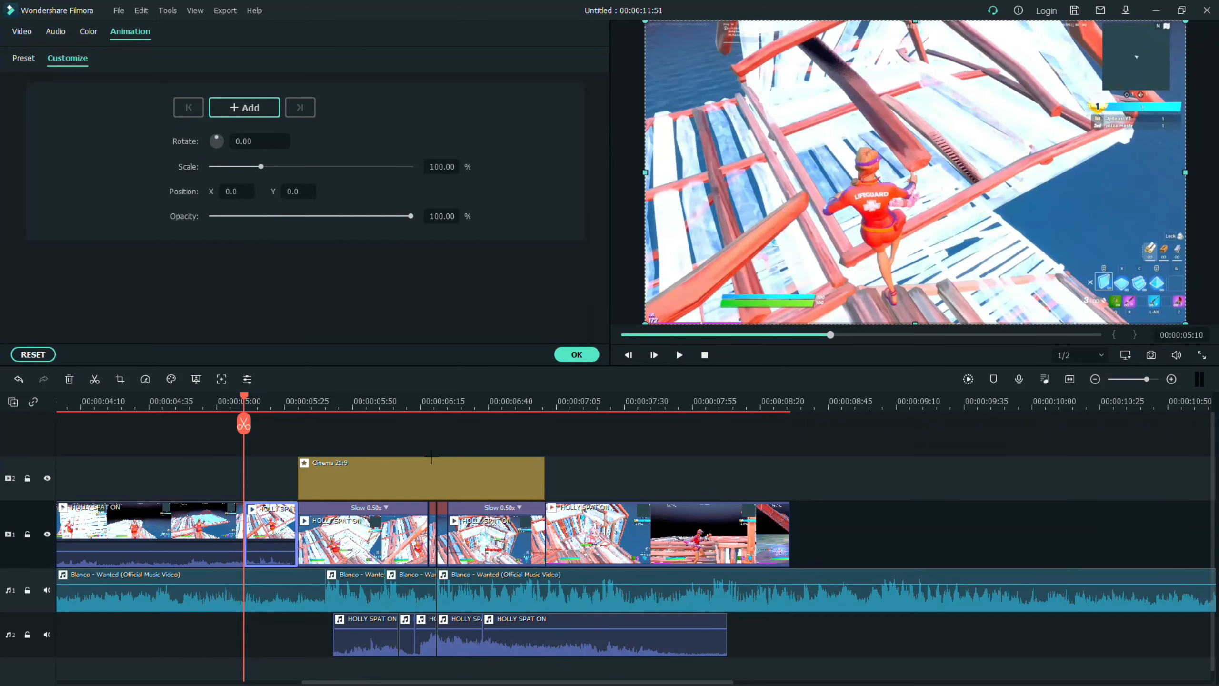
pyautogui.hotkey('alt', 'c')
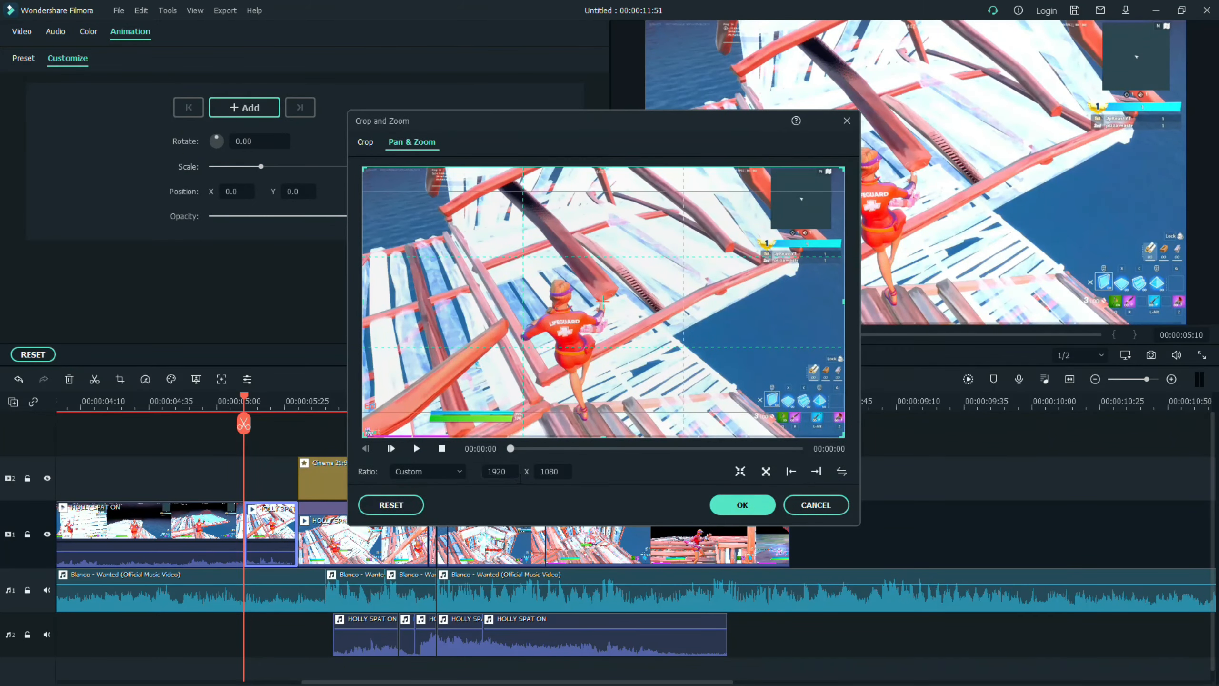
pyautogui.click(613, 335)
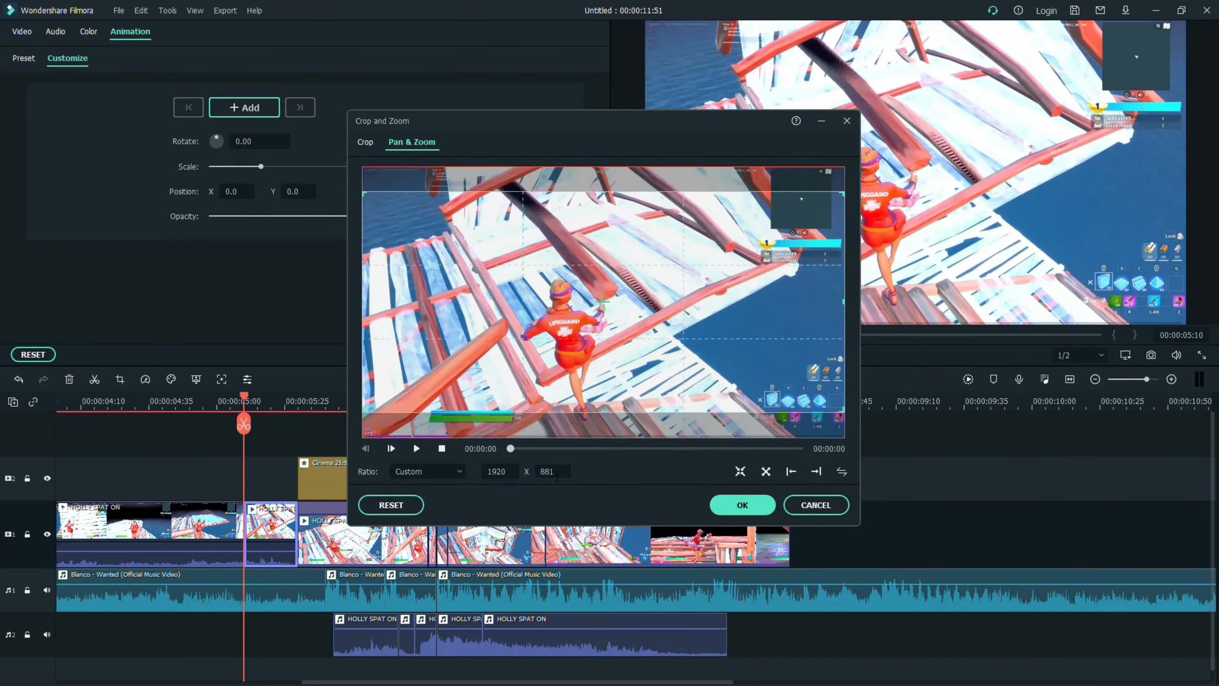
pyautogui.click(747, 505)
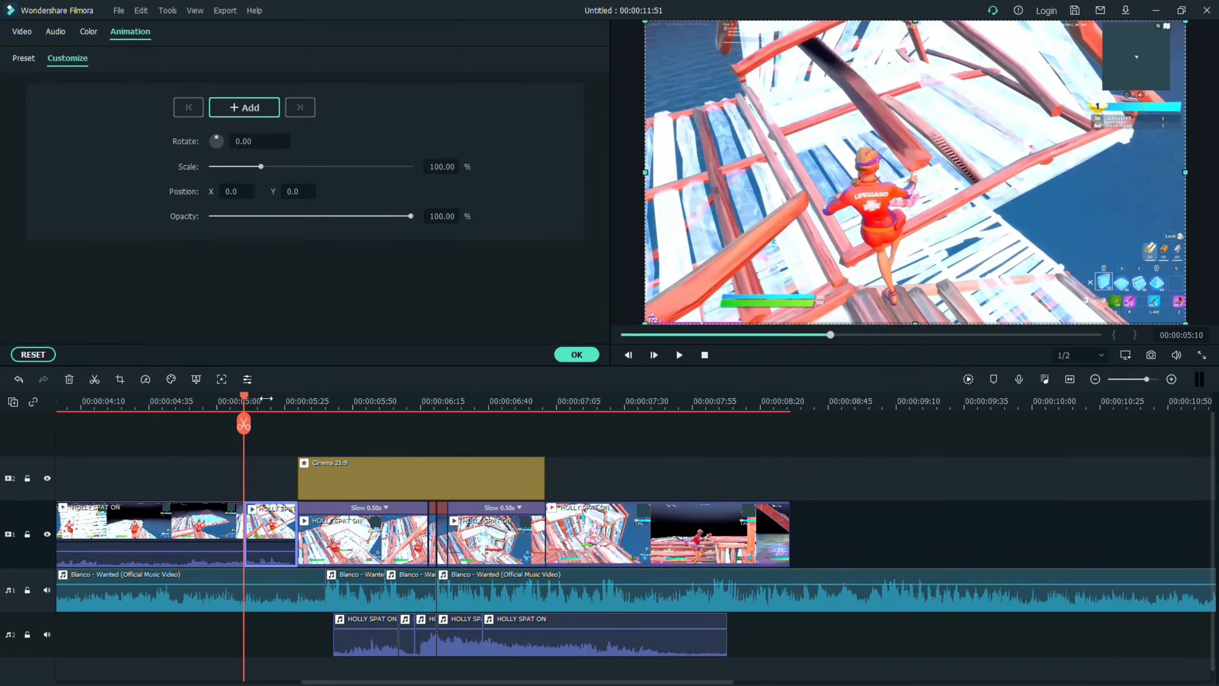
pyautogui.press('space')
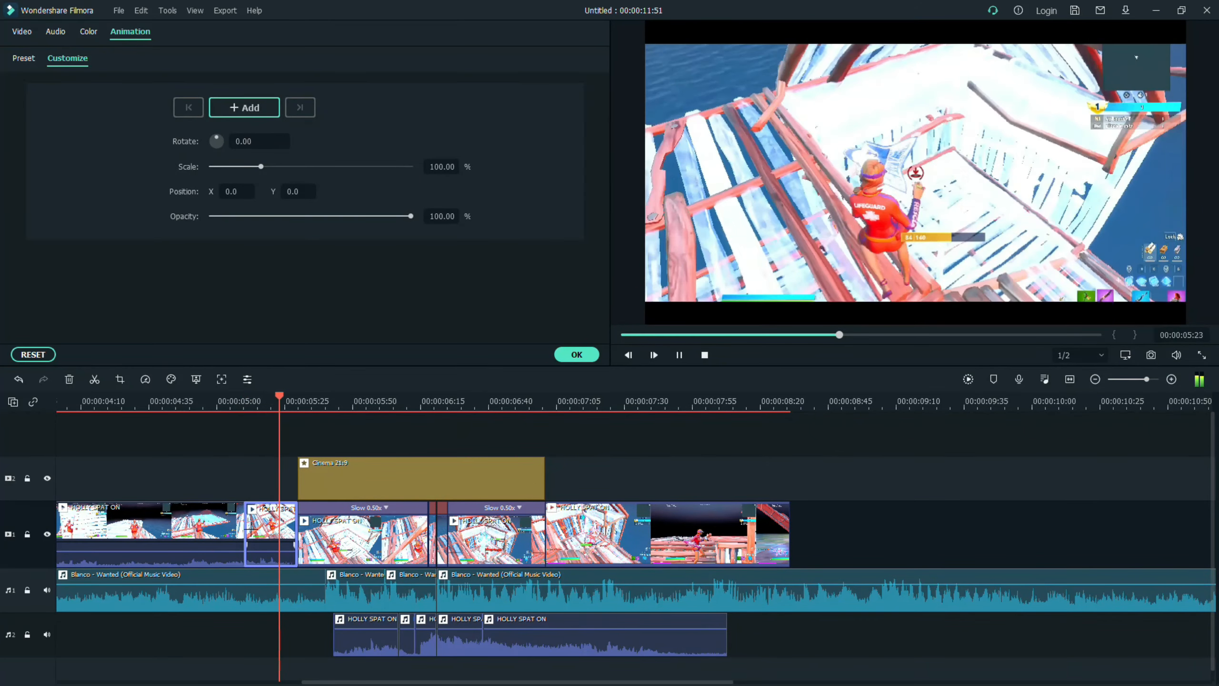
pyautogui.press('space')
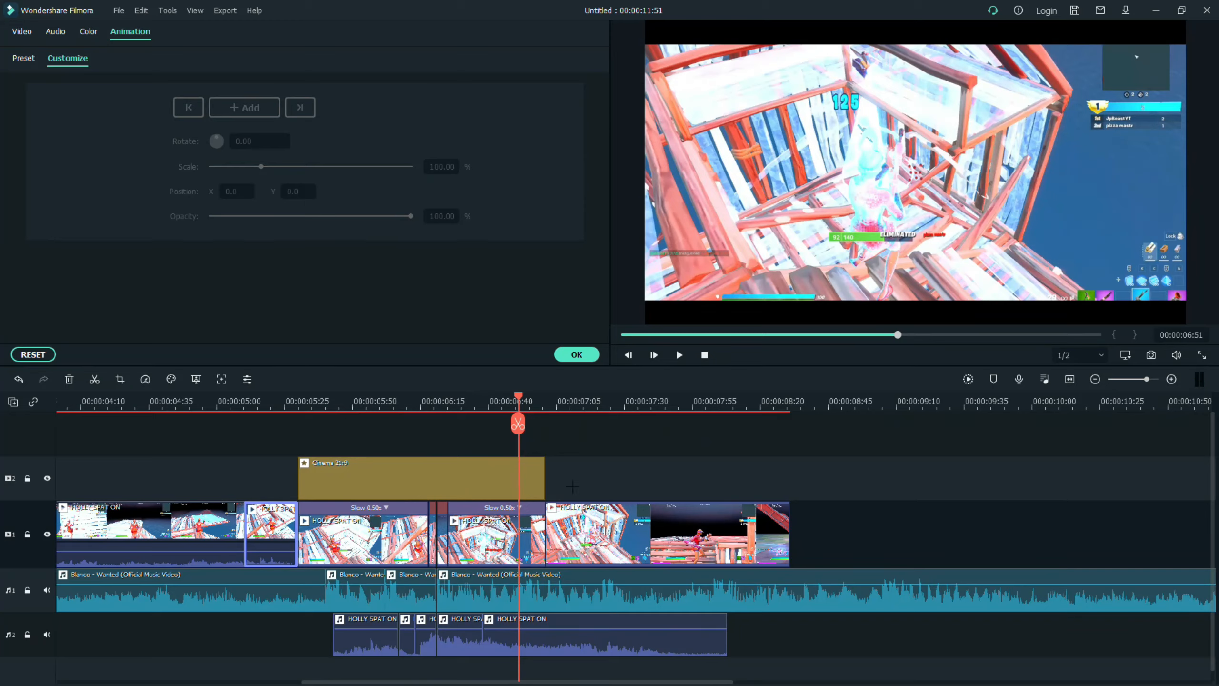
# Split the gameplay clip following the second slow-motion segment at 00:00:07:23
pyautogui.moveTo(517, 424); pyautogui.dragTo(601, 432)
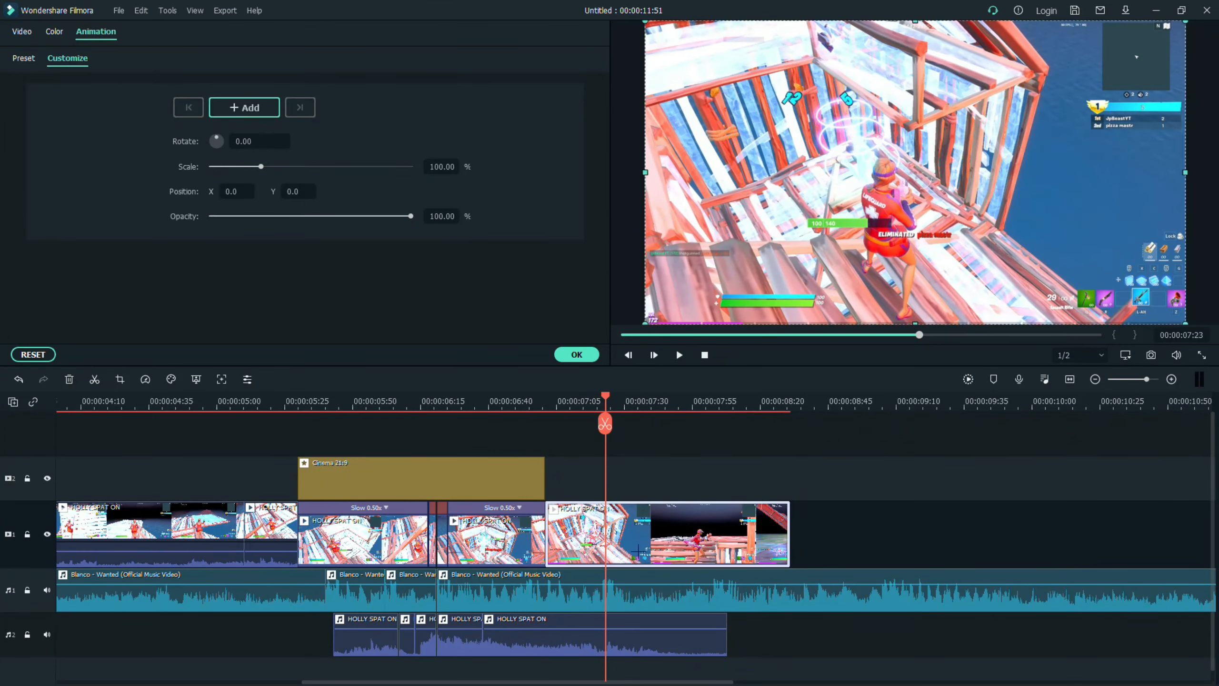
pyautogui.click(602, 428)
# Open Pan & Zoom for the segment starting at 00:00:07:01, swap the start and end frames, and enlarge the start frame to 1920 x 1080
pyautogui.click(575, 532)
pyautogui.click(120, 379)
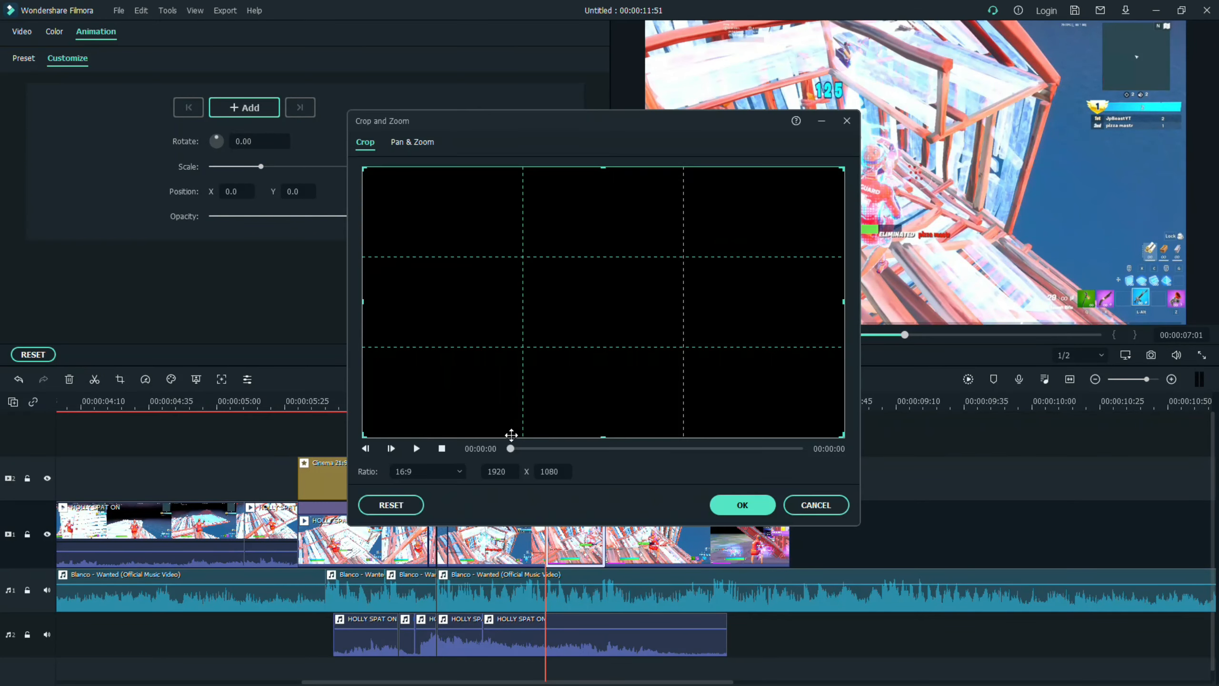
pyautogui.click(414, 143)
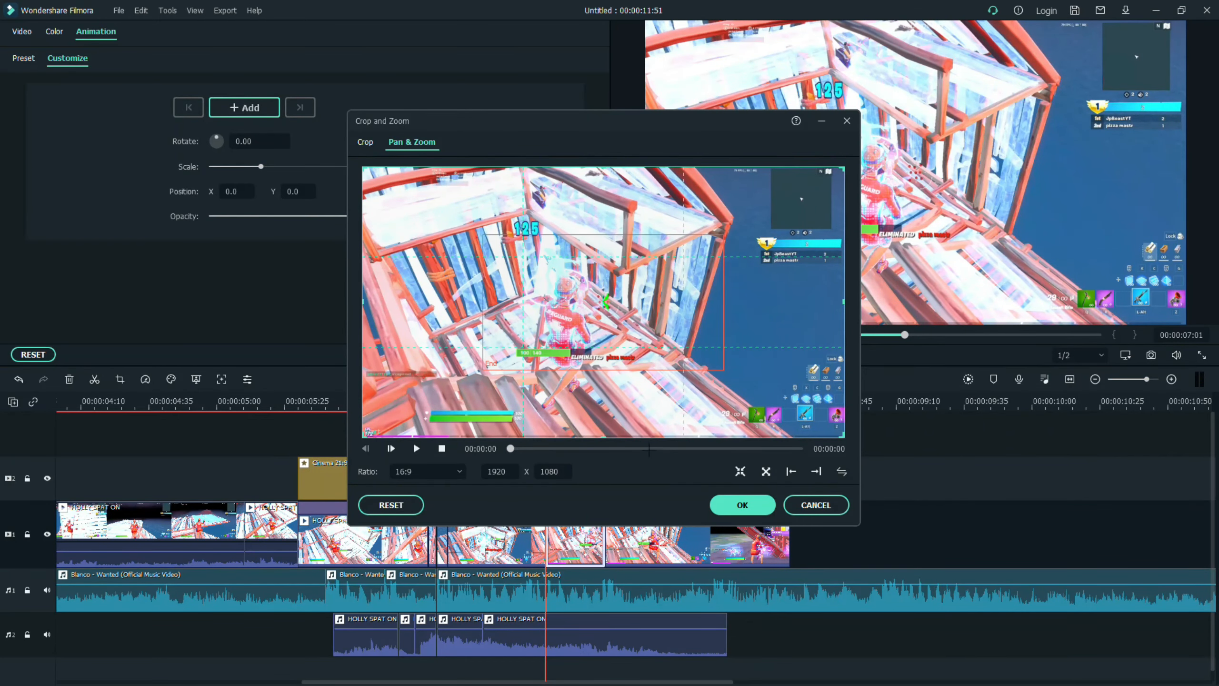
pyautogui.click(588, 333)
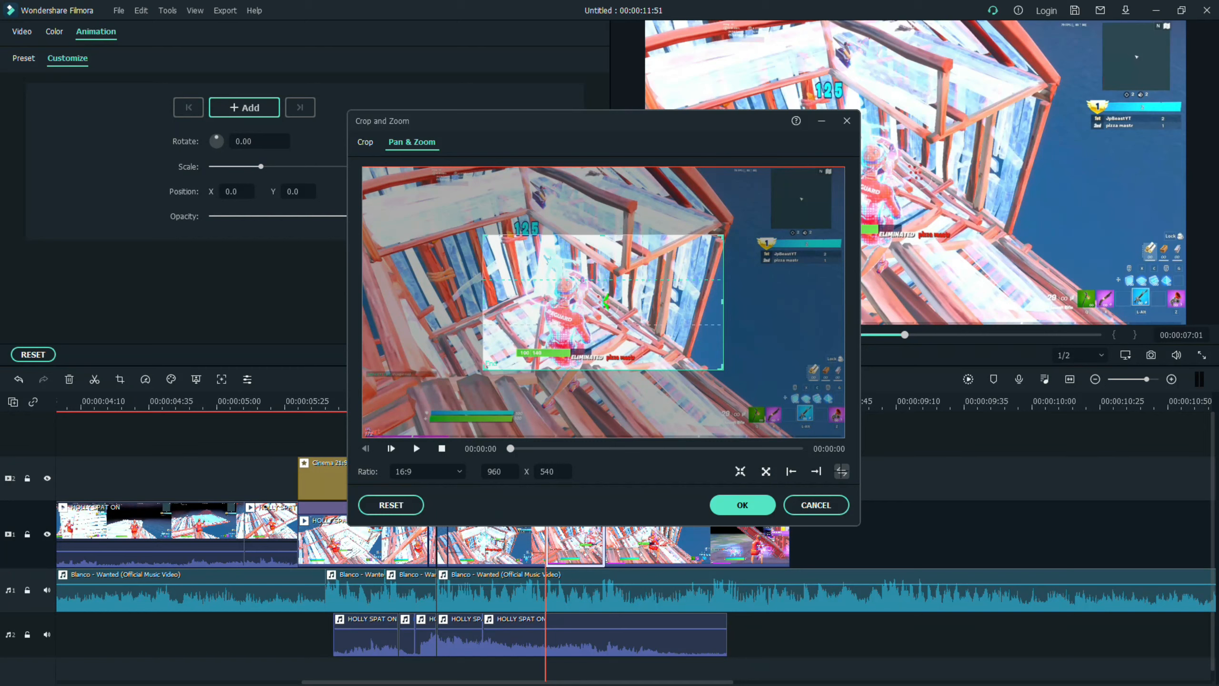
pyautogui.click(842, 471)
pyautogui.click(716, 366)
pyautogui.moveTo(722, 369); pyautogui.dragTo(955, 439)
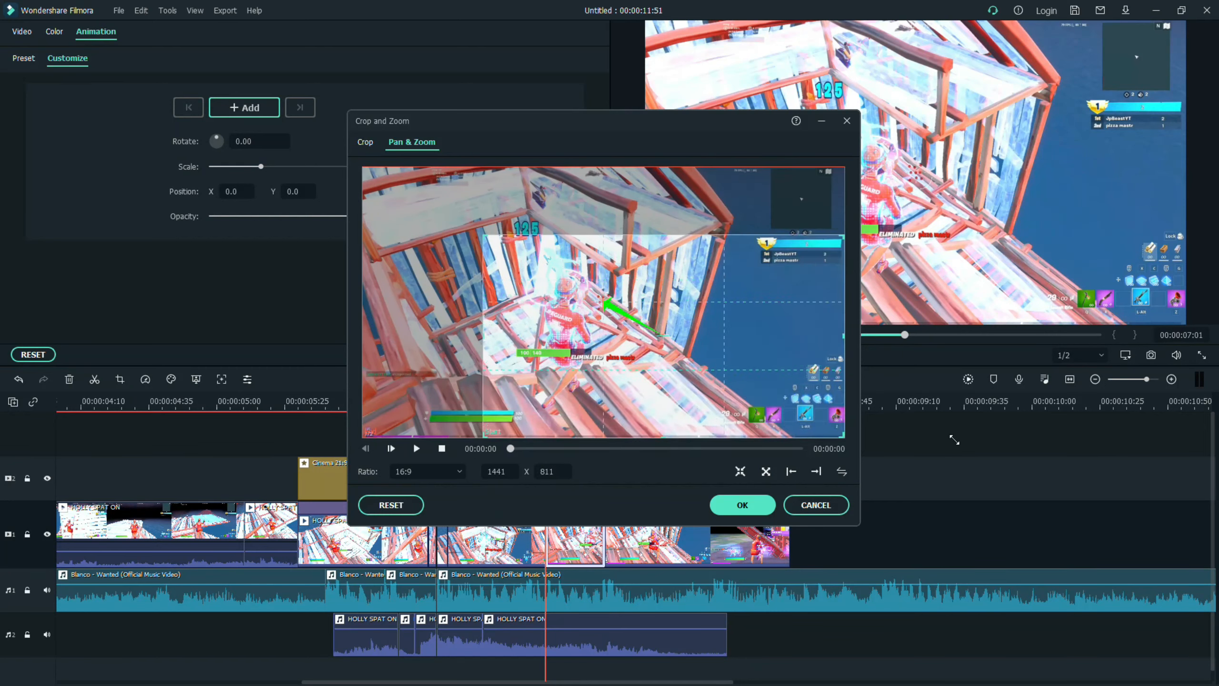
pyautogui.moveTo(486, 240); pyautogui.dragTo(303, 174)
# Set the ratio to Custom, resize the start frame to 1920 x 881, centre it vertically, and apply the Pan & Zoom
pyautogui.click(440, 471)
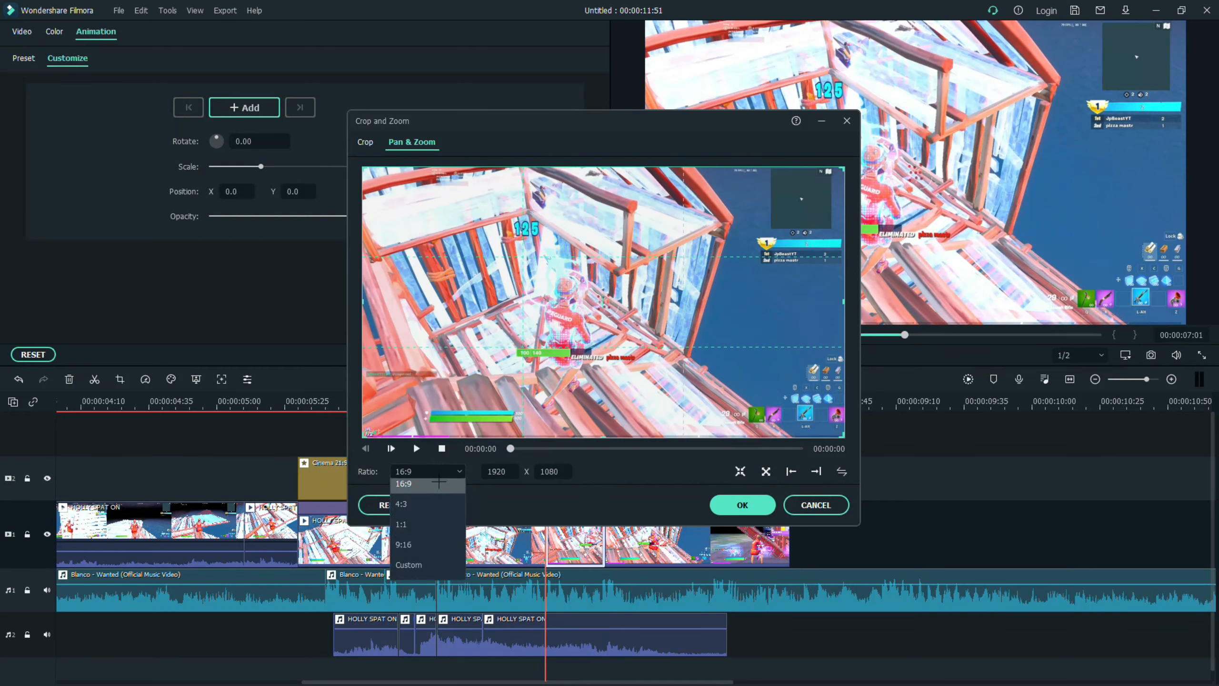
pyautogui.click(492, 575)
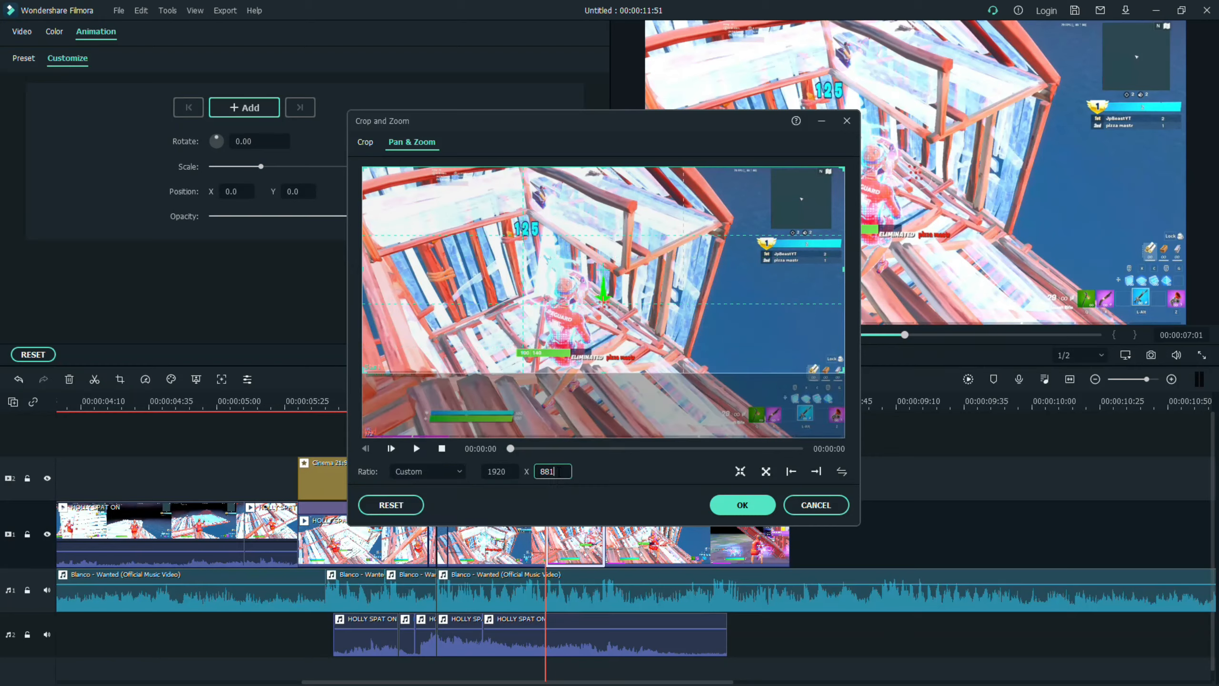
pyautogui.press('Return')
pyautogui.moveTo(603, 333); pyautogui.dragTo(600, 359)
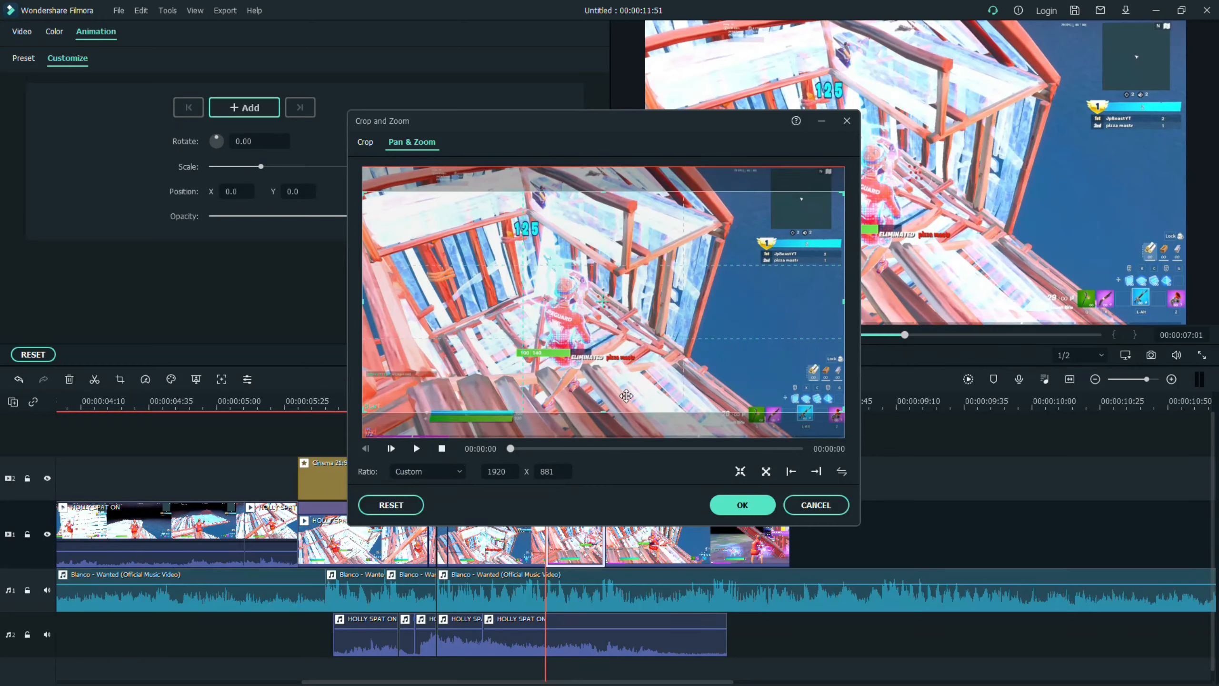
pyautogui.click(733, 505)
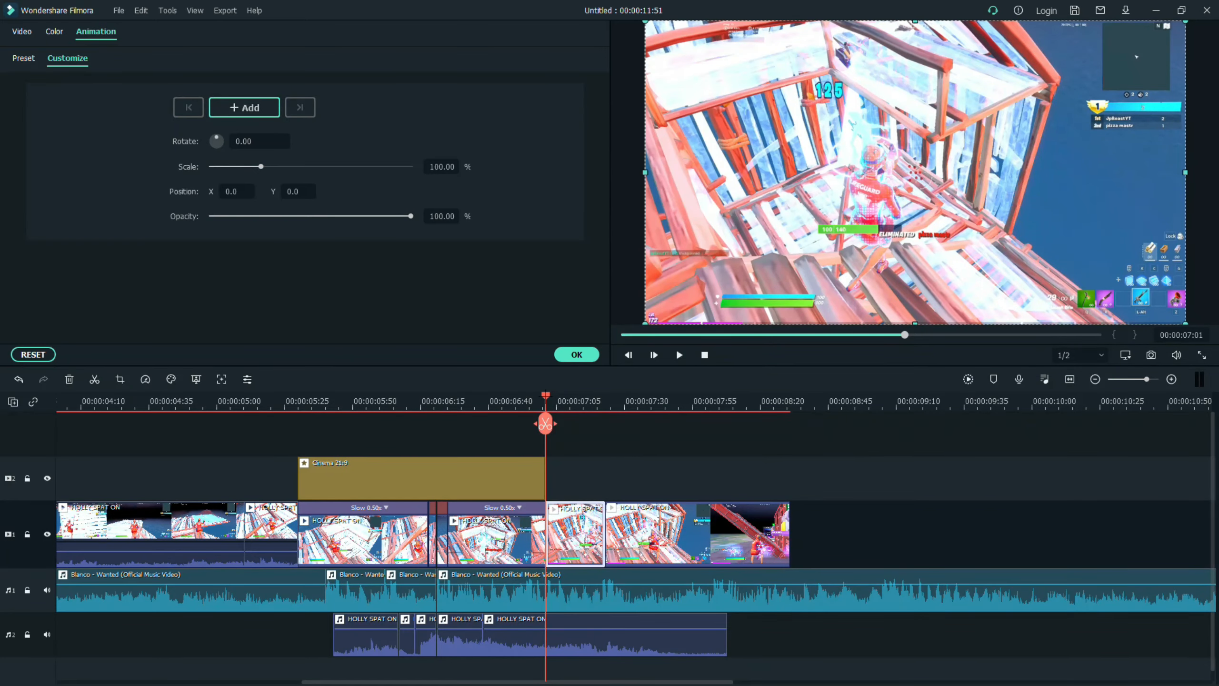
# Add an animation keyframe at 00:00:06:07 on the first slow-motion segment with its scale set to 120%
pyautogui.moveTo(545, 424); pyautogui.dragTo(298, 423)
pyautogui.click(303, 516)
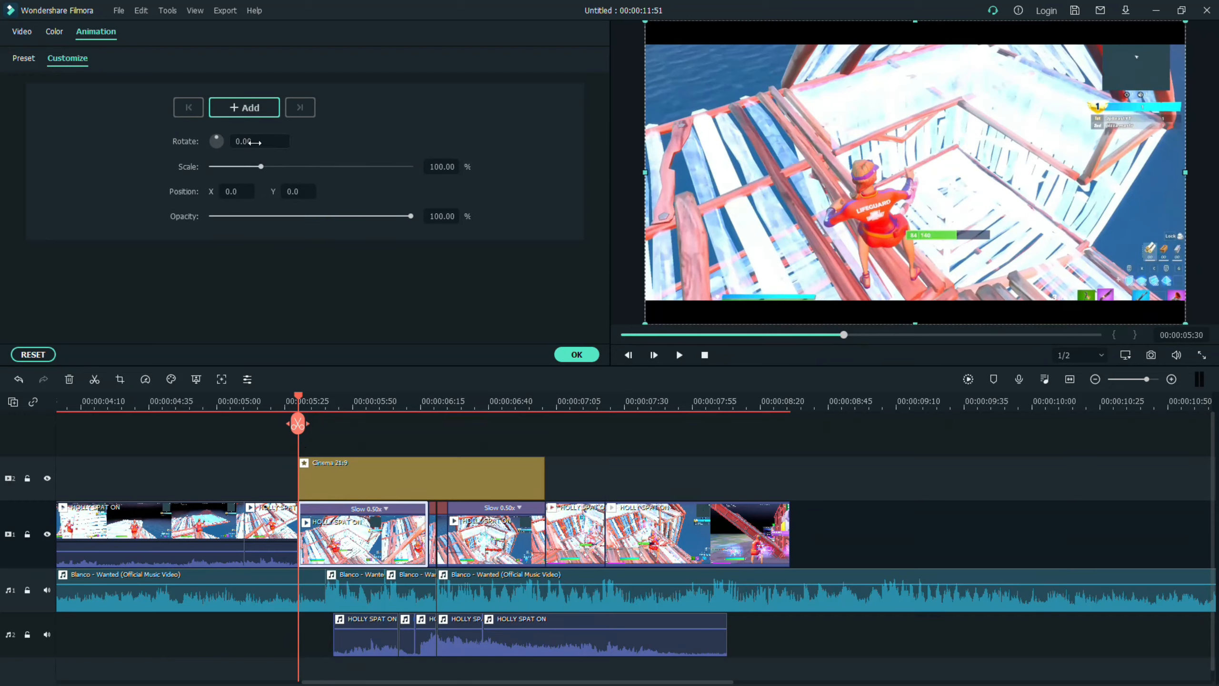
pyautogui.click(254, 142)
pyautogui.click(328, 507)
pyautogui.moveTo(299, 391); pyautogui.dragTo(399, 382)
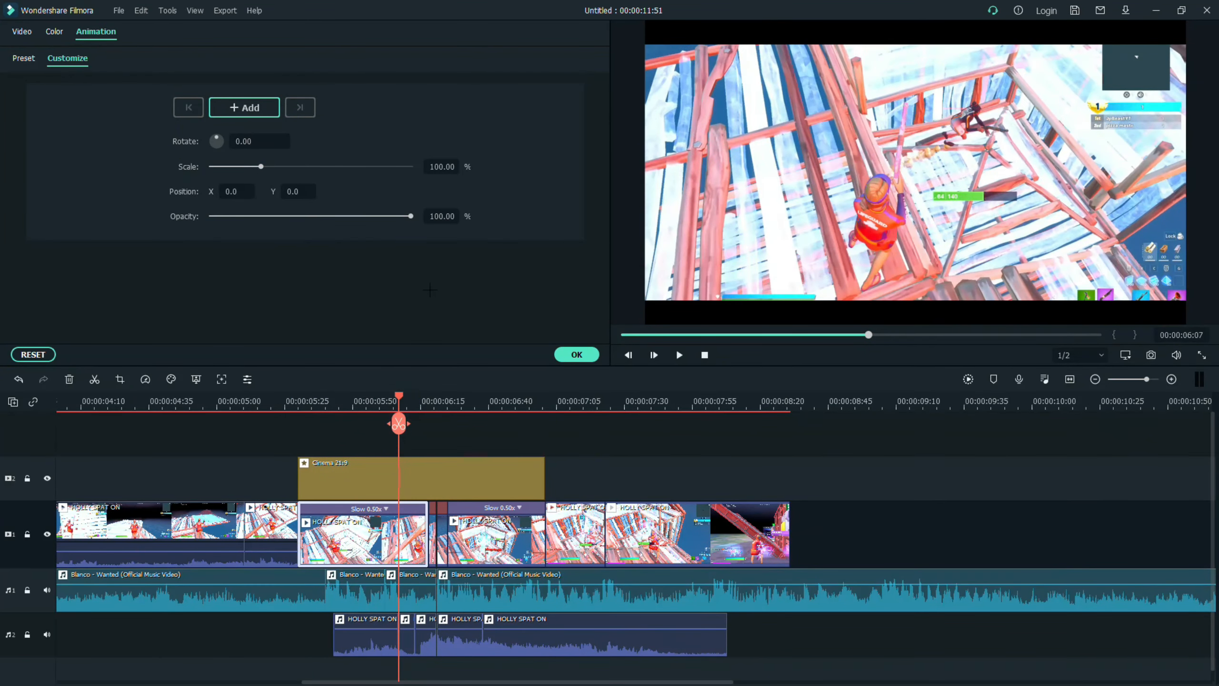
pyautogui.click(450, 162)
pyautogui.write('120')
pyautogui.press('Return')
# Set the rotation of the animation keyframe at 00:00:06:07 on the first slow-motion segment to -7, after trying -5
pyautogui.click(266, 137)
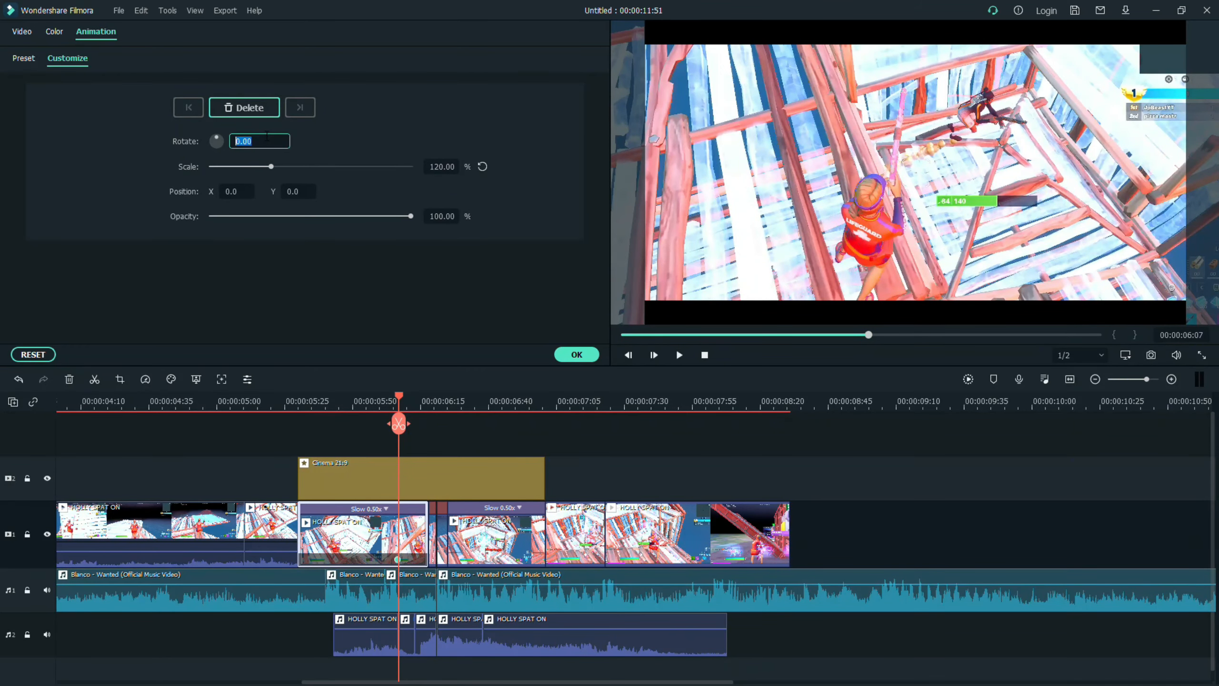
pyautogui.write('-5')
pyautogui.press('Return')
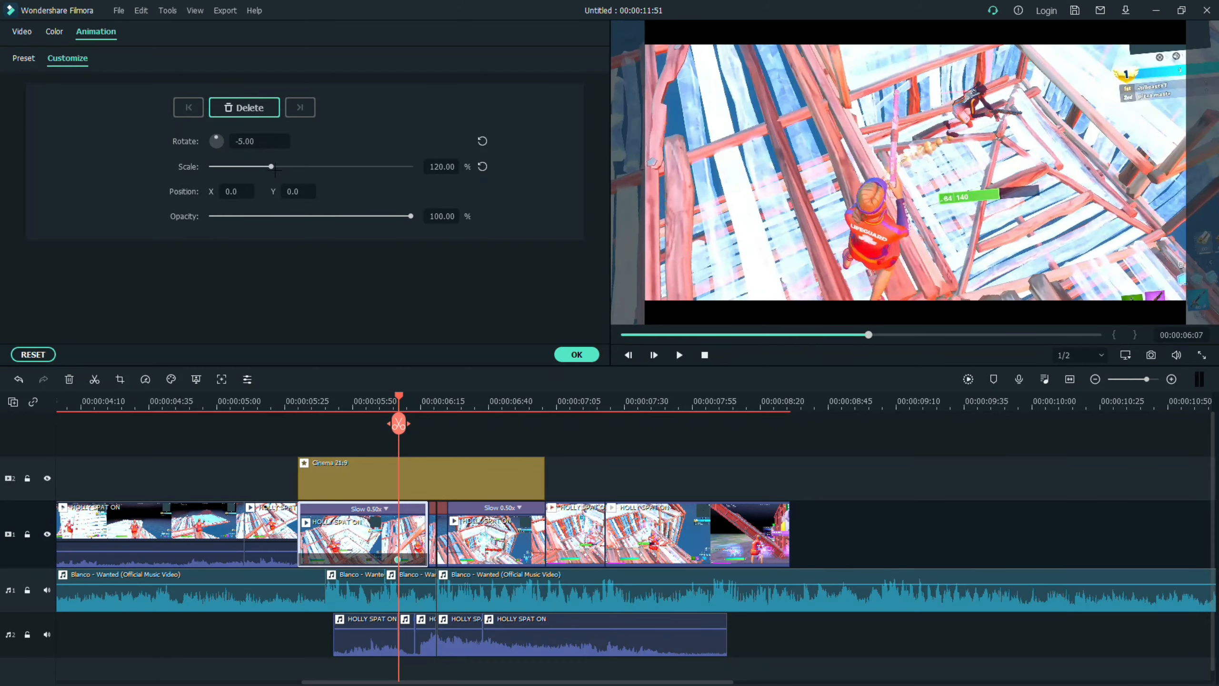
pyautogui.click(237, 140)
pyautogui.write('-7')
pyautogui.press('Return')
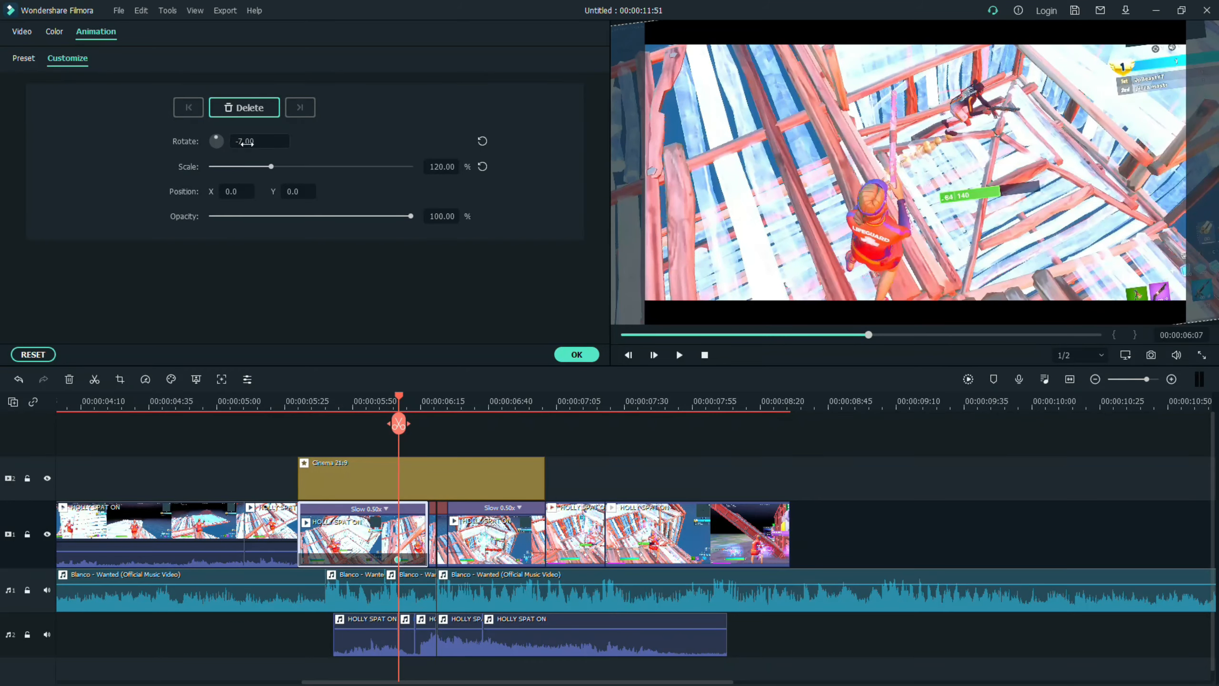
# Add a keyframe at 00:00:05:30 on the first slow-motion segment with rotation and scale reset to default, and preview the animation
pyautogui.moveTo(398, 423); pyautogui.dragTo(298, 418)
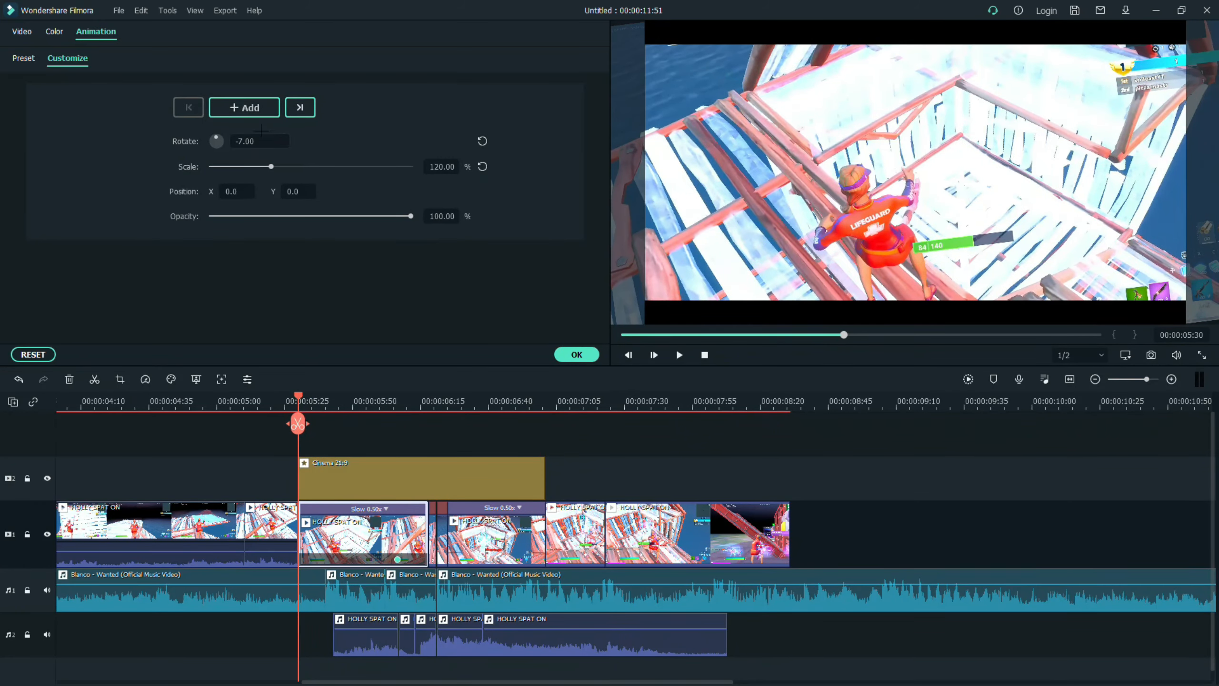
pyautogui.click(482, 141)
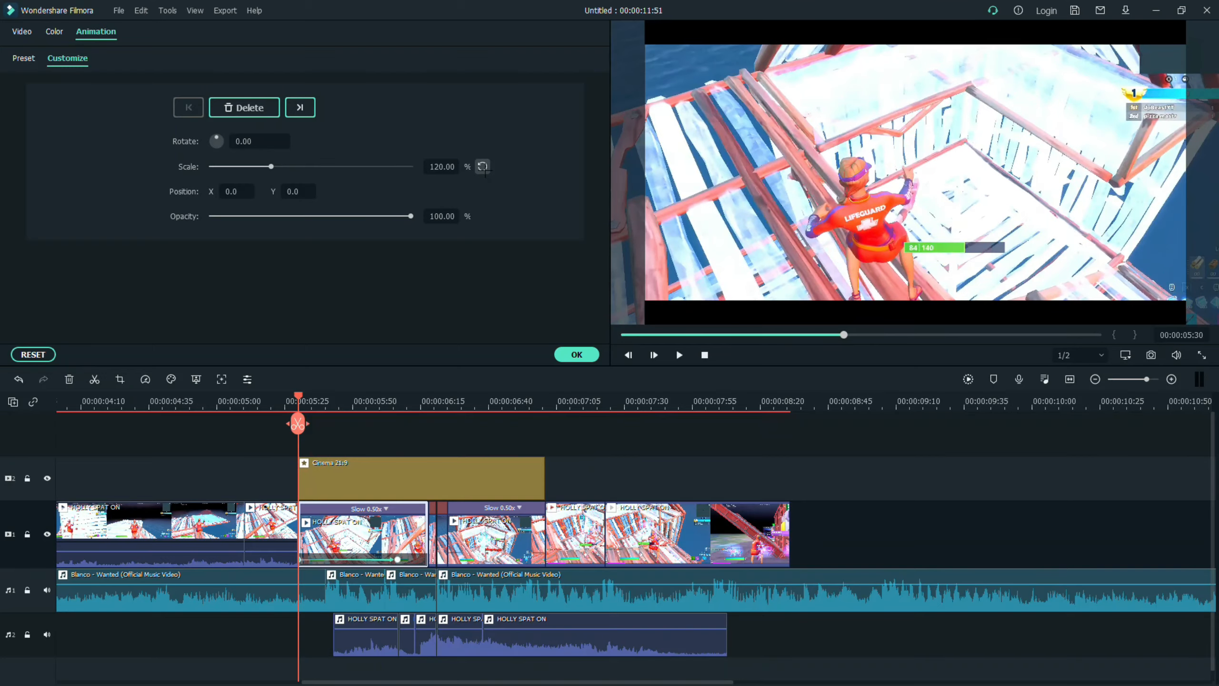
pyautogui.click(483, 167)
pyautogui.moveTo(297, 395); pyautogui.dragTo(244, 399)
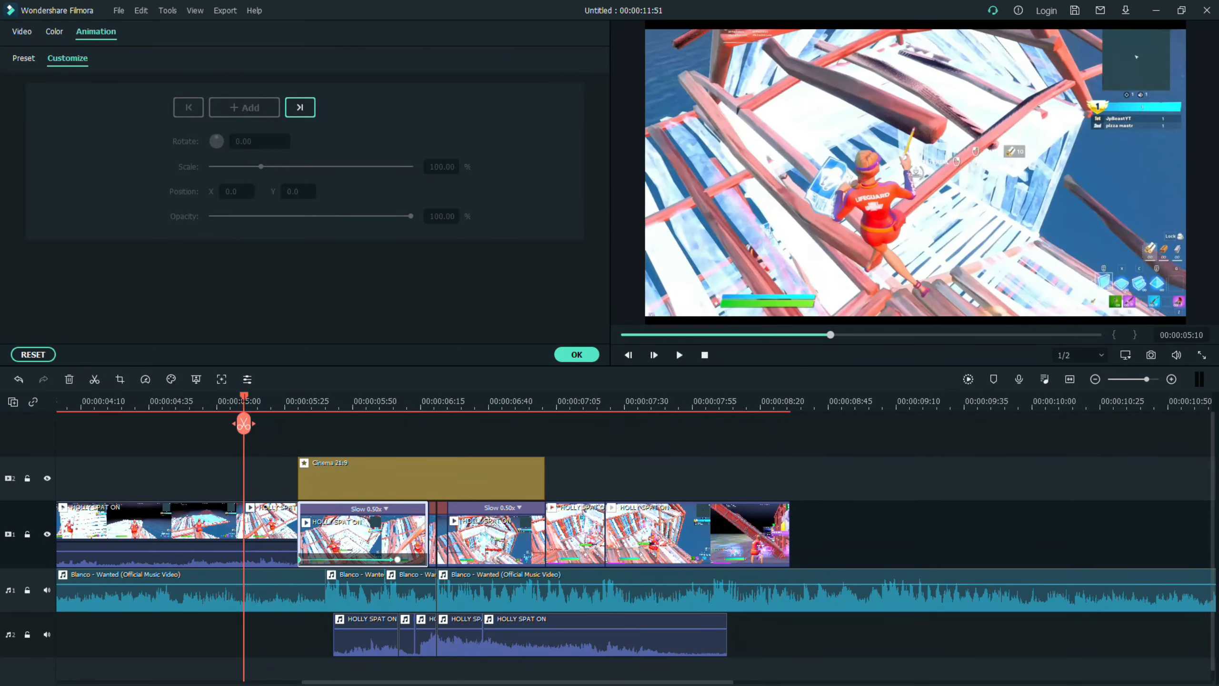
pyautogui.press('space')
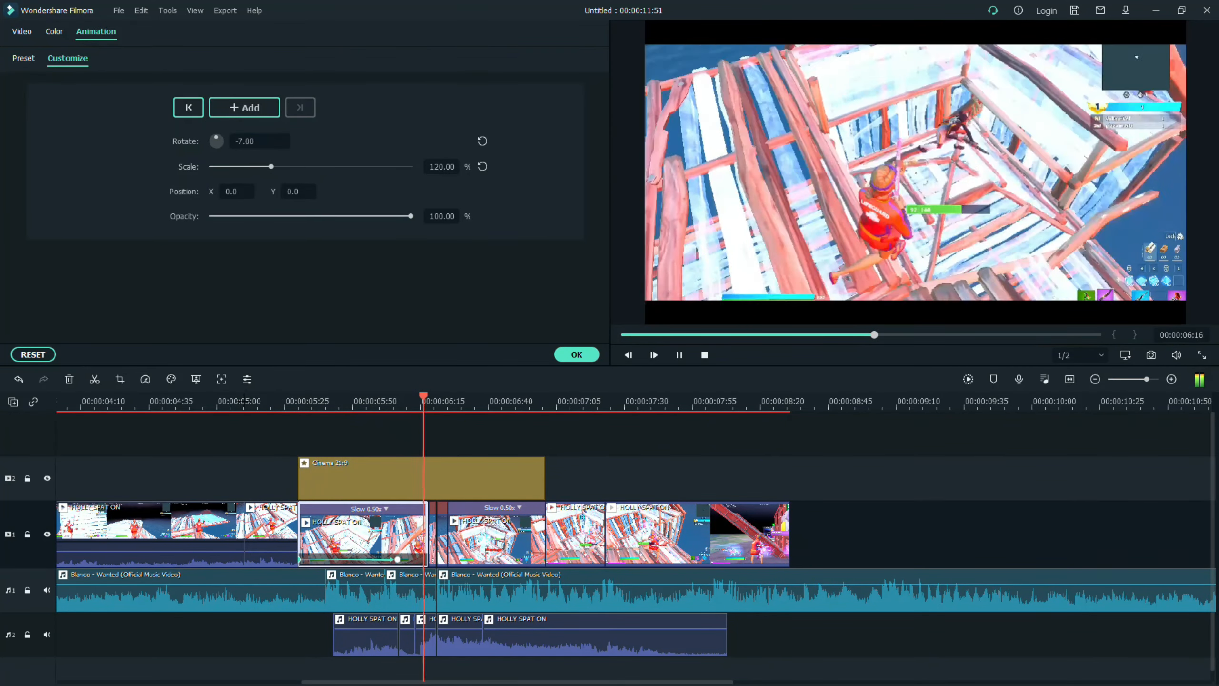
pyautogui.press('space')
# Shift the first slow-motion segment's second keyframe much closer to the segment's start, and play back the faster zoom and rotation
pyautogui.moveTo(398, 561); pyautogui.dragTo(337, 561)
pyautogui.moveTo(399, 394); pyautogui.dragTo(269, 399)
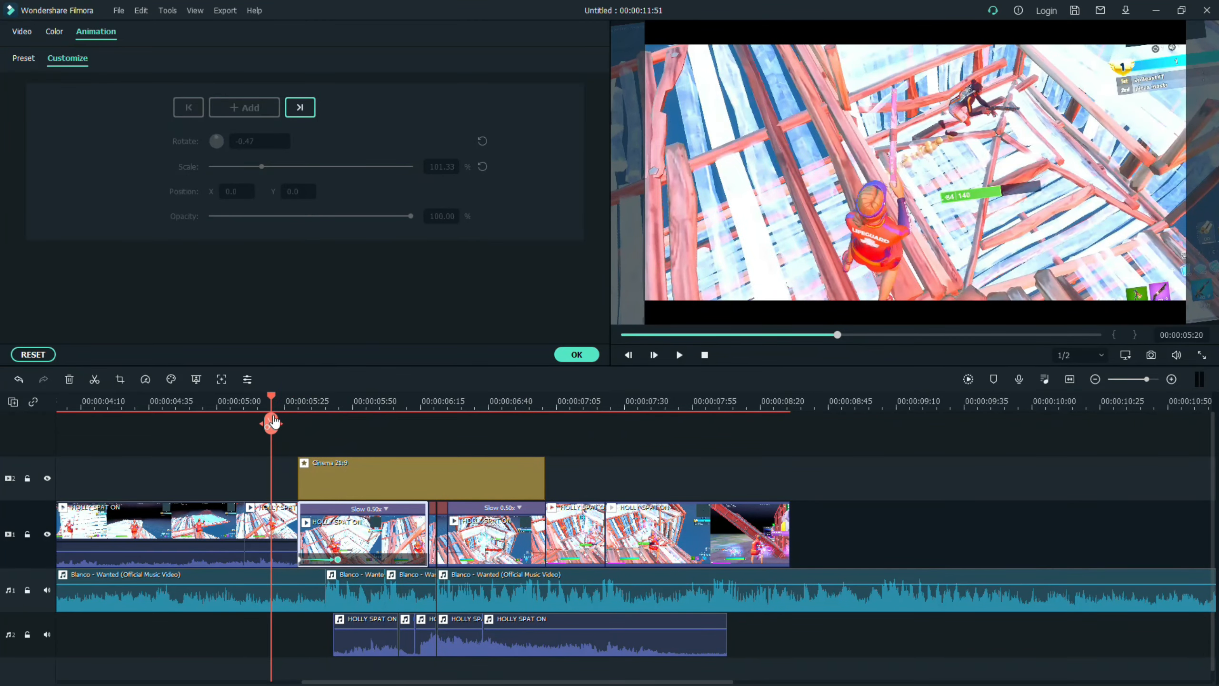
pyautogui.press('space')
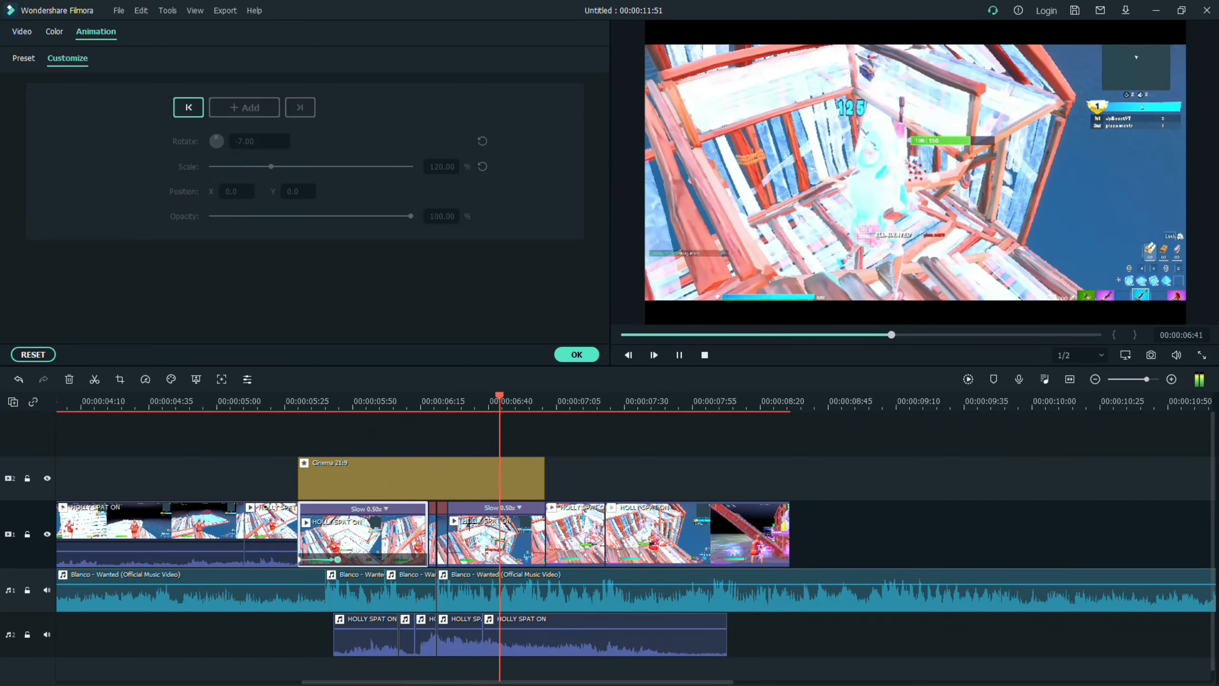
pyautogui.press('space')
# Add a keyframe at 00:00:06:18 on the short segment following the first slow-motion segment, with scale 120% and rotation -7
pyautogui.click(430, 528)
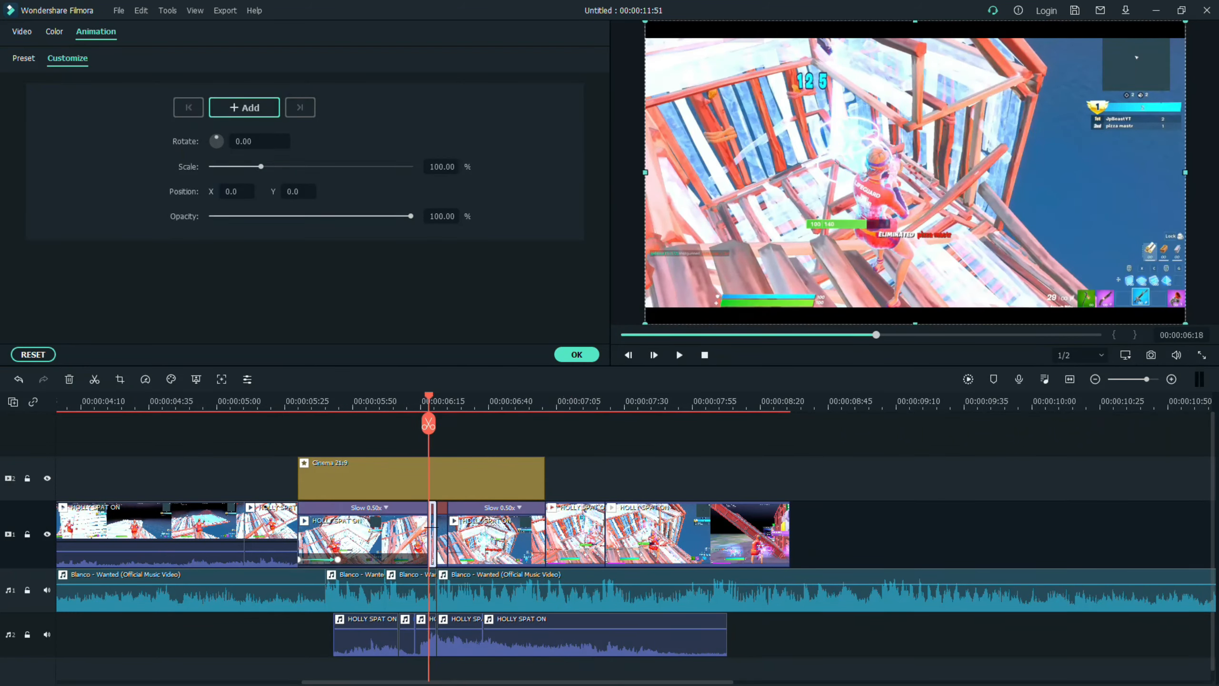
pyautogui.click(451, 166)
pyautogui.write('120')
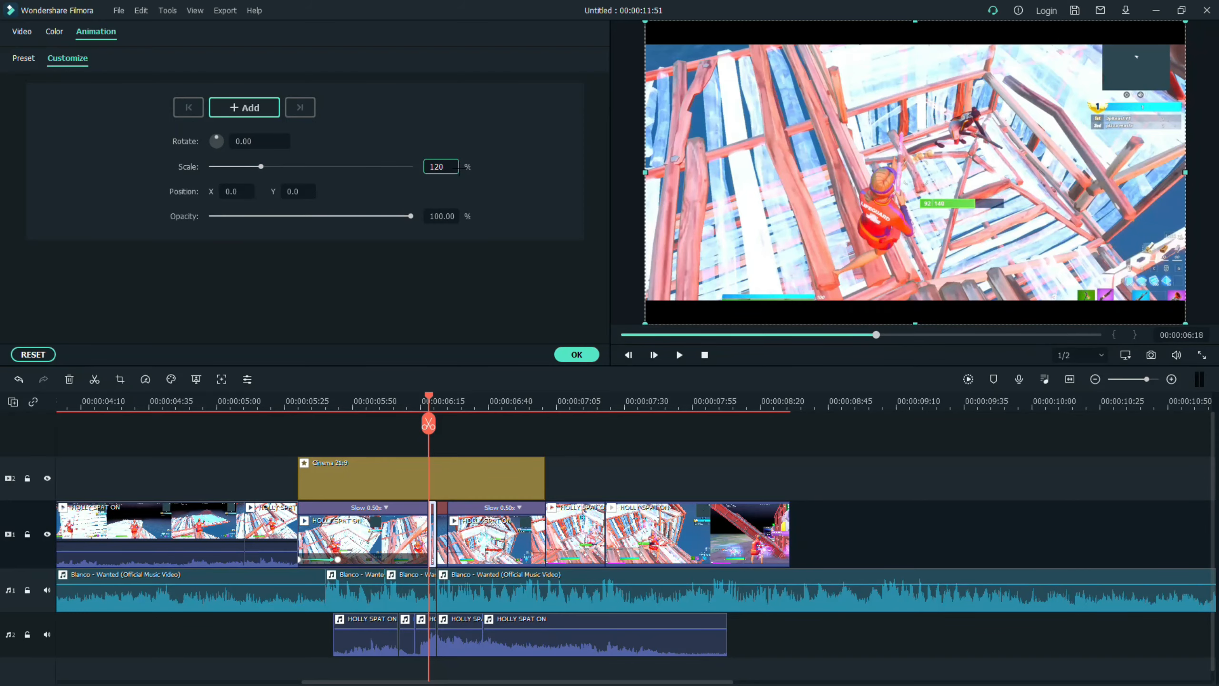
pyautogui.click(268, 141)
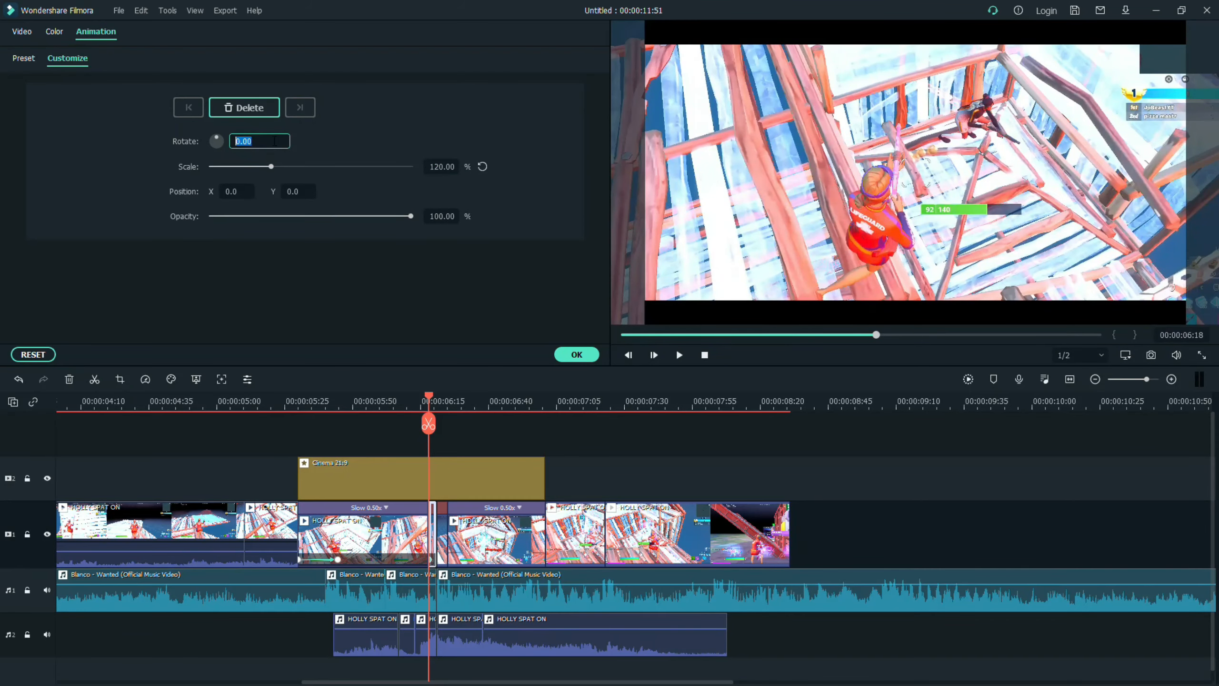
pyautogui.write('-7')
pyautogui.press('Return')
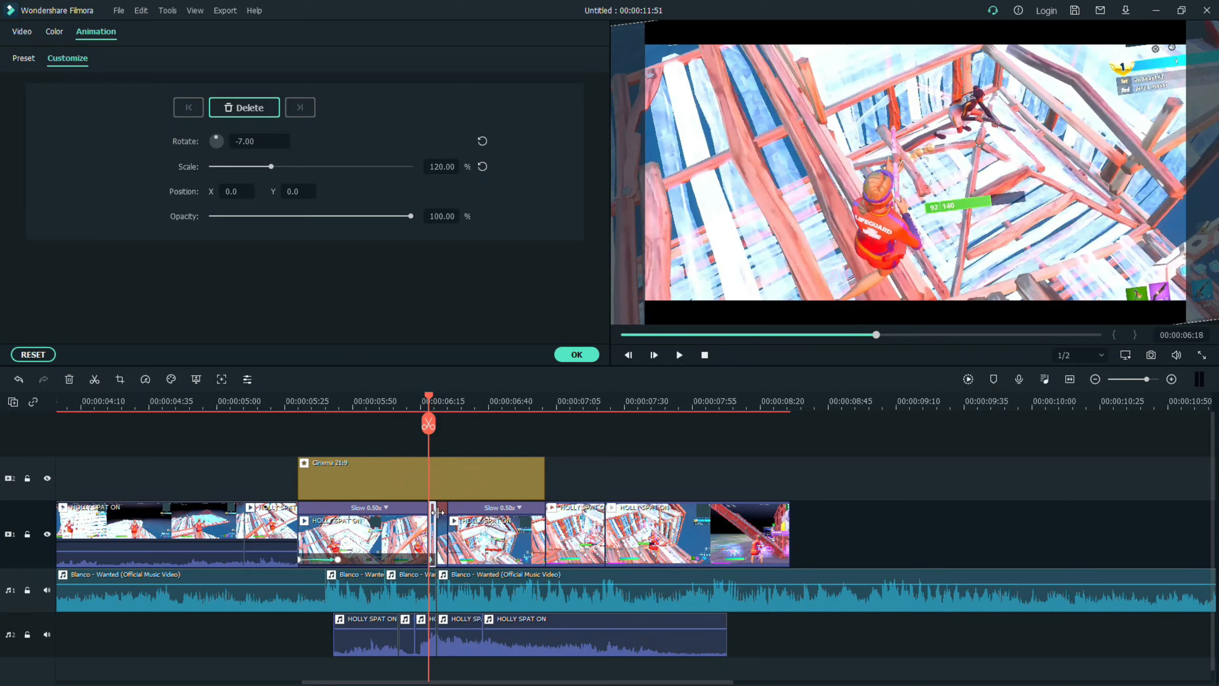
# Add a keyframe at 00:00:06:21 on the short segment before the second slow-motion segment, with rotation -7 and scale 120%
pyautogui.click(437, 533)
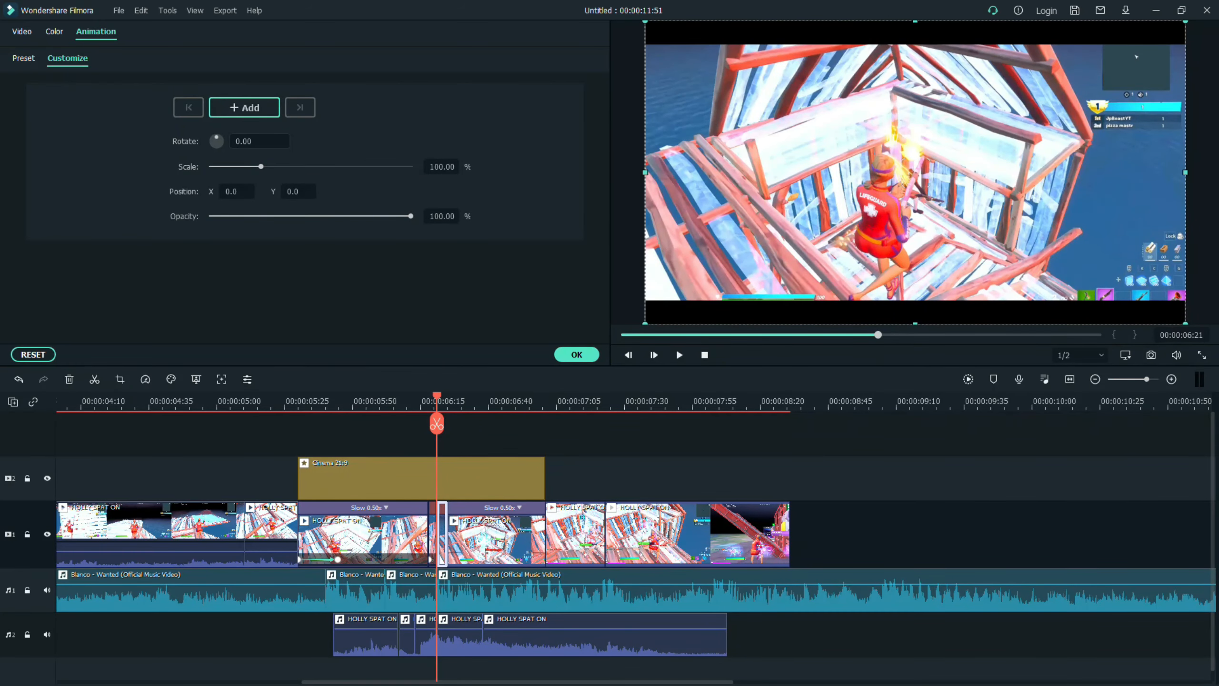
pyautogui.click(252, 140)
pyautogui.write('-7')
pyautogui.click(436, 166)
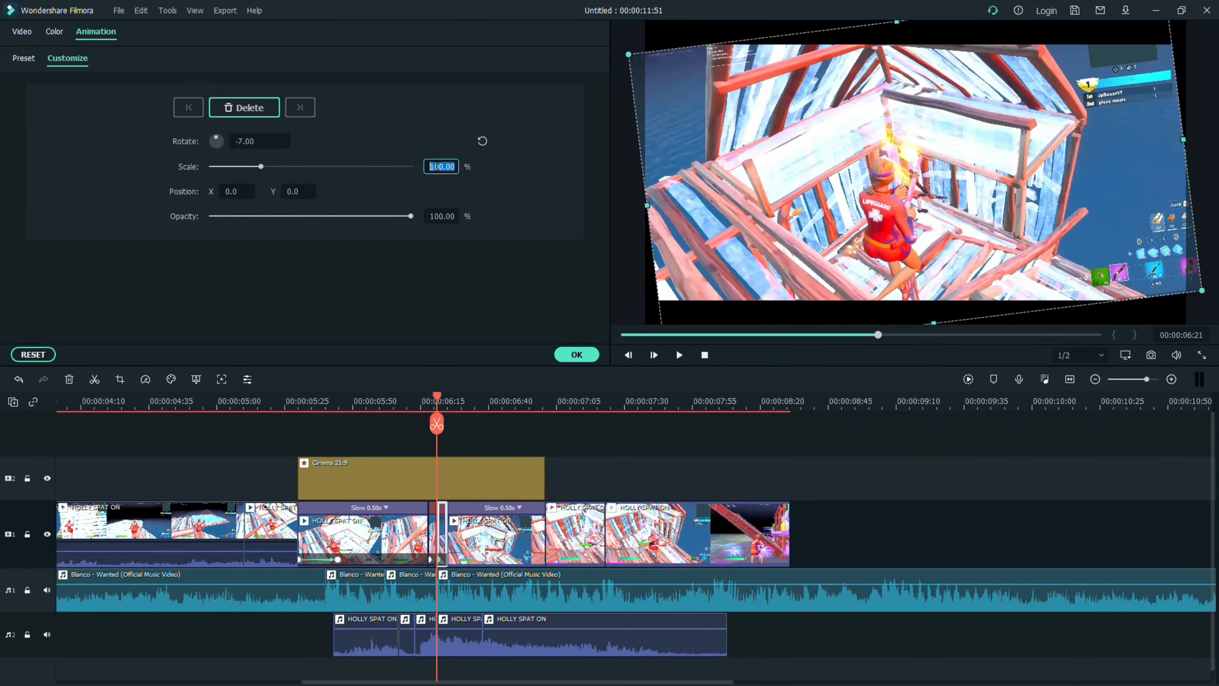
pyautogui.write('120')
pyautogui.press('Return')
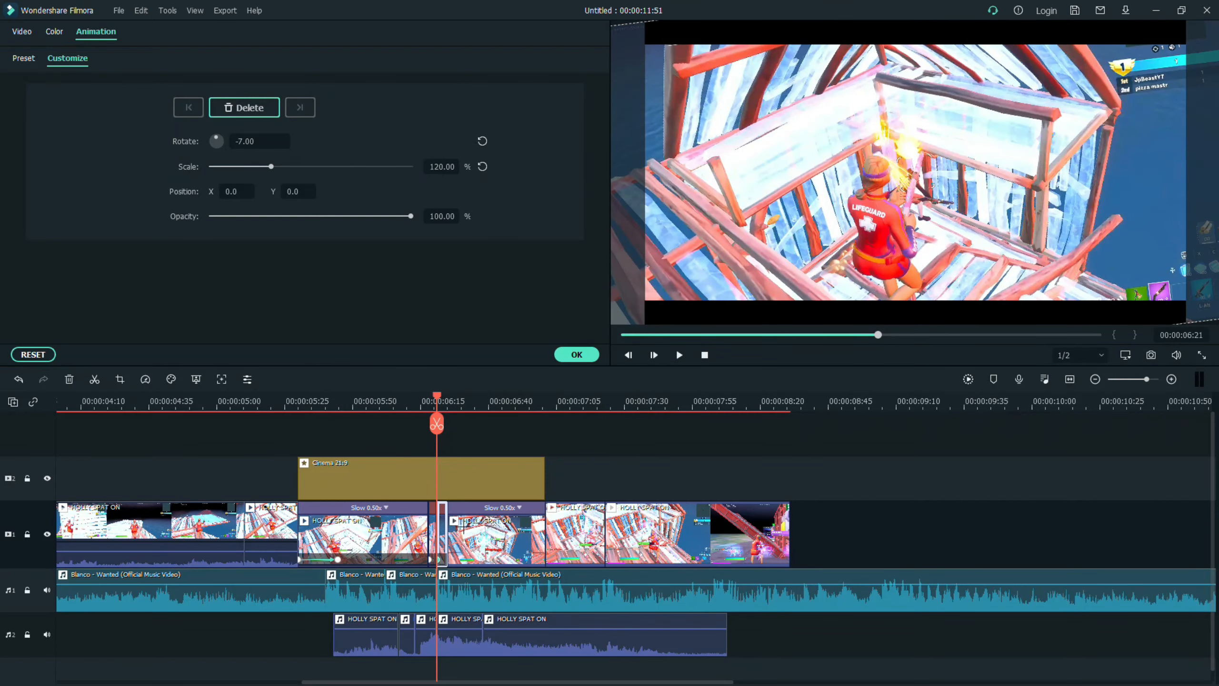
# Add a keyframe at 00:00:06:25 on the second slow-motion segment with scale 120% and rotation -7
pyautogui.click(464, 527)
pyautogui.click(444, 164)
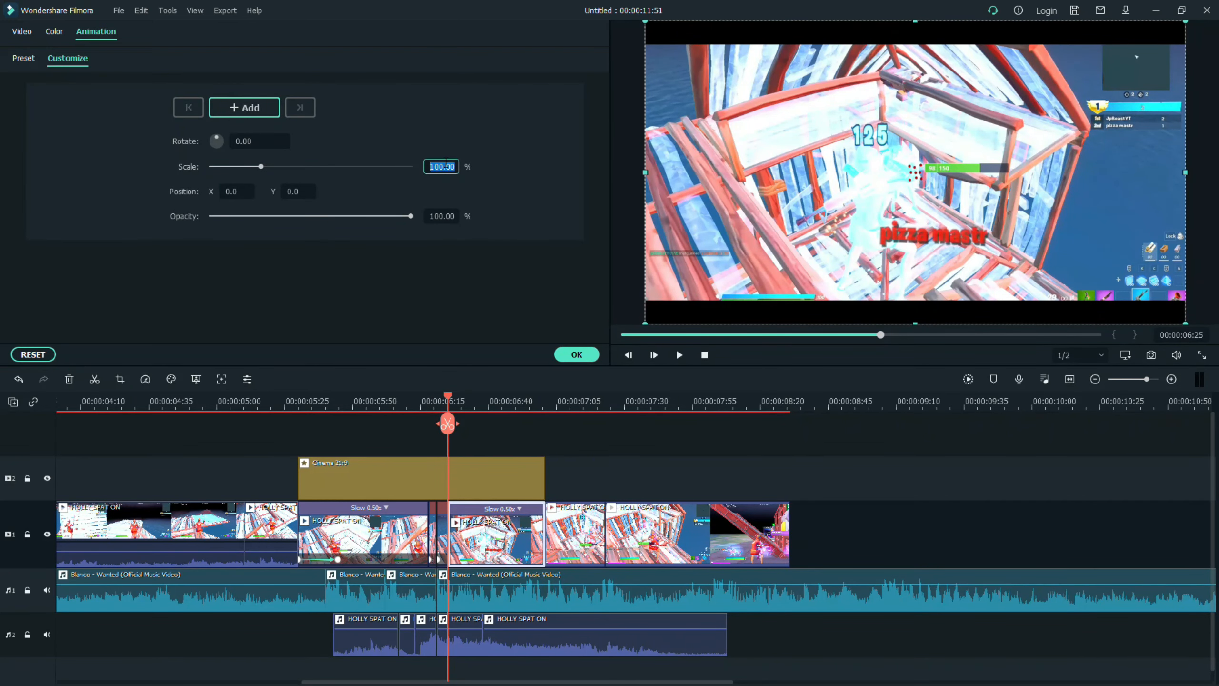
pyautogui.write('120')
pyautogui.press('Return')
pyautogui.click(248, 142)
pyautogui.write('-7')
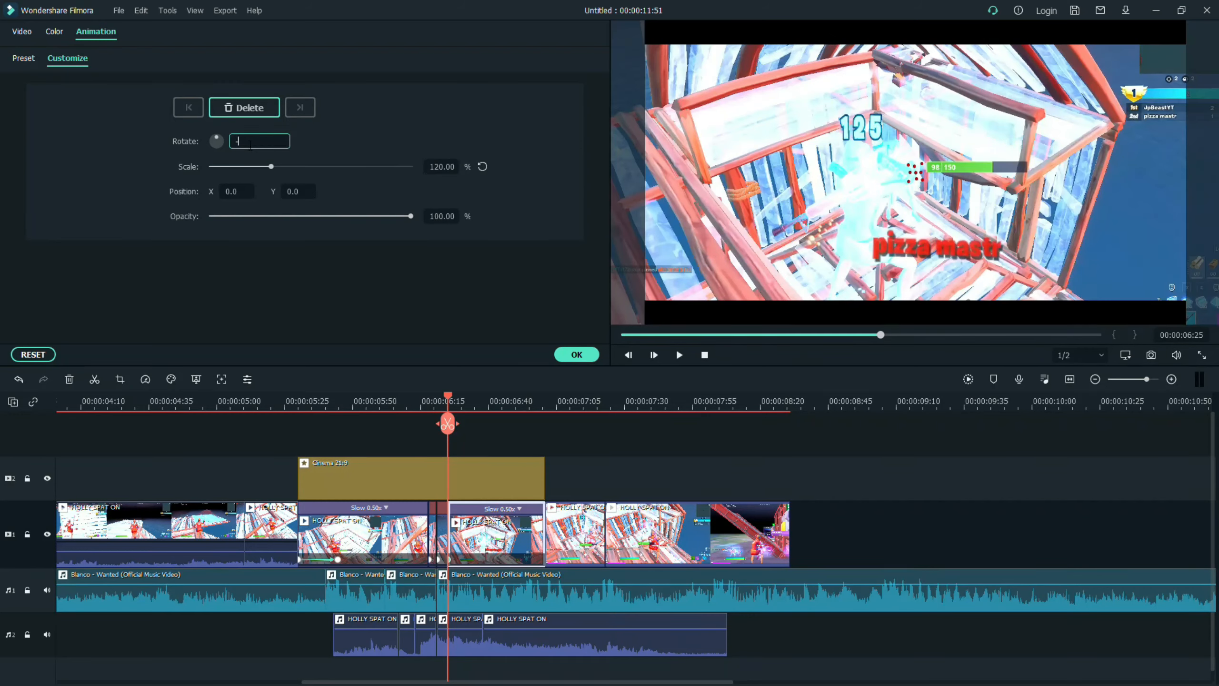
pyautogui.press('Return')
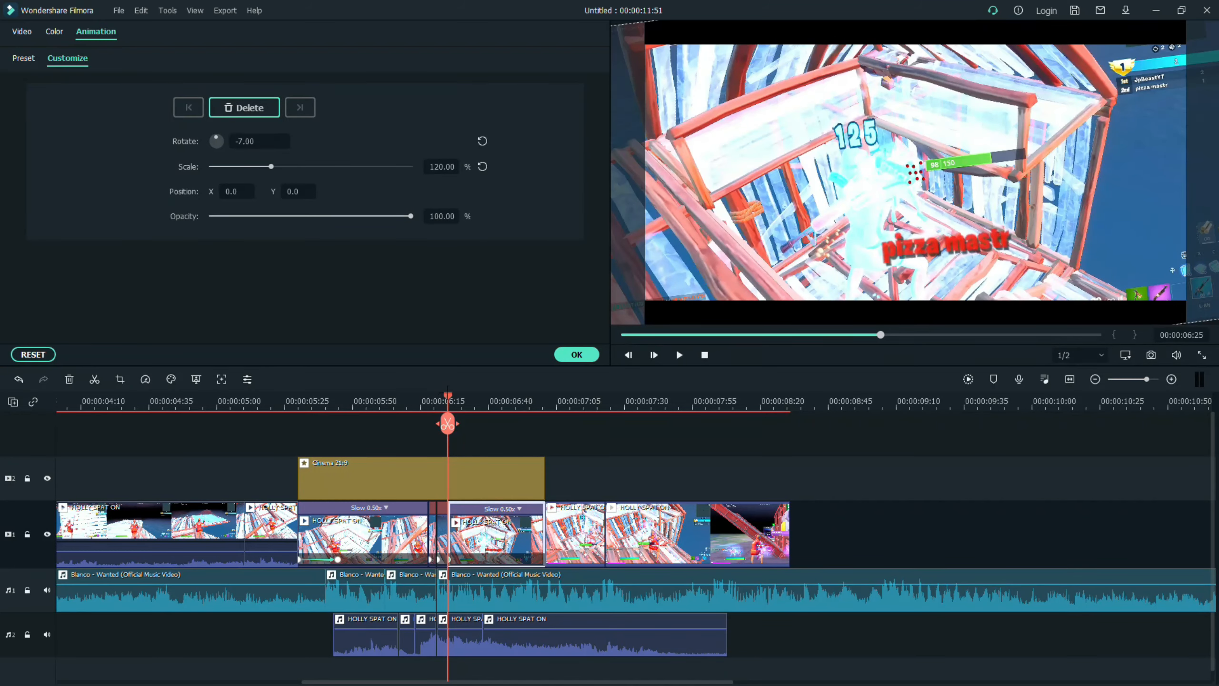
# Add a second keyframe shortly after the second slow-motion segment's start with rotation and scale reset to default, and preview the animation
pyautogui.moveTo(447, 395); pyautogui.dragTo(289, 425)
pyautogui.click(483, 140)
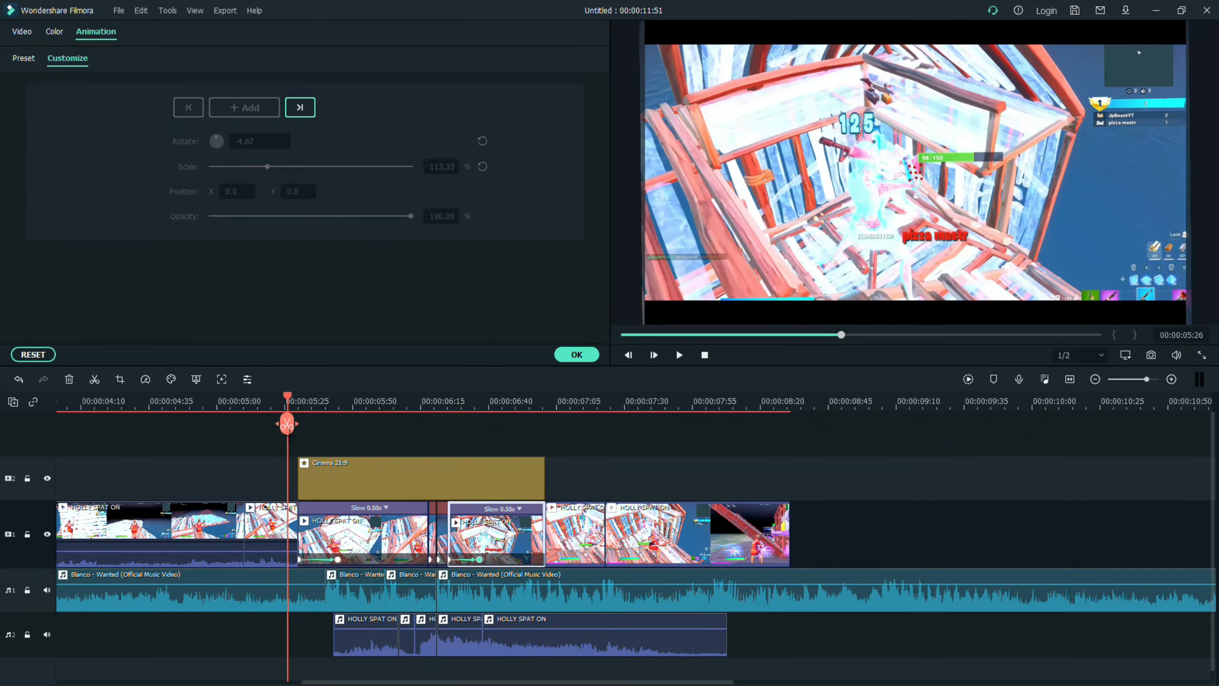
pyautogui.press('space')
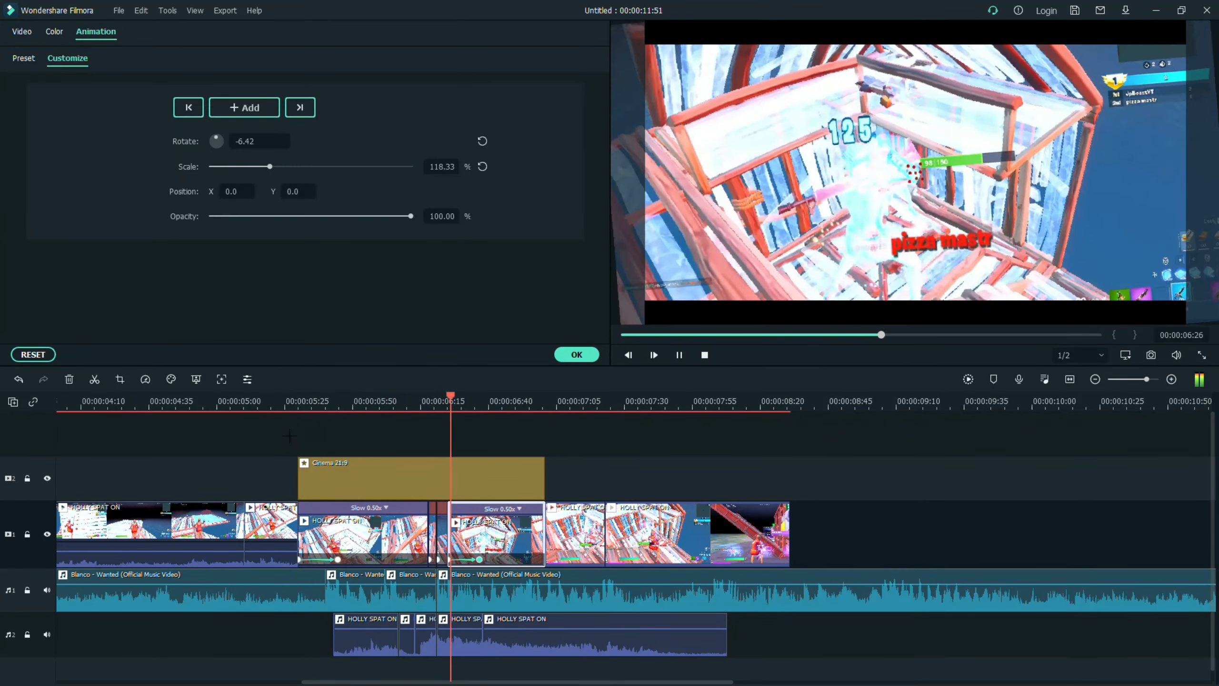
pyautogui.press('space')
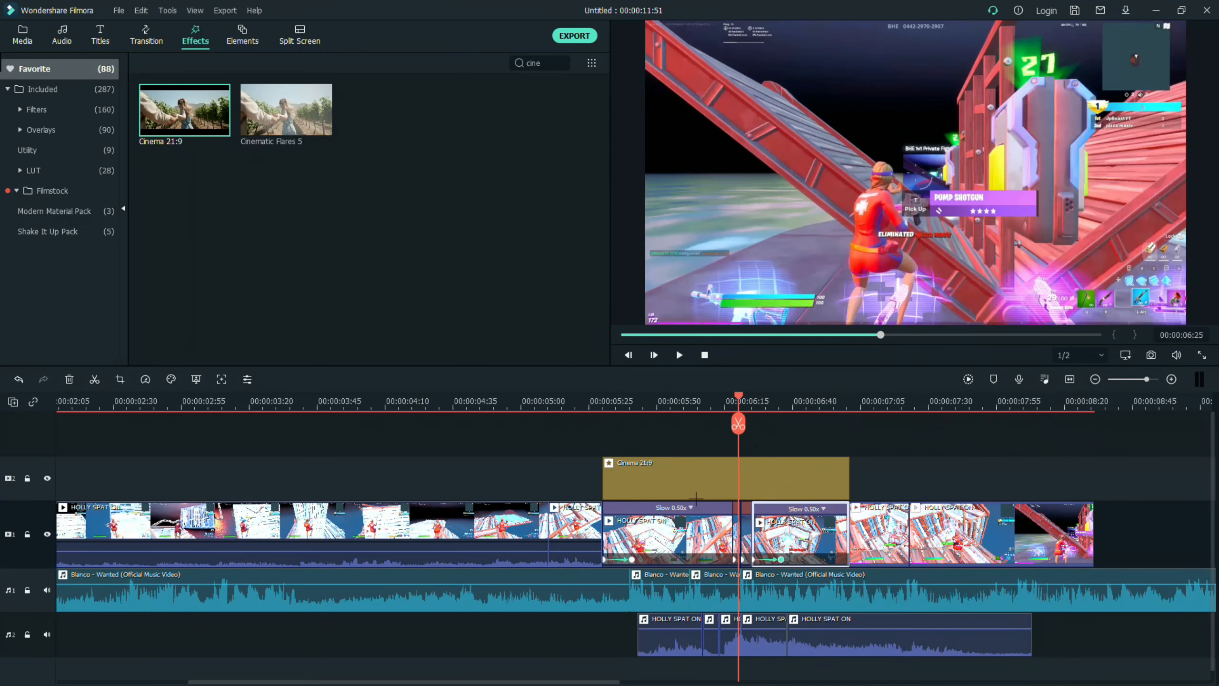
pyautogui.moveTo(737, 424); pyautogui.dragTo(117, 507)
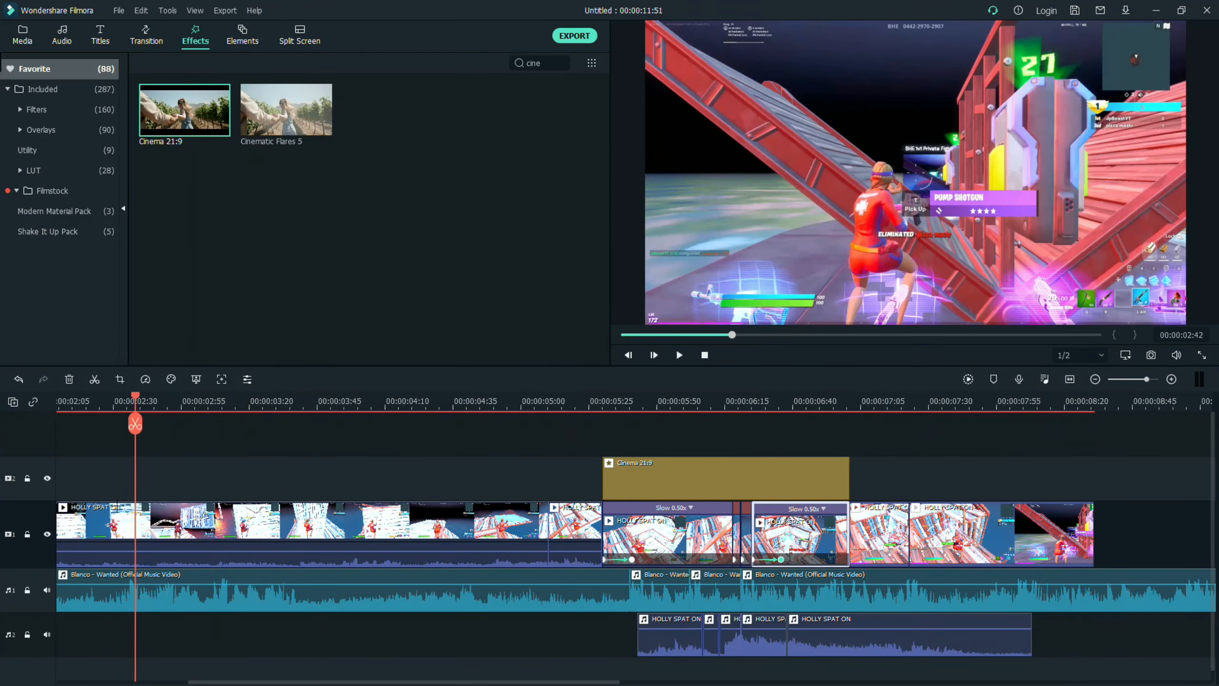
pyautogui.moveTo(135, 423); pyautogui.dragTo(787, 399)
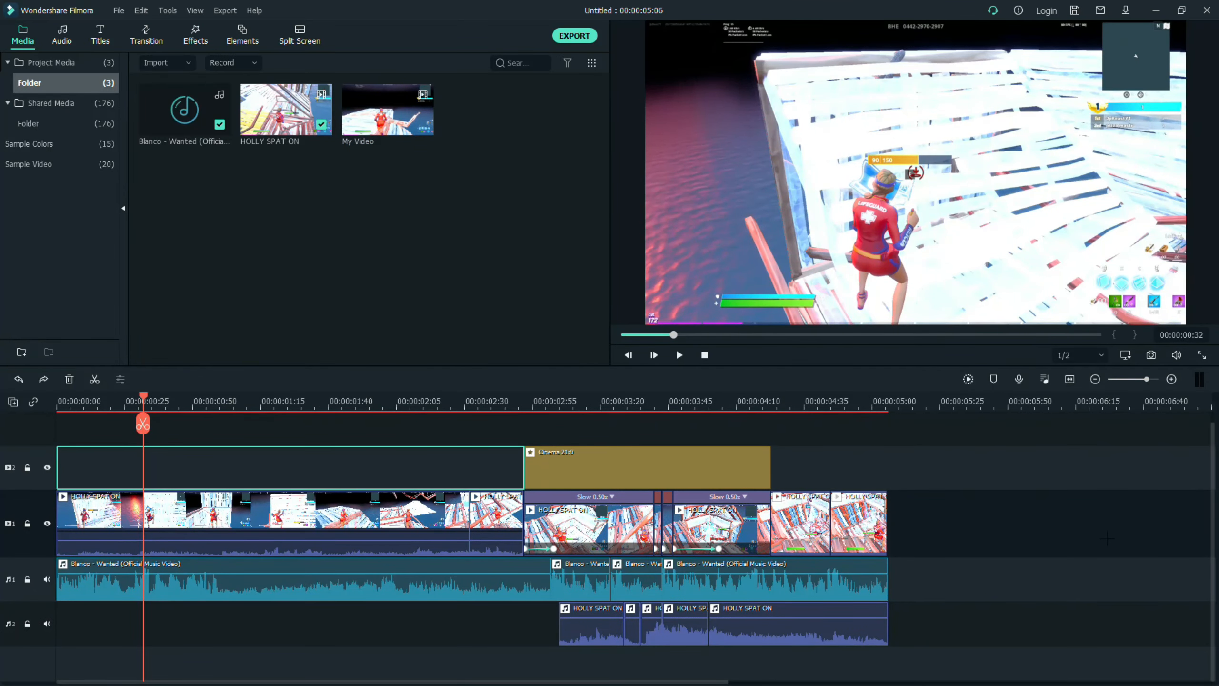
# Delete all gameplay clips and the Cinema 21:9 effect from the video tracks, and place My Video at the timeline's start instead
pyautogui.moveTo(1085, 536); pyautogui.dragTo(260, 436)
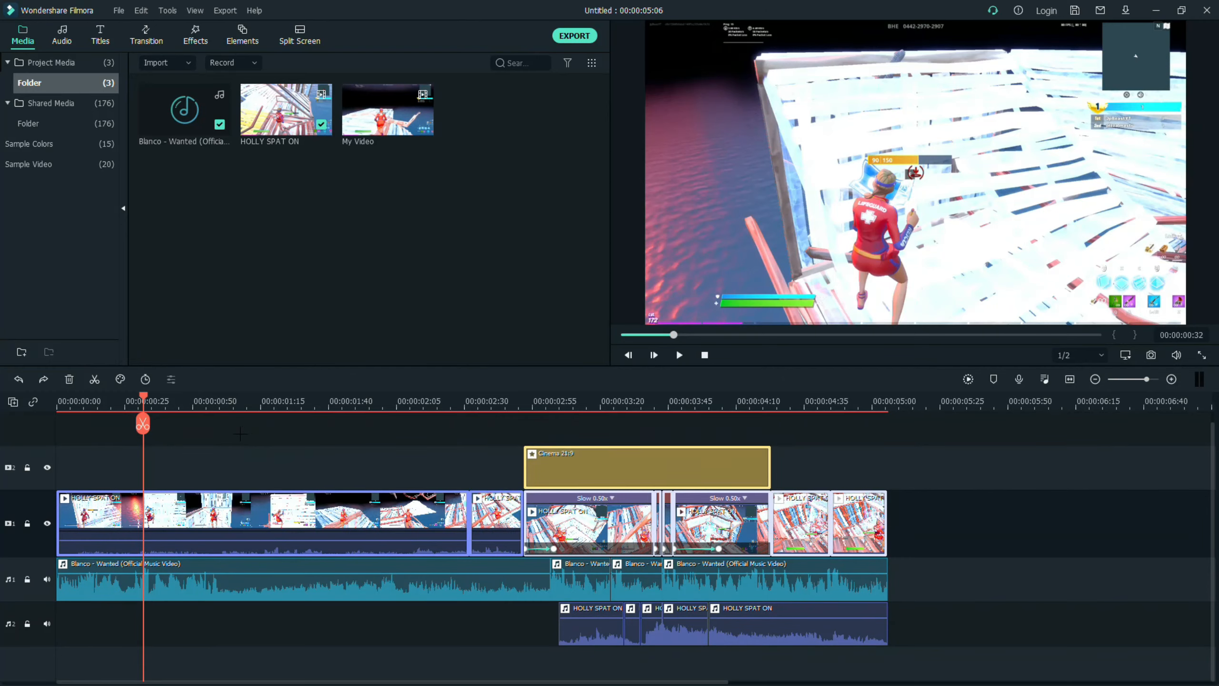
pyautogui.press('Delete')
pyautogui.moveTo(387, 110); pyautogui.dragTo(63, 528)
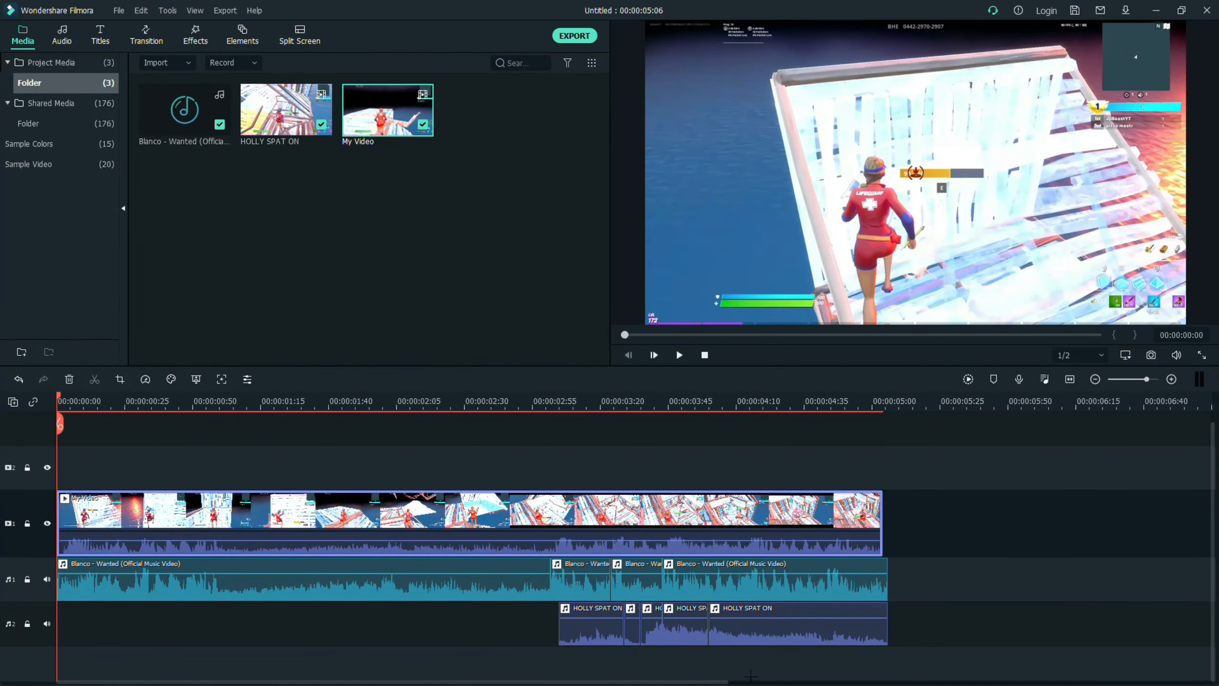
# Lower the volume of the My Video clip to silence on the timeline, and play back the edit
pyautogui.moveTo(598, 540); pyautogui.dragTo(591, 581)
pyautogui.press('space')
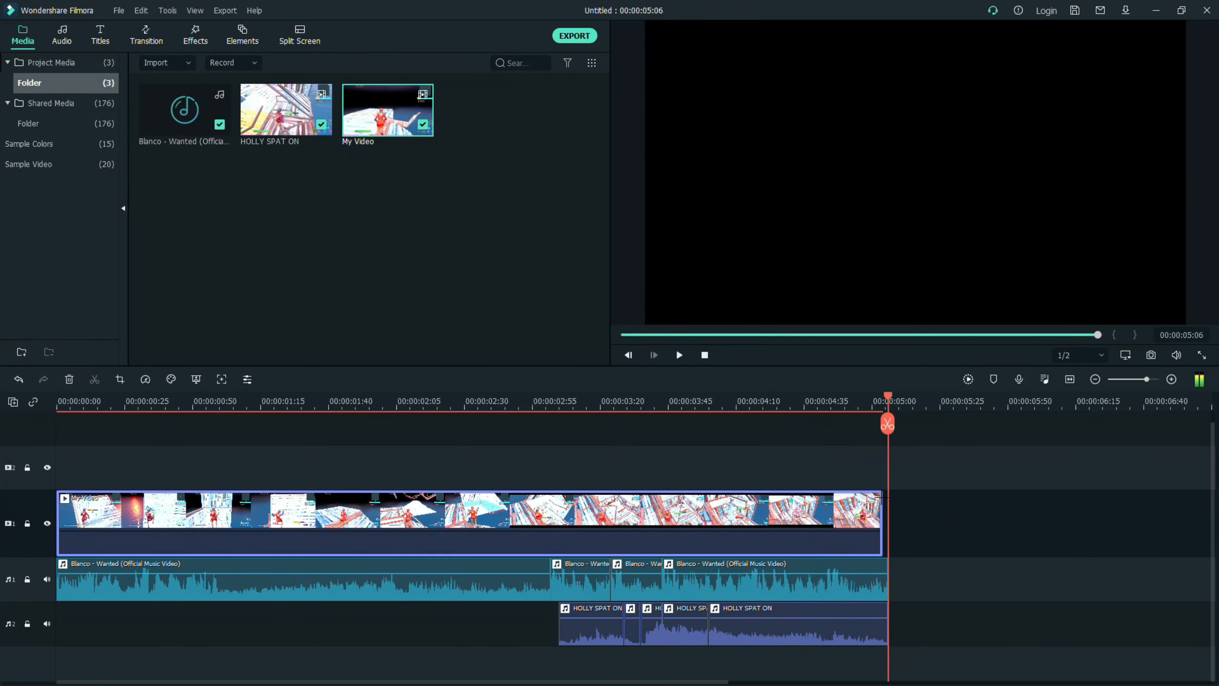
pyautogui.press('space')
pyautogui.press('space')
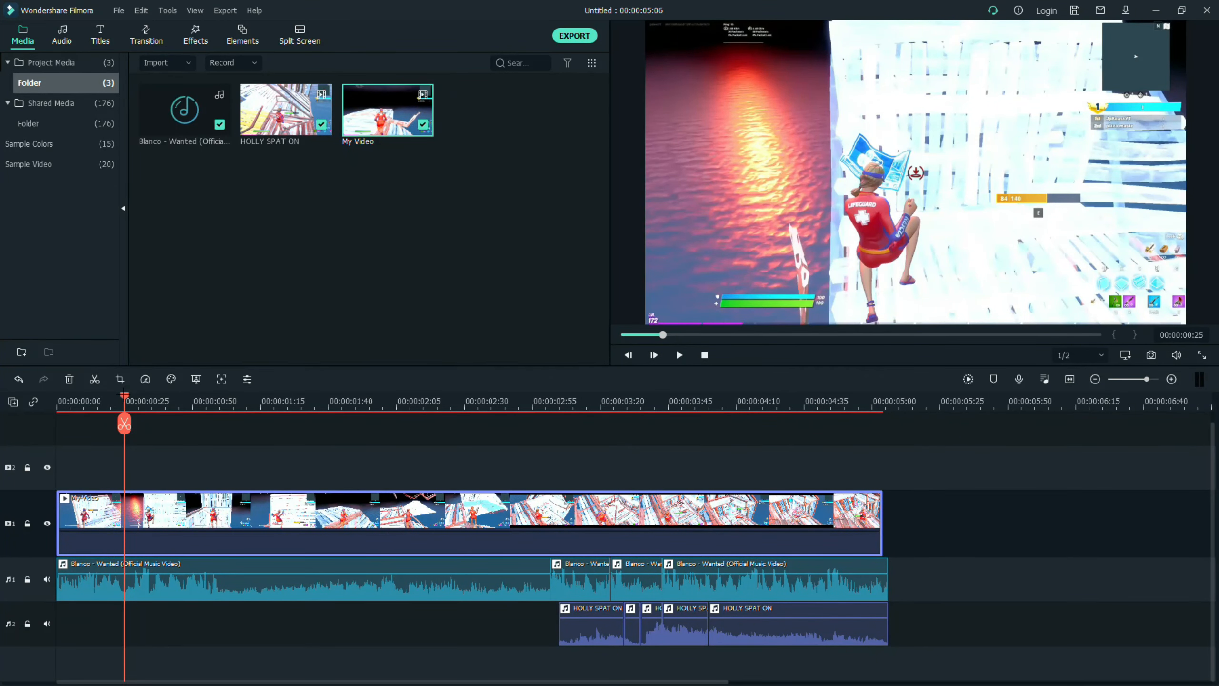
# Position the playhead at 00:00:03:01 and import the GODHUDOVERLAY video from the VFX folder
pyautogui.moveTo(124, 395); pyautogui.dragTo(548, 423)
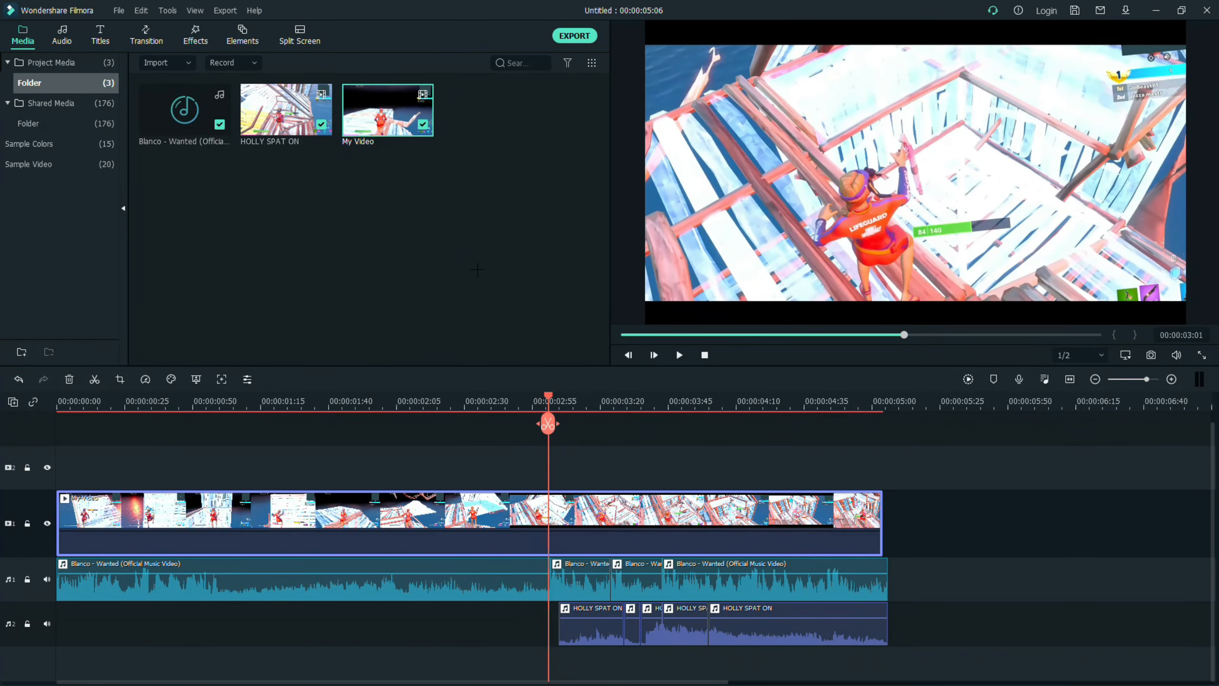
pyautogui.doubleClick(477, 269)
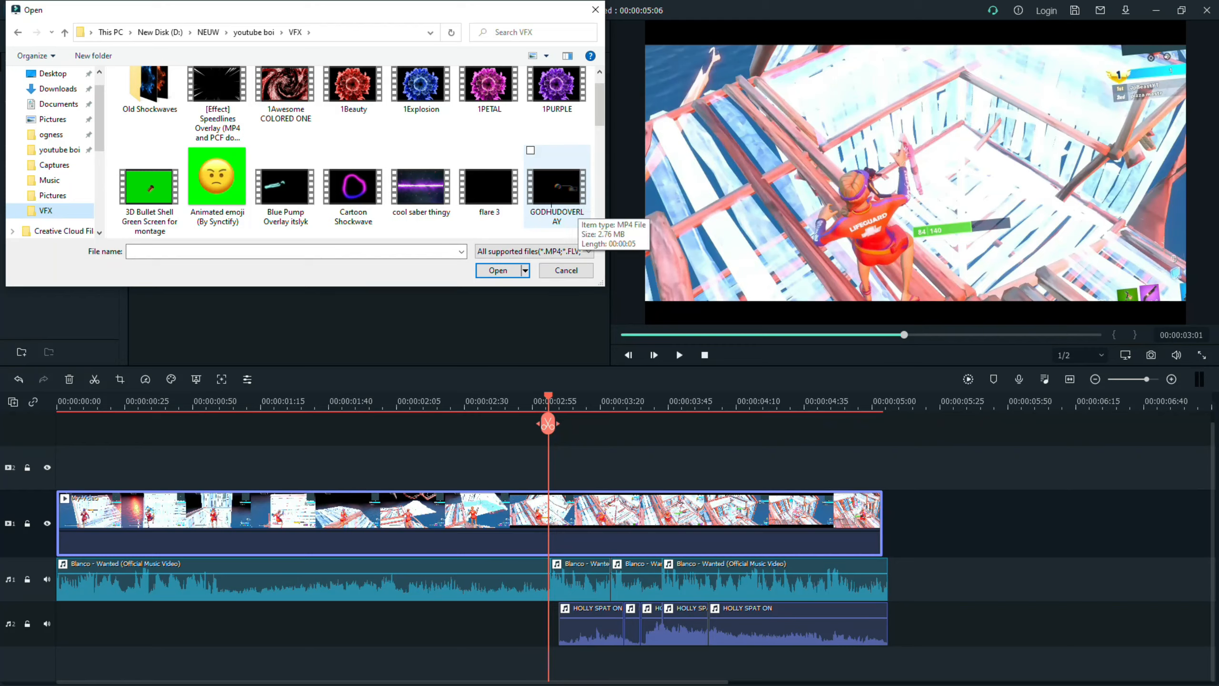
pyautogui.click(583, 212)
pyautogui.click(499, 270)
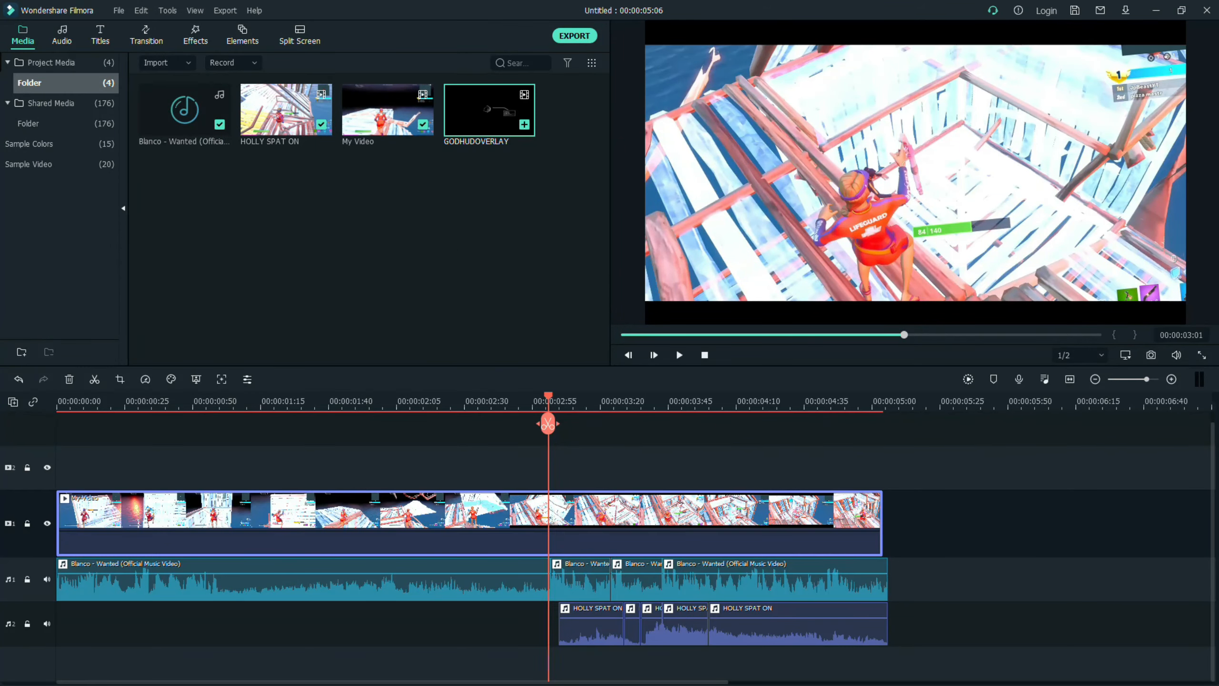
# Preview GODHUDOVERLAY, place it on the second video track starting at 00:00:03:01, and scrub through it to 00:00:04:10
pyautogui.doubleClick(489, 109)
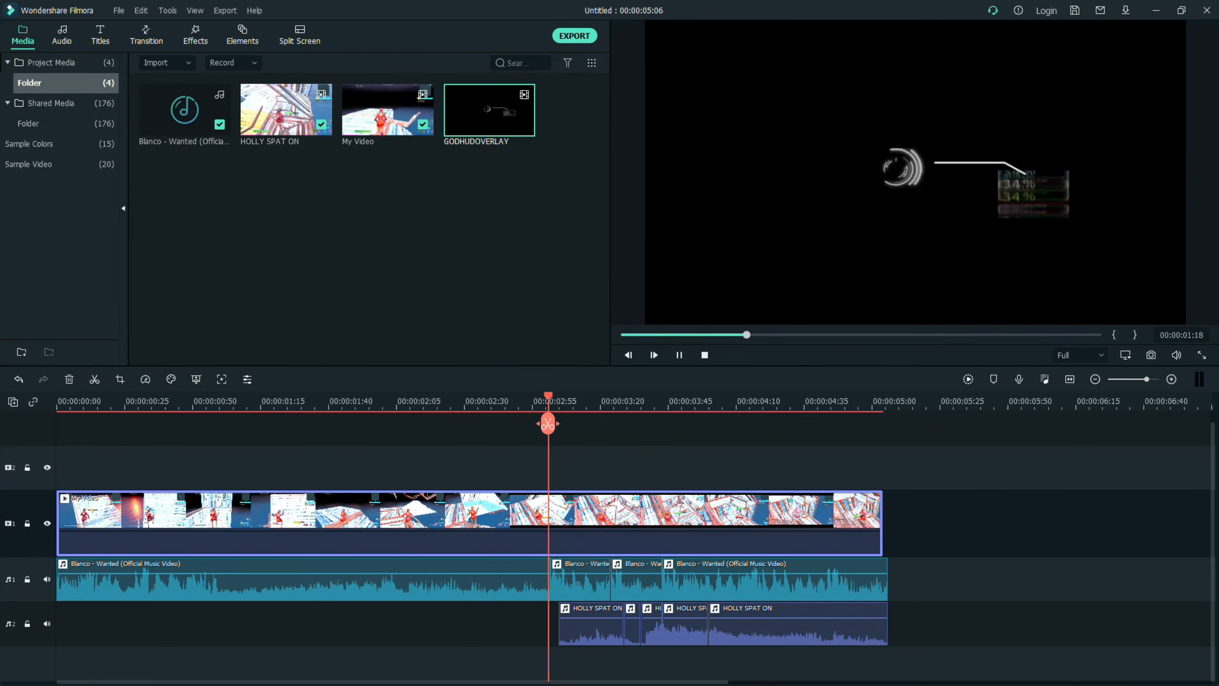
pyautogui.press('space')
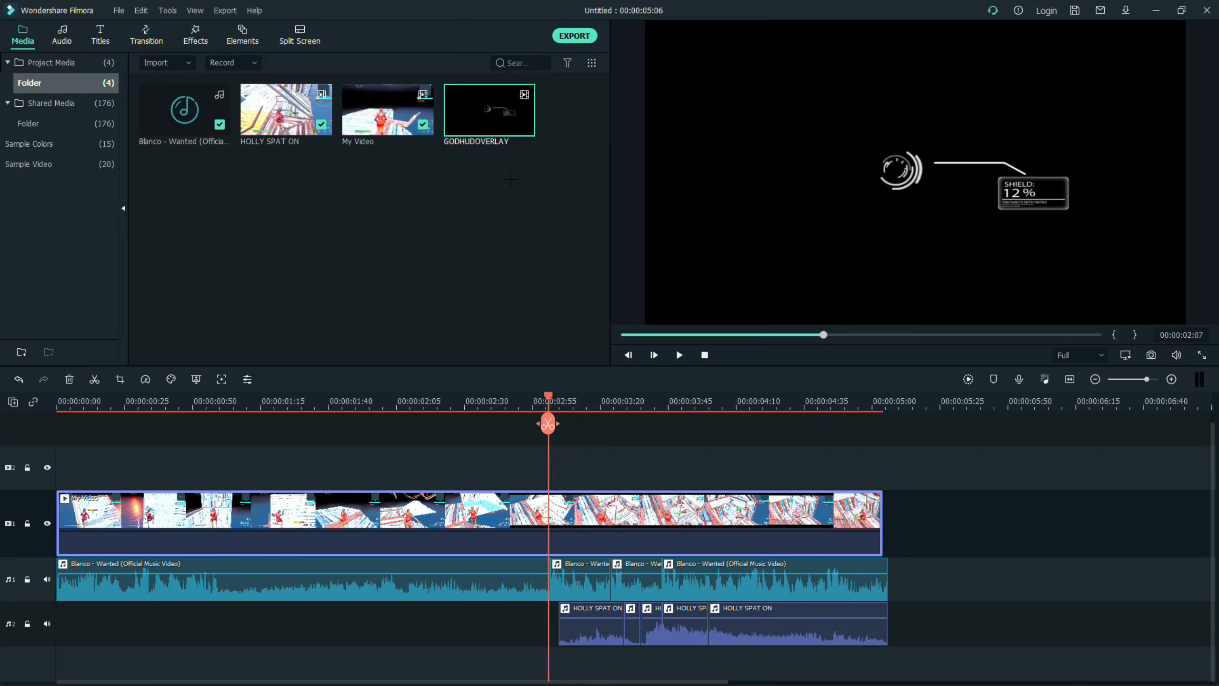
pyautogui.moveTo(510, 179); pyautogui.dragTo(529, 480)
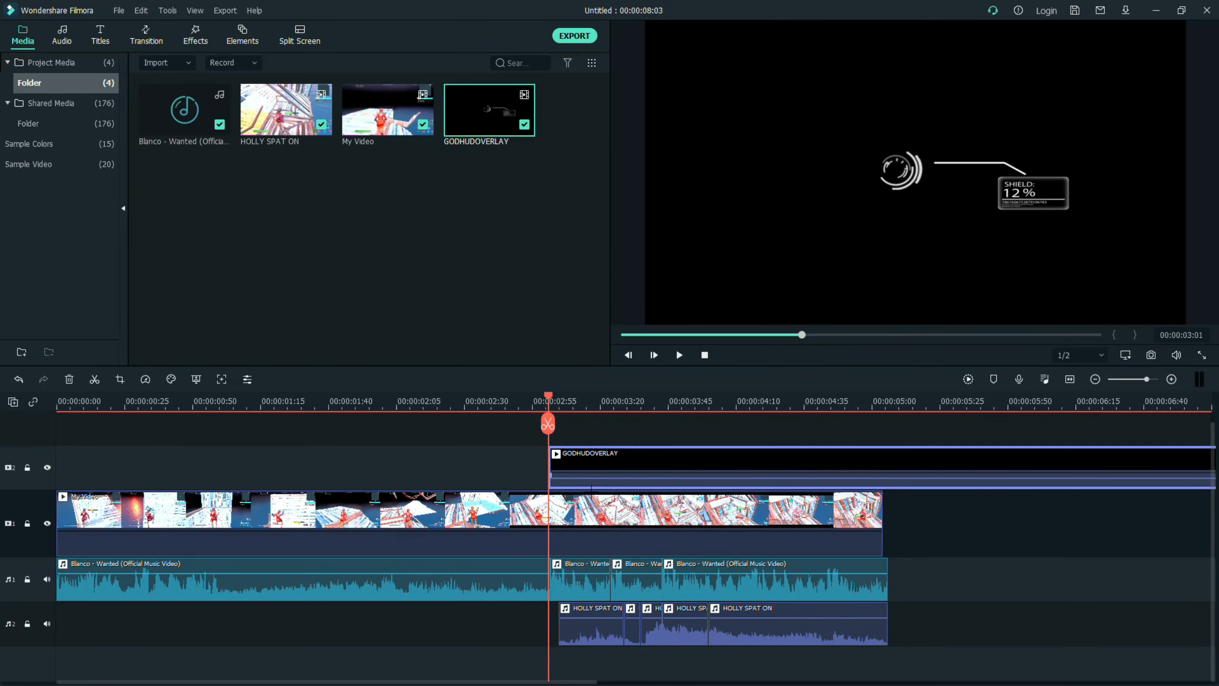
pyautogui.moveTo(549, 395); pyautogui.dragTo(736, 395)
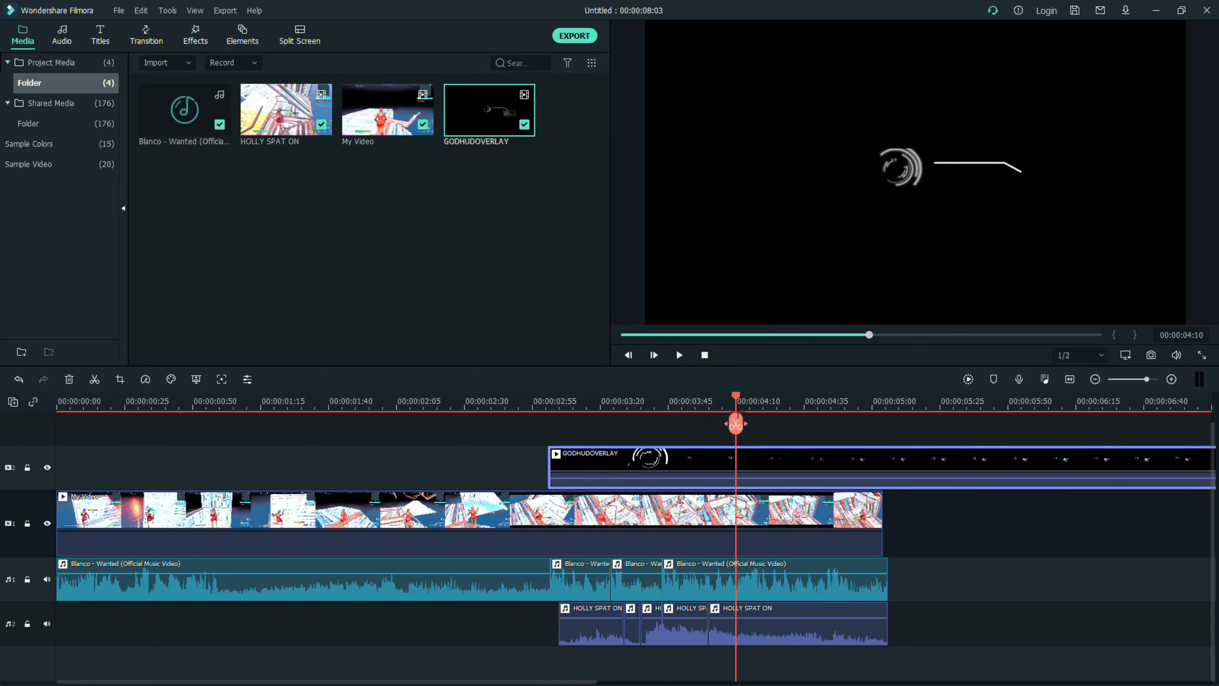
# Find the Crop effect, apply it to the GODHUDOVERLAY clip, and open its crop settings
pyautogui.click(190, 34)
pyautogui.click(562, 63)
pyautogui.write('cr')
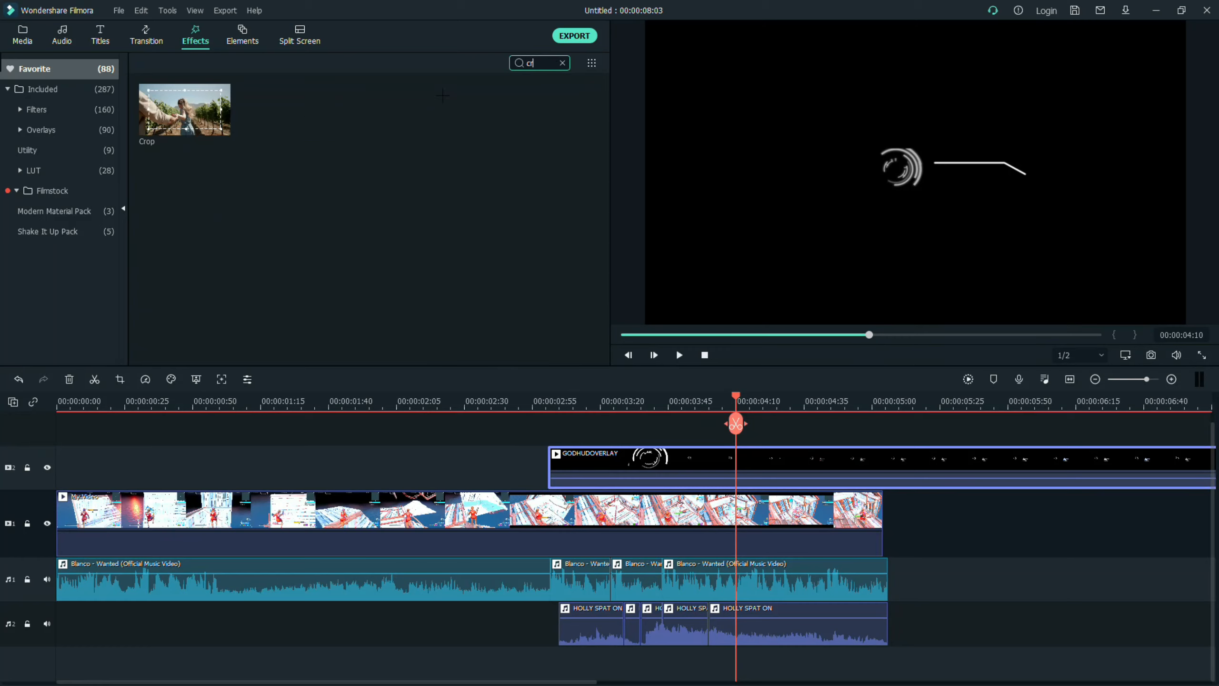
pyautogui.doubleClick(637, 454)
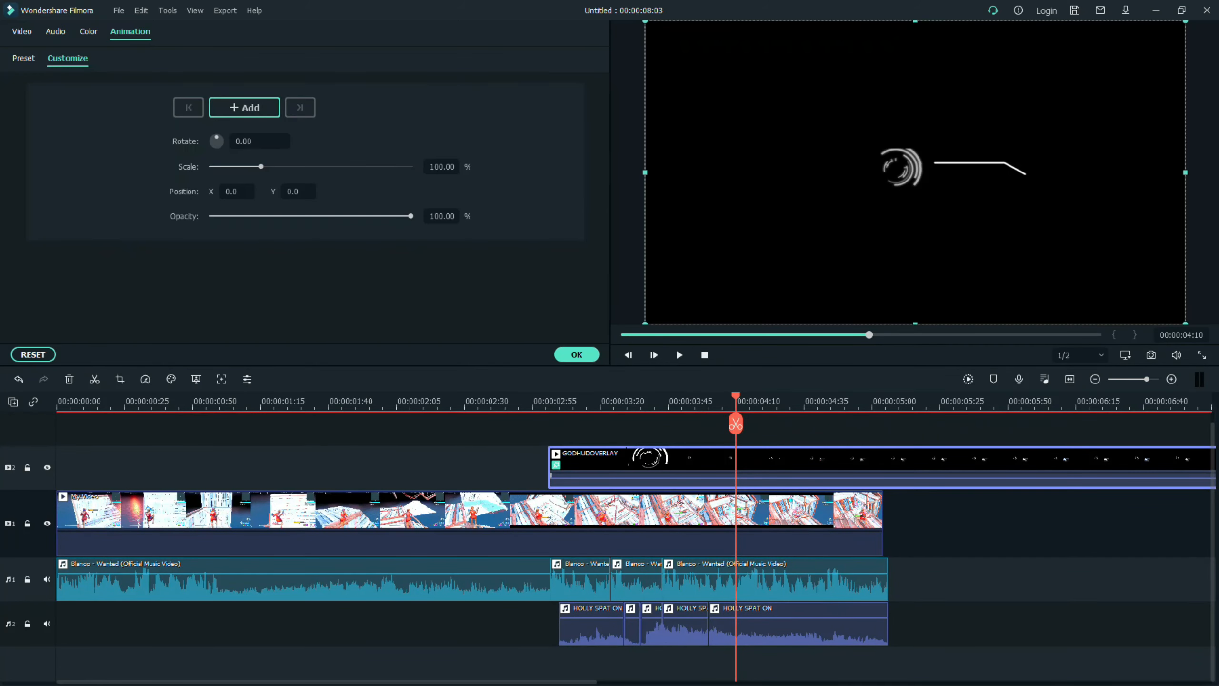
pyautogui.click(28, 31)
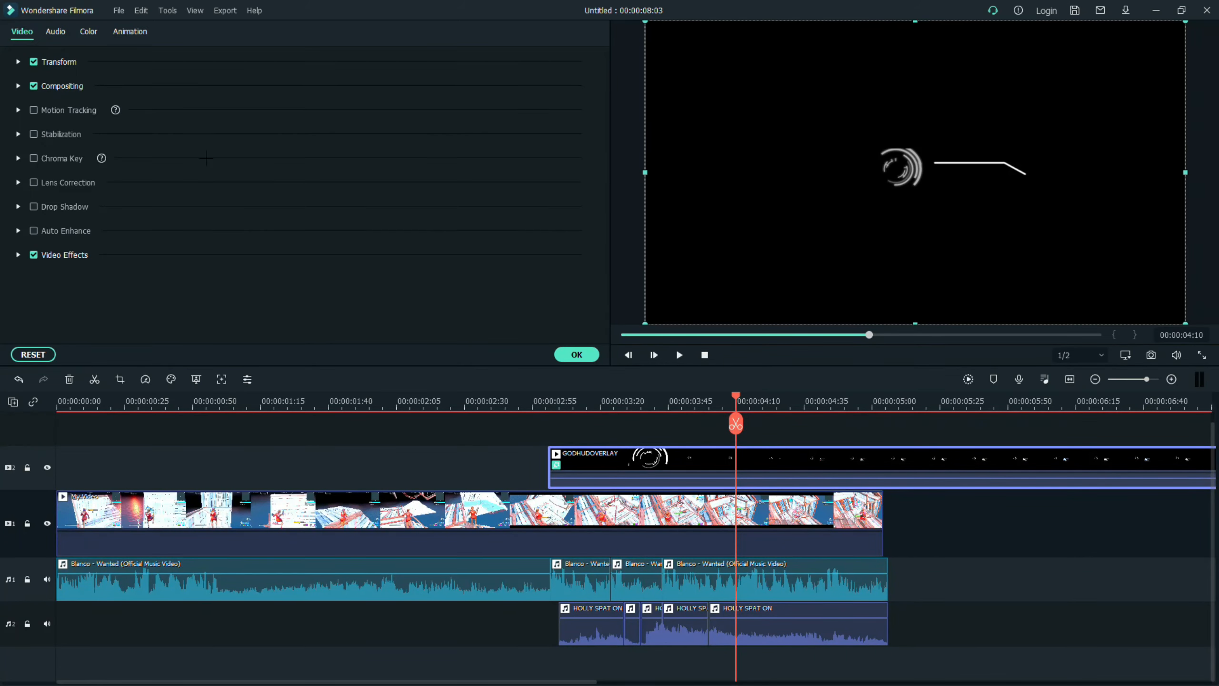
pyautogui.click(18, 254)
pyautogui.scroll(-3, 329, 294)
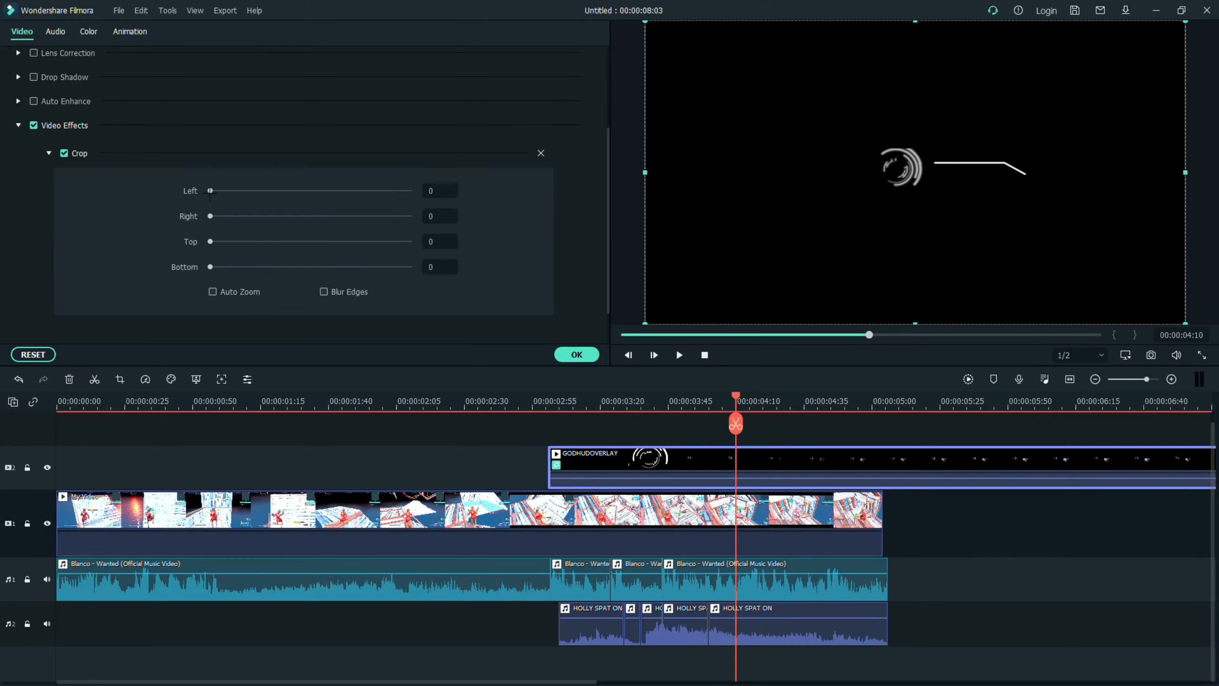
# Crop GODHUDOVERLAY around the circular HUD graphic with left 41, right 47, top 35 and bottom 36
pyautogui.moveTo(209, 192); pyautogui.dragTo(225, 191)
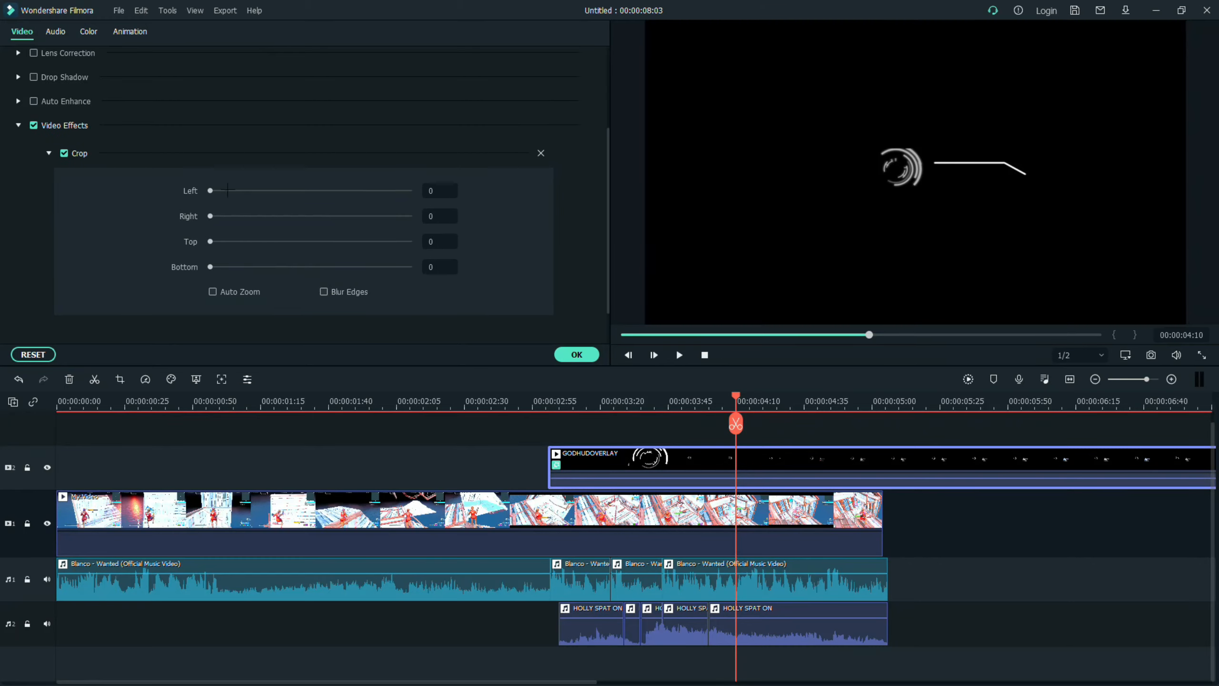
pyautogui.moveTo(222, 191); pyautogui.dragTo(292, 190)
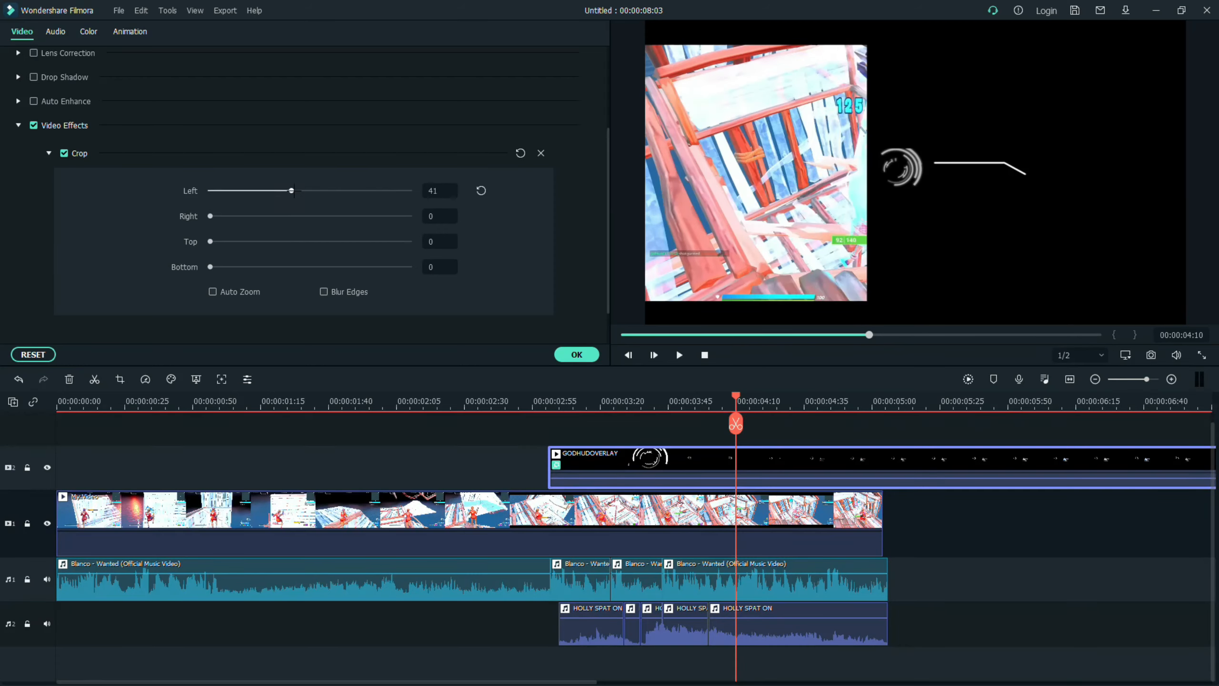
pyautogui.moveTo(210, 216); pyautogui.dragTo(304, 215)
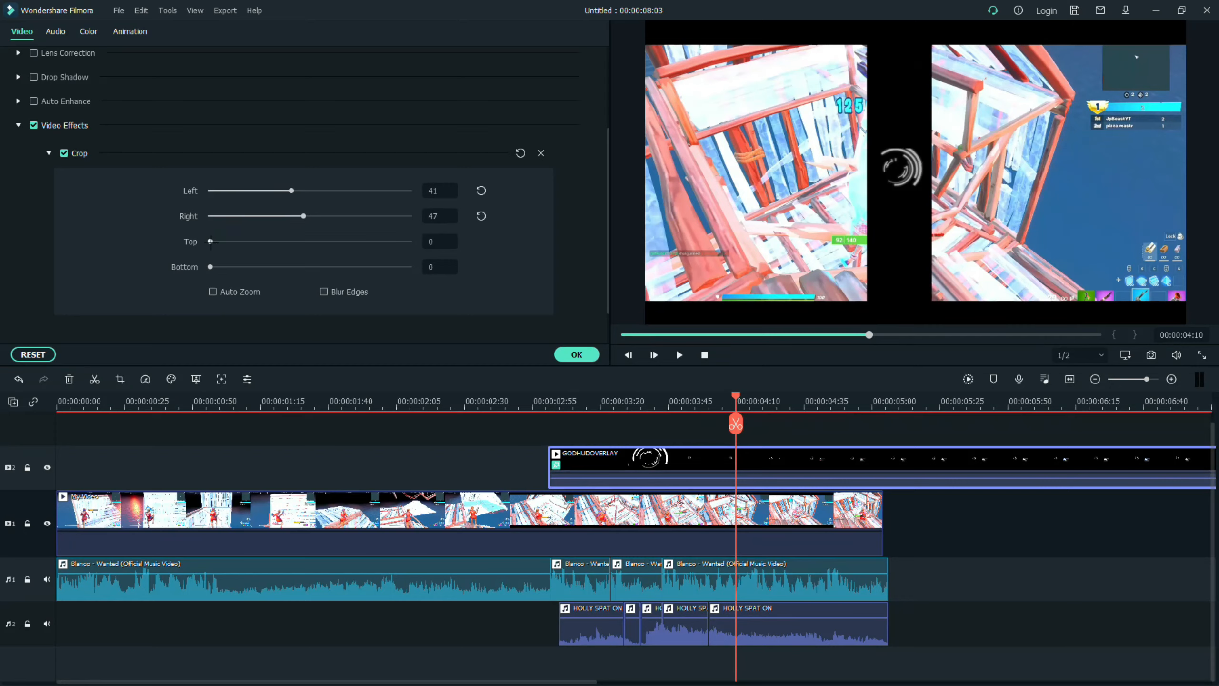
pyautogui.moveTo(210, 241); pyautogui.dragTo(282, 241)
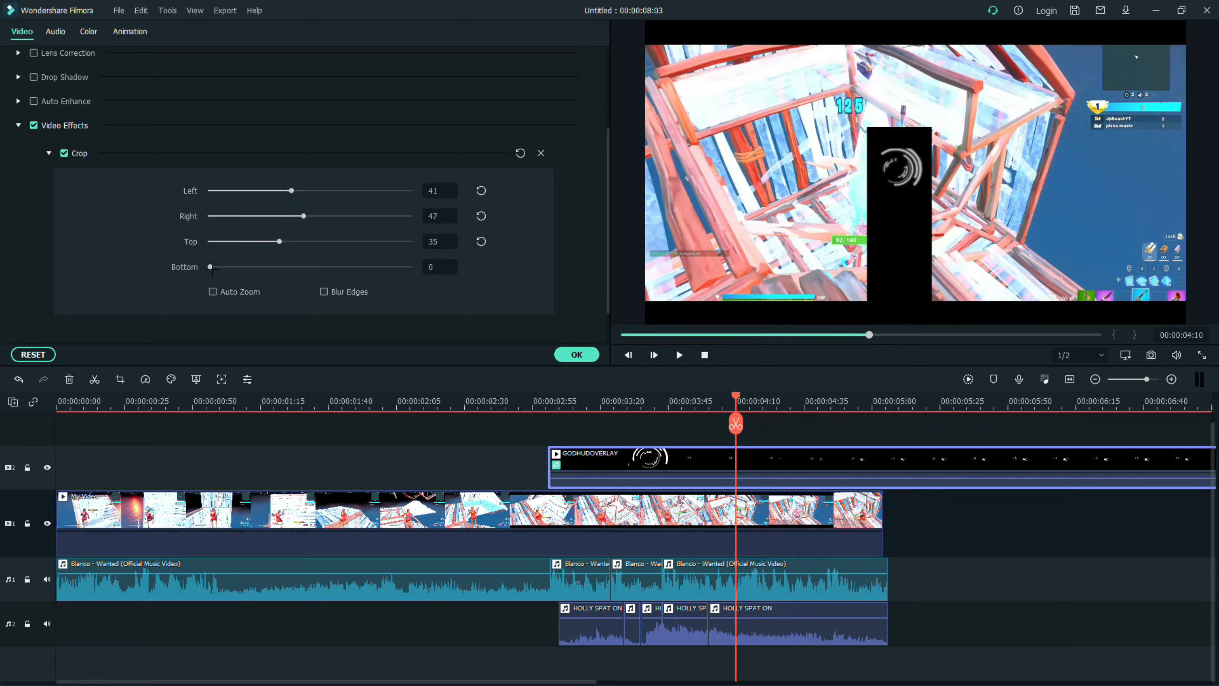
pyautogui.moveTo(211, 266); pyautogui.dragTo(282, 267)
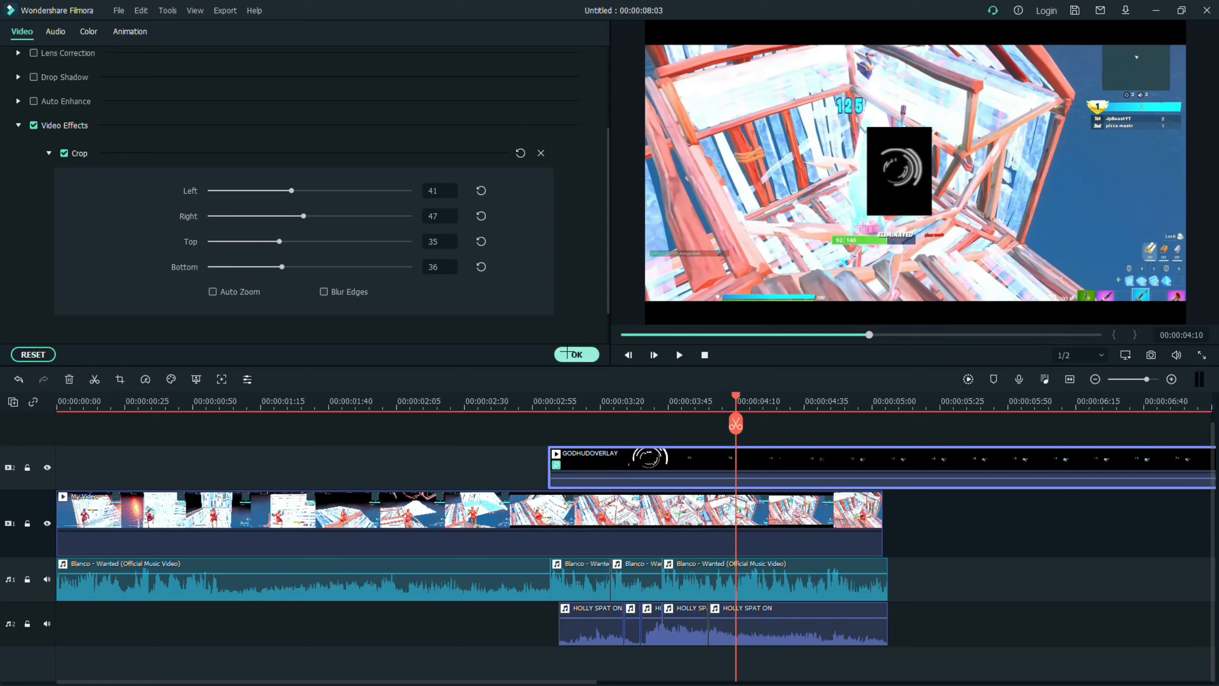
pyautogui.click(577, 354)
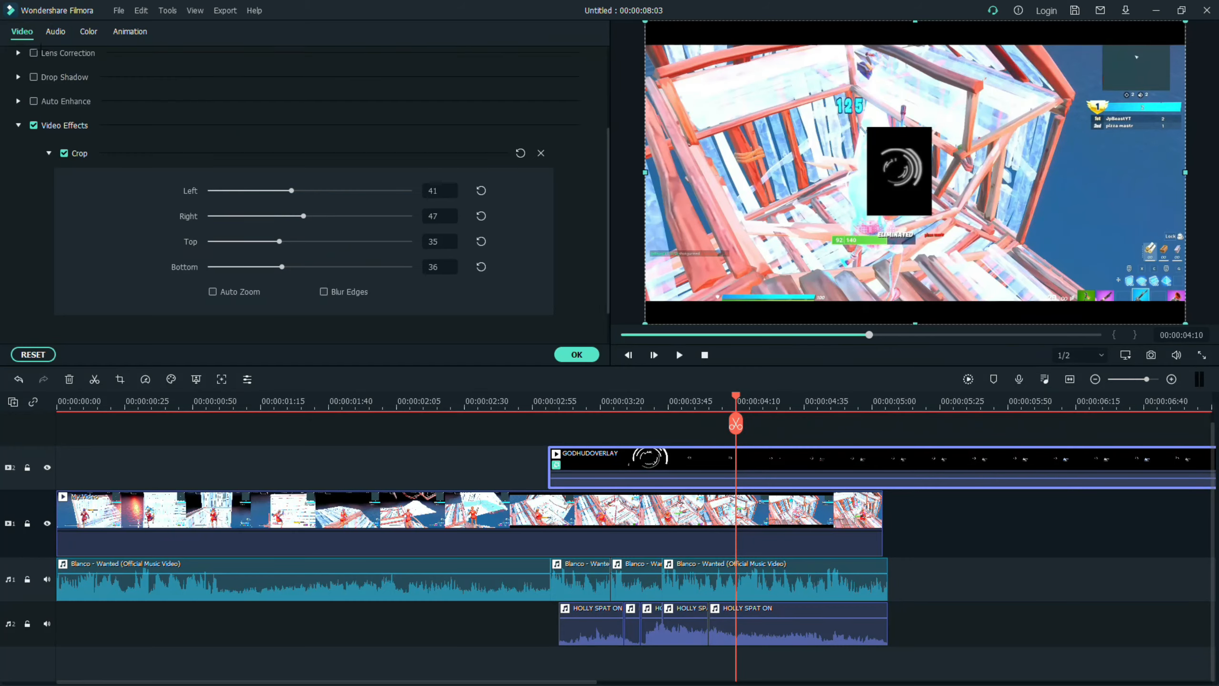
# Set GODHUDOVERLAY's blending mode to Screen and scrub back through the overlay
pyautogui.scroll(3, 62, 122)
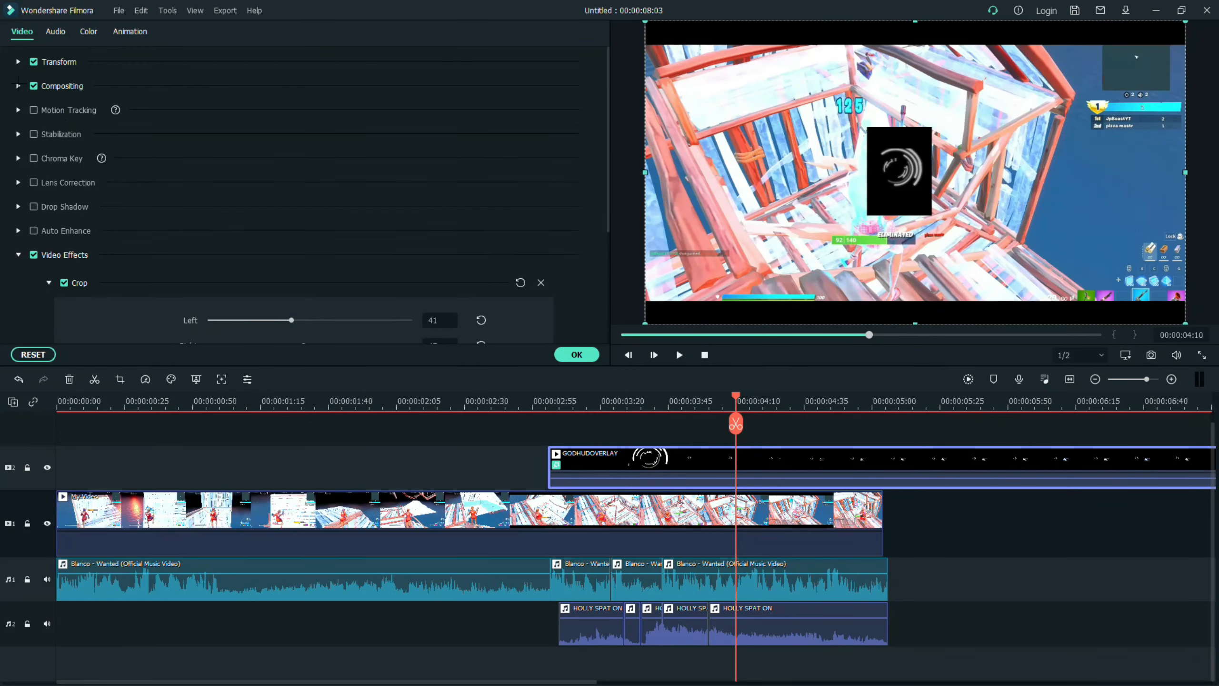
pyautogui.click(17, 85)
pyautogui.click(331, 121)
pyautogui.click(240, 270)
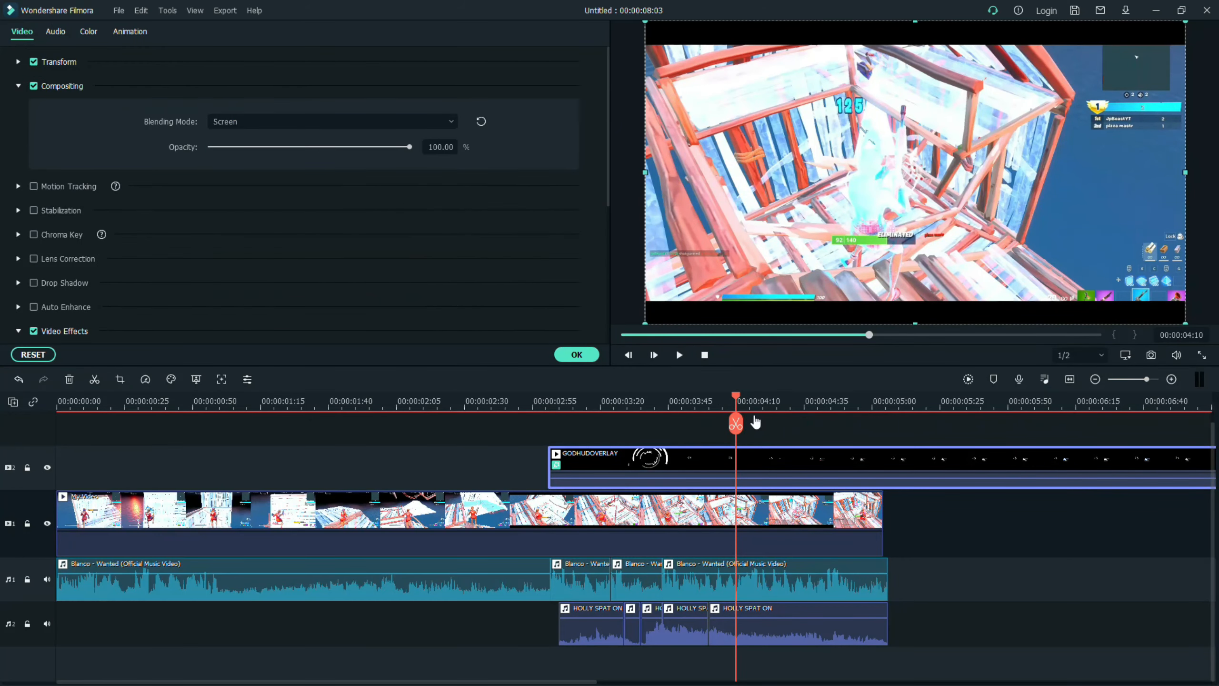
pyautogui.moveTo(736, 395); pyautogui.dragTo(637, 394)
pyautogui.moveTo(760, 395); pyautogui.dragTo(554, 395)
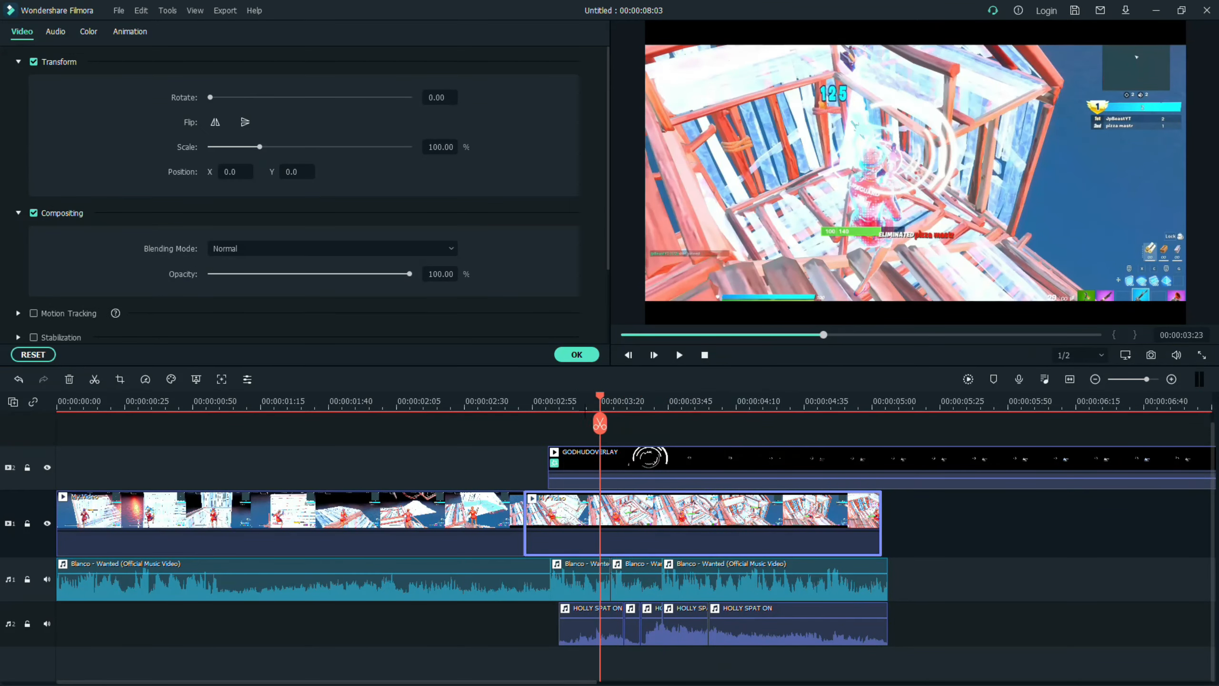
# Move GODHUDOVERLAY earlier and trim its opening so it starts with the second My Video clip at 00:00:02:52
pyautogui.click(551, 475)
pyautogui.moveTo(655, 470); pyautogui.dragTo(629, 468)
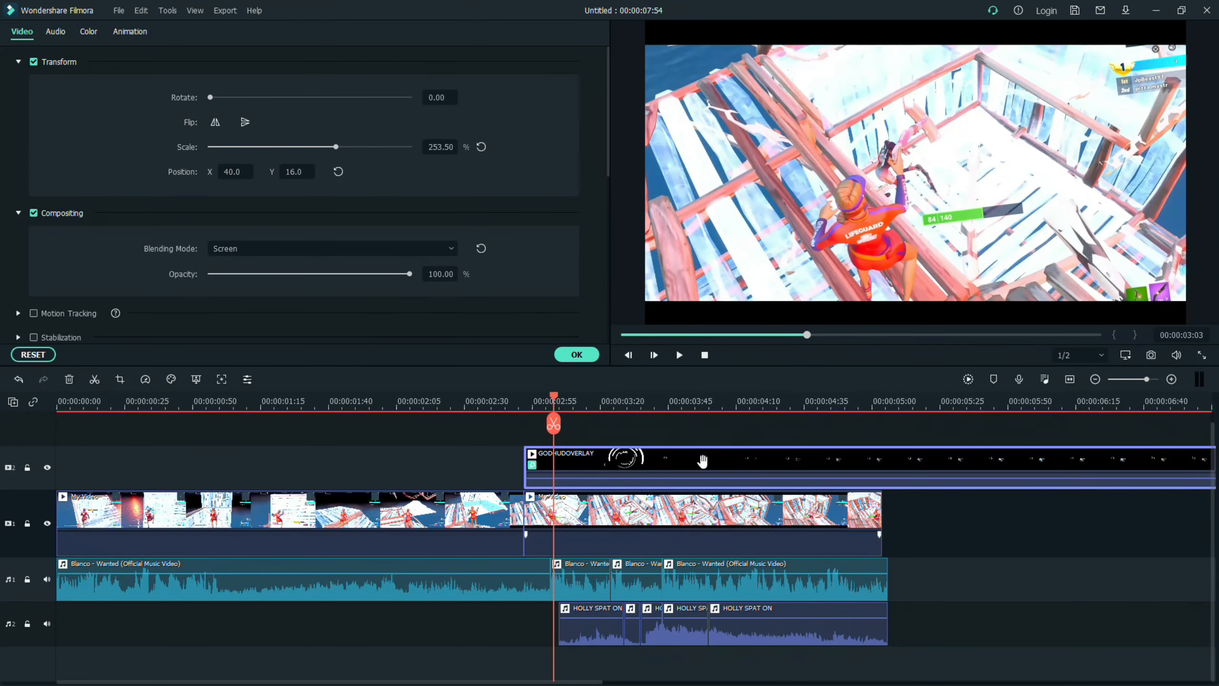
pyautogui.moveTo(554, 395); pyautogui.dragTo(524, 394)
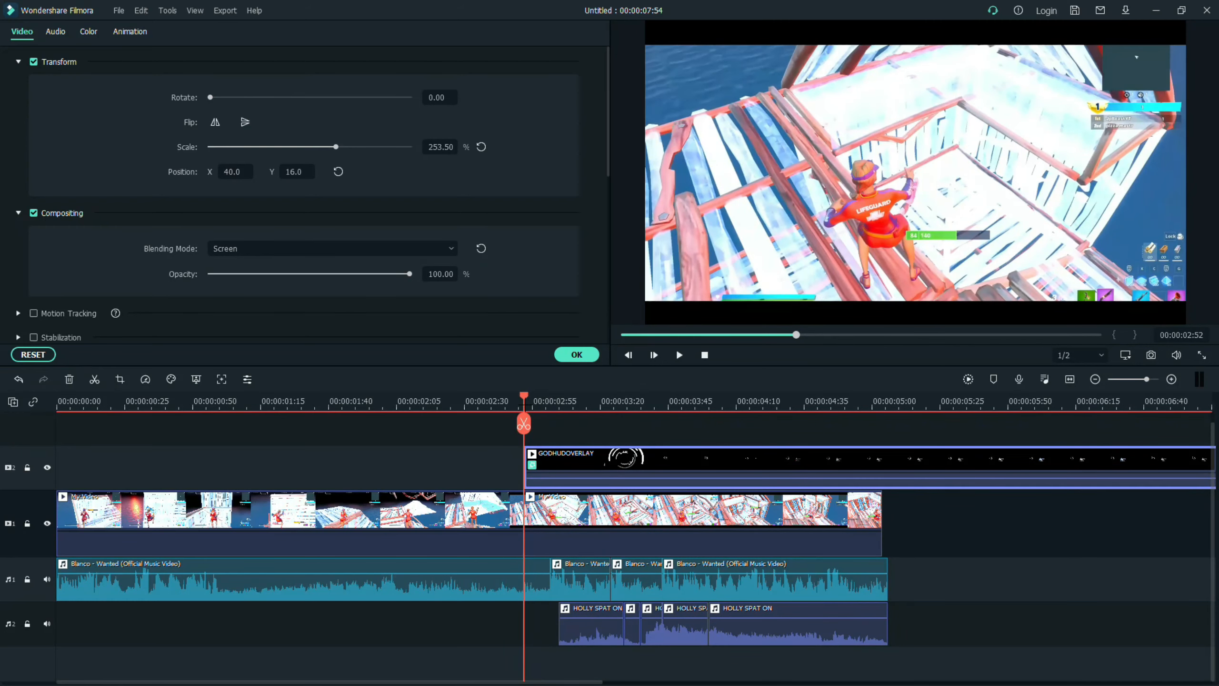
pyautogui.moveTo(564, 456); pyautogui.dragTo(507, 441)
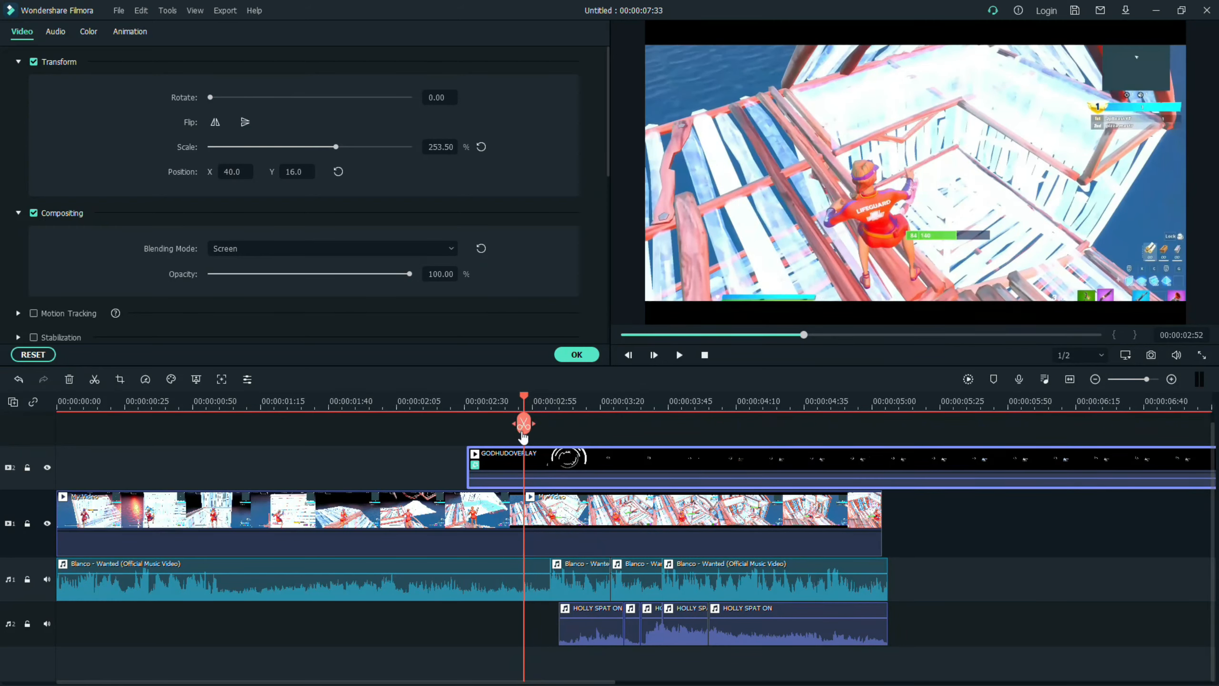
pyautogui.hotkey('ctrl', 'z')
# Play back the edit from 00:00:02:31 to check the overlay's timing
pyautogui.moveTo(524, 430); pyautogui.dragTo(466, 425)
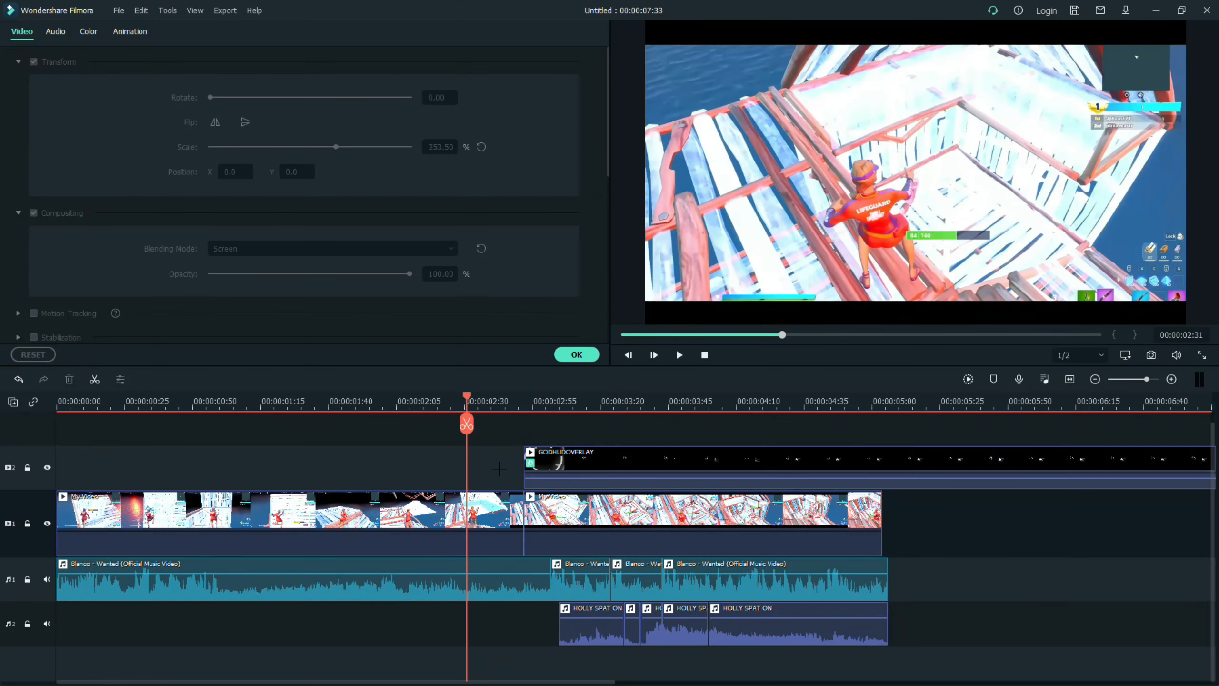
pyautogui.press('space')
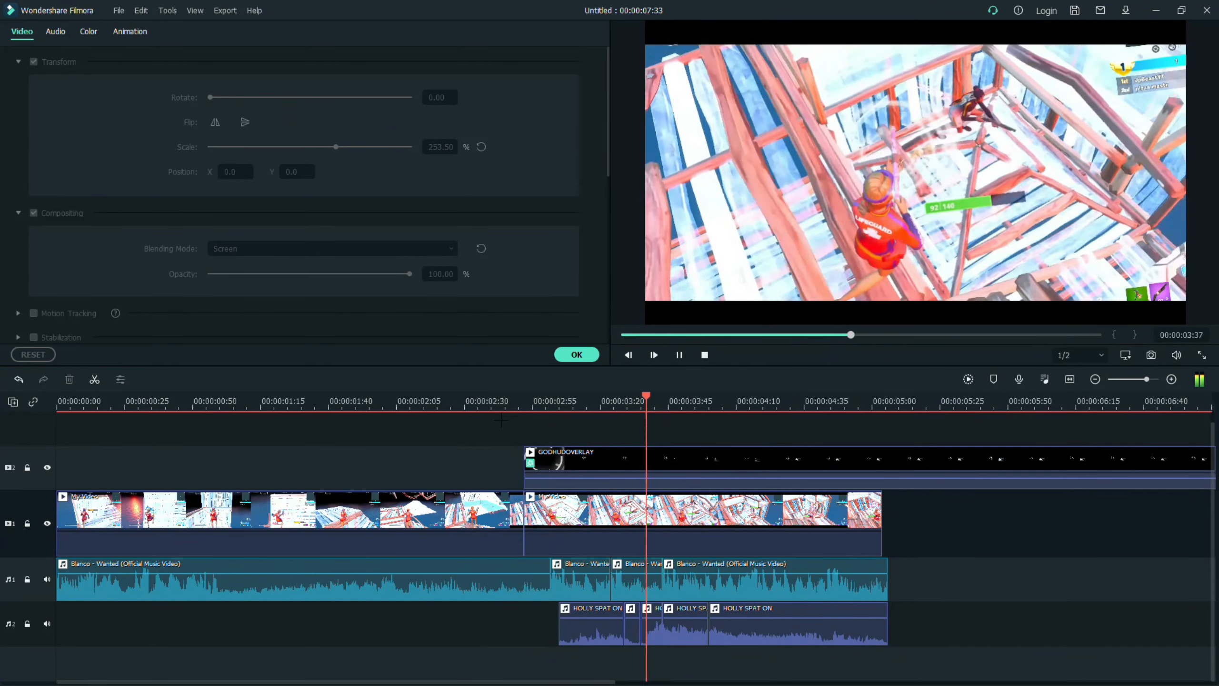
pyautogui.press('space')
# Split GODHUDOVERLAY at 00:00:03:45, where the elimination happens, and delete the part after the cut
pyautogui.moveTo(768, 425); pyautogui.dragTo(663, 425)
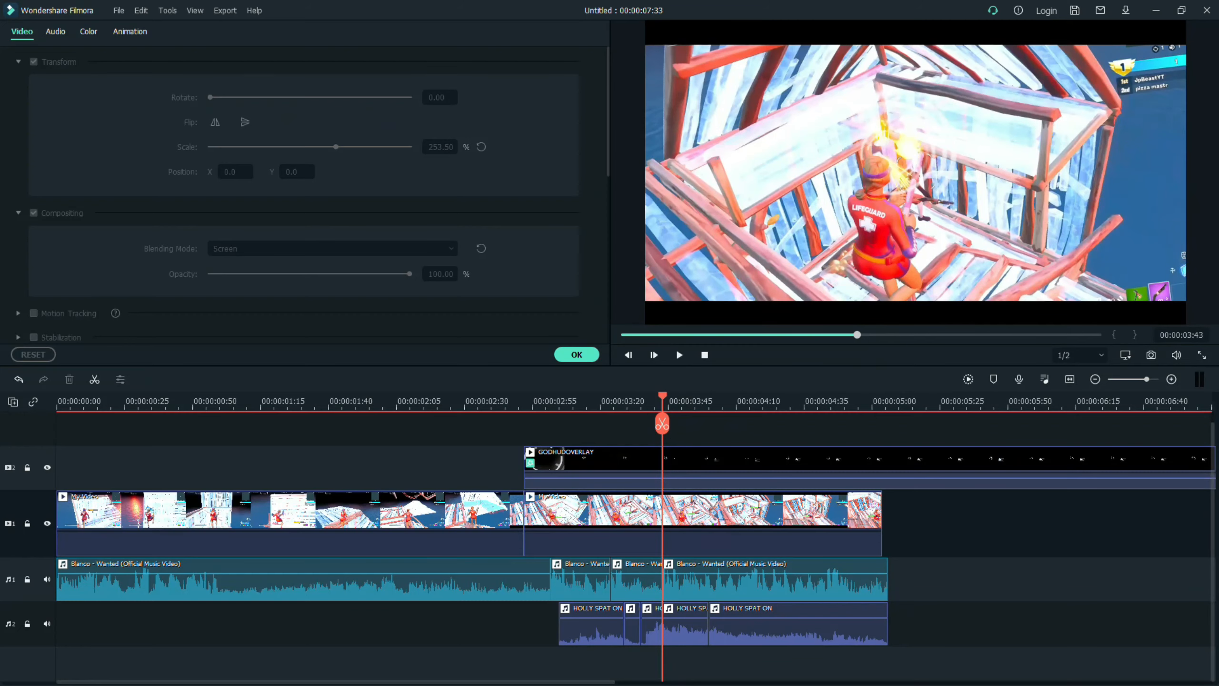
pyautogui.click(699, 473)
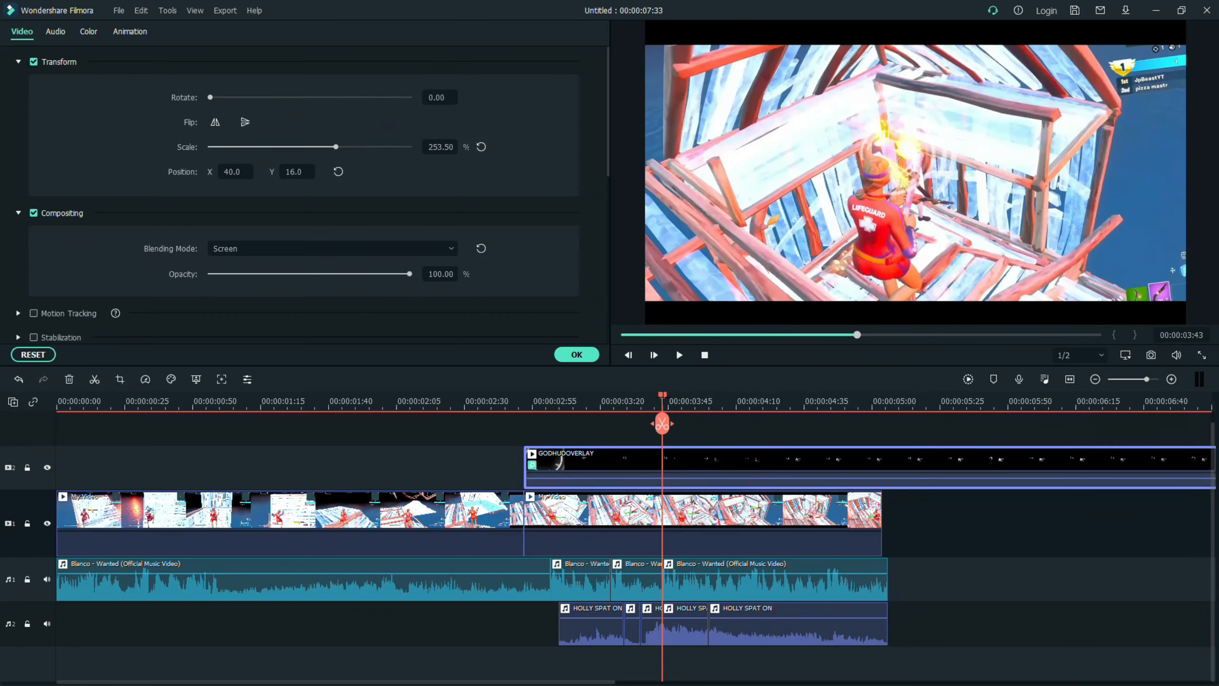
pyautogui.moveTo(663, 424); pyautogui.dragTo(669, 395)
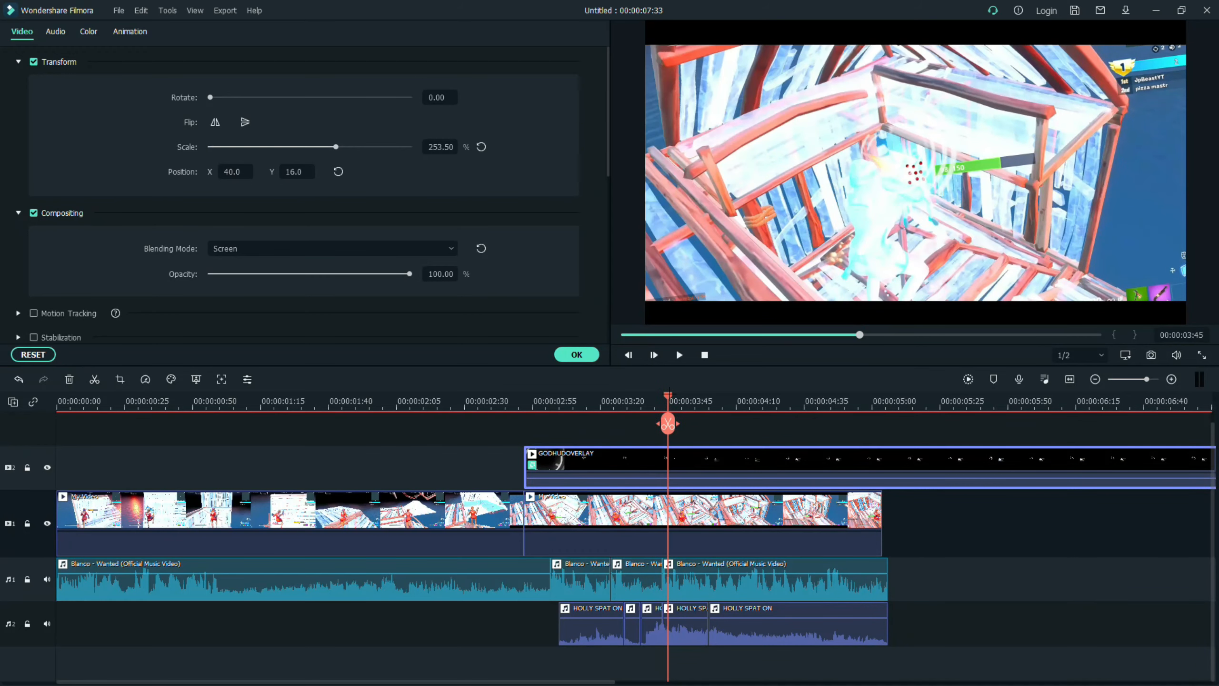
pyautogui.click(673, 426)
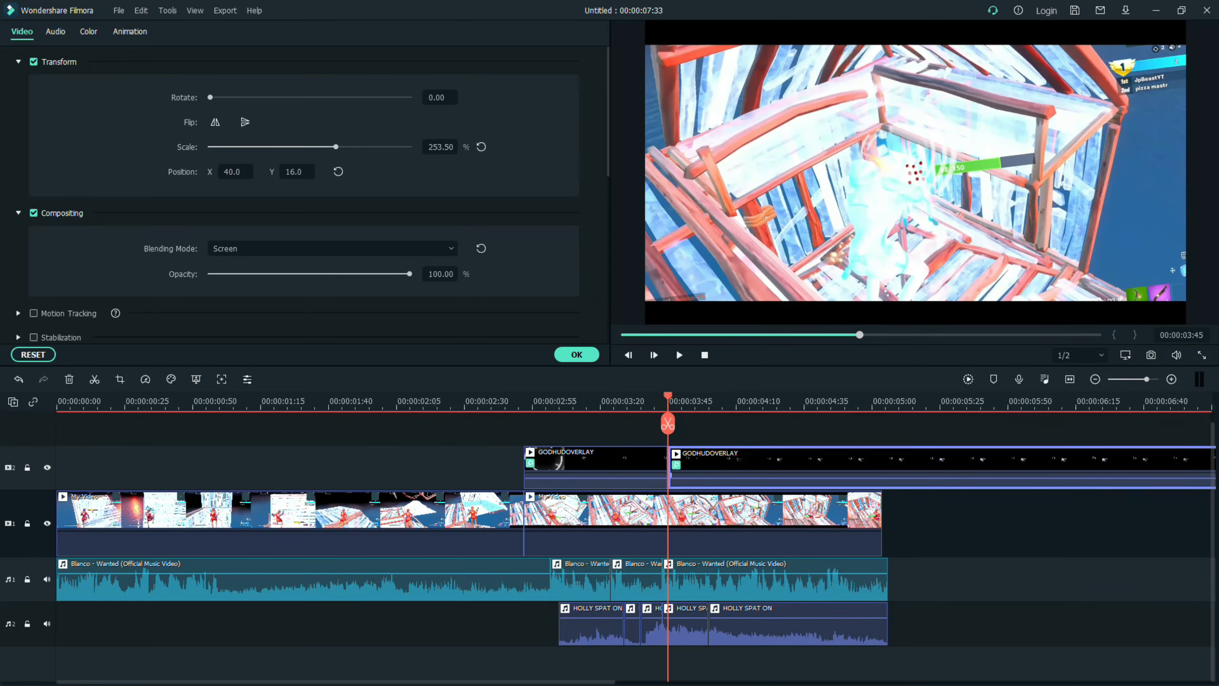
pyautogui.press('Delete')
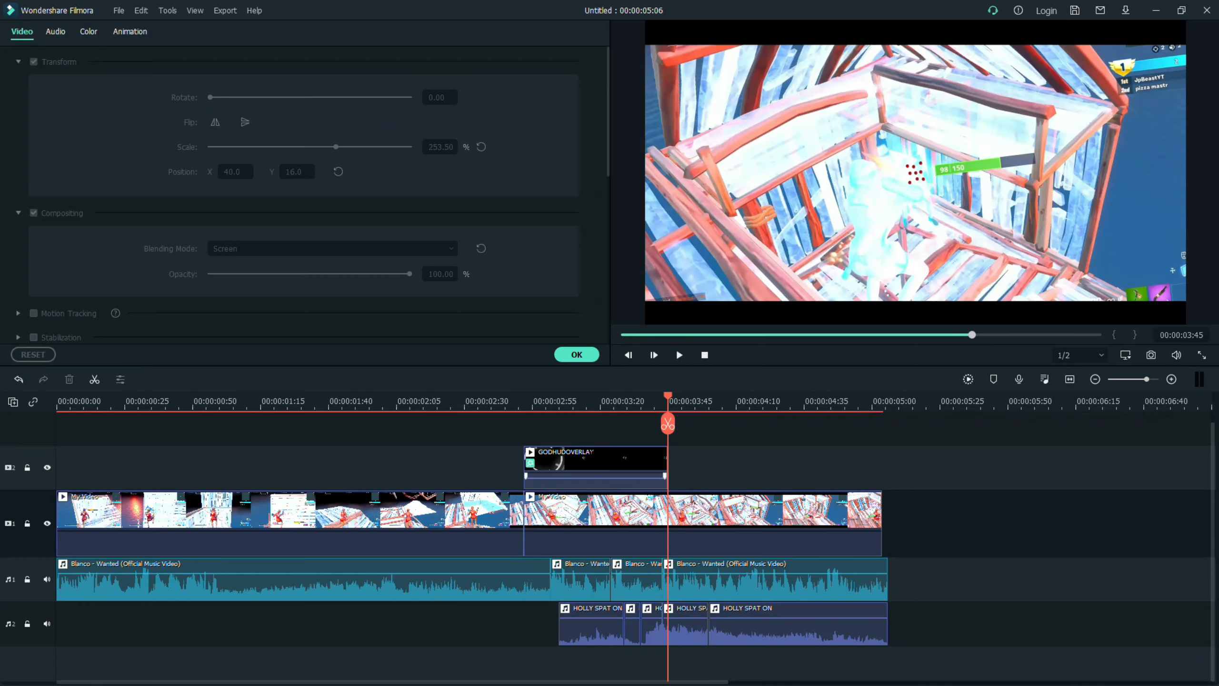
# Enable Motion Tracking on the second My Video clip
pyautogui.click(627, 480)
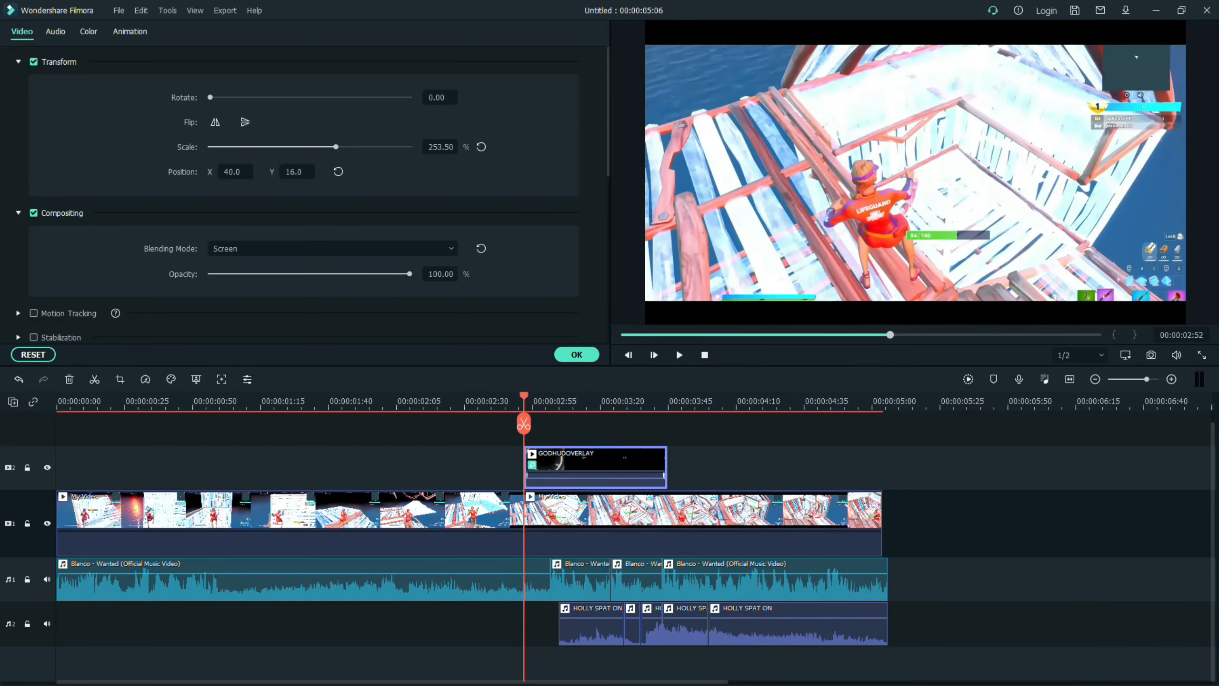
pyautogui.click(594, 529)
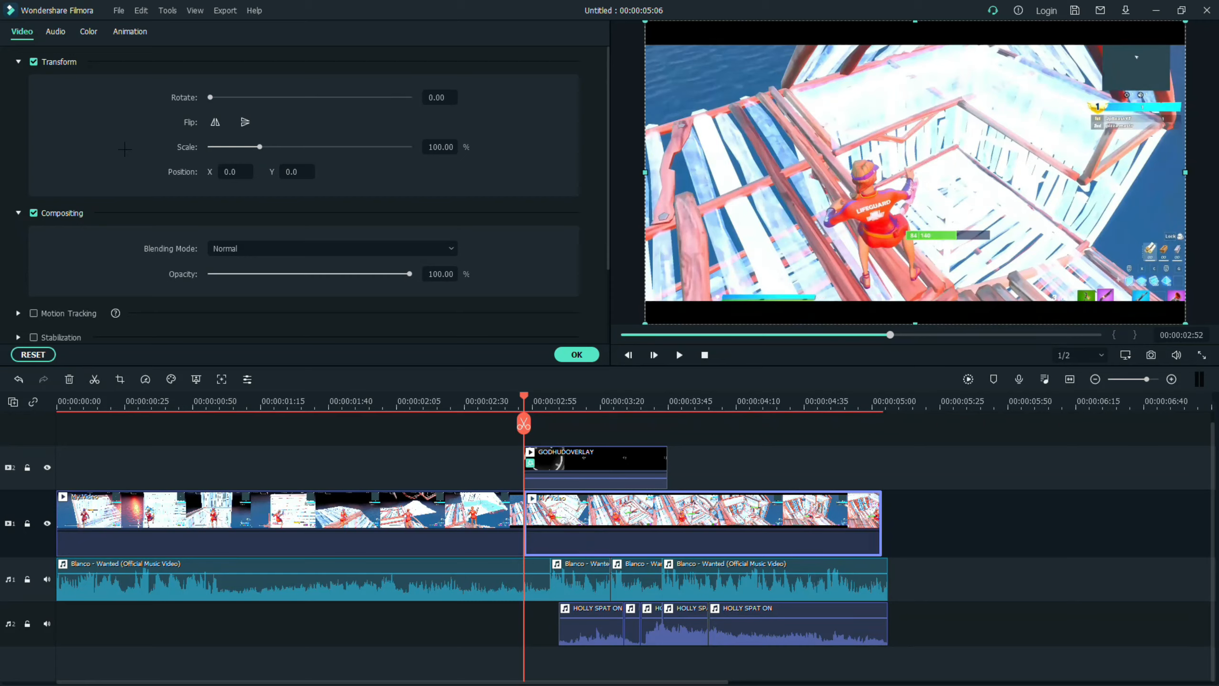
pyautogui.scroll(-3, 124, 150)
pyautogui.click(33, 214)
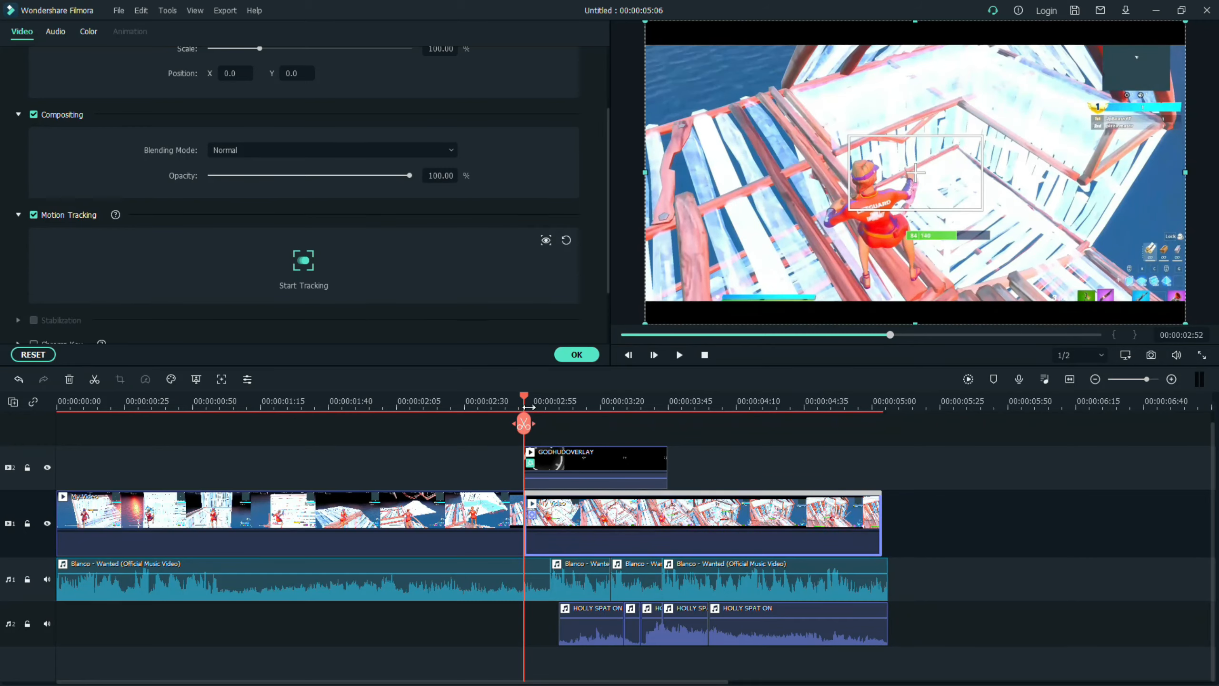
# Shift GODHUDOVERLAY to X 112.1 and Y -61.1 with the playhead at 00:00:03:07, and hide its video track
pyautogui.click(923, 184)
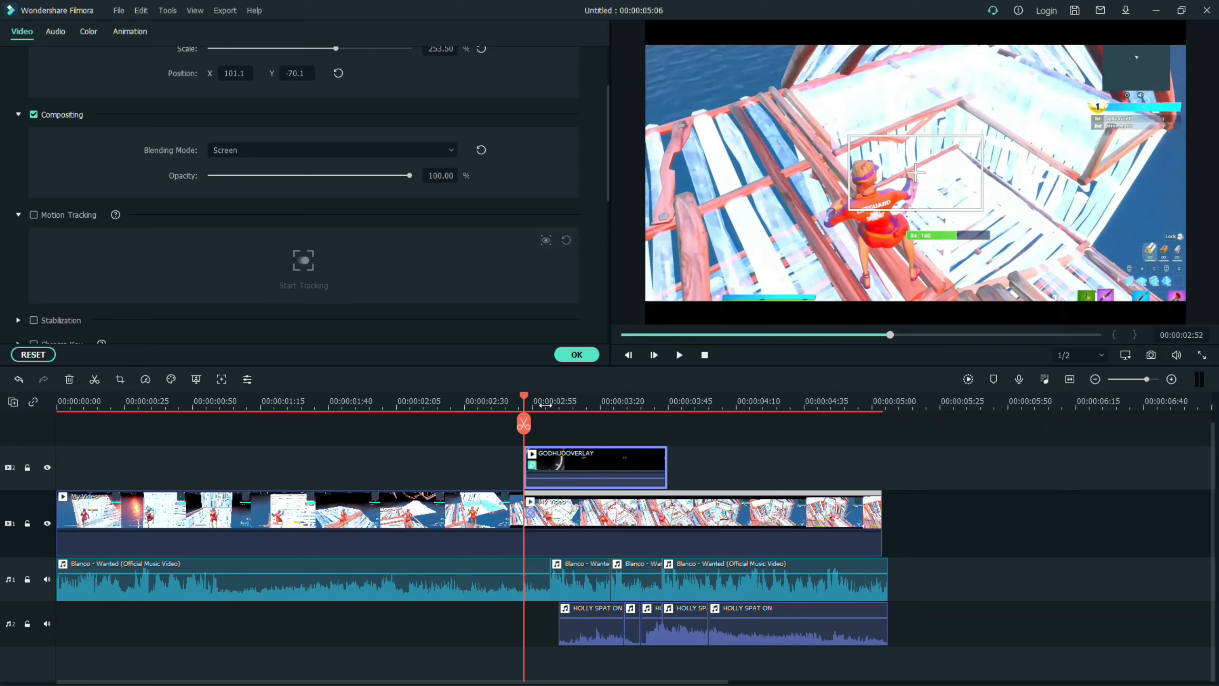
pyautogui.moveTo(524, 394); pyautogui.dragTo(607, 377)
pyautogui.moveTo(913, 185); pyautogui.dragTo(920, 178)
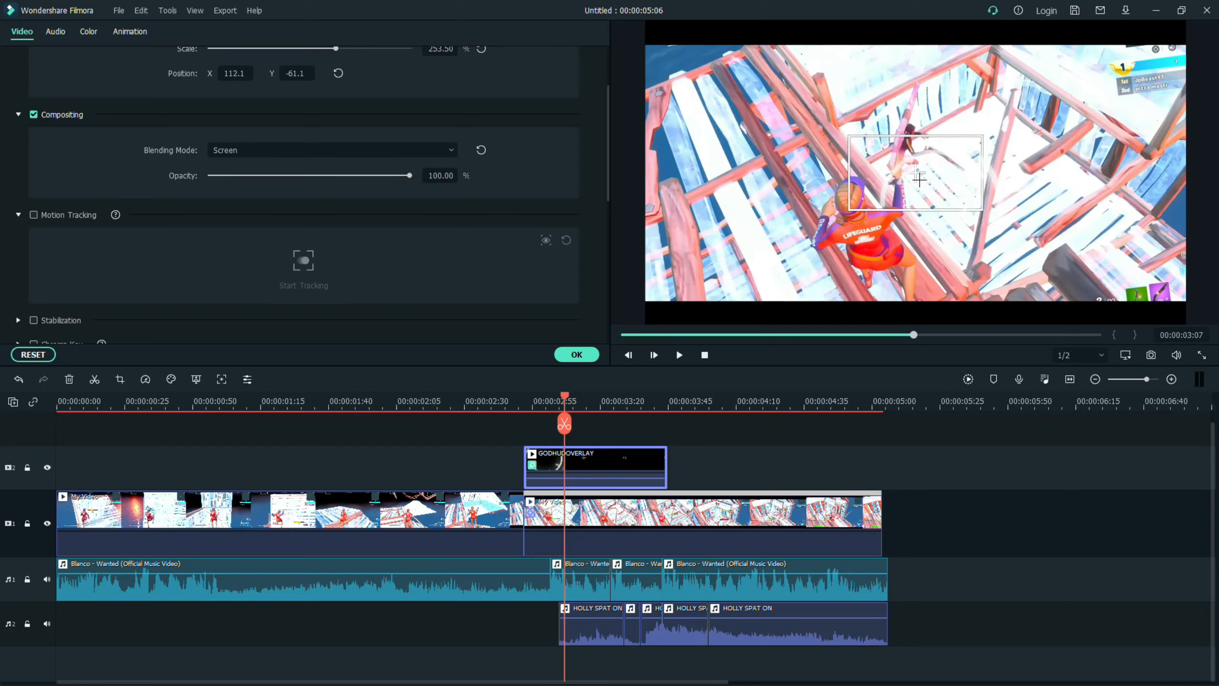
pyautogui.click(47, 467)
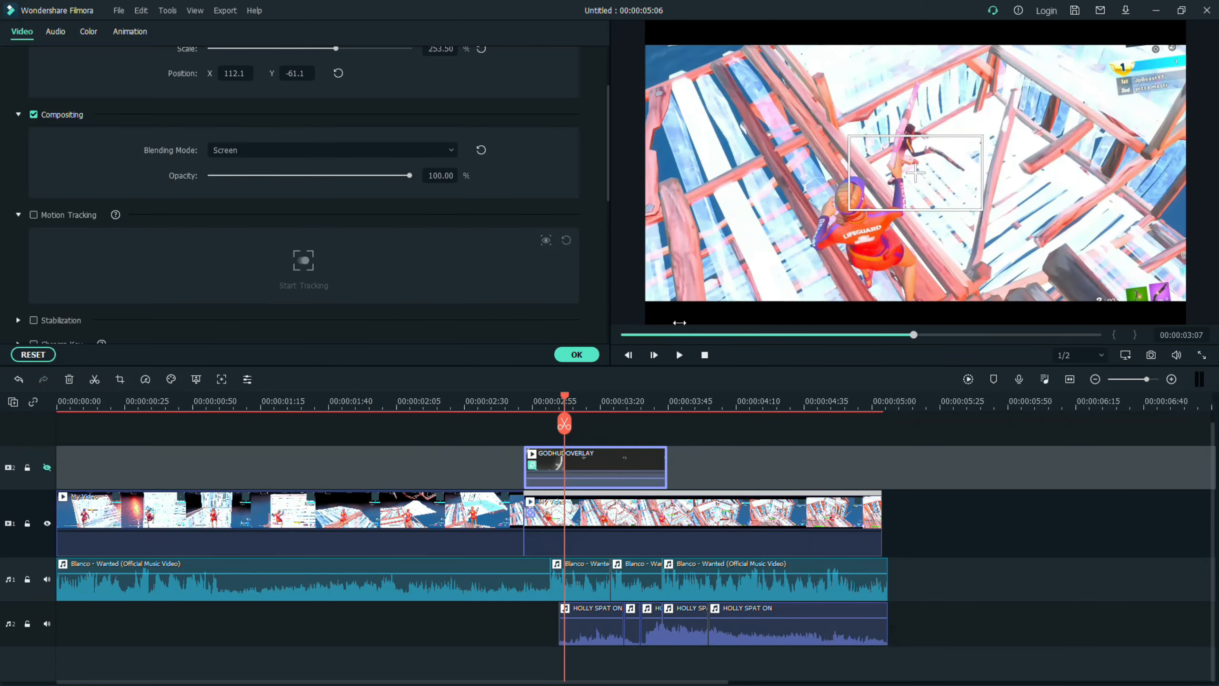
# Fit a smaller tracking box around the opponent at 00:00:03:07 and run motion tracking on the second My Video clip
pyautogui.click(927, 165)
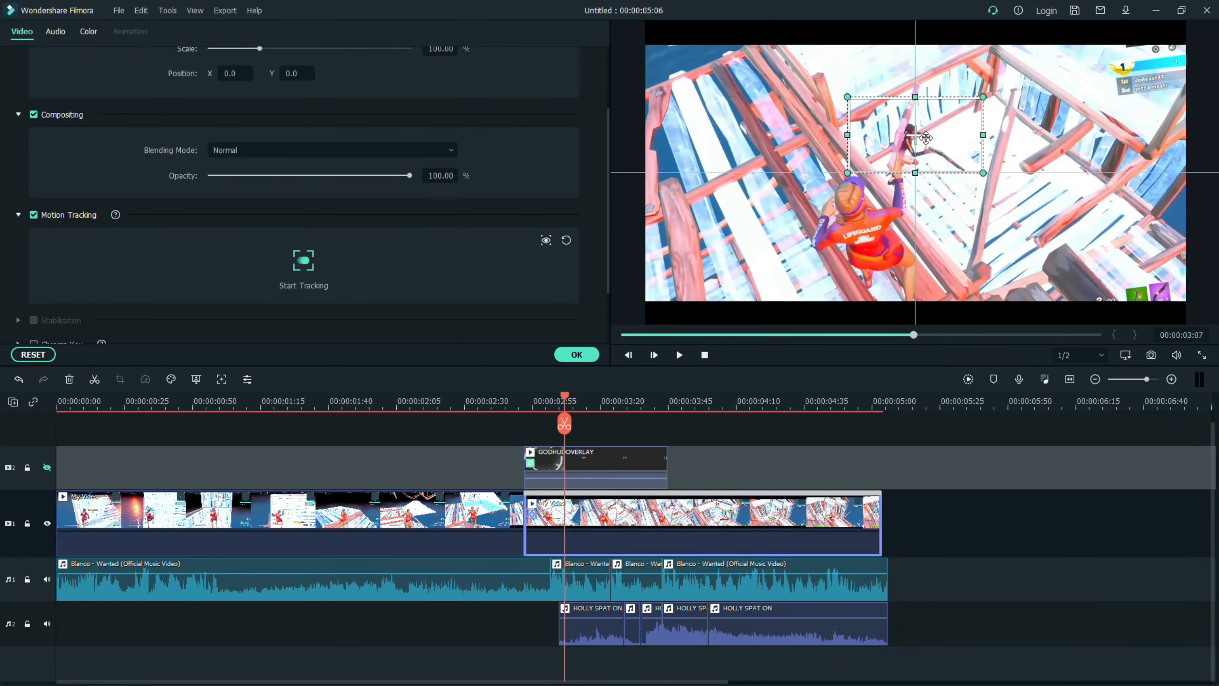
pyautogui.moveTo(983, 173); pyautogui.dragTo(955, 151)
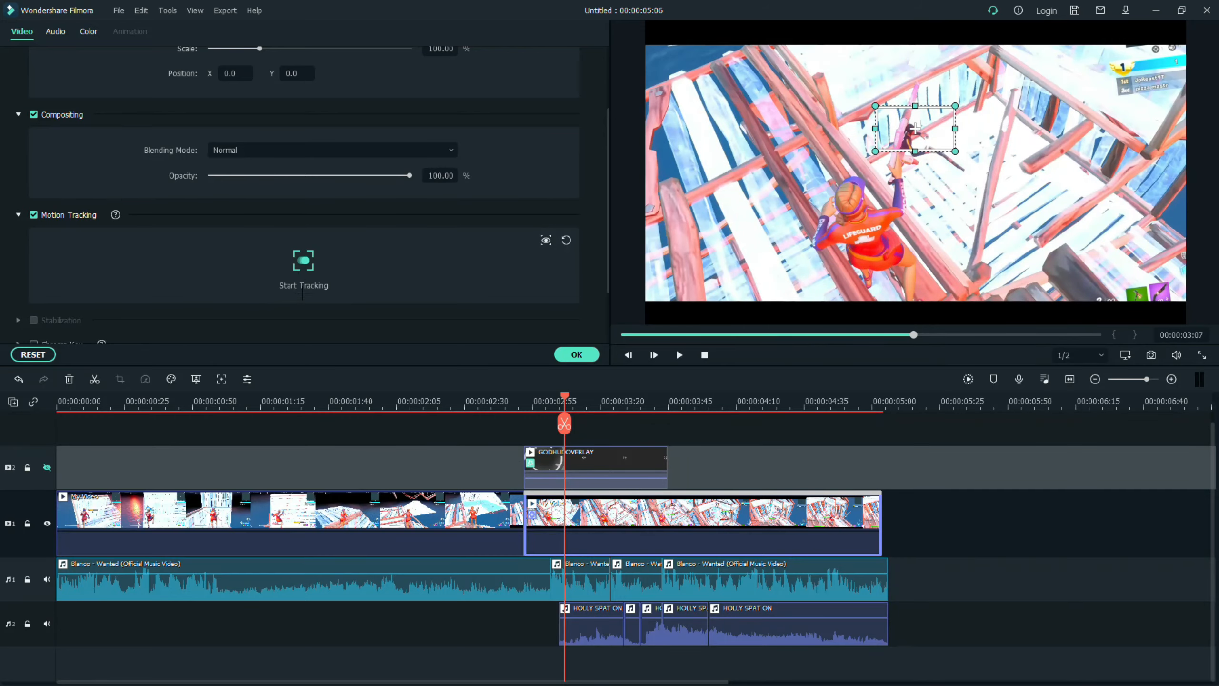
pyautogui.click(303, 260)
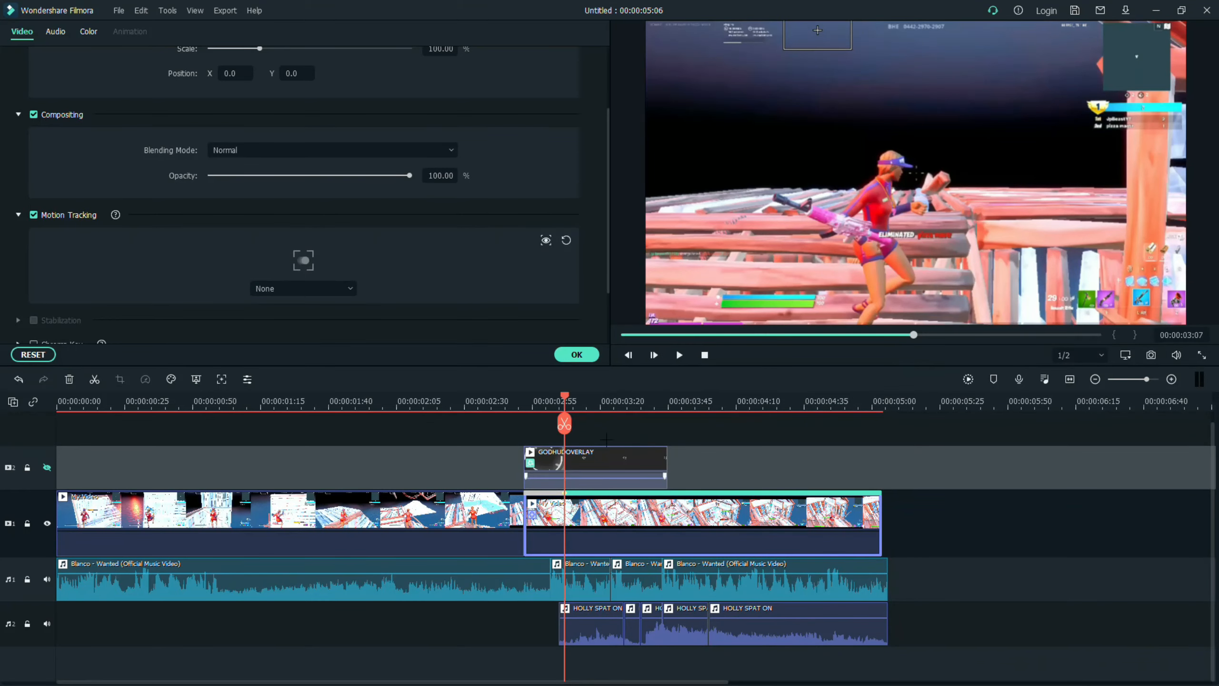
# Move the tracking box over the foreground player at 00:00:02:52 and link the second My Video clip's motion tracking to GODHUDOVERLAY
pyautogui.moveTo(565, 423); pyautogui.dragTo(527, 423)
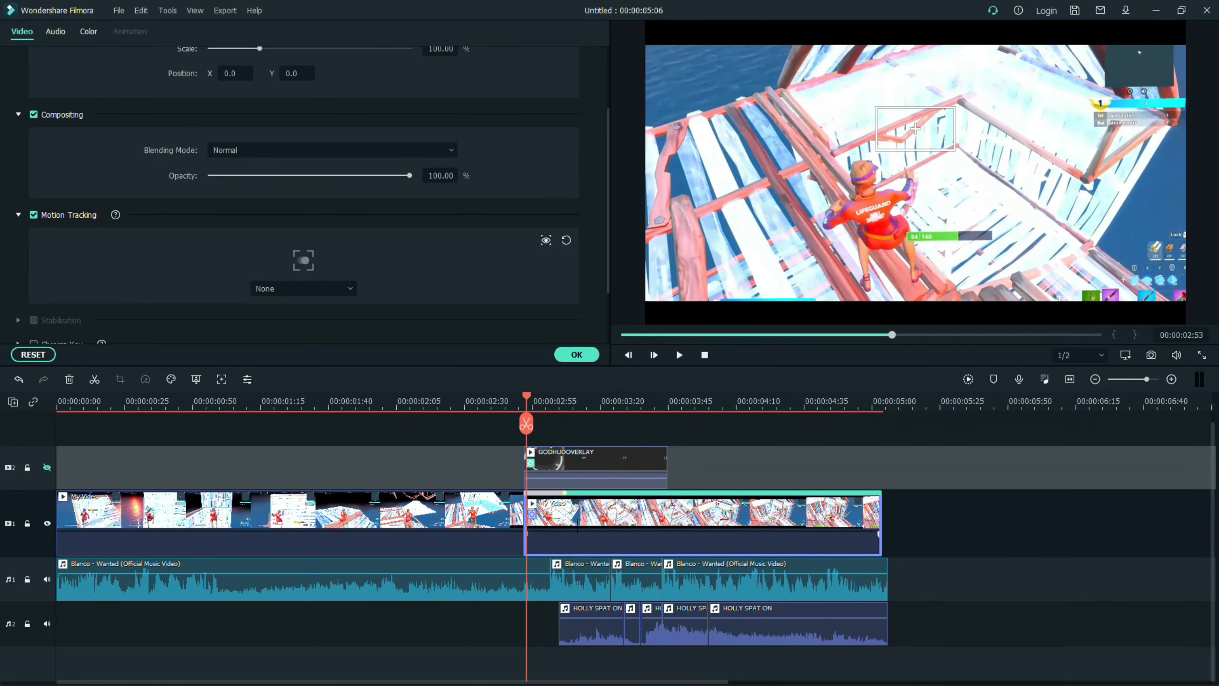
pyautogui.click(565, 500)
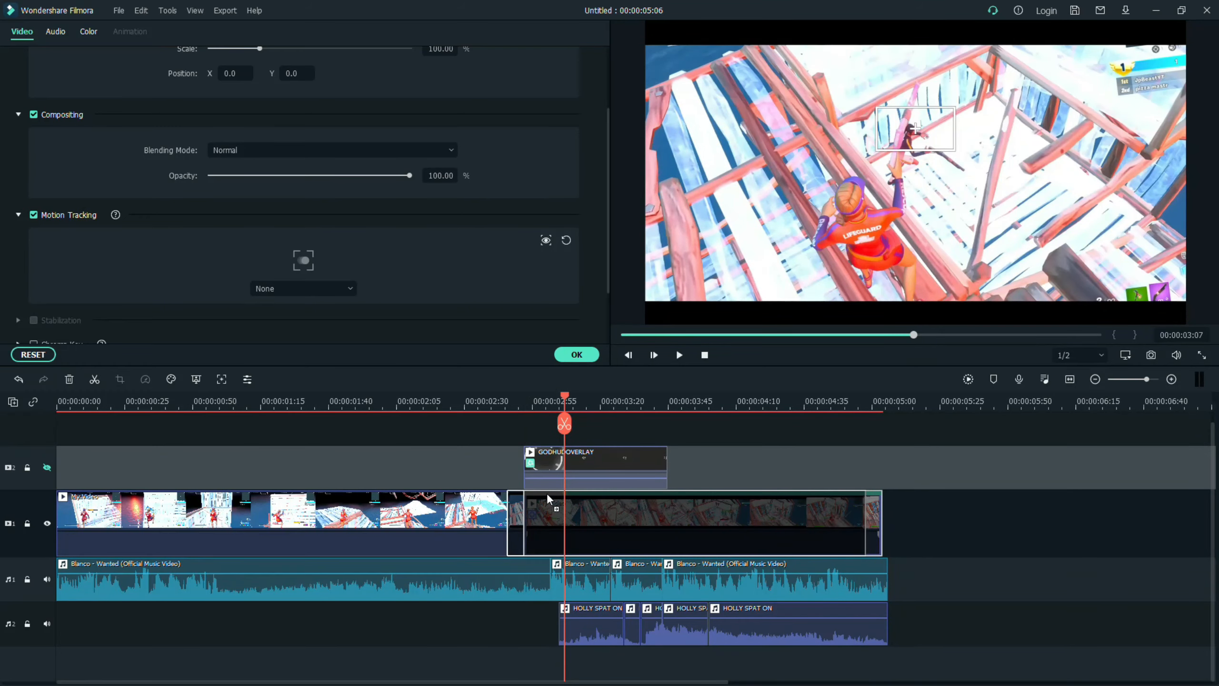
pyautogui.moveTo(564, 423); pyautogui.dragTo(524, 423)
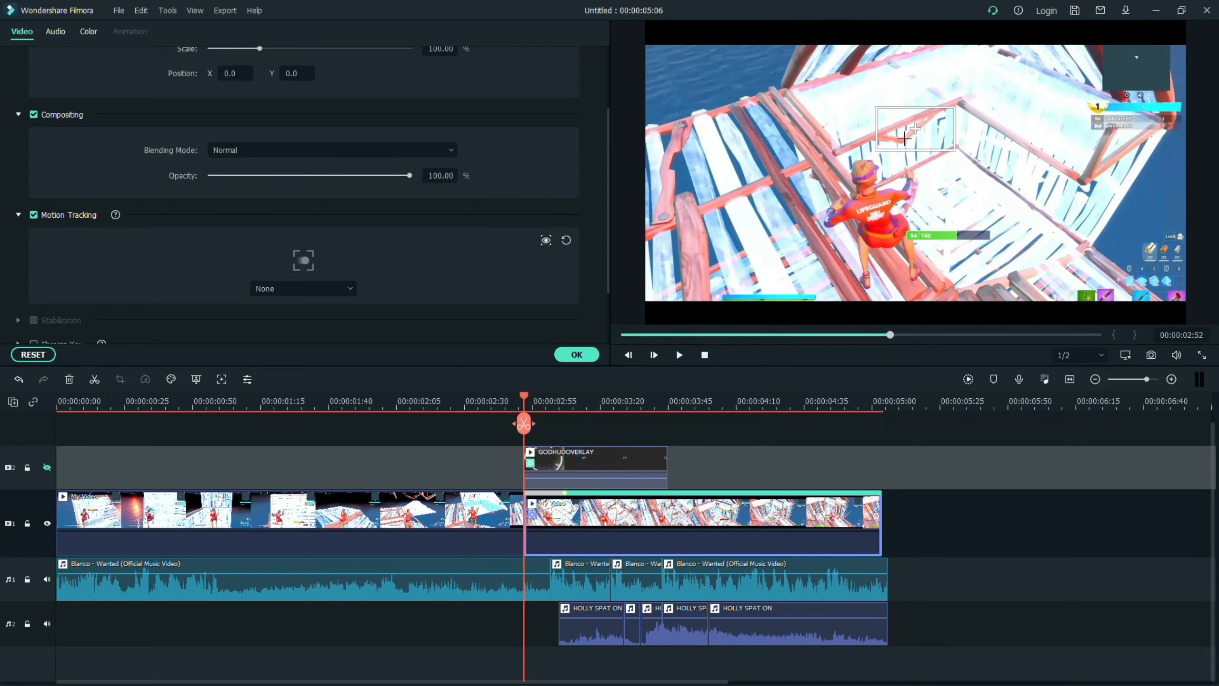
pyautogui.moveTo(904, 139); pyautogui.dragTo(900, 173)
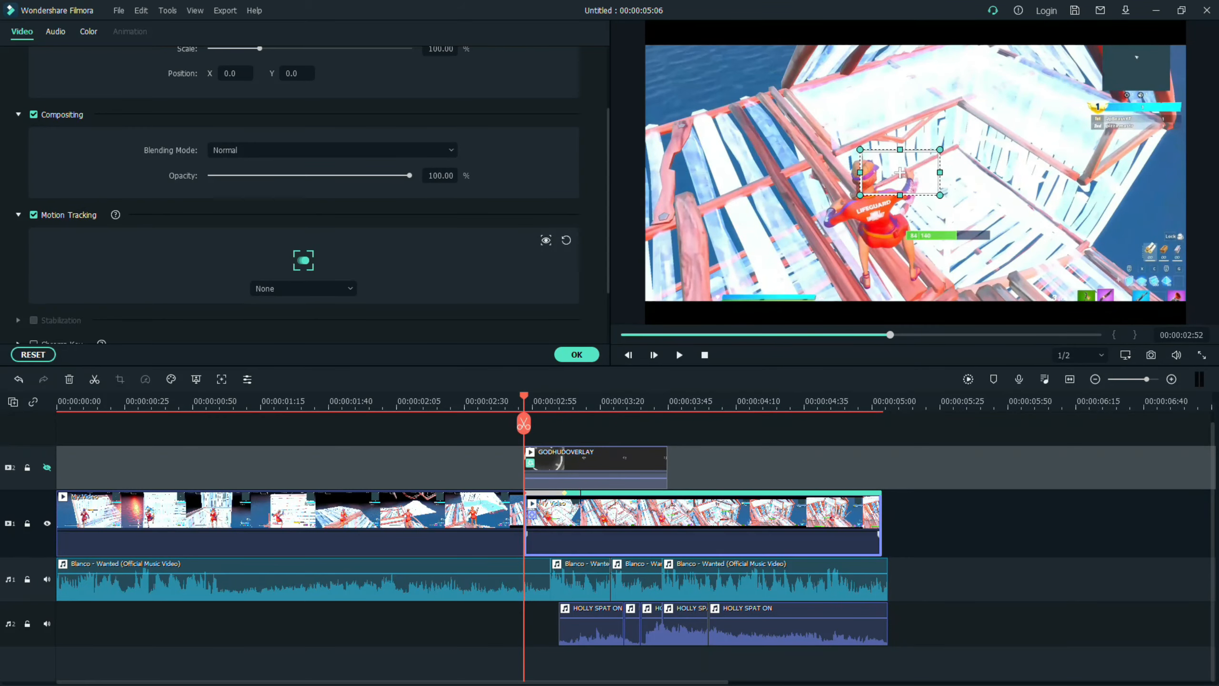
pyautogui.click(300, 288)
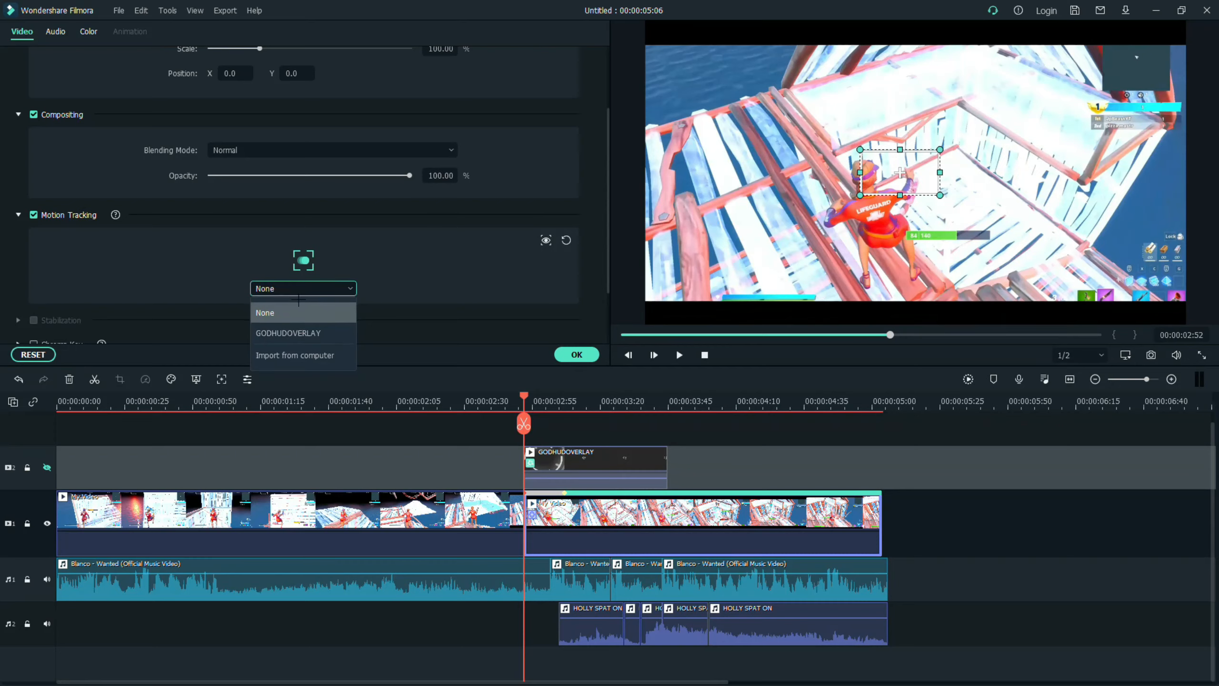
pyautogui.click(300, 307)
pyautogui.click(302, 288)
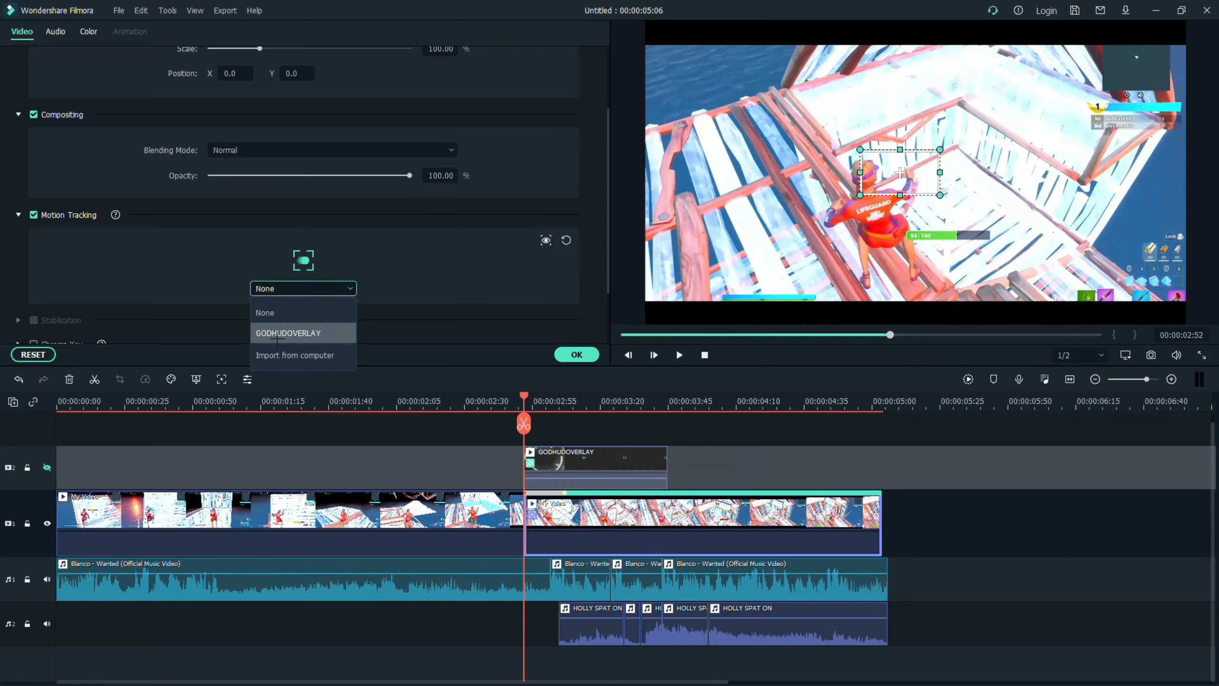
pyautogui.click(283, 333)
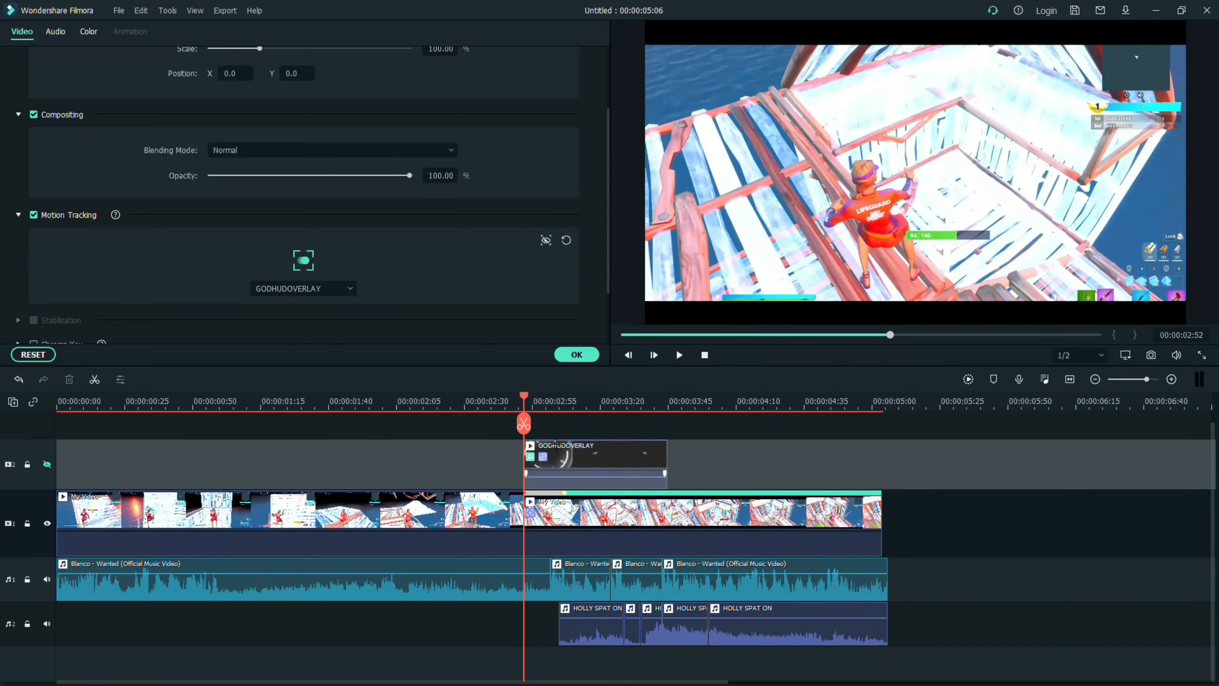
# Show the overlay track and, at 00:00:03:28, scale GODHUDOVERLAY to 220.52% over the opponent at X 36.6 and Y -19.3
pyautogui.click(46, 464)
pyautogui.moveTo(524, 425); pyautogui.dragTo(628, 425)
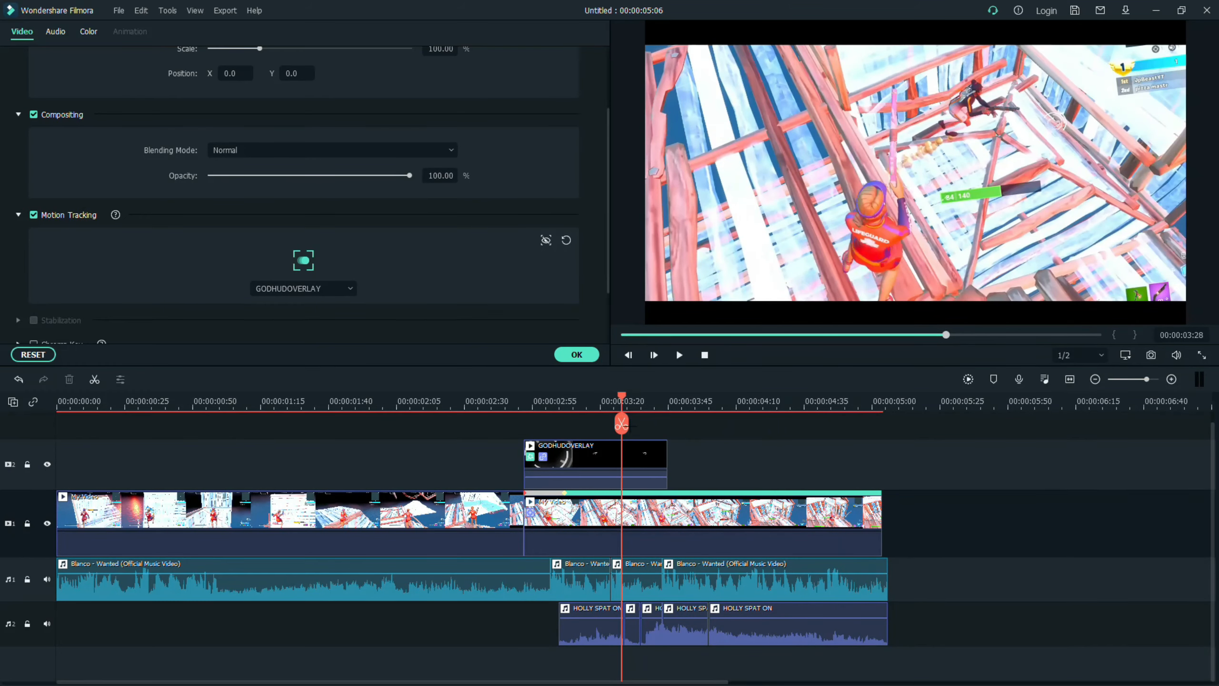
pyautogui.click(601, 458)
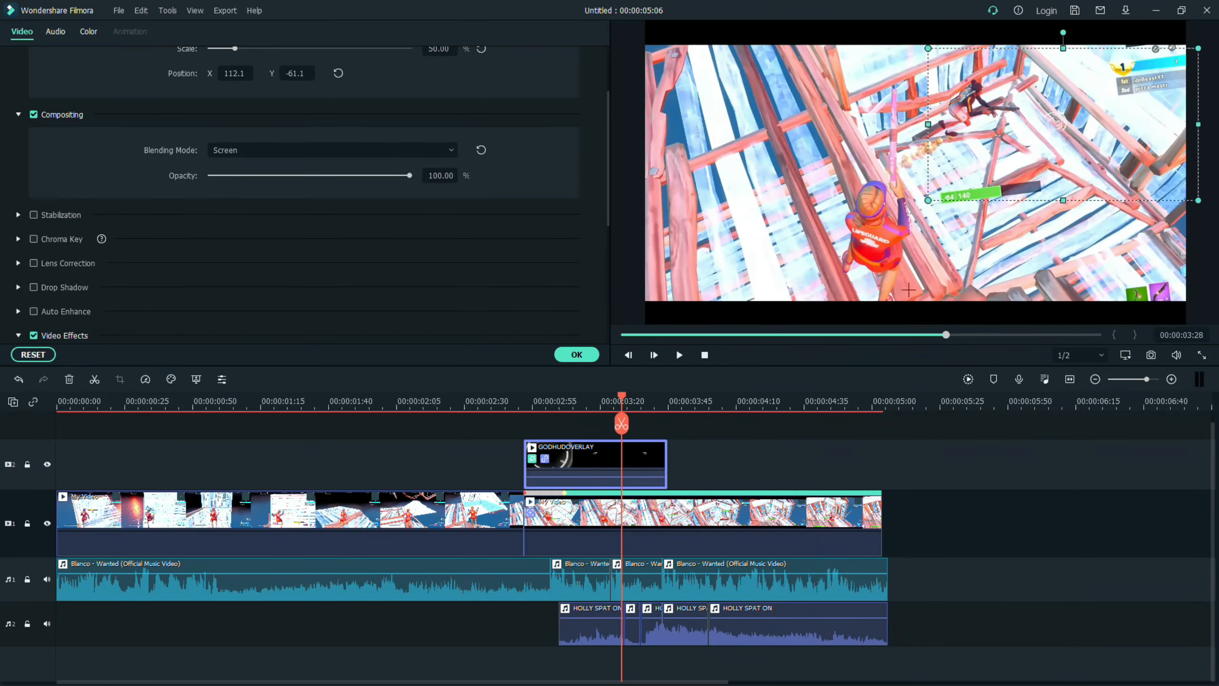
pyautogui.moveTo(929, 203); pyautogui.dragTo(662, 336)
pyautogui.moveTo(956, 154); pyautogui.dragTo(983, 88)
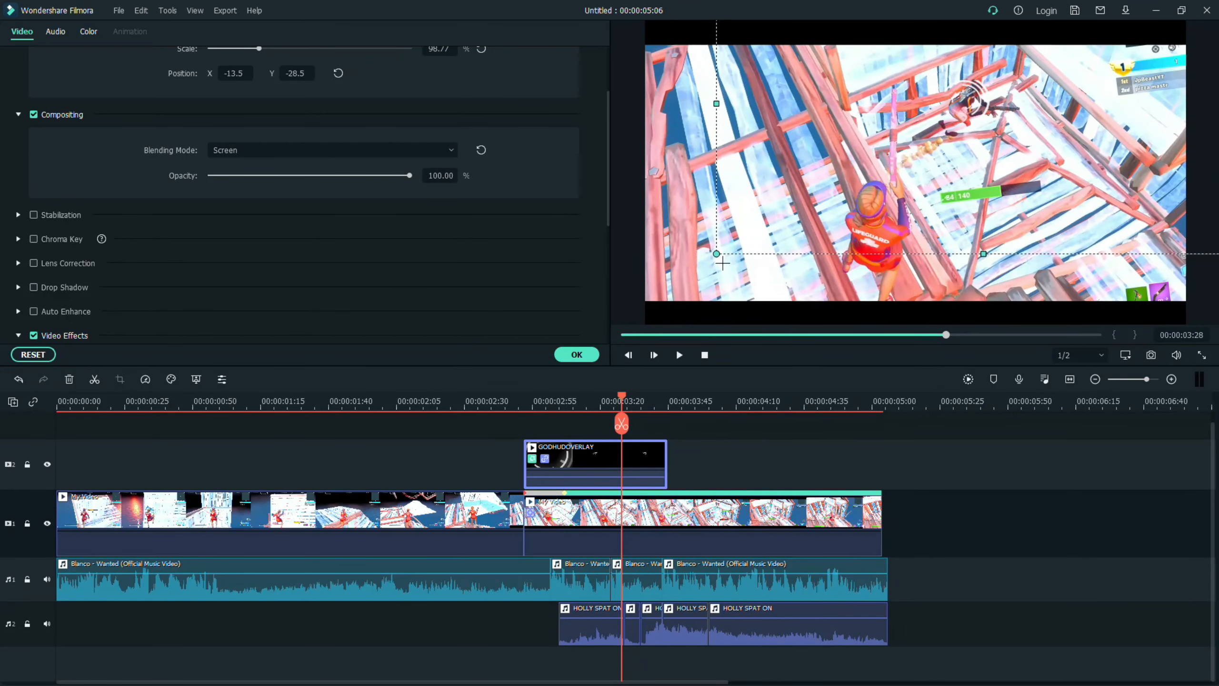
pyautogui.moveTo(718, 255); pyautogui.dragTo(102, 623)
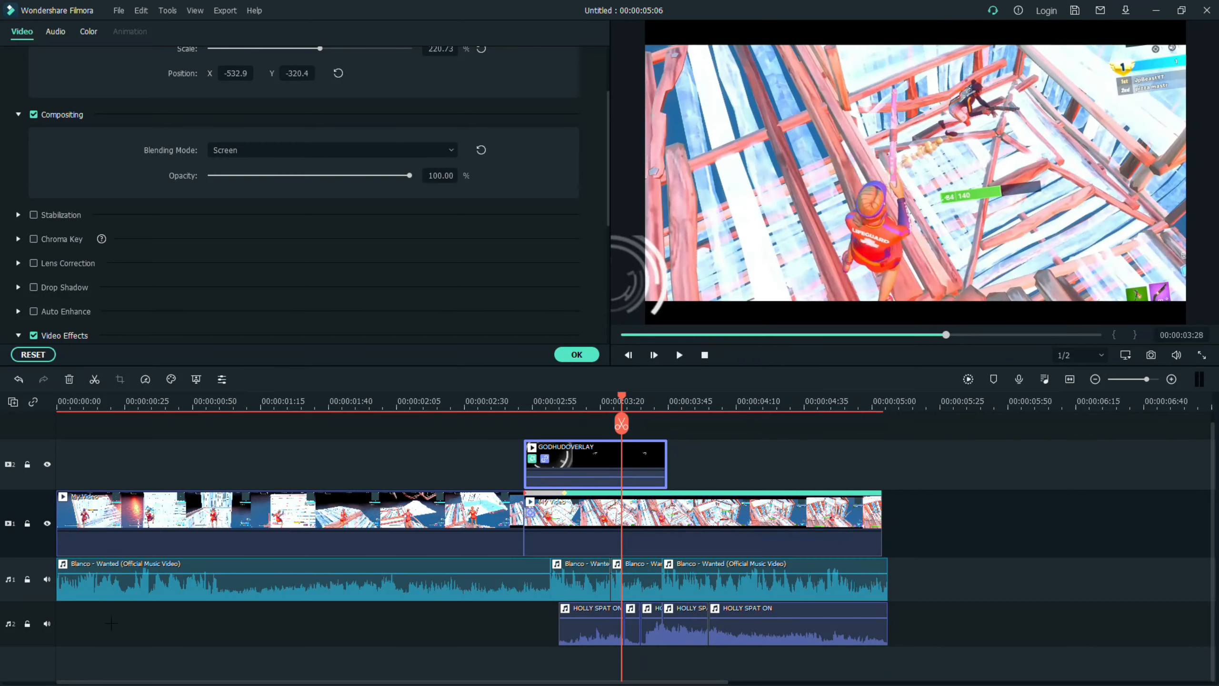
pyautogui.moveTo(724, 255); pyautogui.dragTo(1092, 87)
# Play back the motion-tracked overlay from 00:00:02:54 through the elimination and close the clip settings
pyautogui.moveTo(621, 422); pyautogui.dragTo(529, 424)
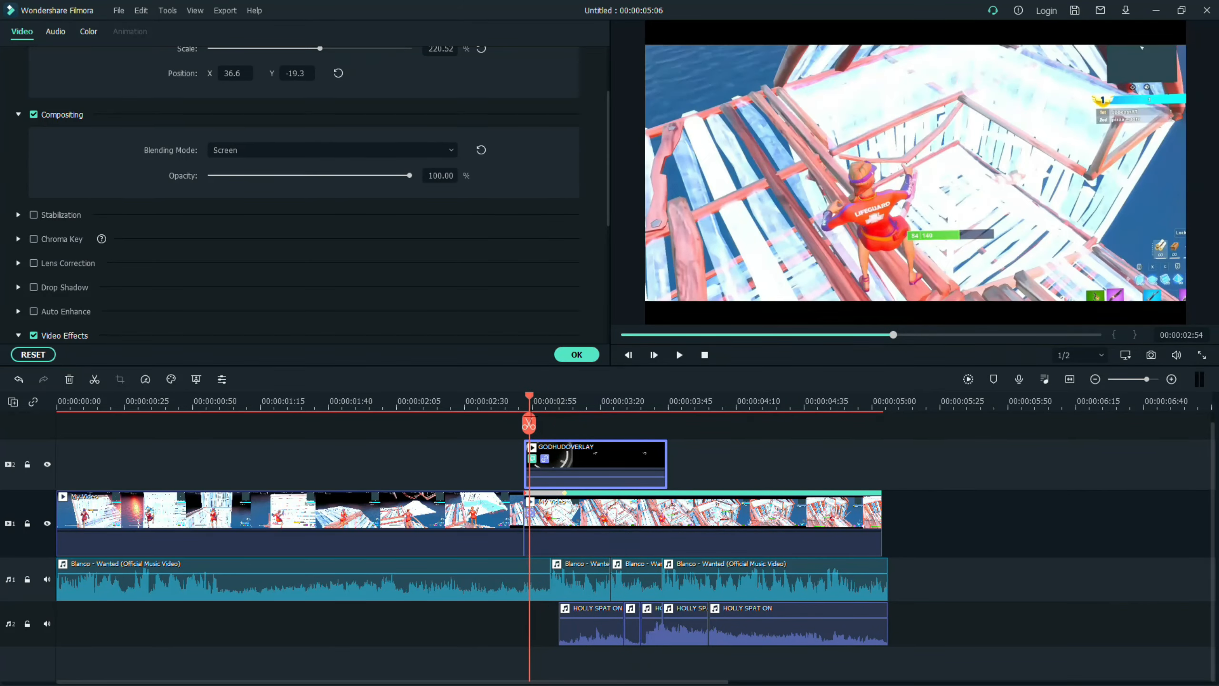
pyautogui.press('space')
pyautogui.press('space')
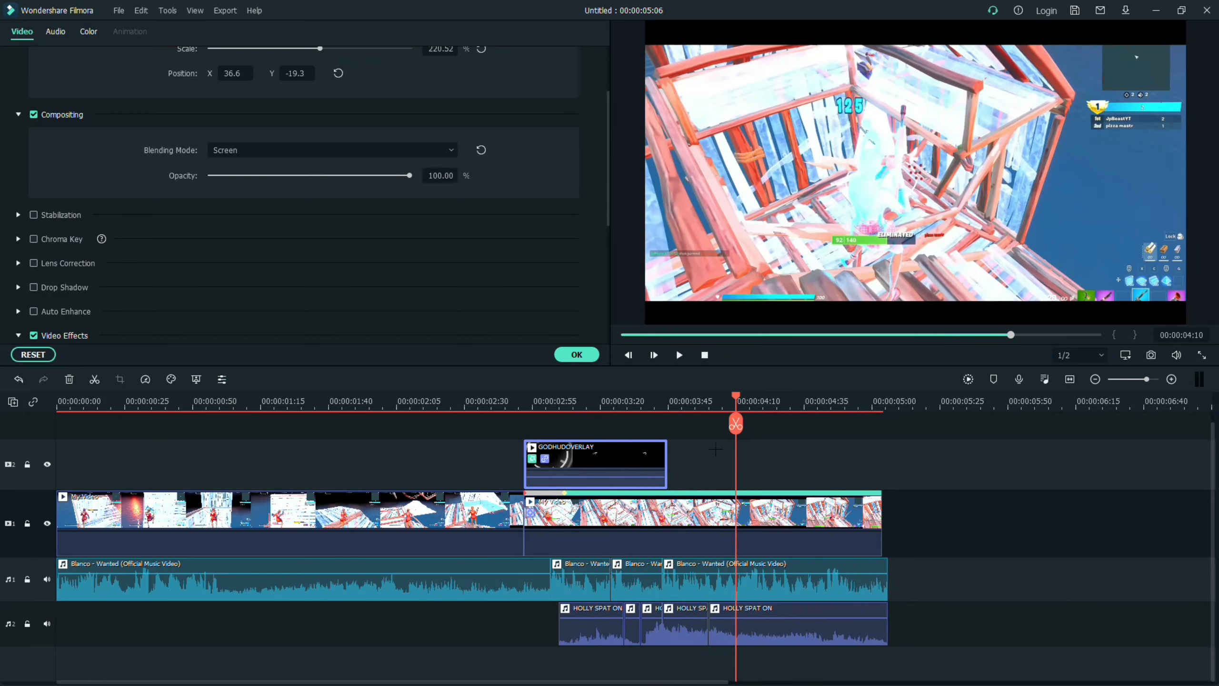
pyautogui.click(576, 354)
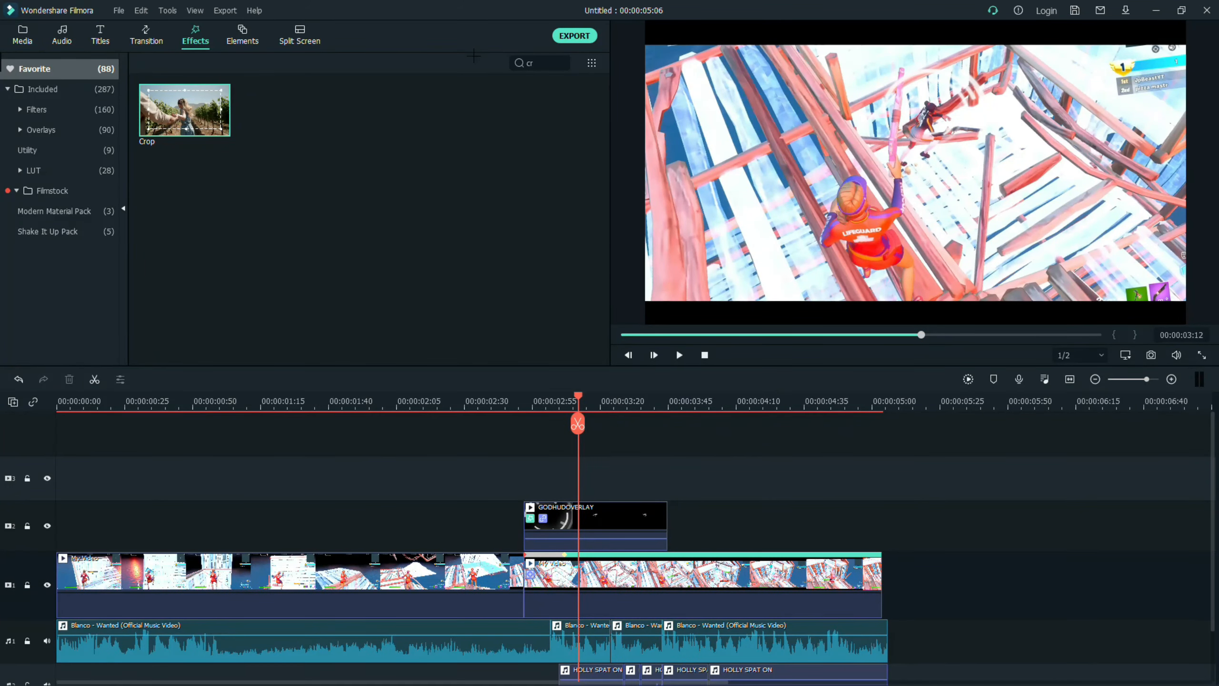
# Search the effects for glow and apply the Glow effect to GODHUDOVERLAY
pyautogui.click(569, 67)
pyautogui.press('BackSpace')
pyautogui.press('BackSpace')
pyautogui.write('glow')
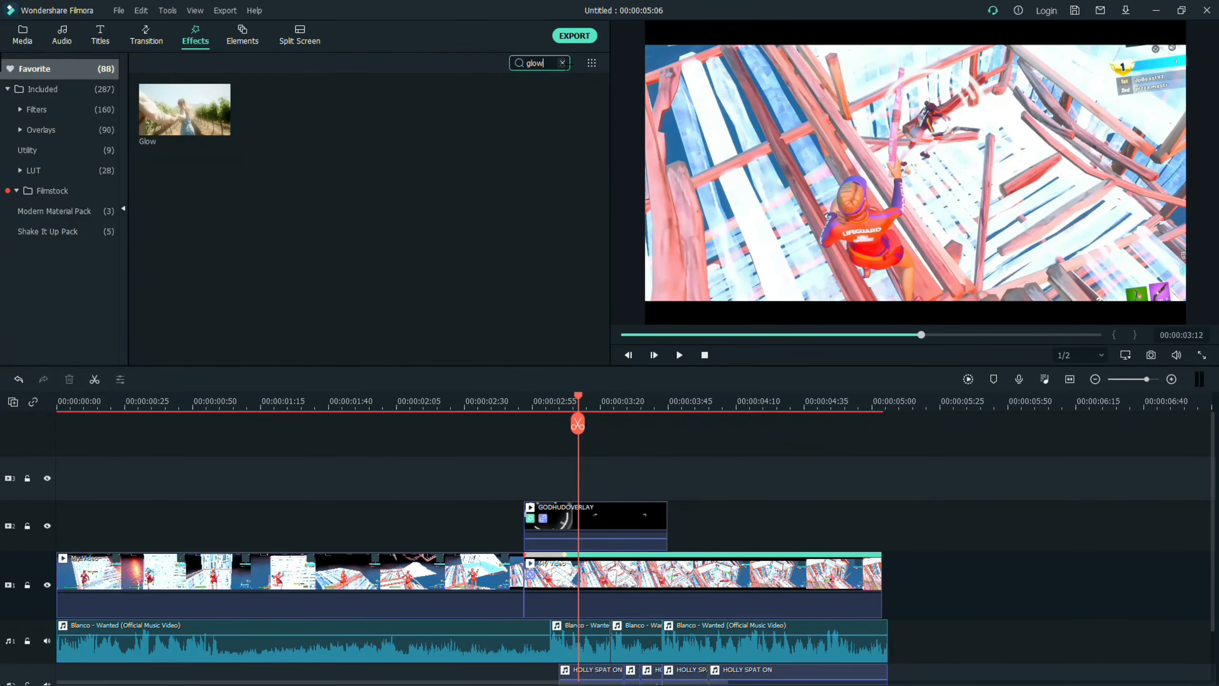
pyautogui.moveTo(215, 120); pyautogui.dragTo(543, 517)
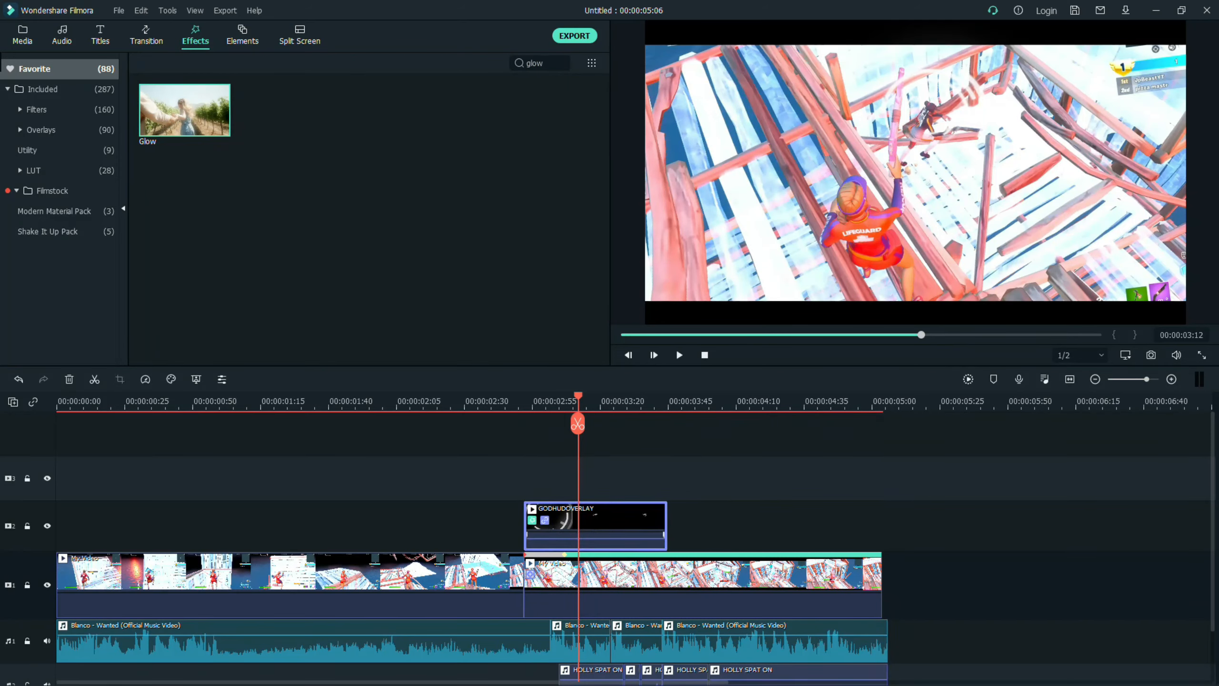
# Set GODHUDOVERLAY's contrast, saturation and brightness to 100 and check the brighter overlay at 00:00:03:28
pyautogui.doubleClick(591, 523)
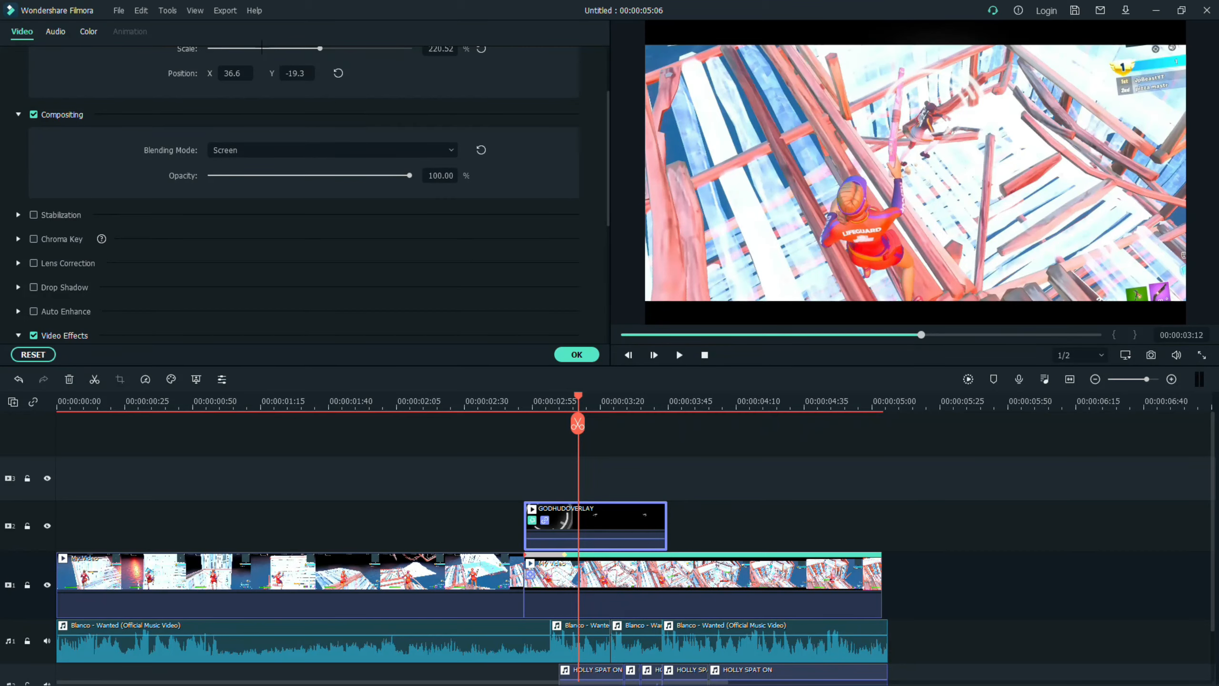
pyautogui.click(89, 32)
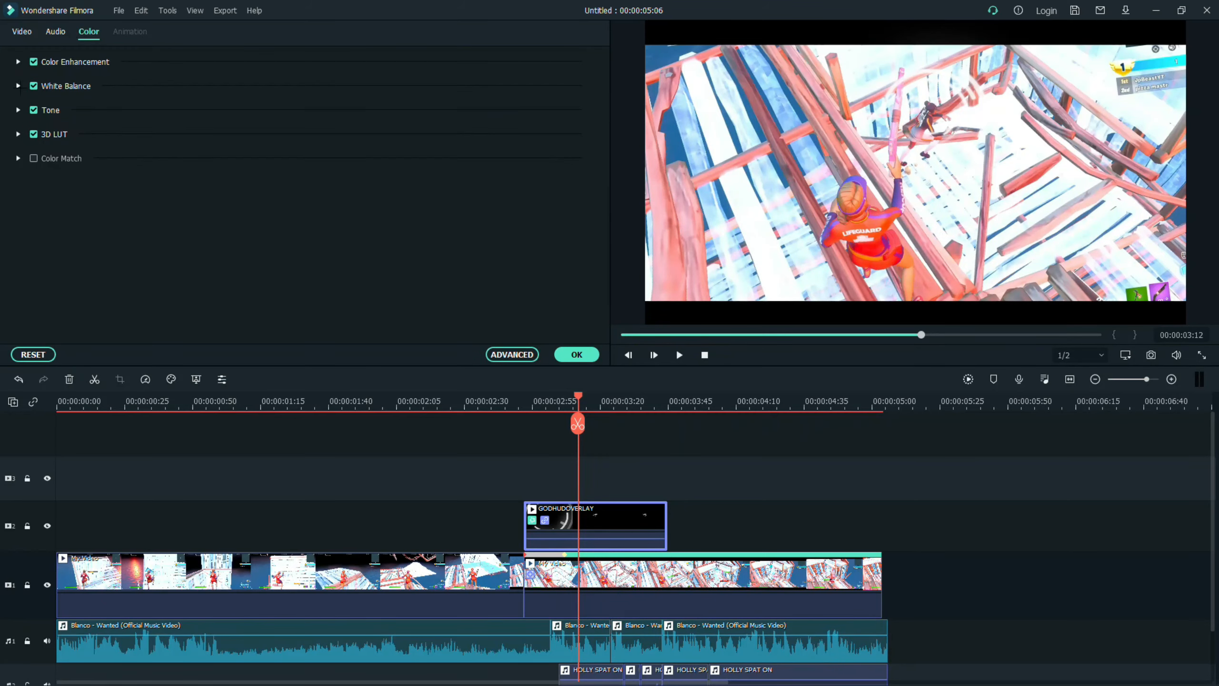
pyautogui.click(19, 110)
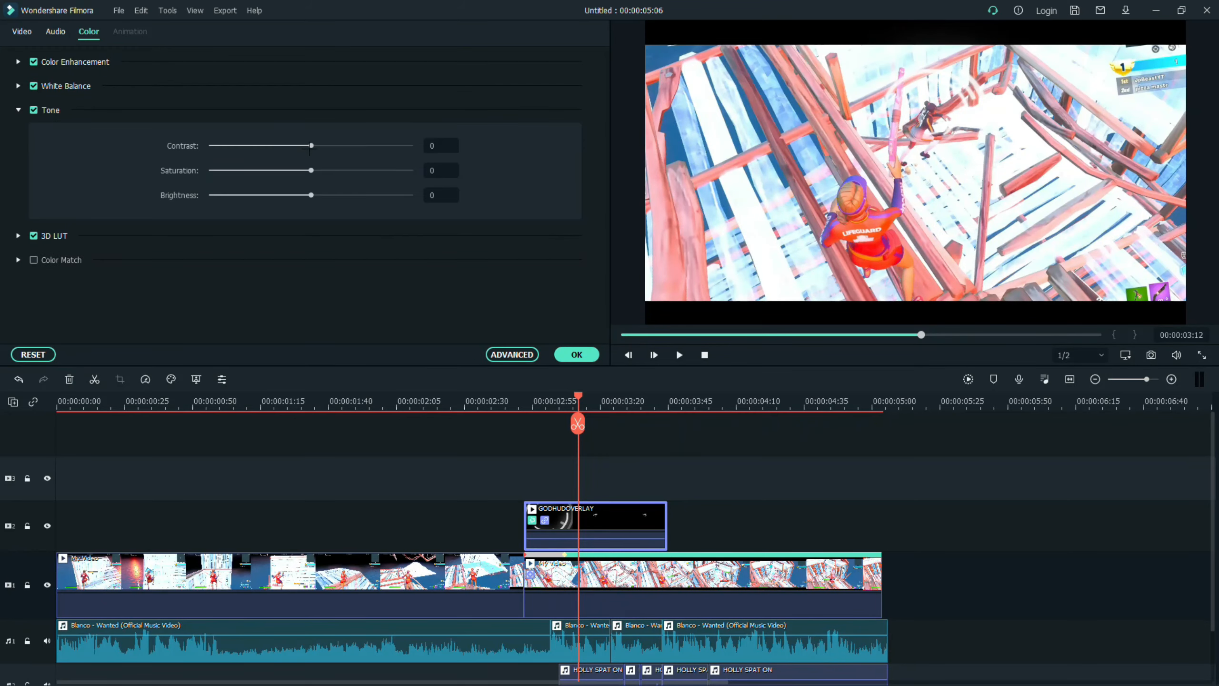
pyautogui.moveTo(311, 146); pyautogui.dragTo(486, 148)
pyautogui.moveTo(309, 170); pyautogui.dragTo(490, 179)
pyautogui.moveTo(309, 201); pyautogui.dragTo(512, 204)
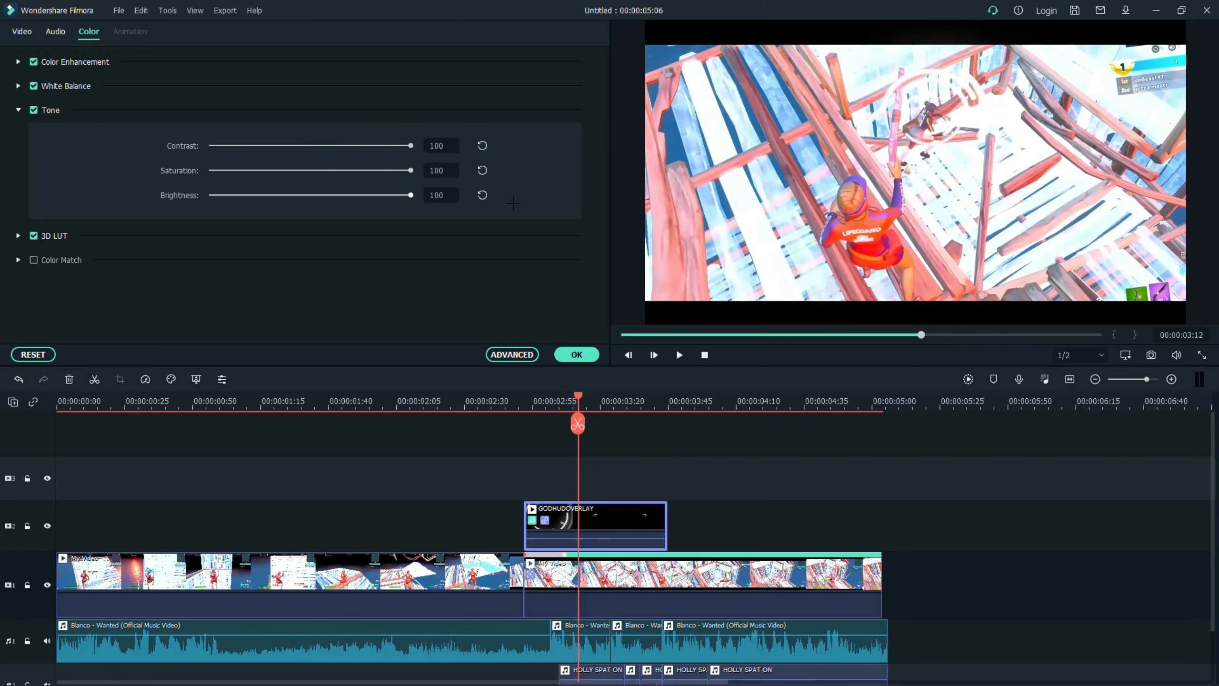
pyautogui.click(576, 355)
pyautogui.moveTo(578, 395); pyautogui.dragTo(617, 395)
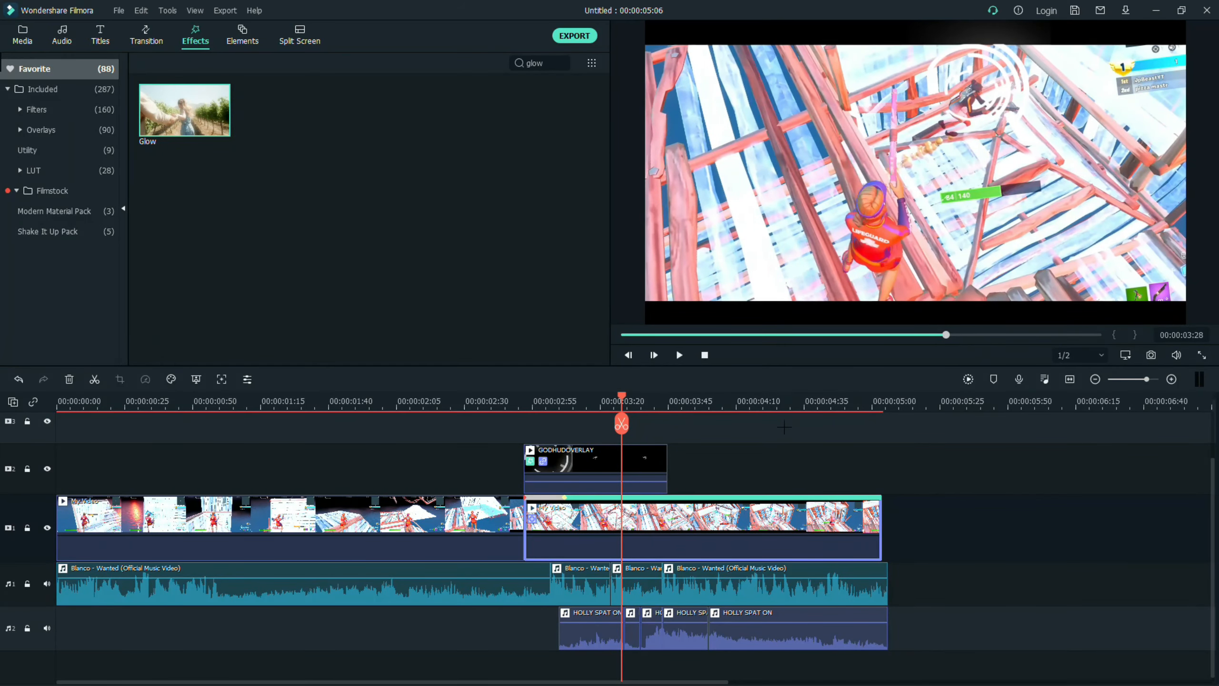
pyautogui.click(784, 426)
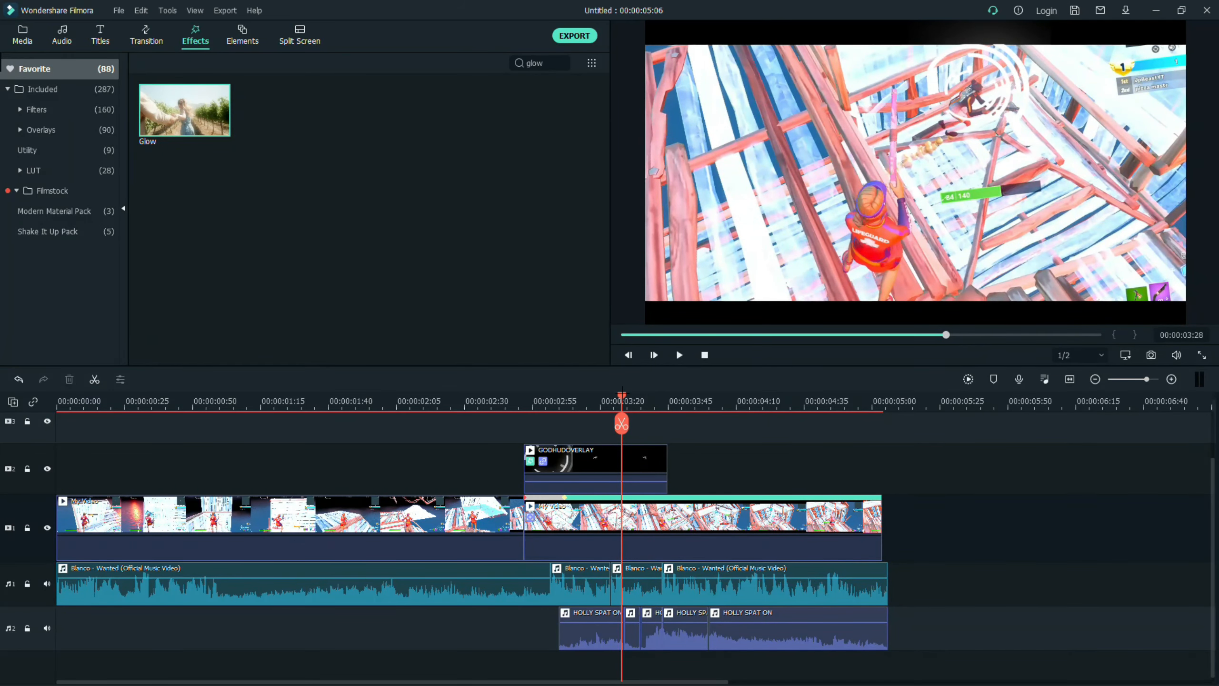
# Search the effects for comi and preview the Comic Book effect
pyautogui.moveTo(621, 422); pyautogui.dragTo(553, 422)
pyautogui.click(562, 63)
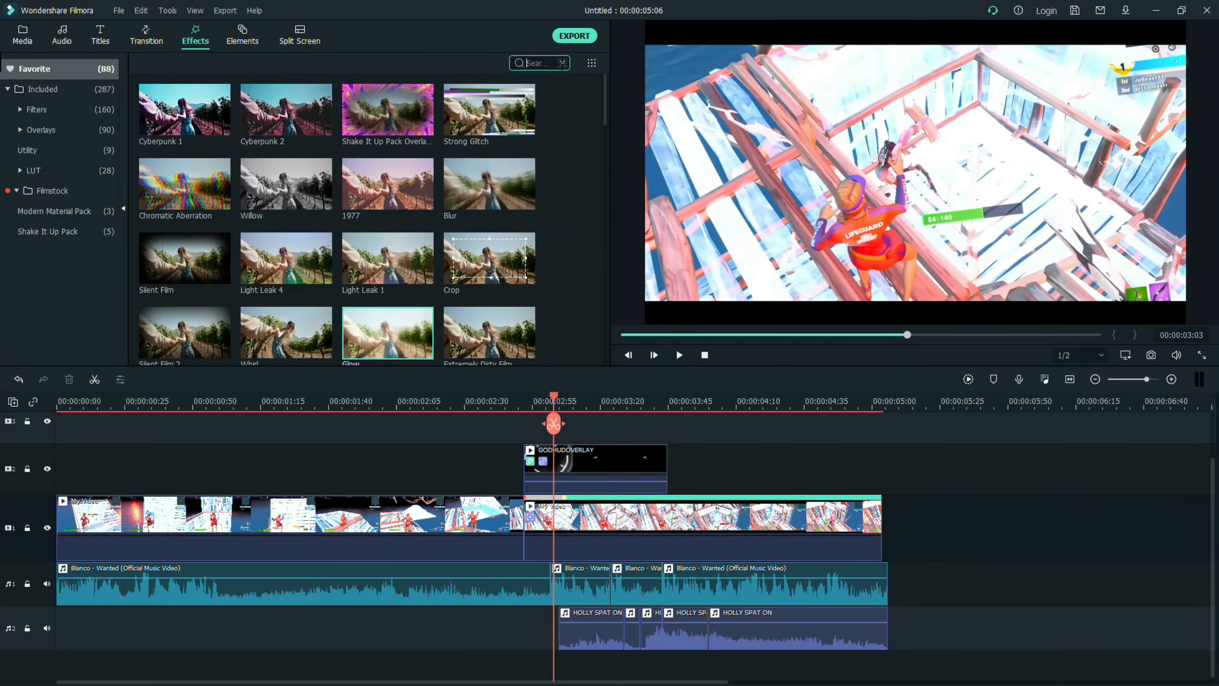
pyautogui.write('comi')
pyautogui.click(185, 110)
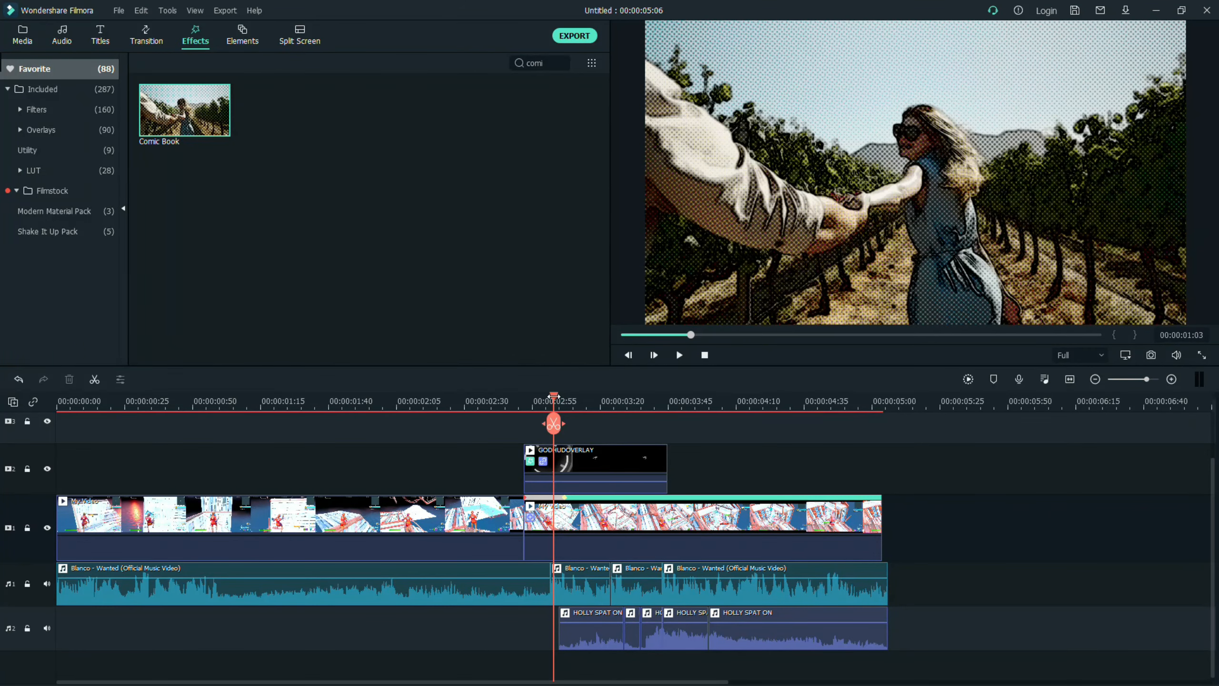
# Split the second My Video clip at 00:00:03:43, just before the end of the overlay
pyautogui.moveTo(553, 422); pyautogui.dragTo(521, 422)
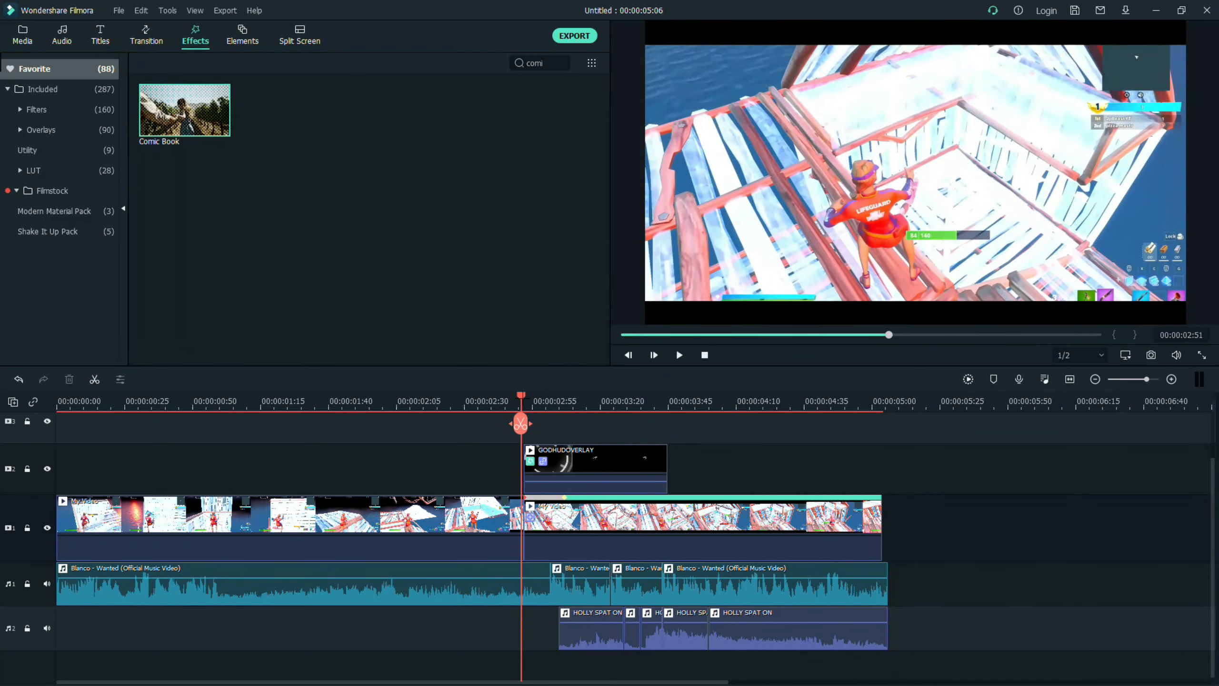
pyautogui.click(540, 487)
pyautogui.moveTo(541, 483); pyautogui.dragTo(541, 503)
pyautogui.moveTo(521, 423); pyautogui.dragTo(661, 424)
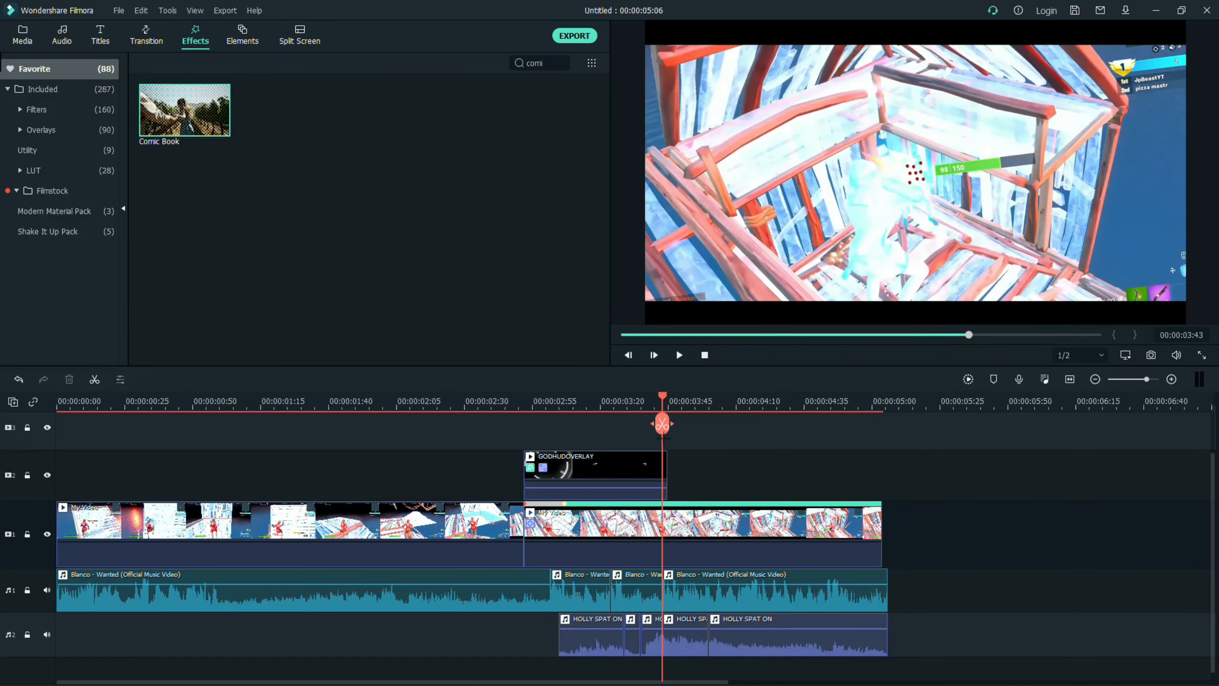
pyautogui.click(696, 549)
pyautogui.click(662, 423)
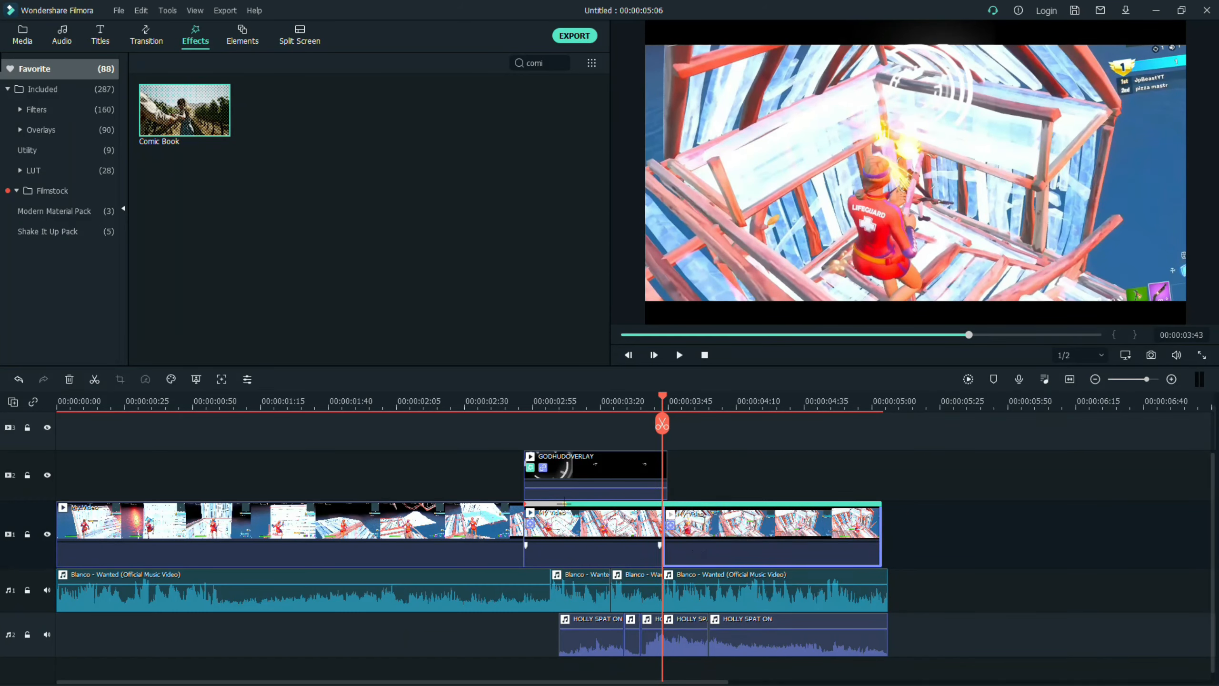
# Apply Comic Book to the My Video clip beneath the overlay, set its size to 14 and raise its speed
pyautogui.click(559, 516)
pyautogui.doubleClick(559, 516)
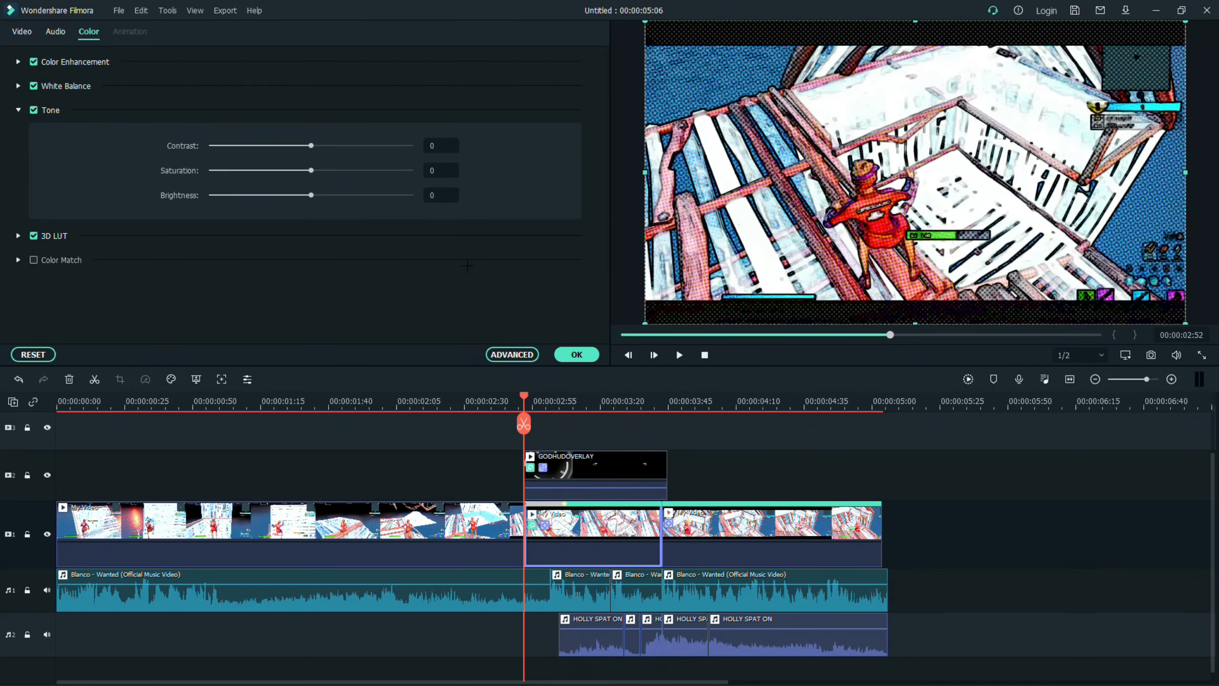
pyautogui.click(24, 32)
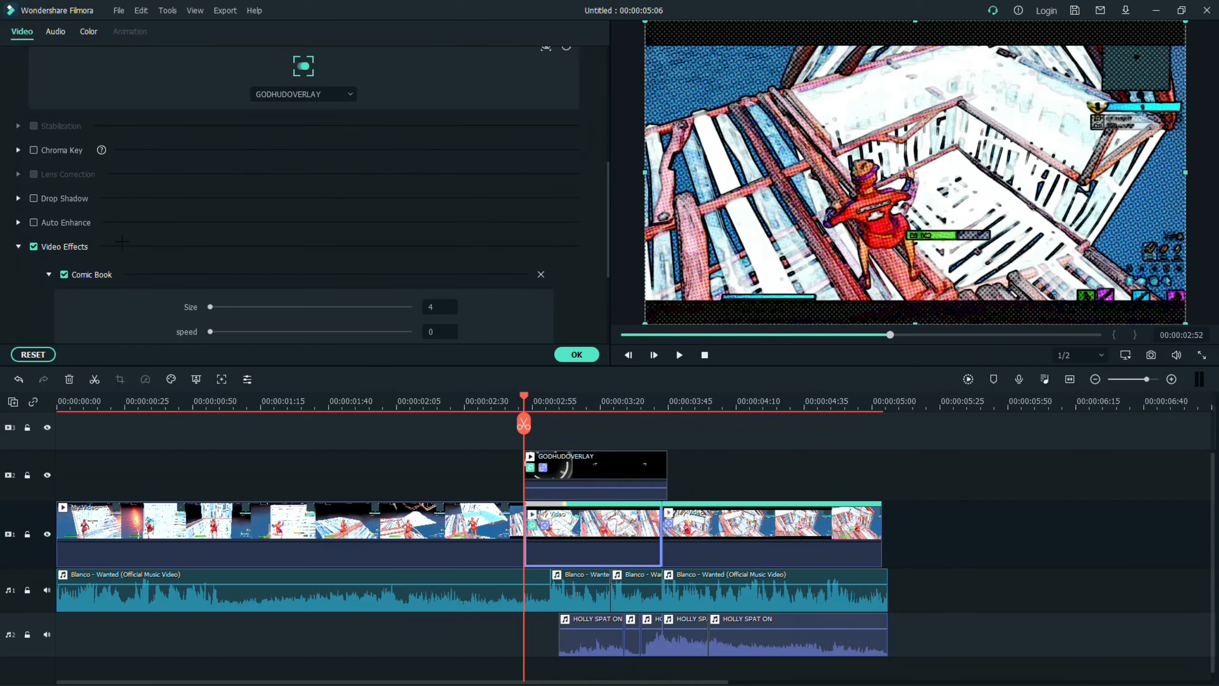
pyautogui.scroll(-3, 234, 157)
pyautogui.moveTo(211, 177); pyautogui.dragTo(232, 178)
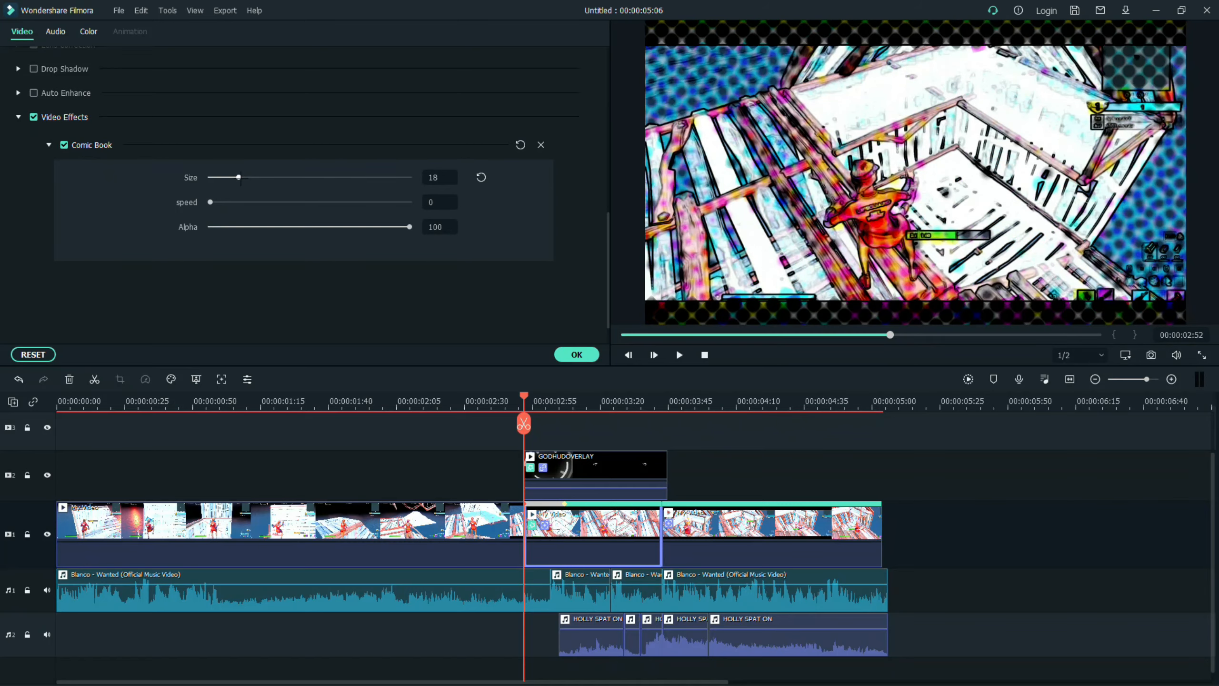
pyautogui.moveTo(239, 179); pyautogui.dragTo(231, 181)
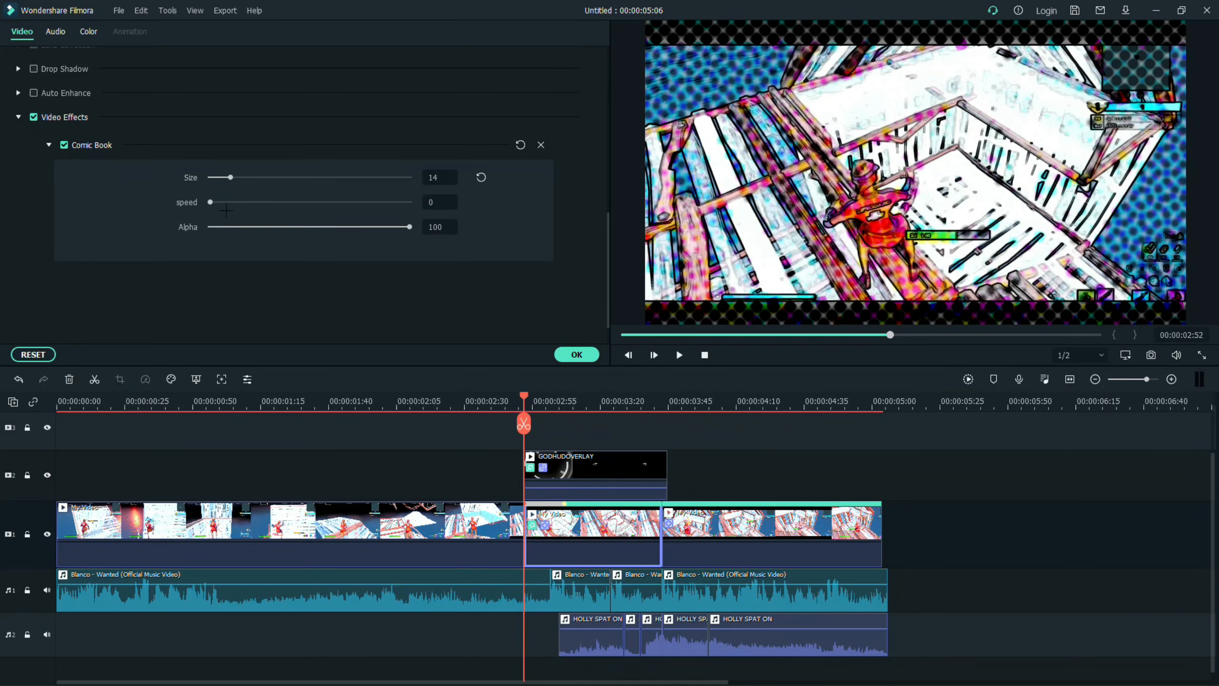
pyautogui.moveTo(210, 202); pyautogui.dragTo(308, 227)
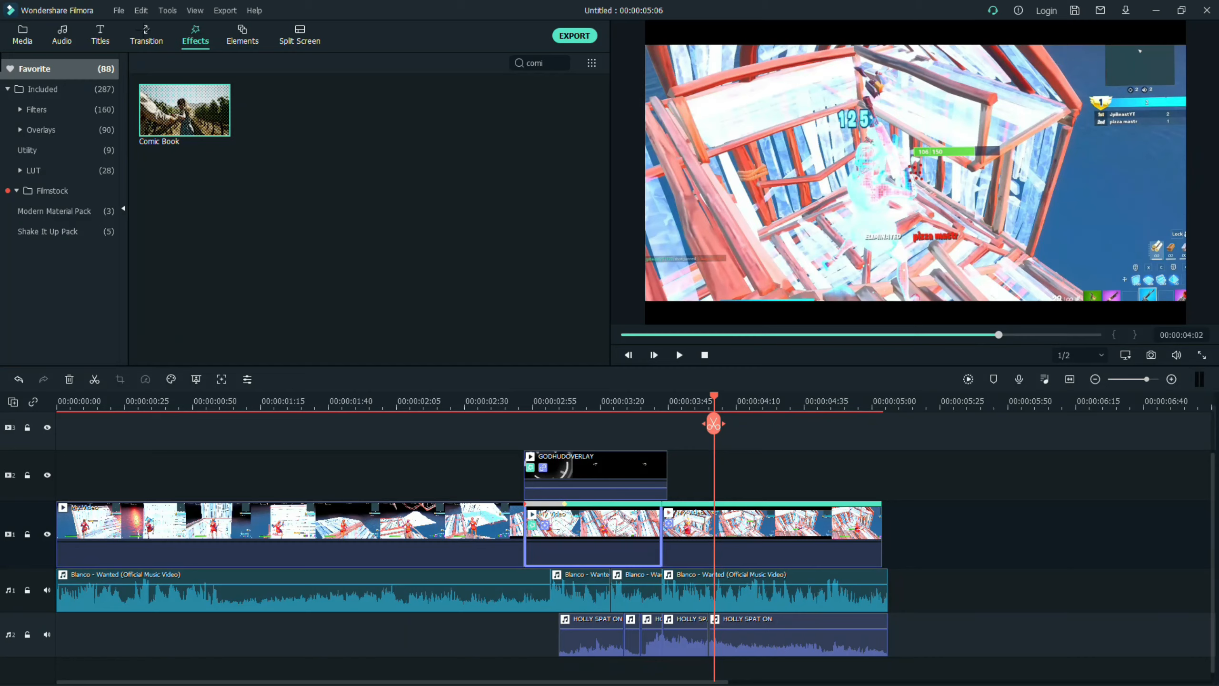
# Add a Dissolve transition between the first and second My Video clips and play back the section around it
pyautogui.click(146, 32)
pyautogui.moveTo(286, 110); pyautogui.dragTo(540, 528)
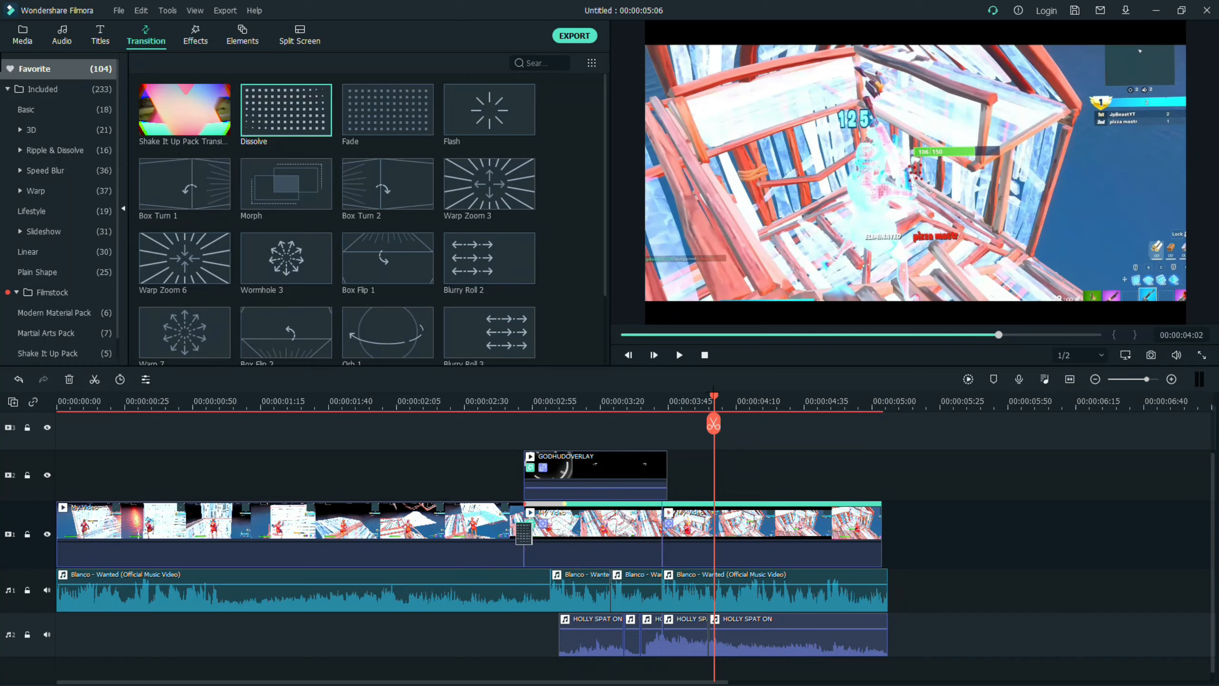
pyautogui.moveTo(714, 398); pyautogui.dragTo(472, 399)
pyautogui.press('space')
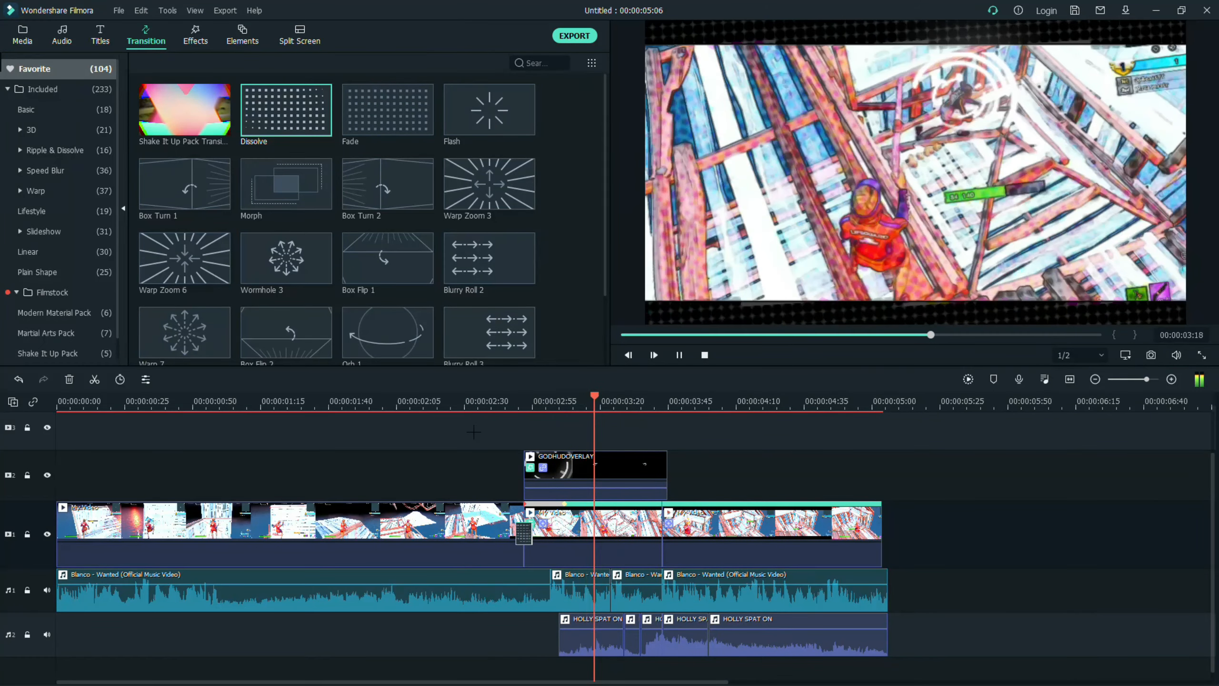
pyautogui.moveTo(787, 401); pyautogui.dragTo(551, 422)
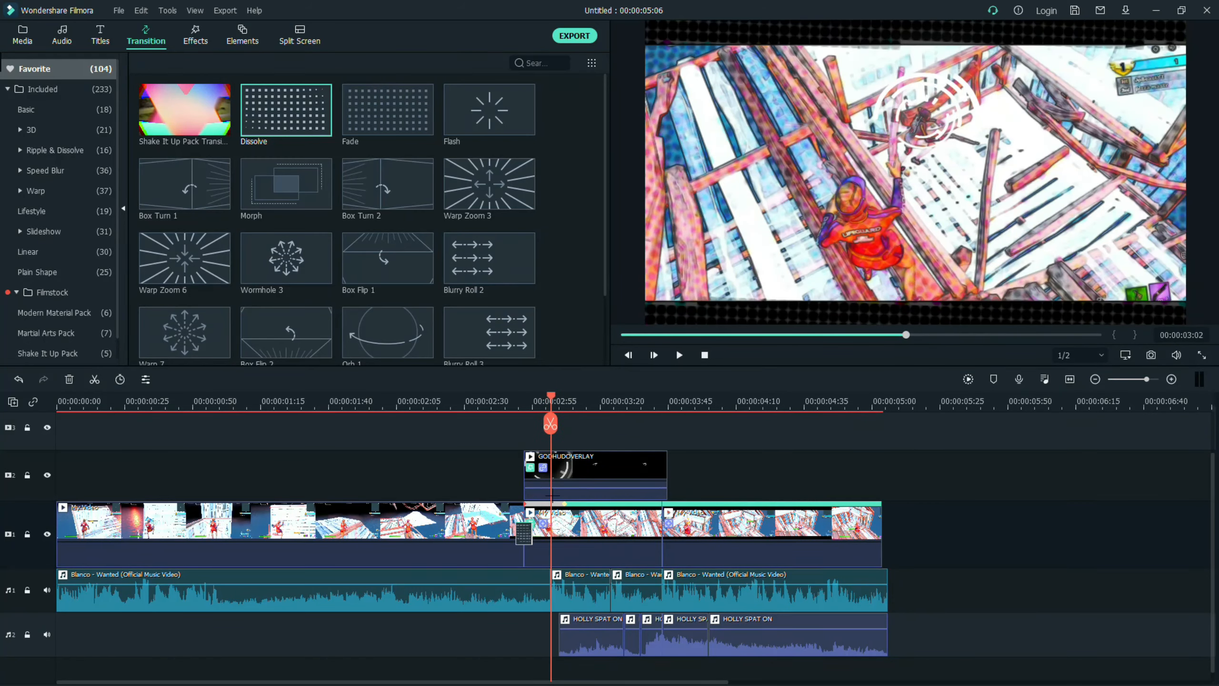
# Split the My Video clip beneath the overlay at 00:00:03:02 and 00:00:03:24, matching the cuts in the music
pyautogui.click(552, 521)
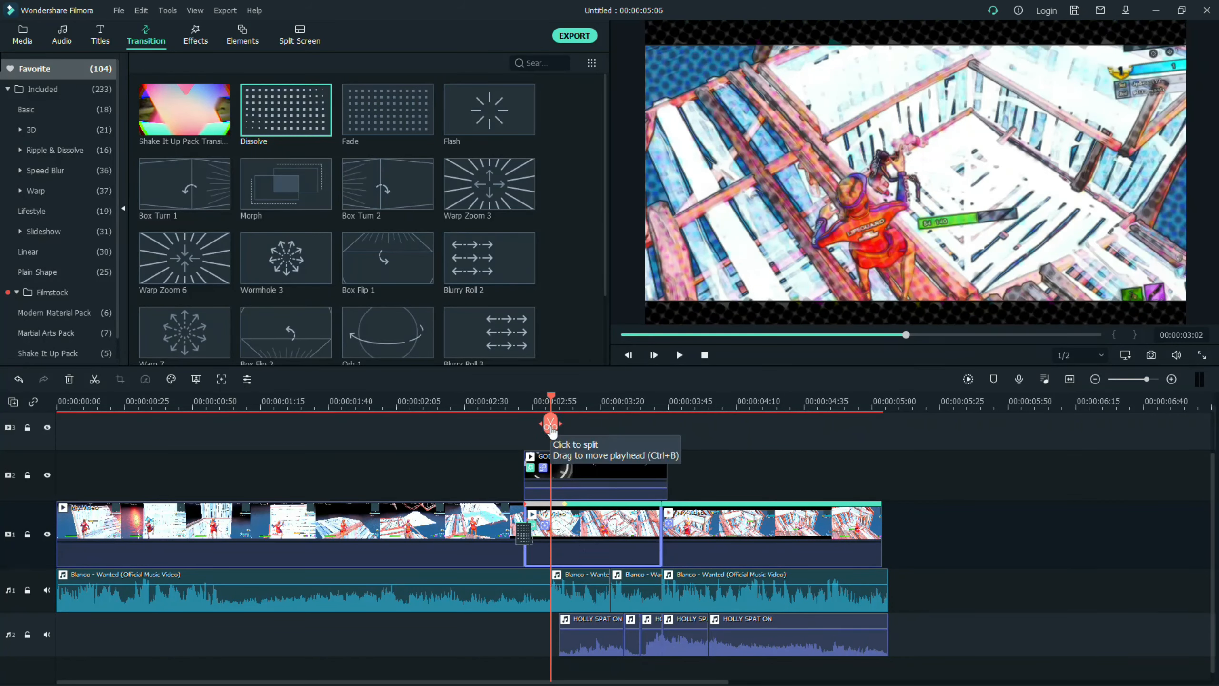
pyautogui.click(551, 427)
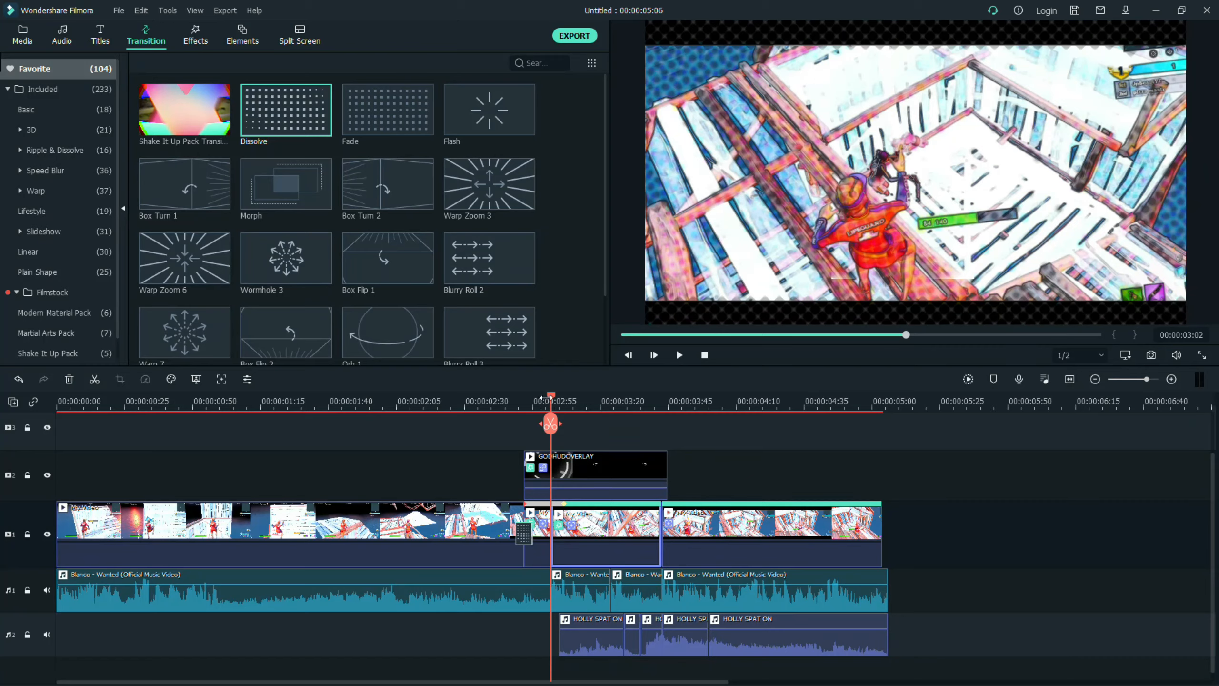
pyautogui.moveTo(541, 398); pyautogui.dragTo(611, 399)
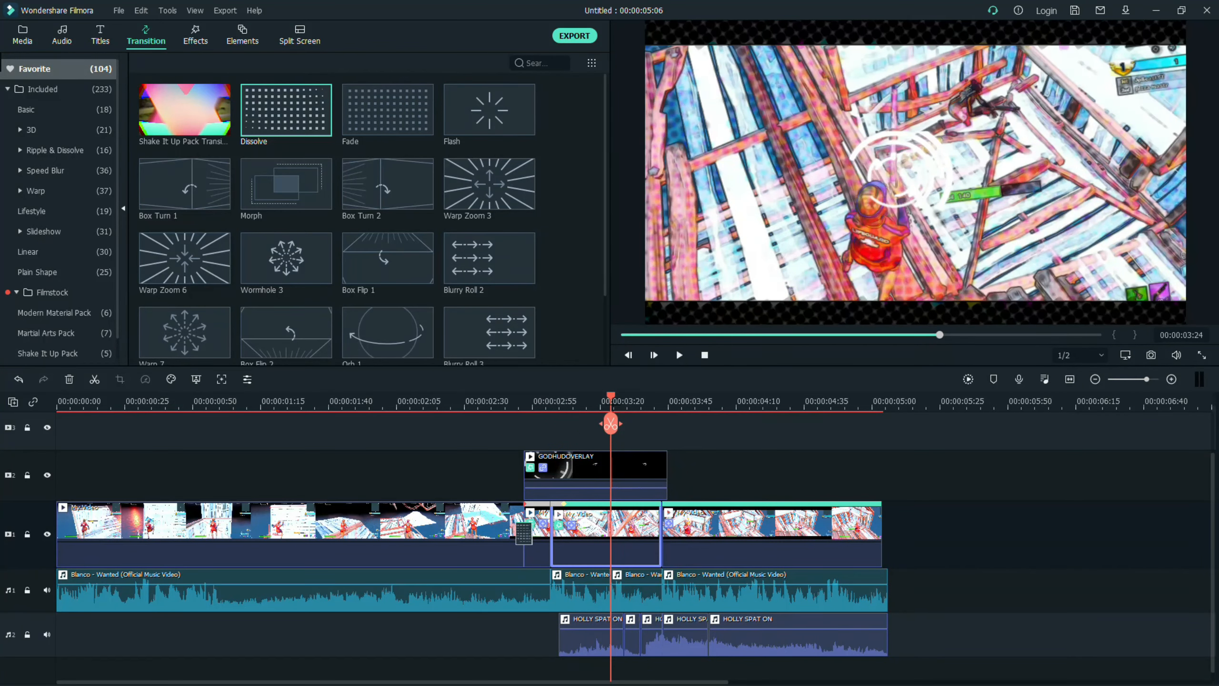
pyautogui.click(610, 423)
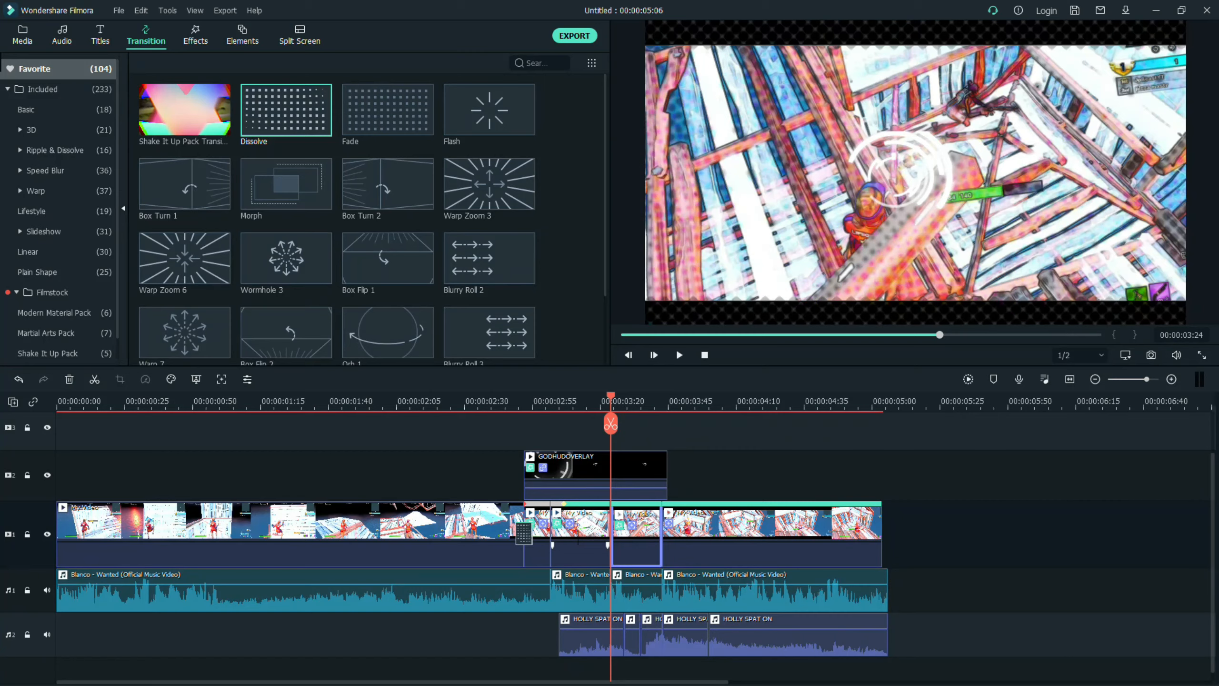
pyautogui.click(578, 537)
pyautogui.click(534, 530)
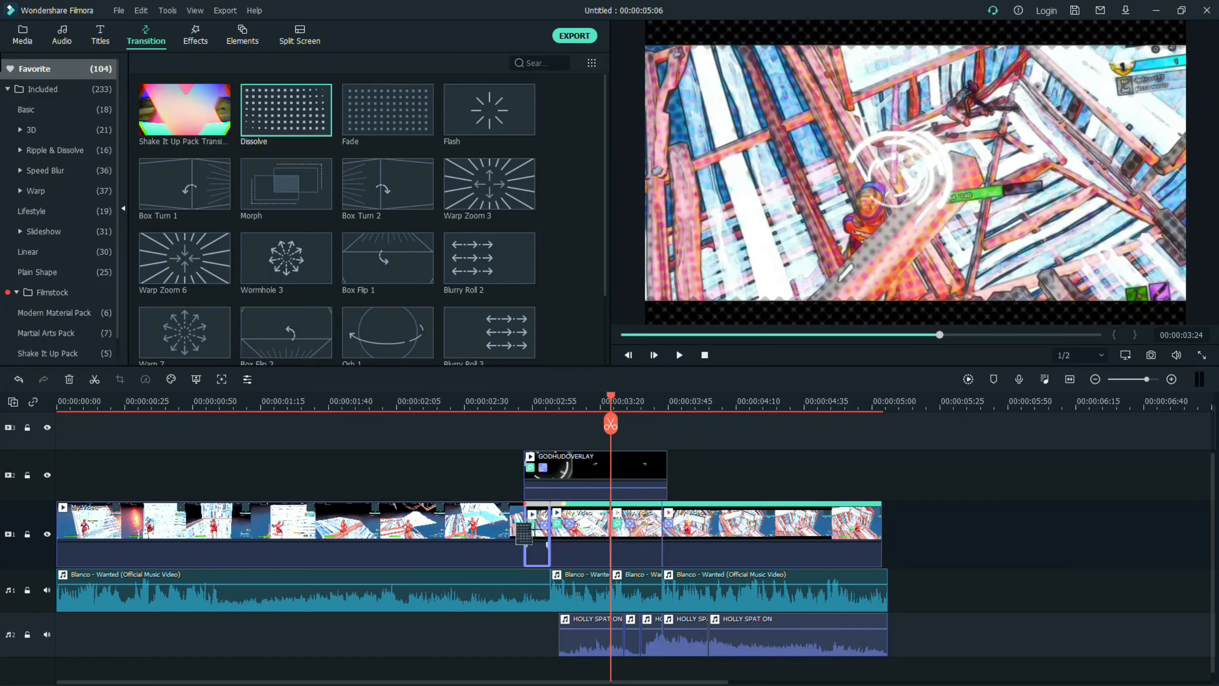
# Add the Red sample color on the track above GODHUDOVERLAY and trim it to end with the second My Video section
pyautogui.click(29, 37)
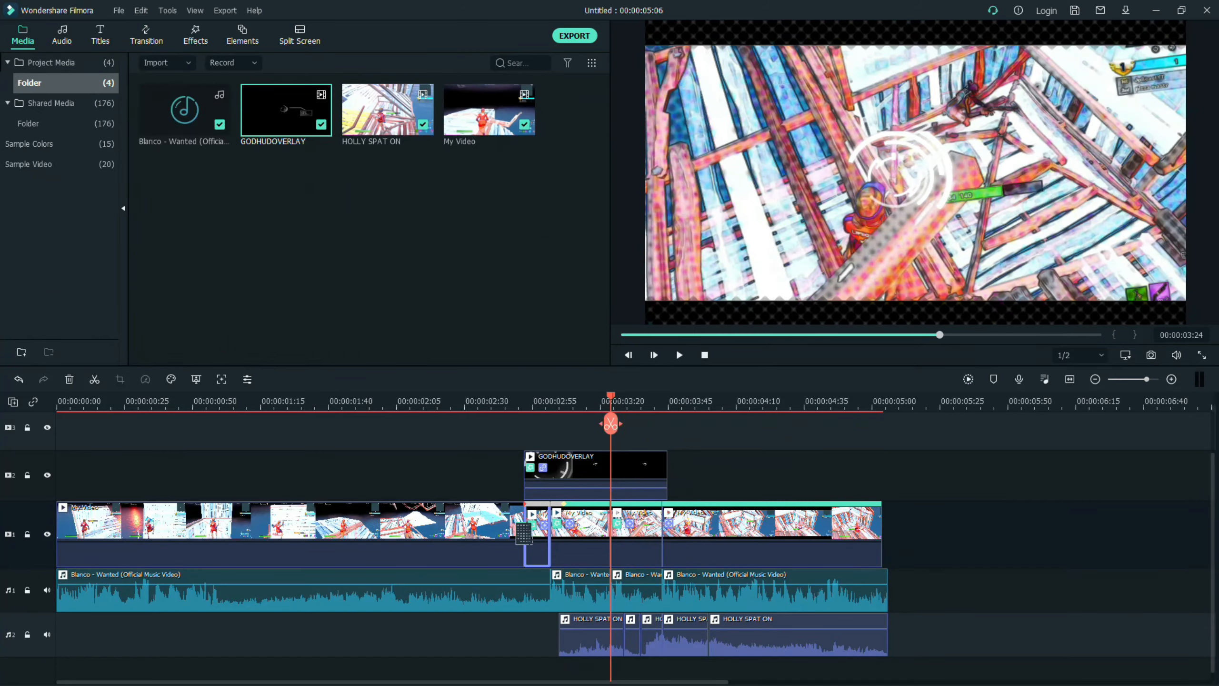
pyautogui.moveTo(611, 423); pyautogui.dragTo(546, 423)
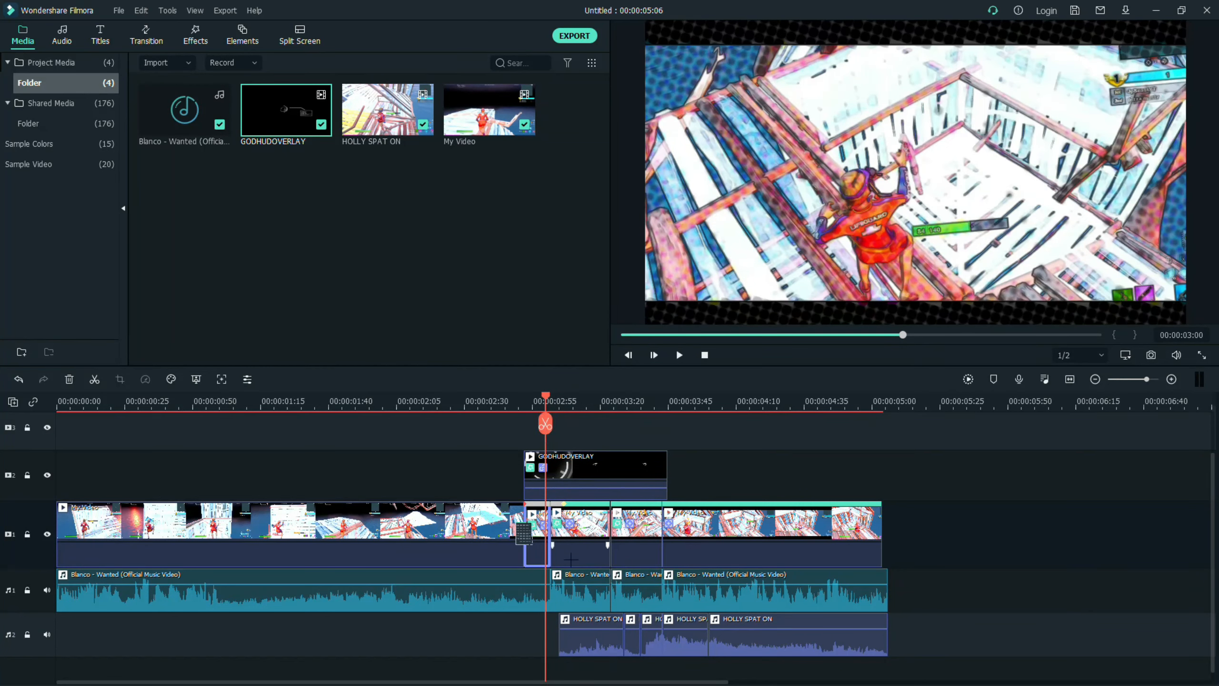
pyautogui.click(42, 105)
pyautogui.click(38, 144)
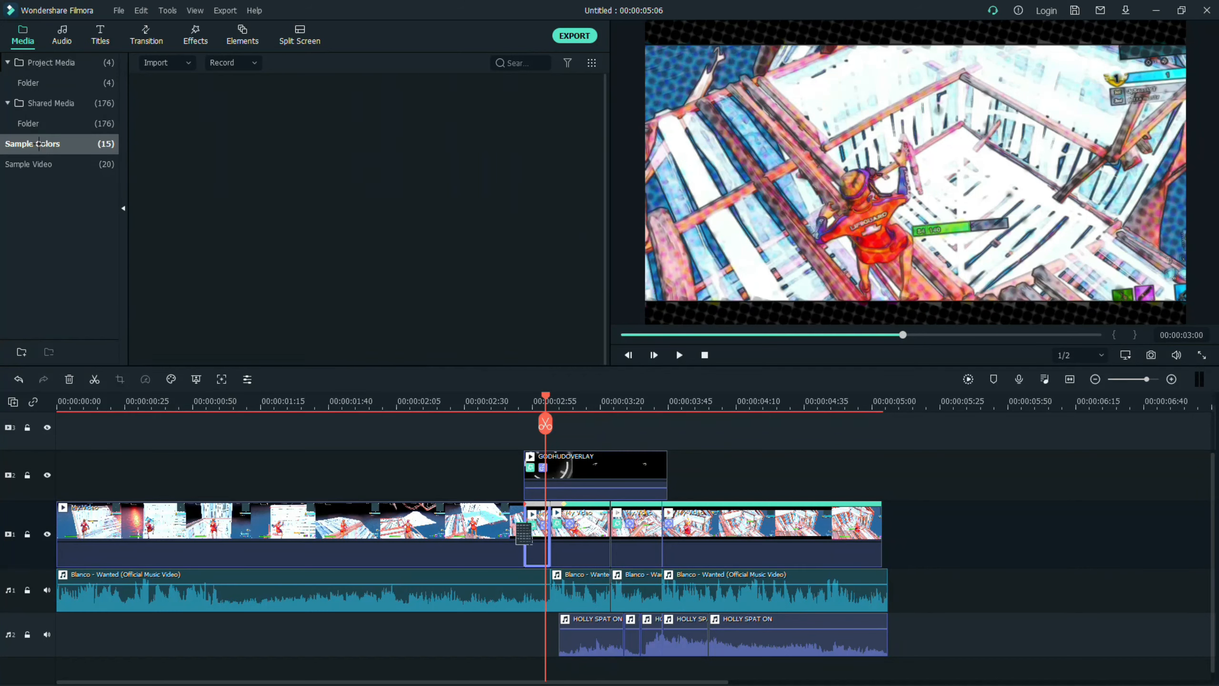
pyautogui.scroll(-1, 379, 288)
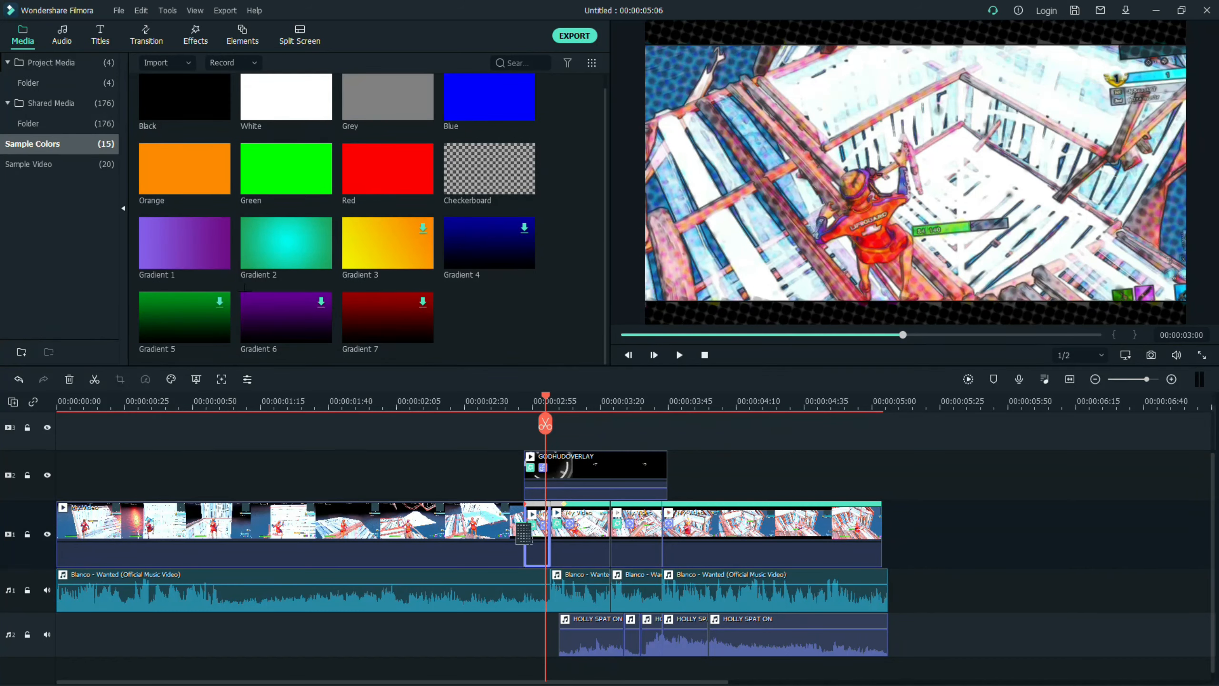
pyautogui.moveTo(355, 192); pyautogui.dragTo(533, 427)
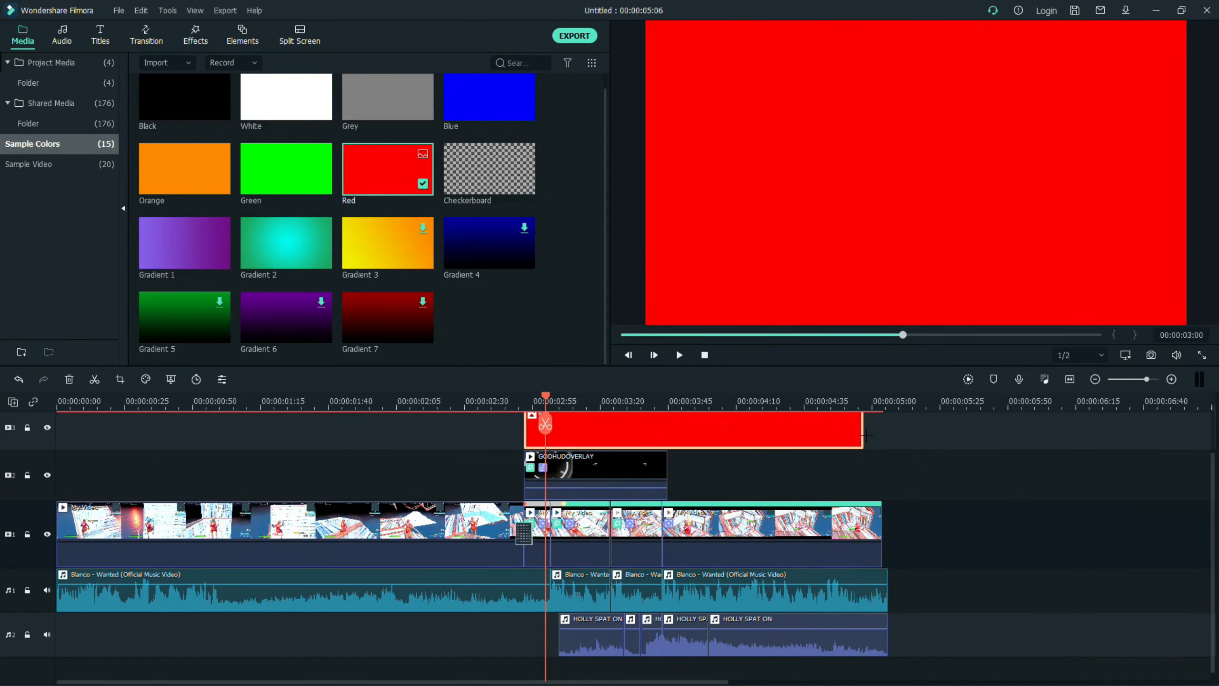
pyautogui.moveTo(863, 435); pyautogui.dragTo(661, 434)
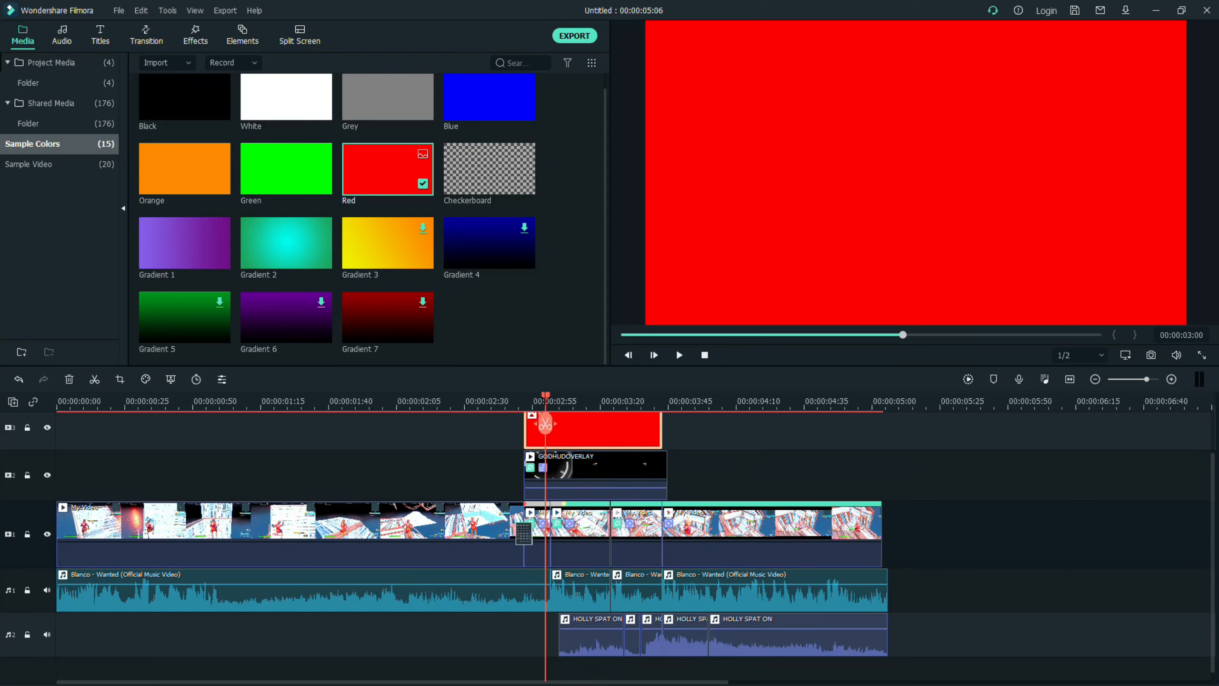
# Split the Red clip at 00:00:03:02 and 00:00:03:24 to match the music cuts
pyautogui.moveTo(546, 424); pyautogui.dragTo(550, 424)
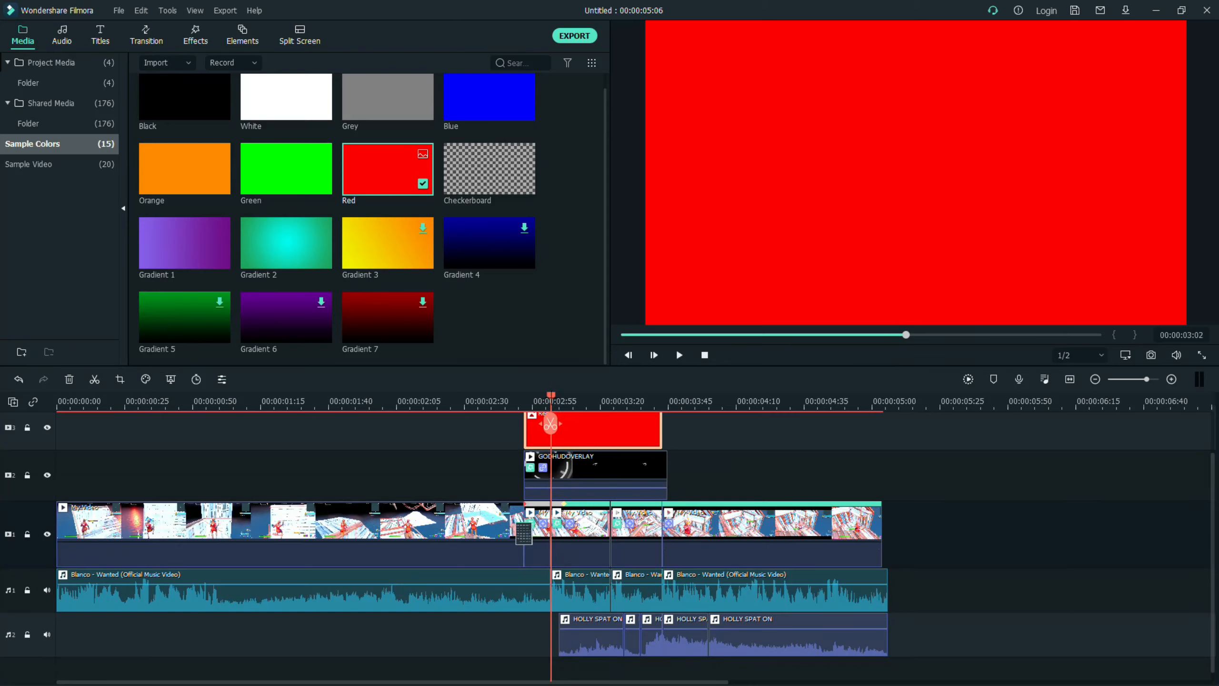
pyautogui.click(550, 424)
pyautogui.moveTo(550, 424); pyautogui.dragTo(610, 423)
pyautogui.click(611, 424)
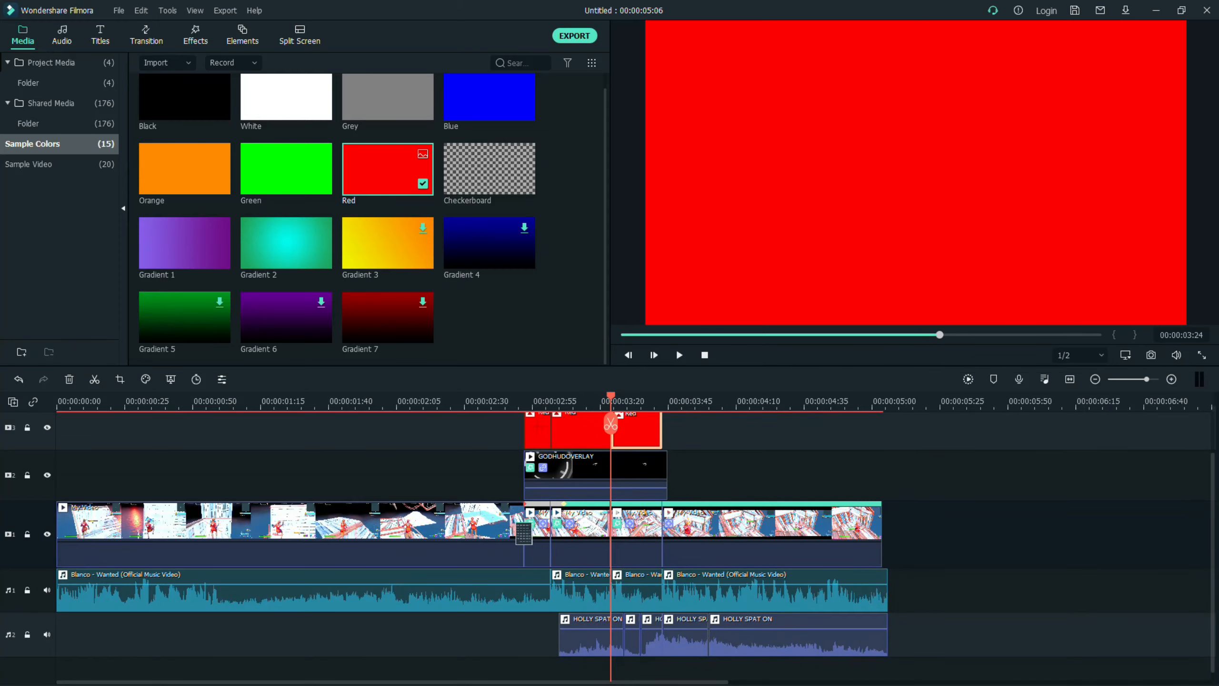
# Set the first Red clip's blending mode to Overlay and lower its opacity to 72.93%
pyautogui.doubleClick(526, 425)
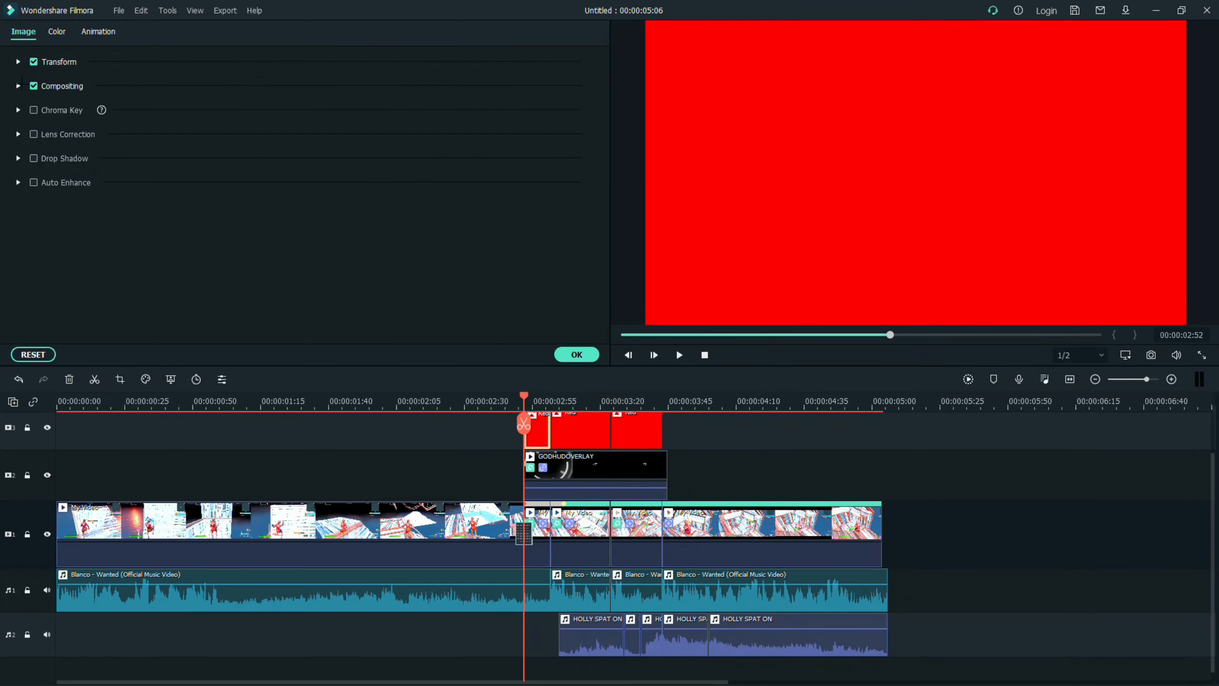
pyautogui.click(18, 85)
pyautogui.click(288, 122)
pyautogui.scroll(-2, 245, 231)
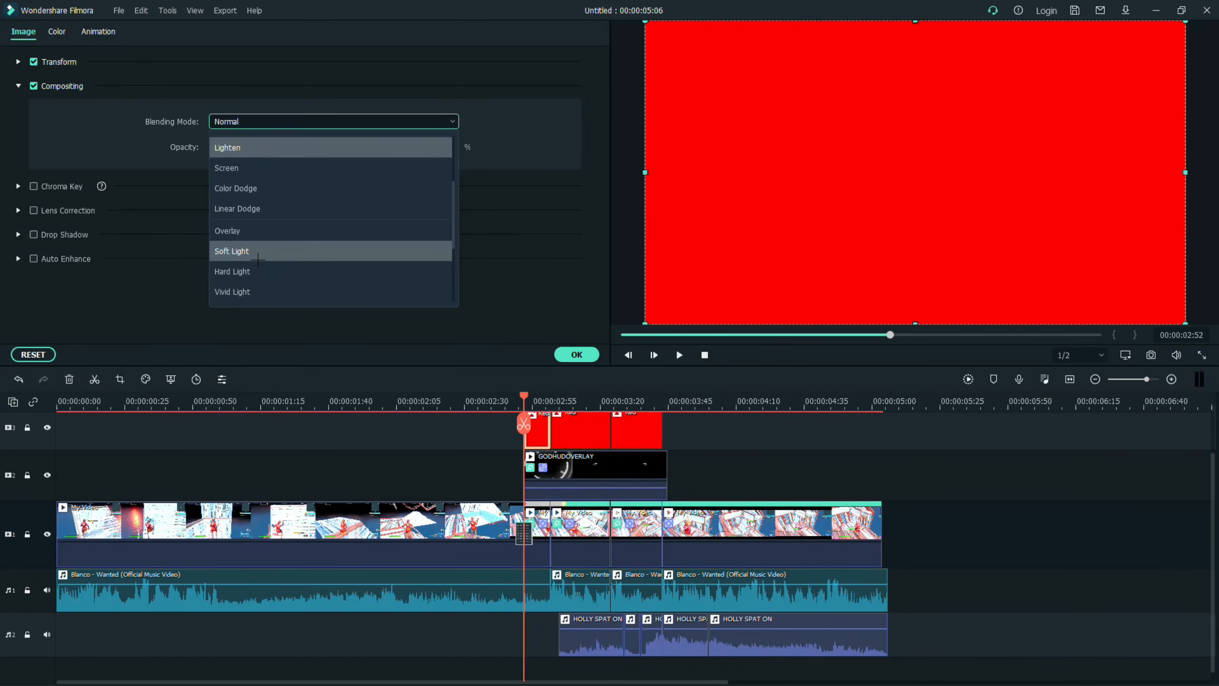
pyautogui.click(244, 233)
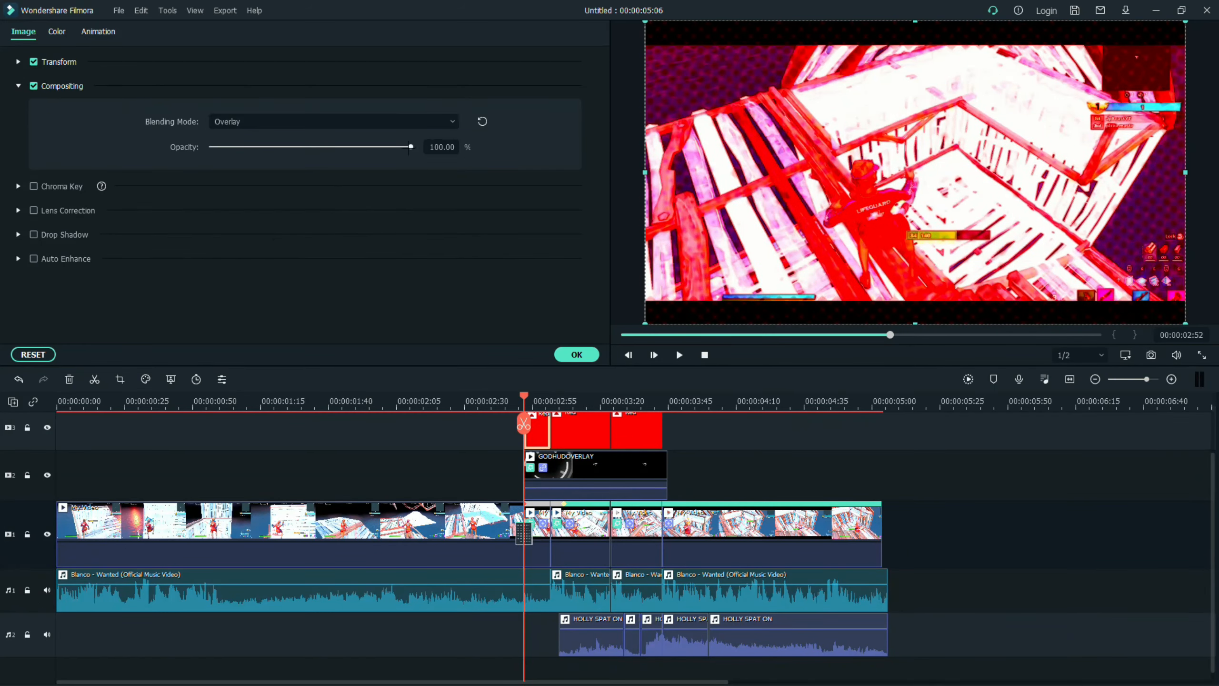
pyautogui.moveTo(411, 147); pyautogui.dragTo(357, 146)
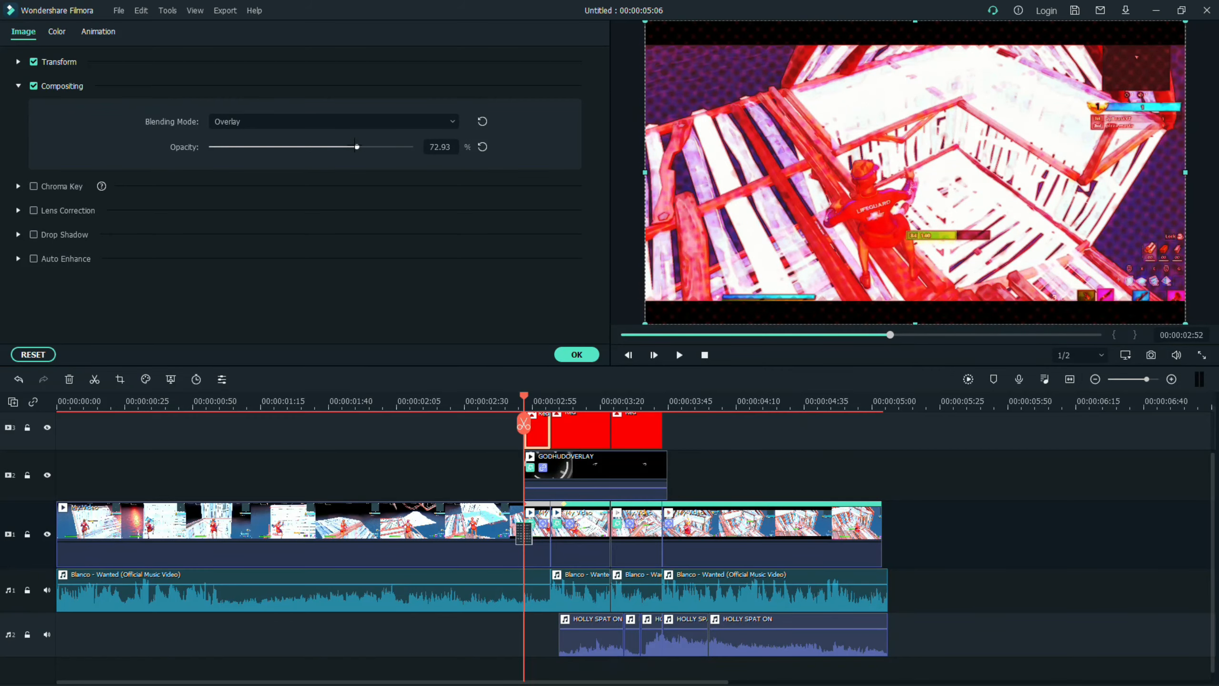
# Try the Soft Light, Vivid Light and Screen blending modes on the first Red clip, then restore Overlay
pyautogui.click(398, 122)
pyautogui.click(241, 249)
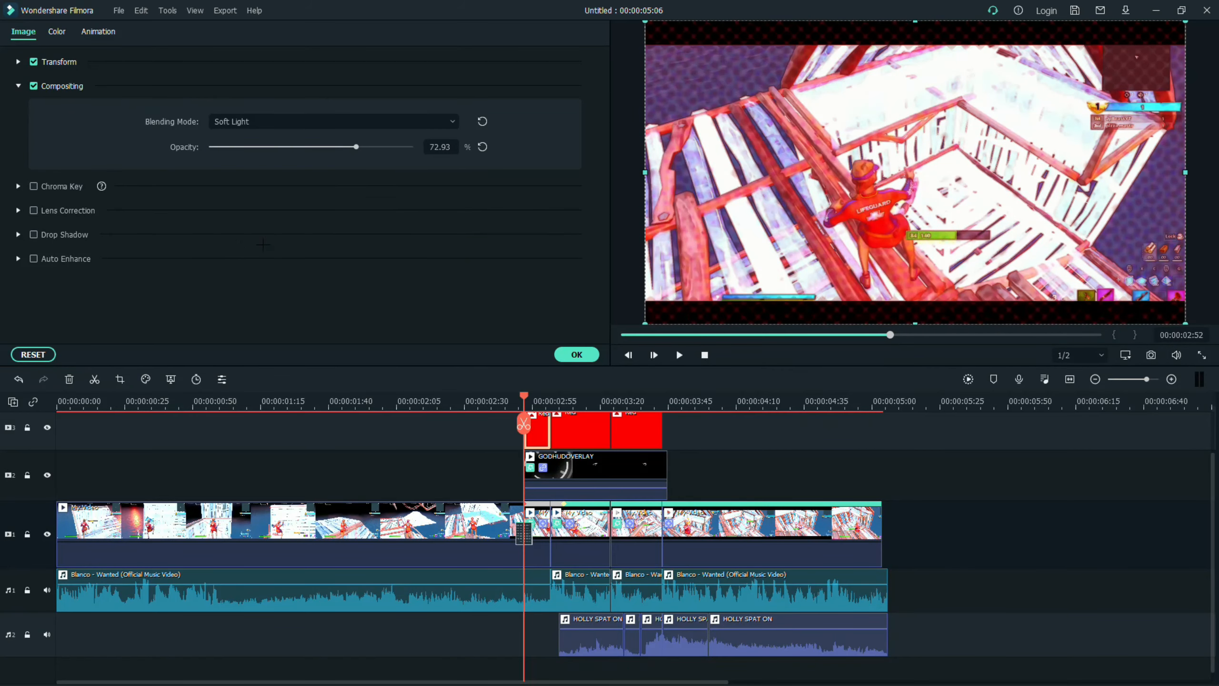
pyautogui.click(328, 122)
pyautogui.scroll(-2, 328, 231)
pyautogui.click(328, 245)
pyautogui.click(329, 122)
pyautogui.scroll(2, 283, 210)
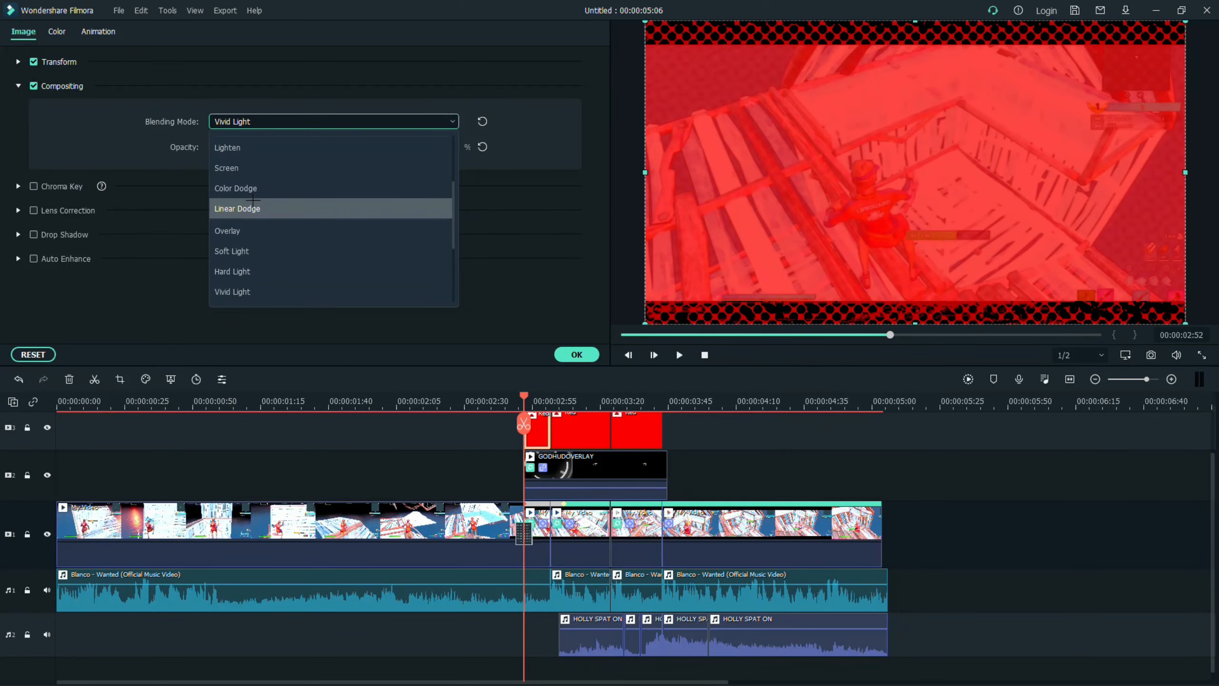
pyautogui.click(246, 168)
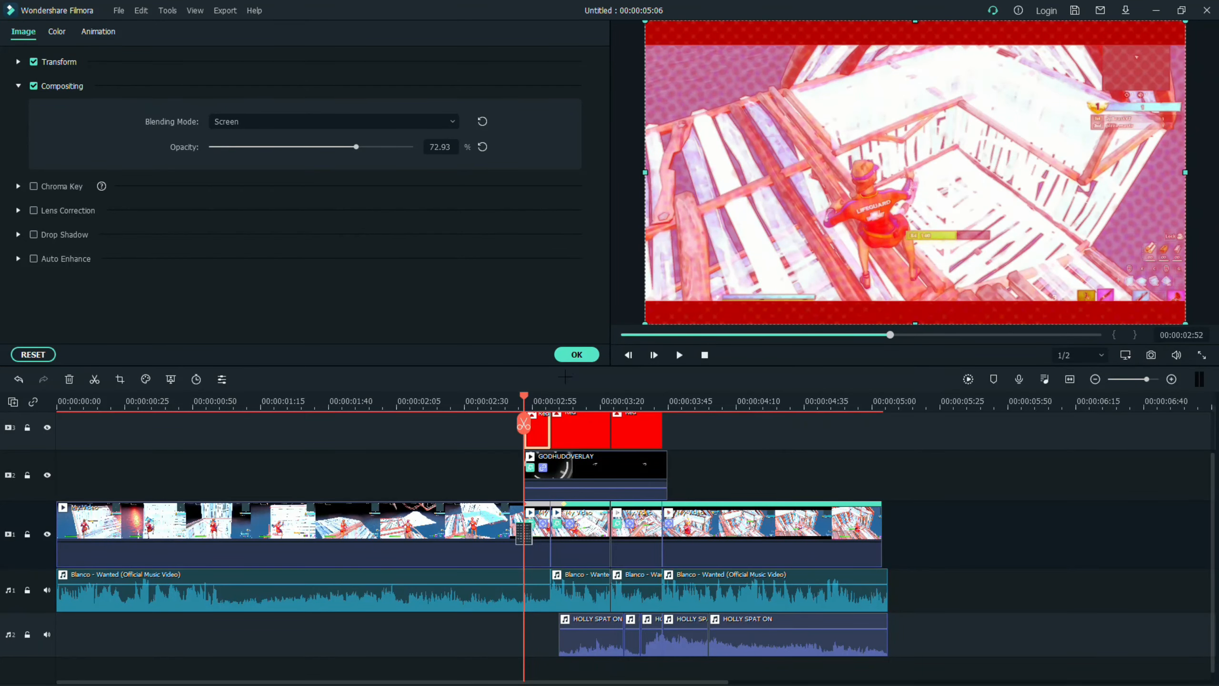
pyautogui.moveTo(524, 423)
pyautogui.mouseDown()
pyautogui.moveTo(566, 423)
pyautogui.moveTo(537, 424)
pyautogui.mouseUp()
pyautogui.click(319, 121)
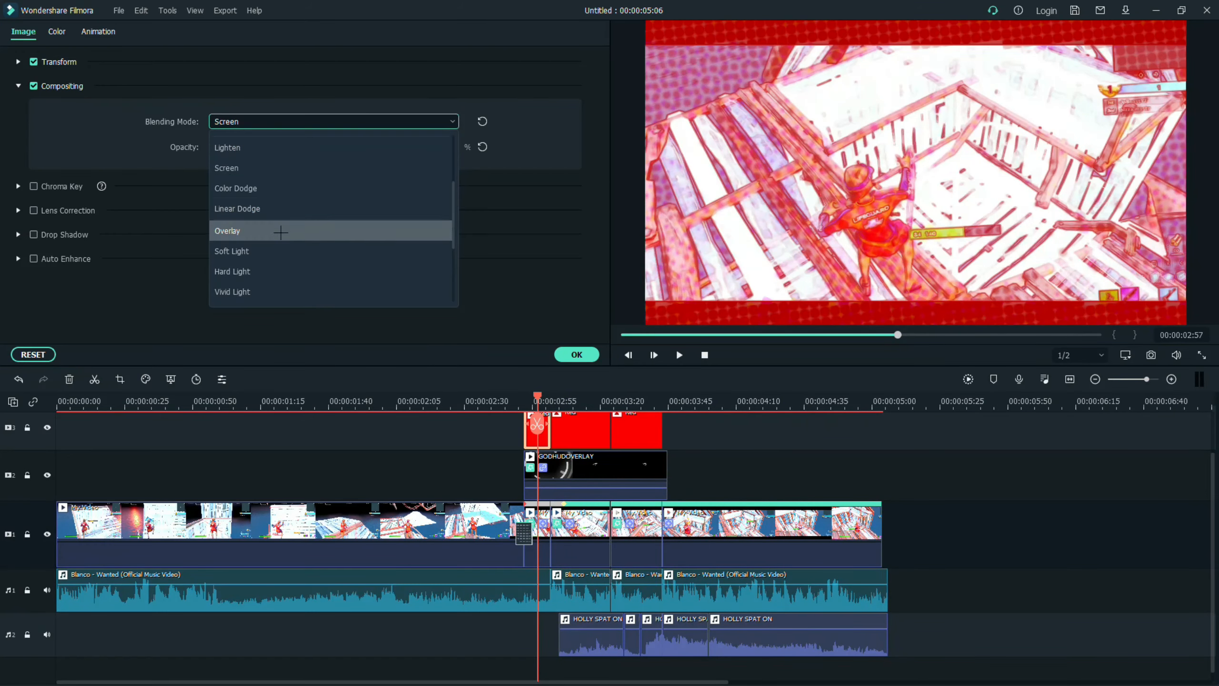
pyautogui.click(281, 231)
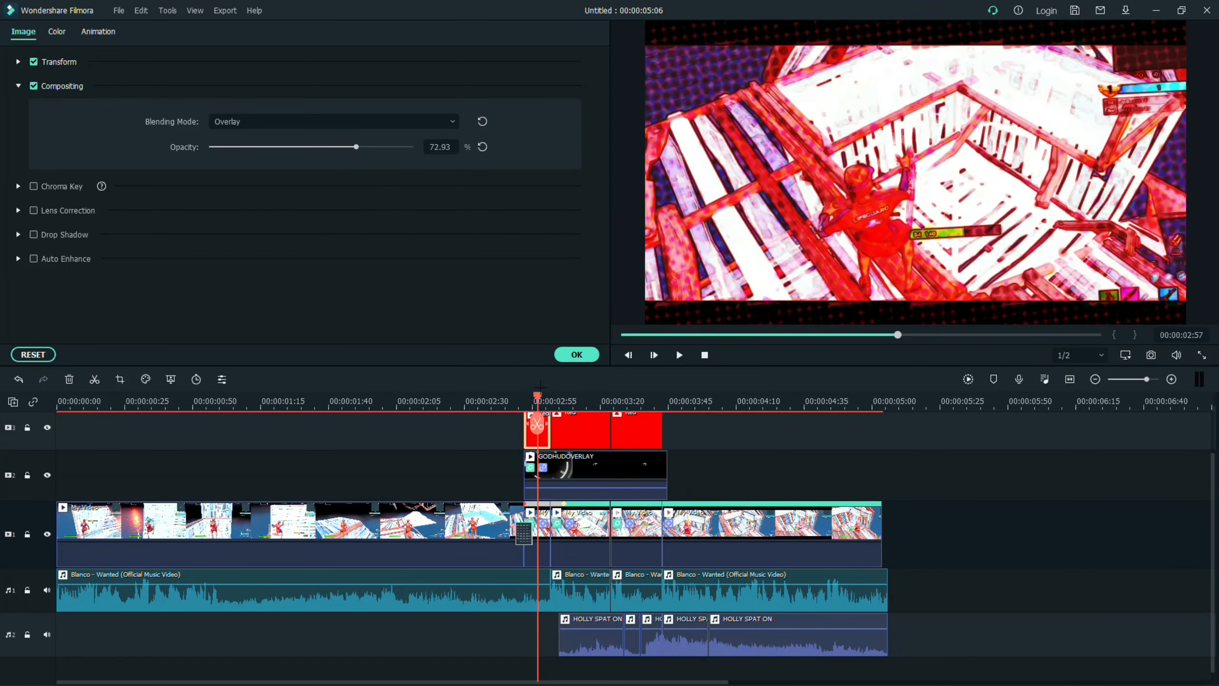
# Set the first Red clip's opacity to 50%
pyautogui.moveTo(537, 424); pyautogui.dragTo(529, 423)
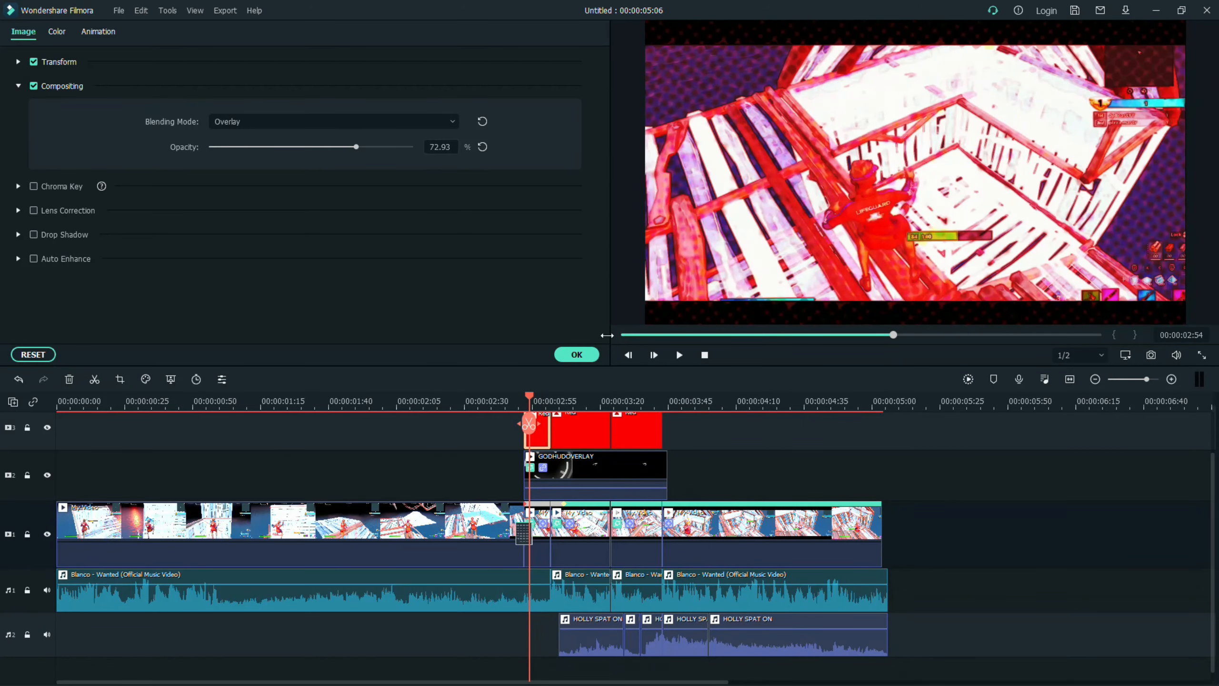
pyautogui.click(444, 150)
pyautogui.write('50')
pyautogui.press('Return')
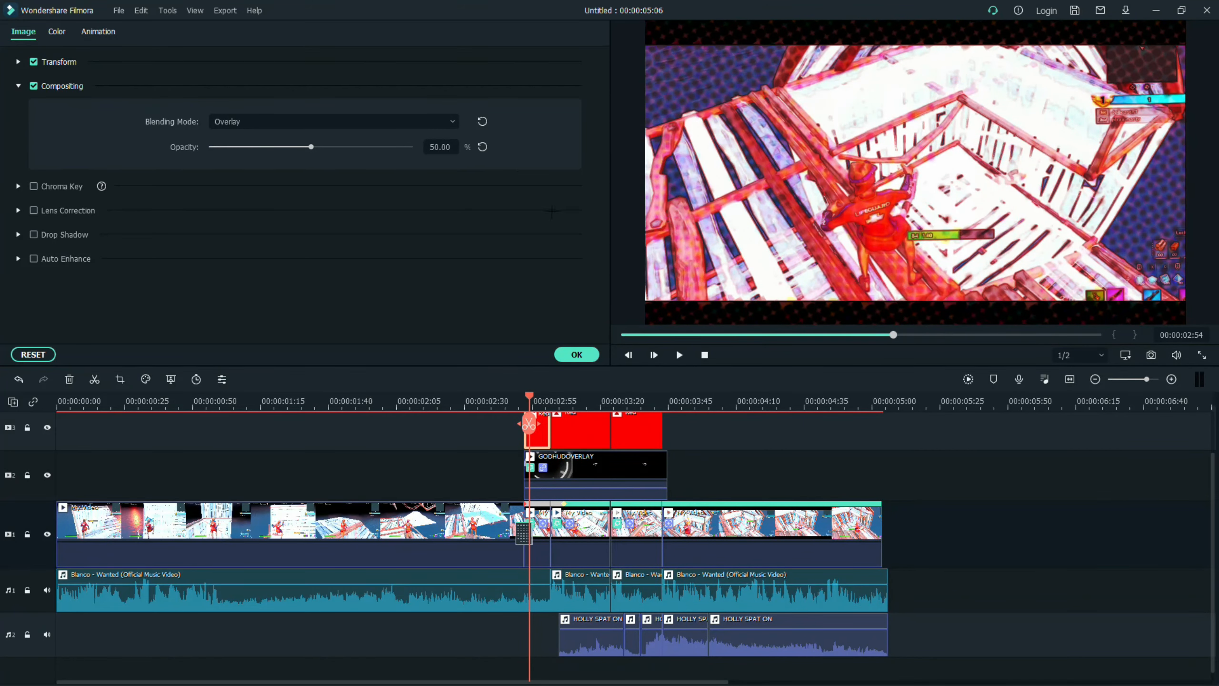
# Set the second Red clip's blending mode to Overlay
pyautogui.click(551, 430)
pyautogui.click(334, 122)
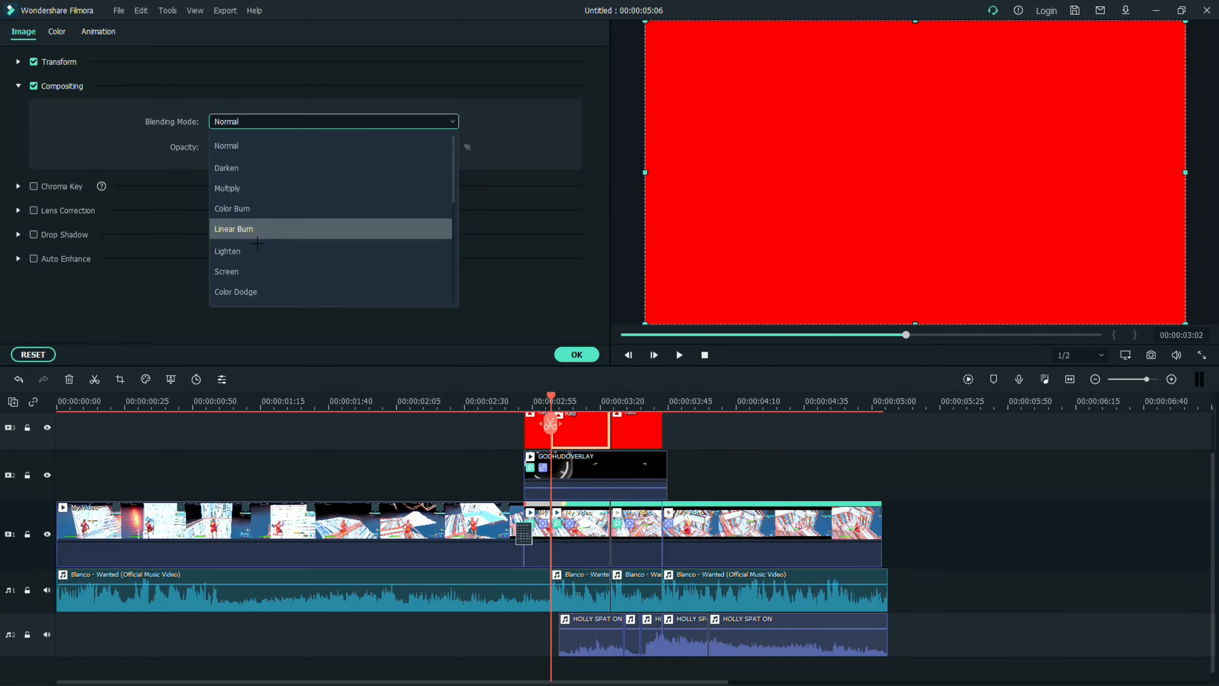
pyautogui.scroll(-1, 249, 265)
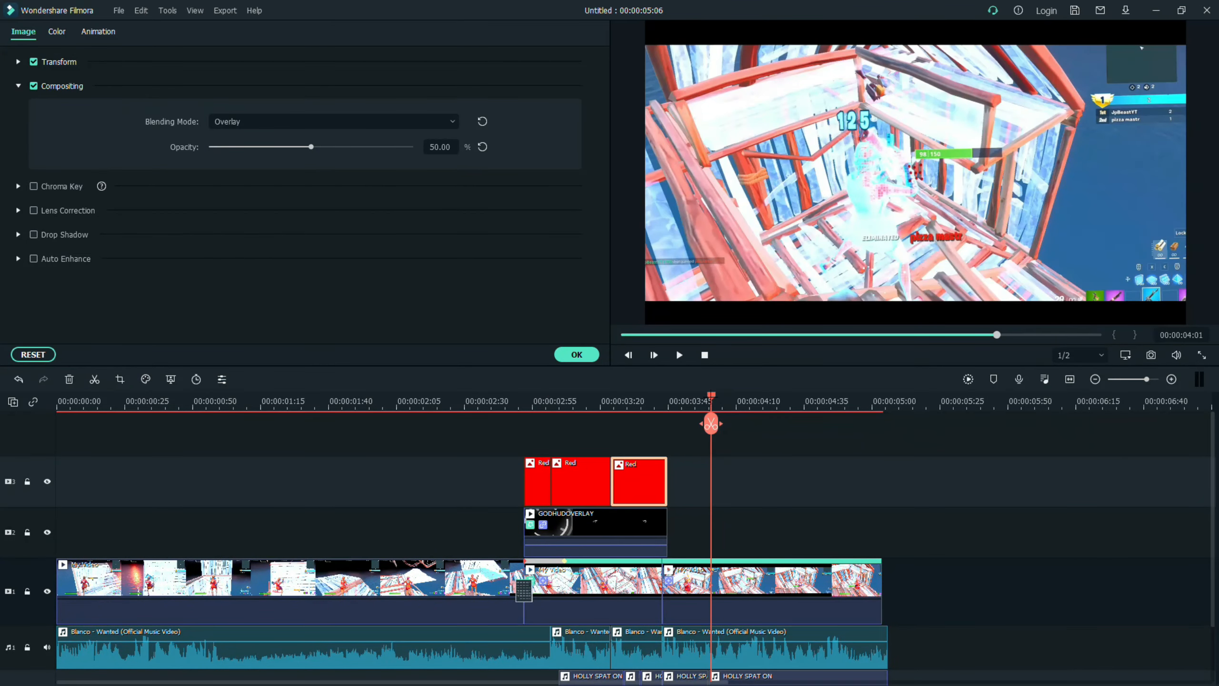
# Move GODHUDOVERLAY to the track above the Red clips and play back that section
pyautogui.moveTo(710, 423); pyautogui.dragTo(592, 424)
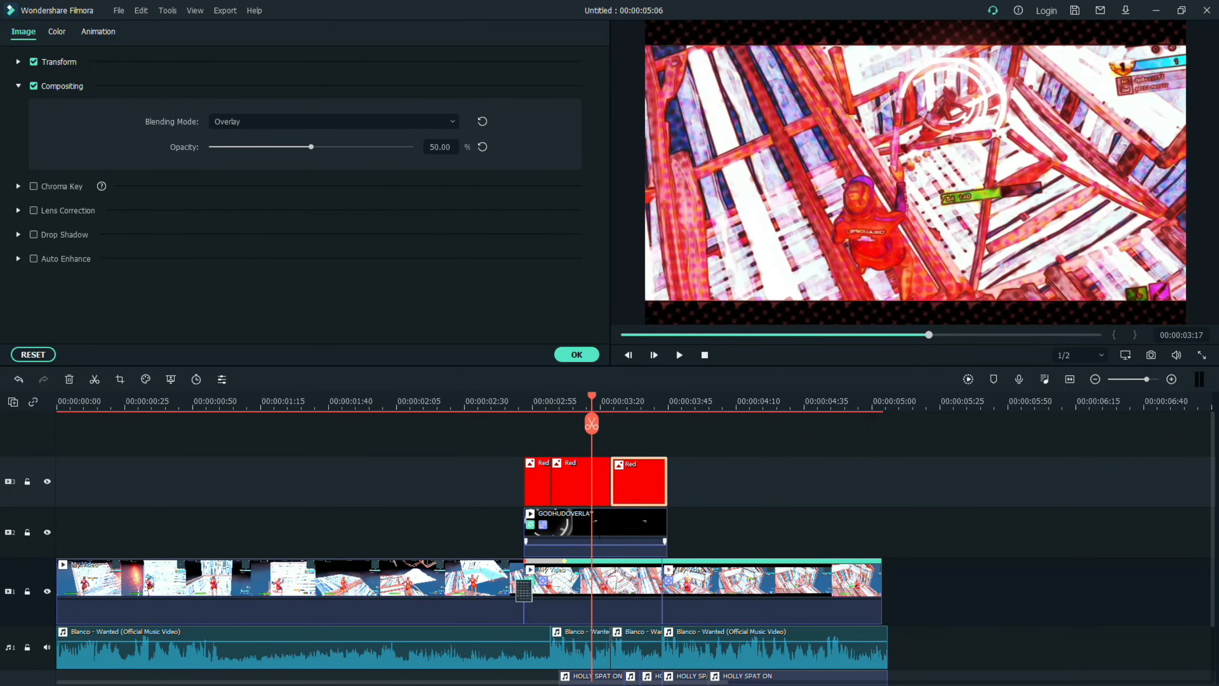
pyautogui.moveTo(600, 526); pyautogui.dragTo(598, 441)
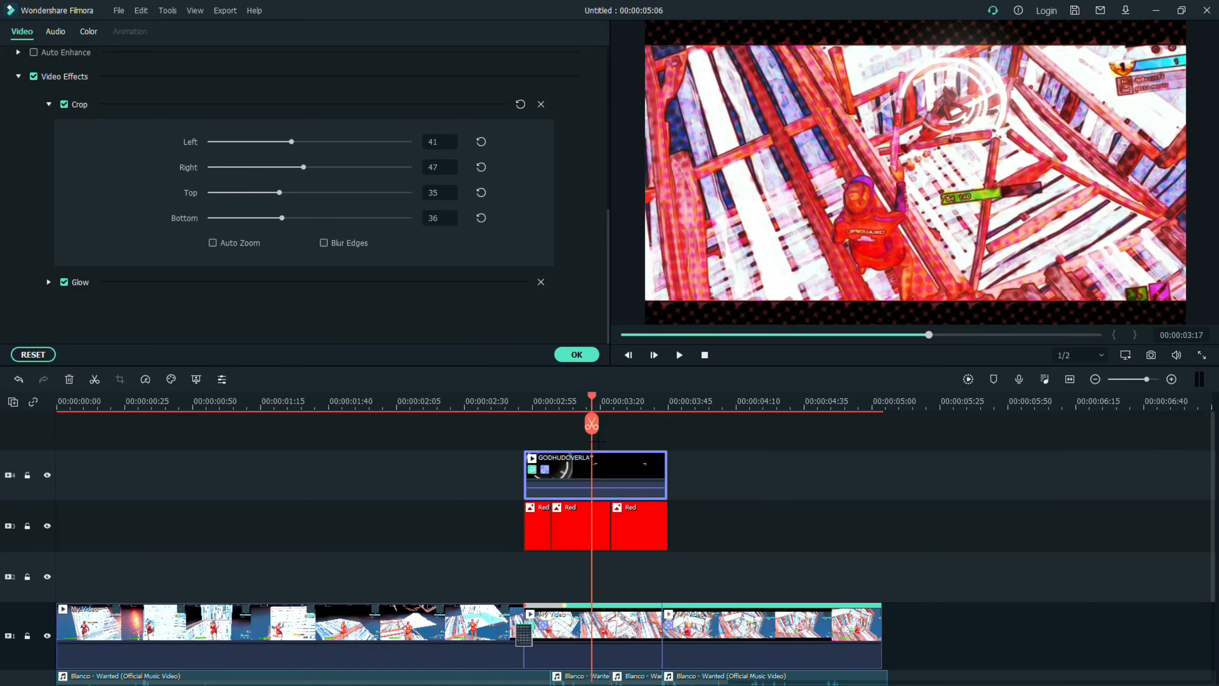
pyautogui.moveTo(723, 540); pyautogui.dragTo(552, 524)
pyautogui.click(641, 482)
pyautogui.click(535, 399)
pyautogui.press('space')
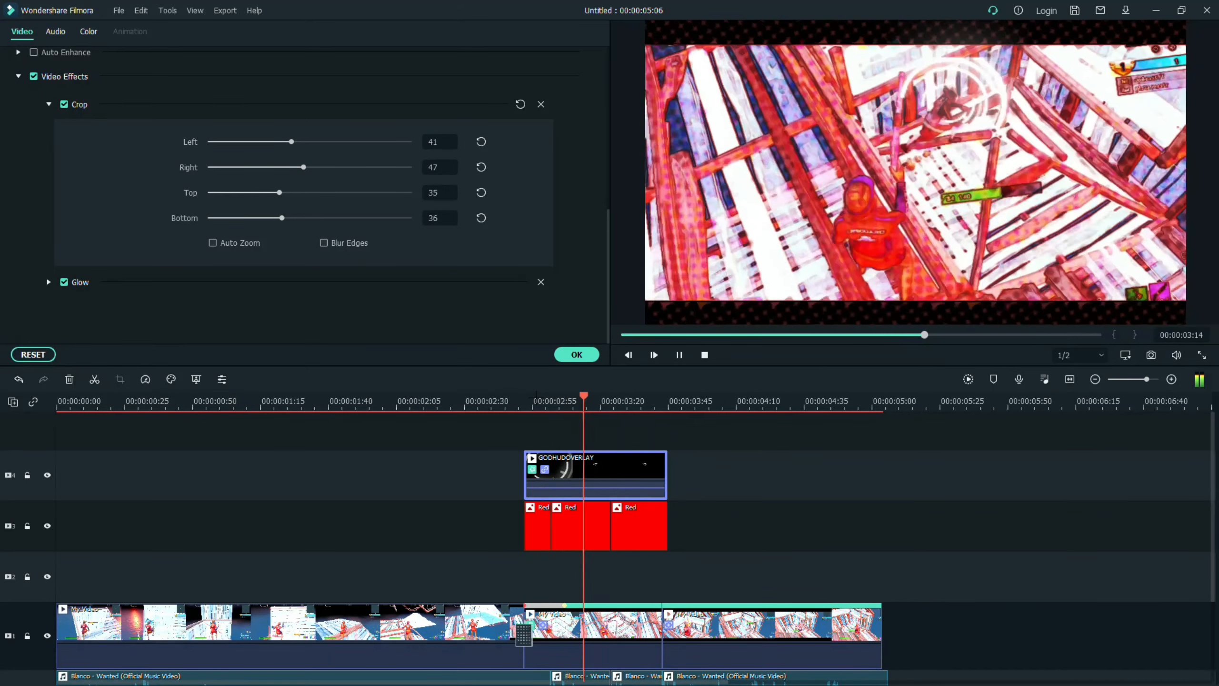
pyautogui.press('space')
# Move the Red clips down to video track 2 and GODHUDOVERLAY to track 3, closing the empty track
pyautogui.scroll(-1, 815, 504)
pyautogui.moveTo(690, 498); pyautogui.dragTo(585, 542)
pyautogui.moveTo(671, 445); pyautogui.dragTo(643, 440)
pyautogui.moveTo(624, 440); pyautogui.dragTo(612, 486)
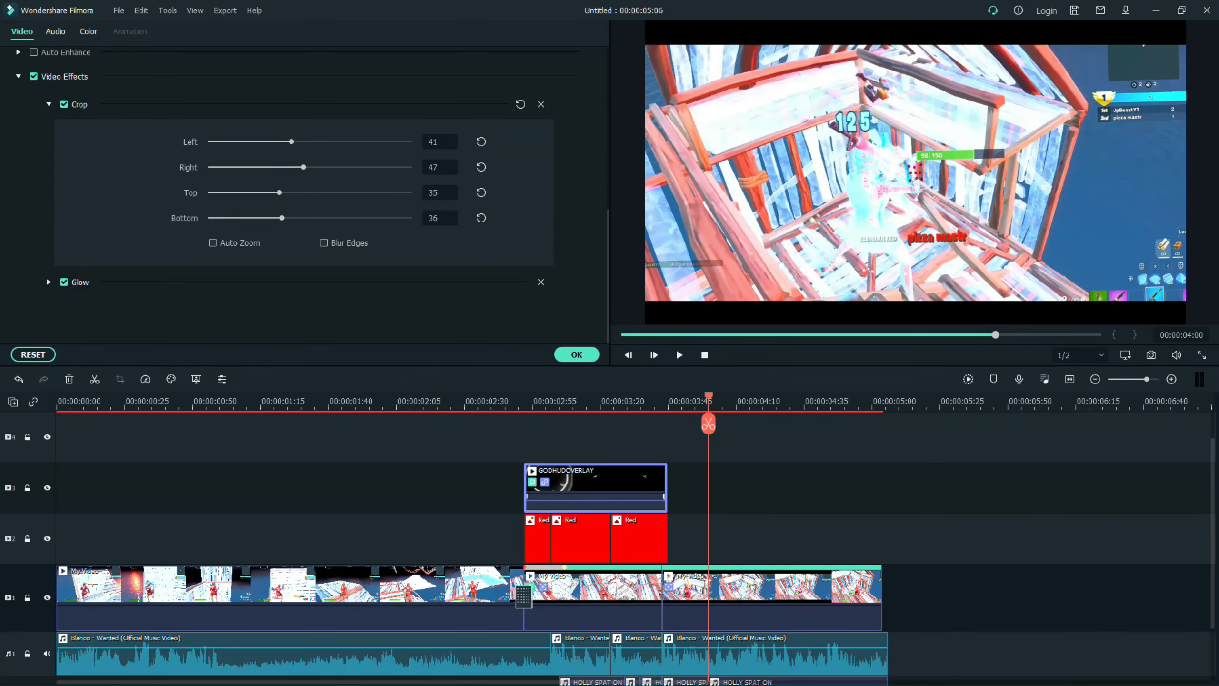
pyautogui.scroll(-1, 727, 483)
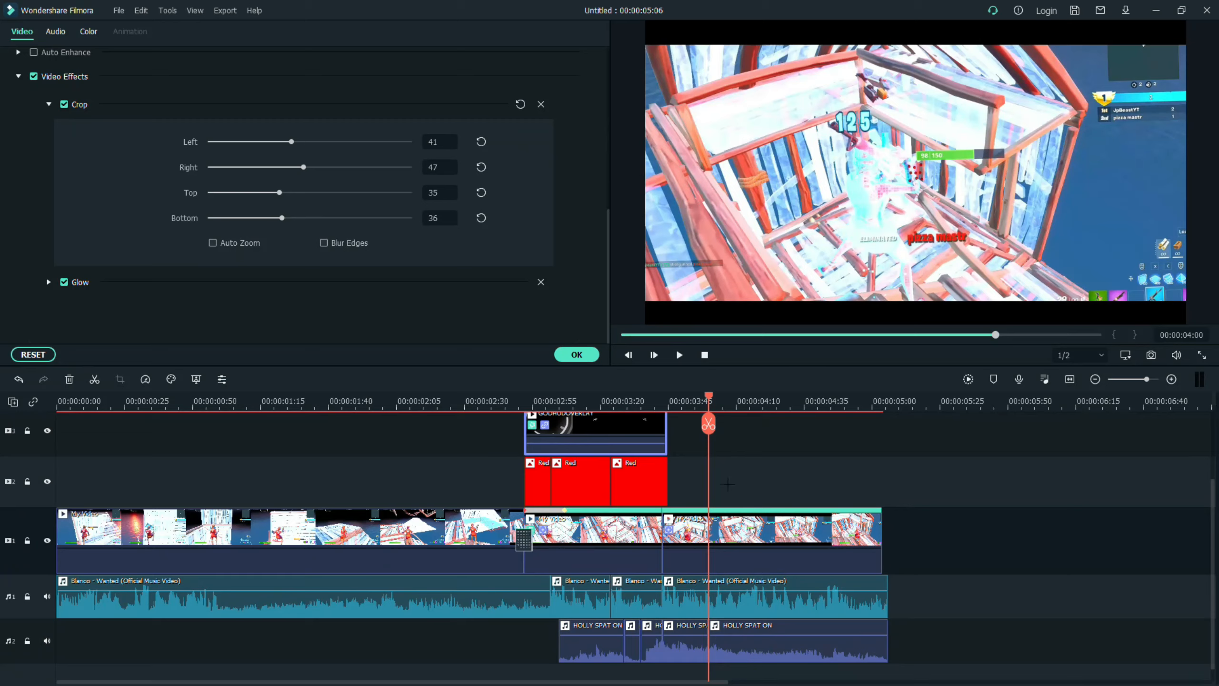
# Search the effects for hue and apply Hue Shift to the first and second Red clips
pyautogui.moveTo(709, 423); pyautogui.dragTo(526, 422)
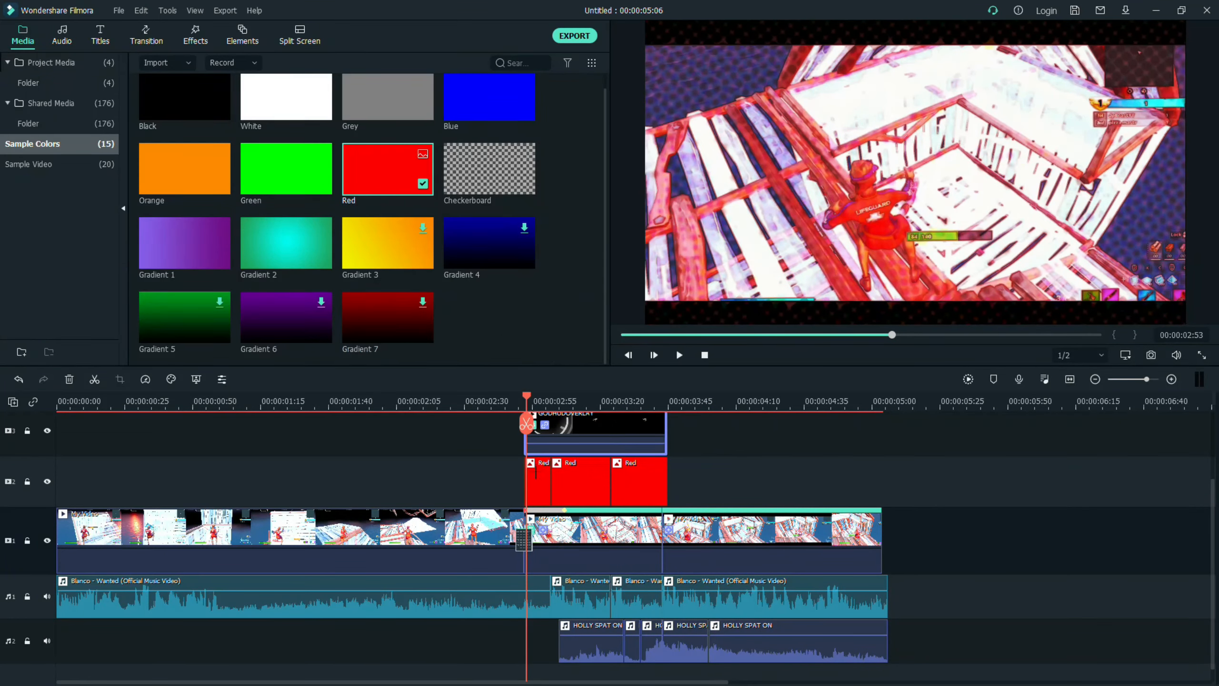
pyautogui.click(536, 475)
pyautogui.click(195, 35)
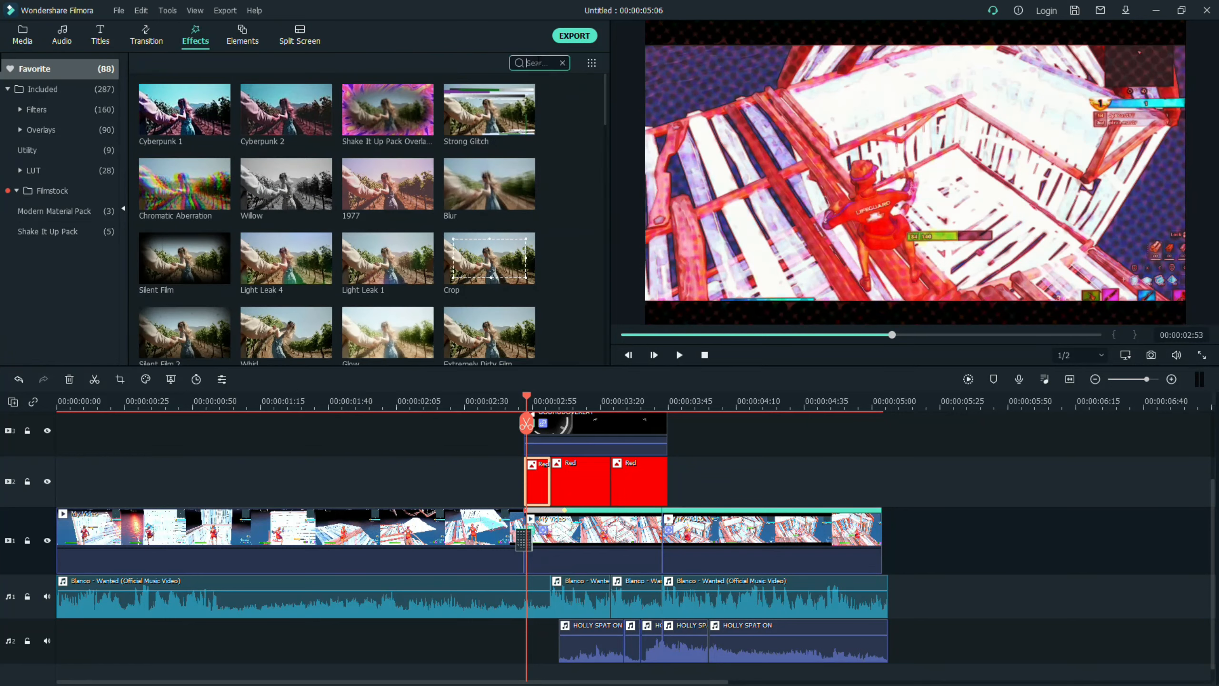
pyautogui.click(533, 63)
pyautogui.write('hue')
pyautogui.moveTo(220, 125); pyautogui.dragTo(535, 478)
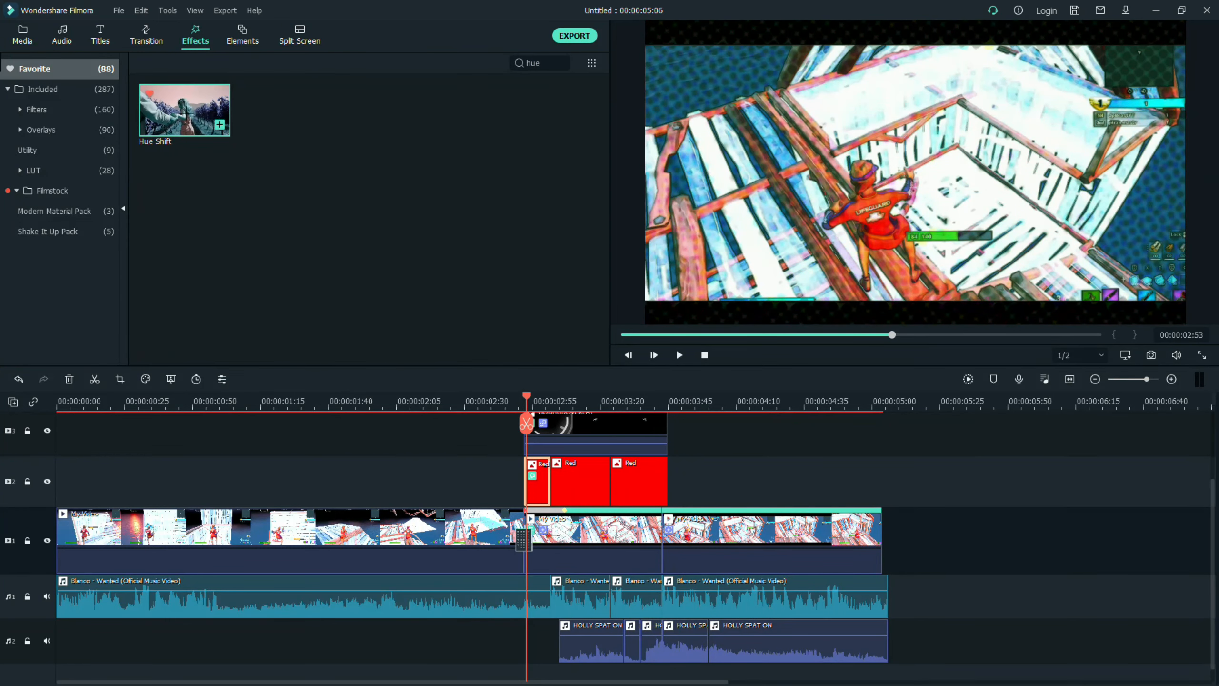
pyautogui.moveTo(192, 110); pyautogui.dragTo(576, 478)
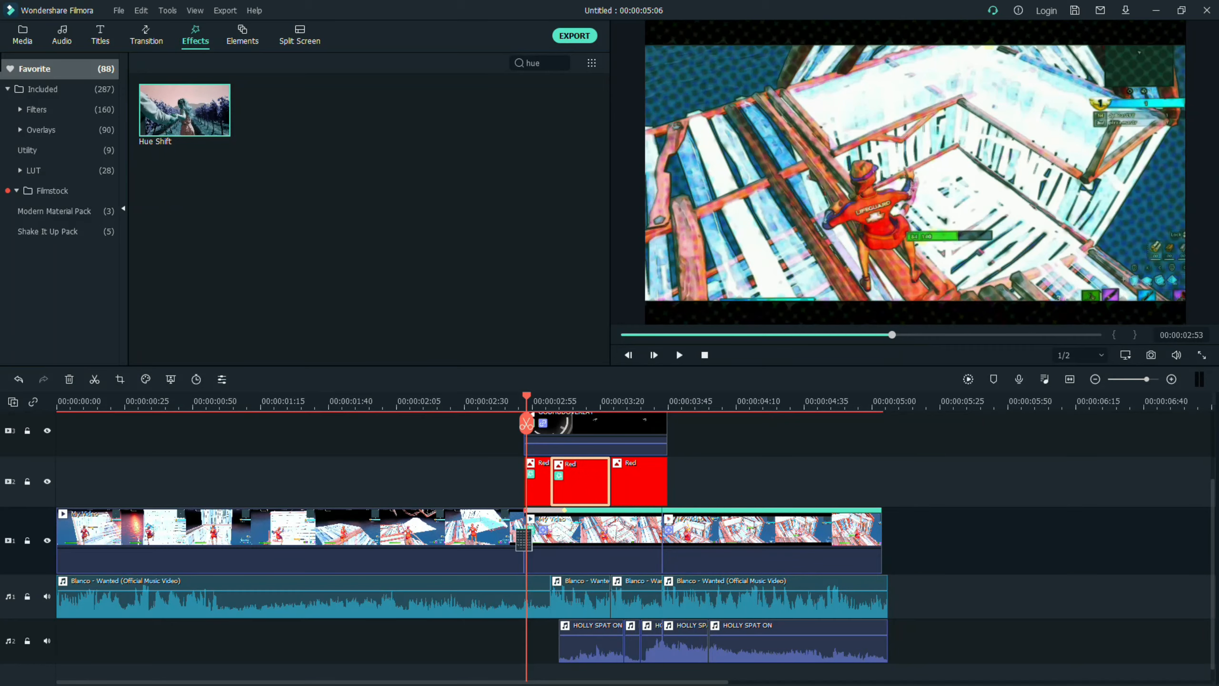
# Apply Hue Shift to the third Red clip and set the first Red clip's Hue Shift hue to 50
pyautogui.moveTo(185, 111); pyautogui.dragTo(638, 480)
pyautogui.doubleClick(537, 480)
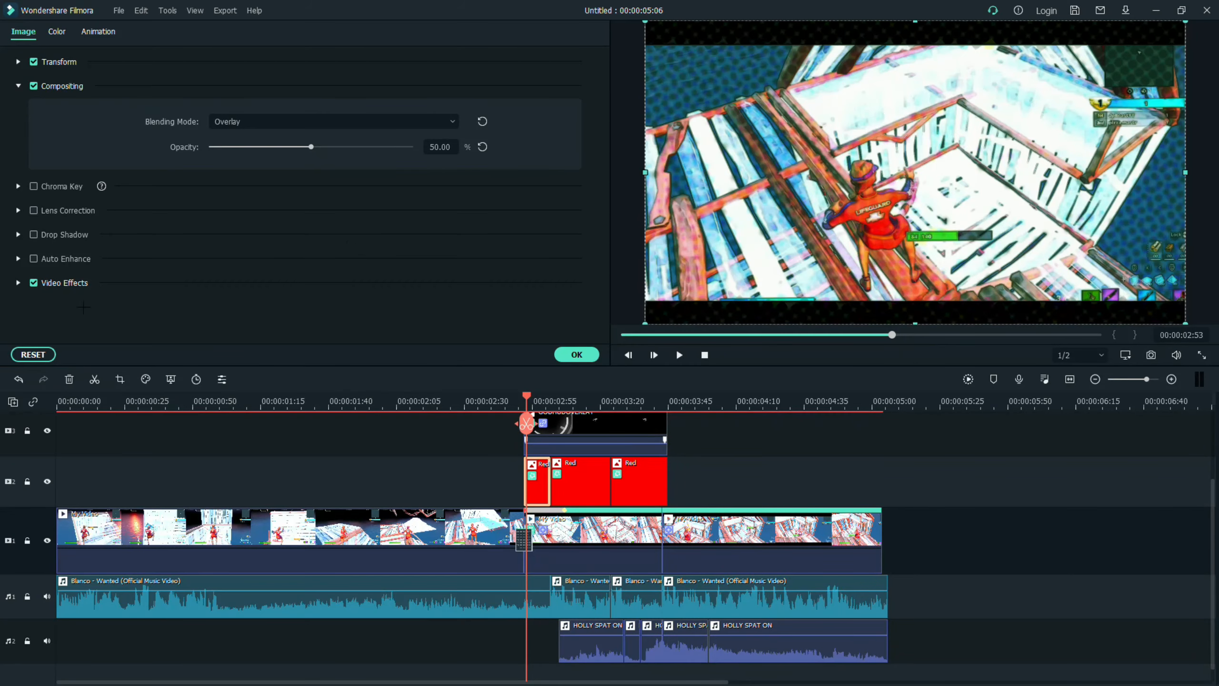
pyautogui.click(20, 282)
pyautogui.scroll(-3, 314, 301)
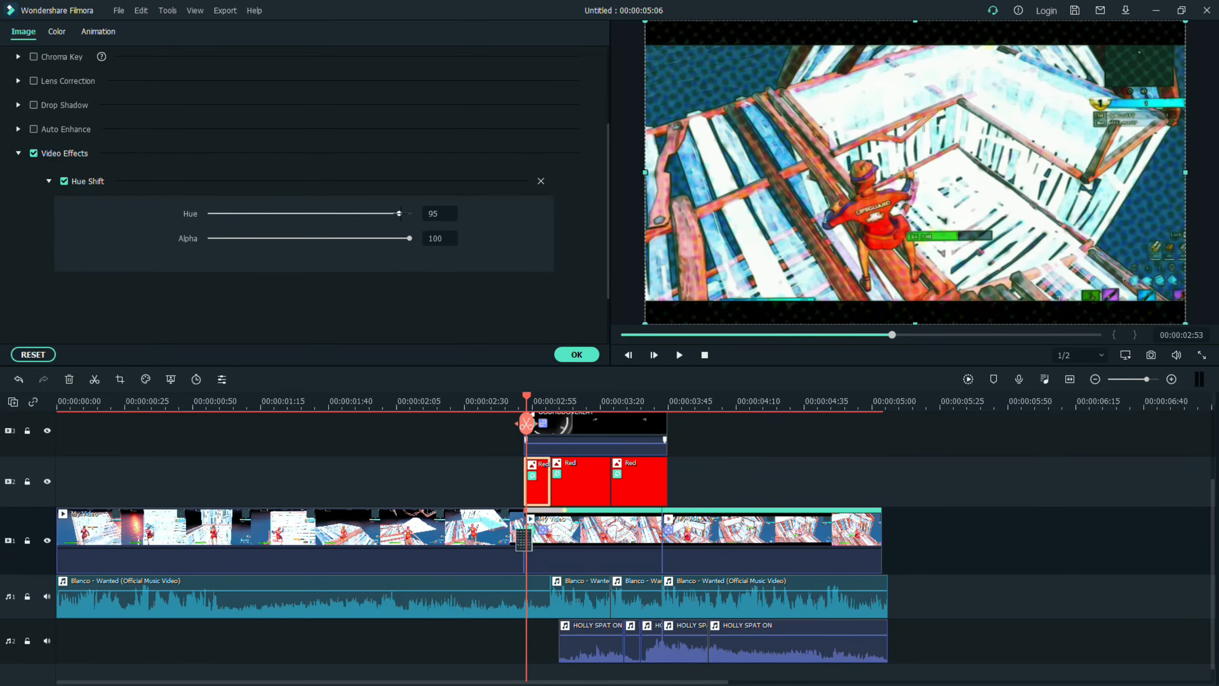
pyautogui.doubleClick(433, 211)
pyautogui.write('50')
pyautogui.press('Return')
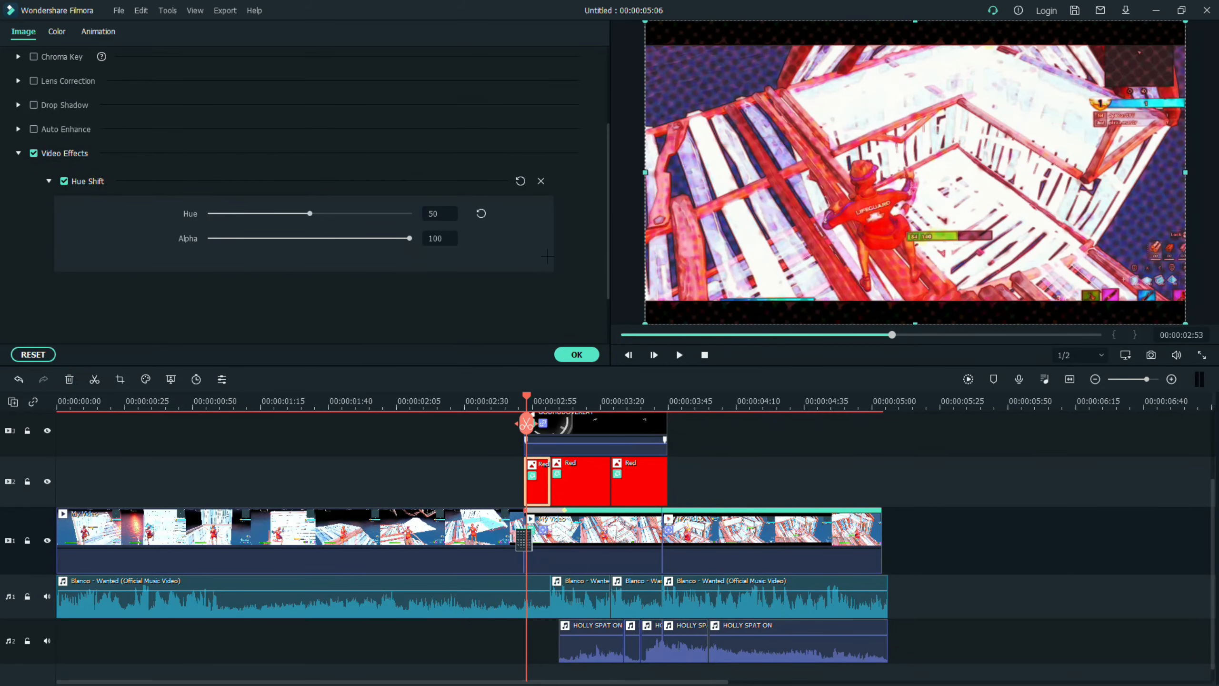
# Set the second Red clip's Hue Shift hue to about 32
pyautogui.click(572, 478)
pyautogui.moveTo(440, 214); pyautogui.dragTo(372, 213)
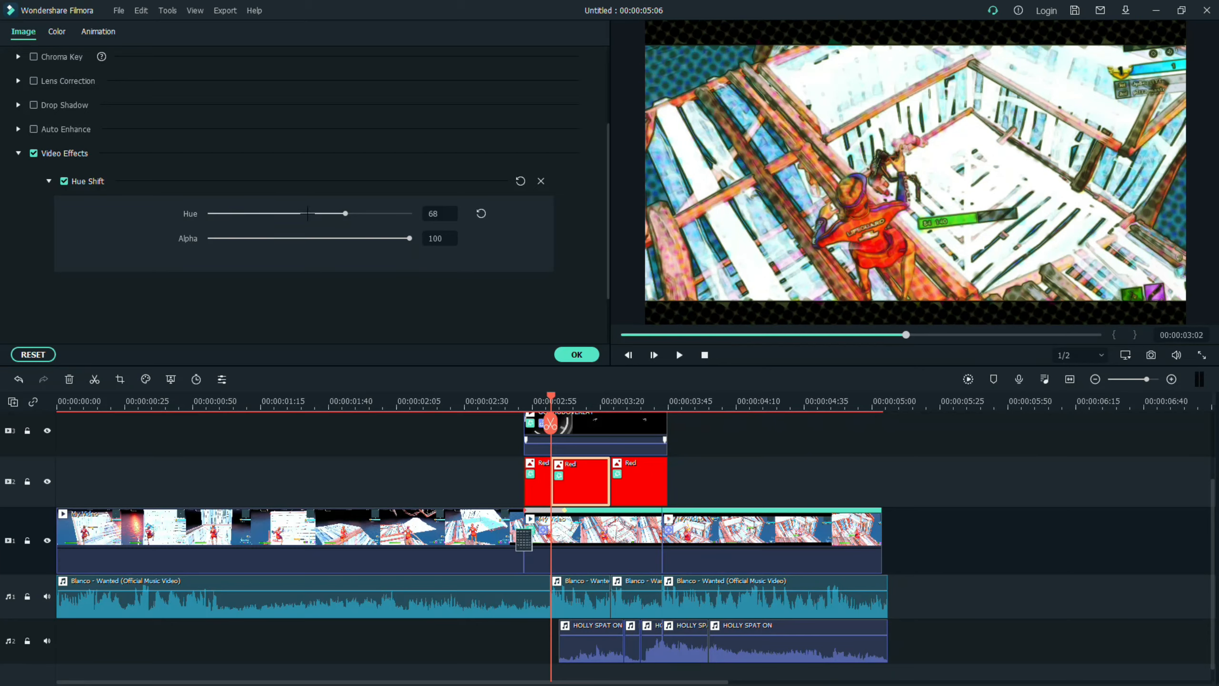
pyautogui.moveTo(307, 213); pyautogui.dragTo(264, 213)
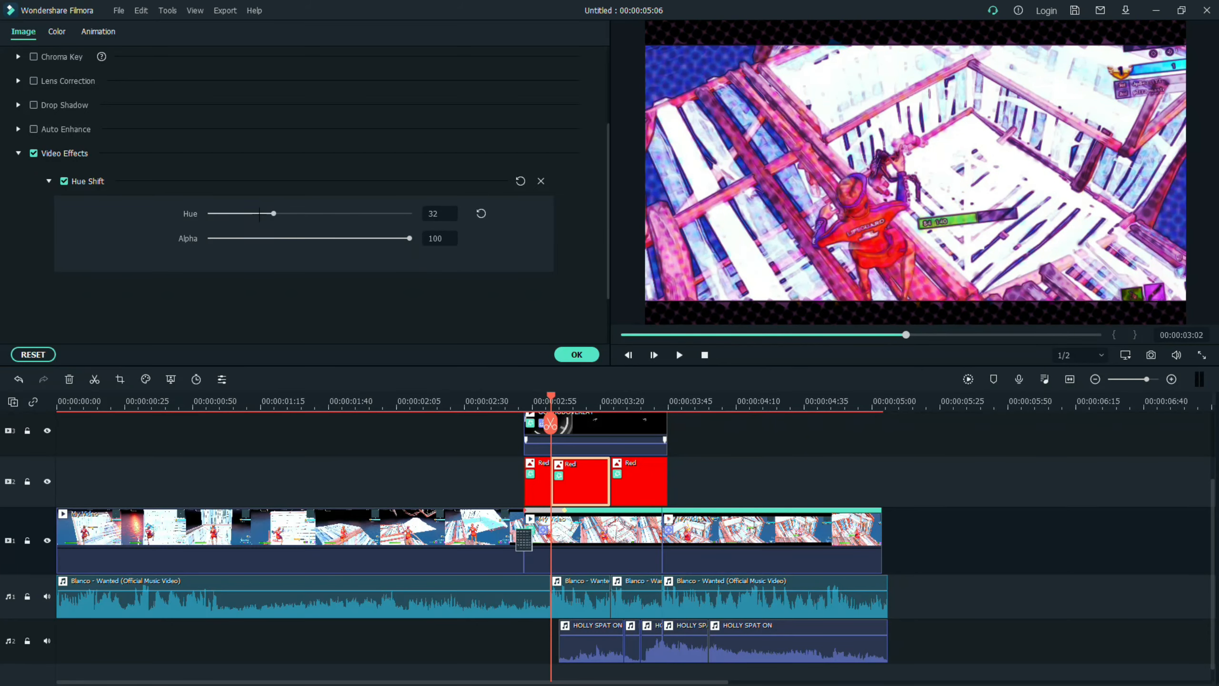
# Set the third Red clip's Hue Shift hue to about 61 and play back the color overlay section
pyautogui.click(632, 459)
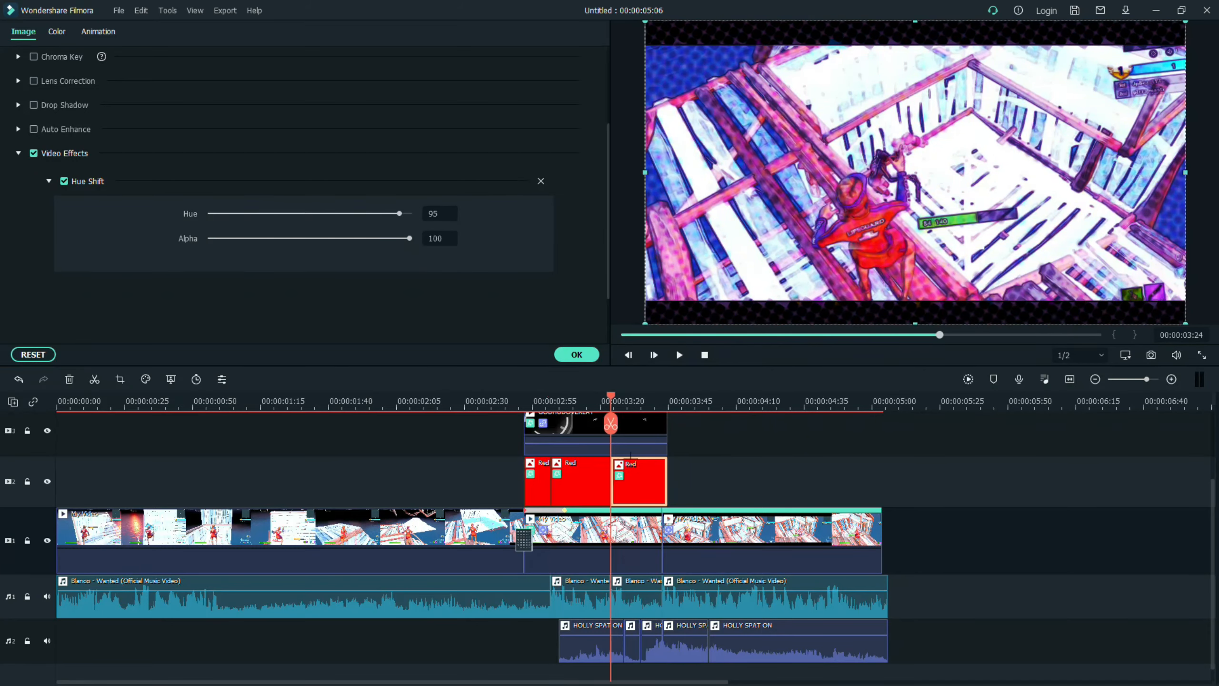
pyautogui.click(223, 214)
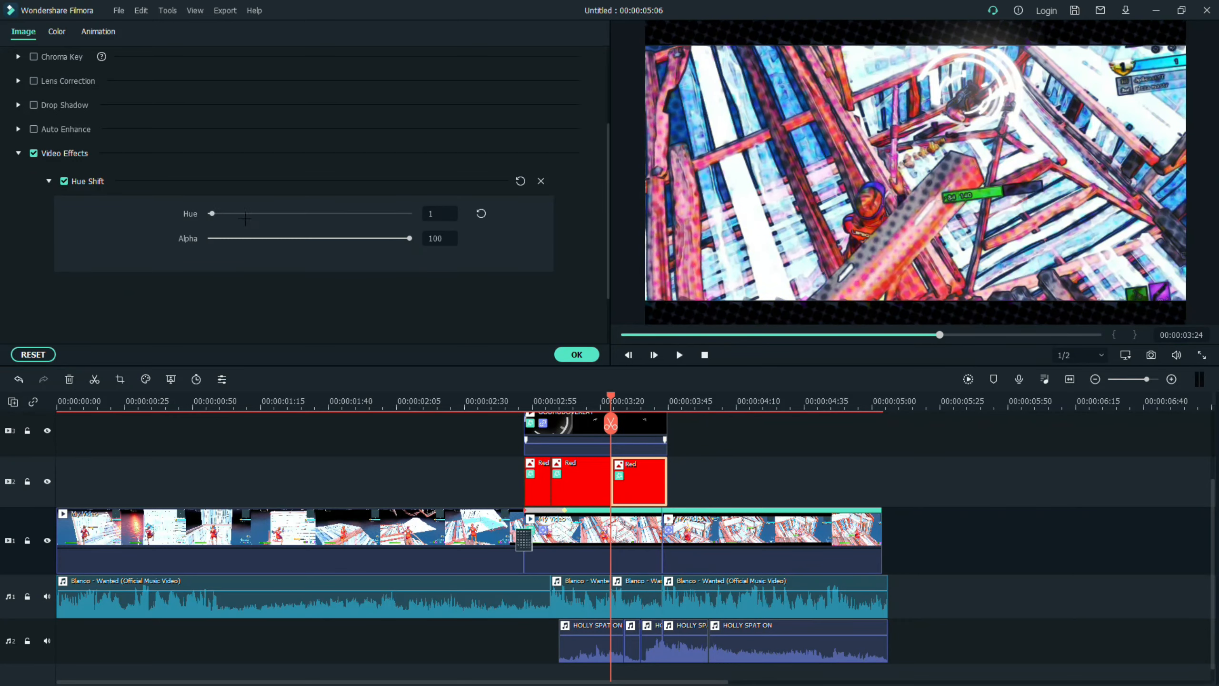
pyautogui.moveTo(389, 214); pyautogui.dragTo(415, 213)
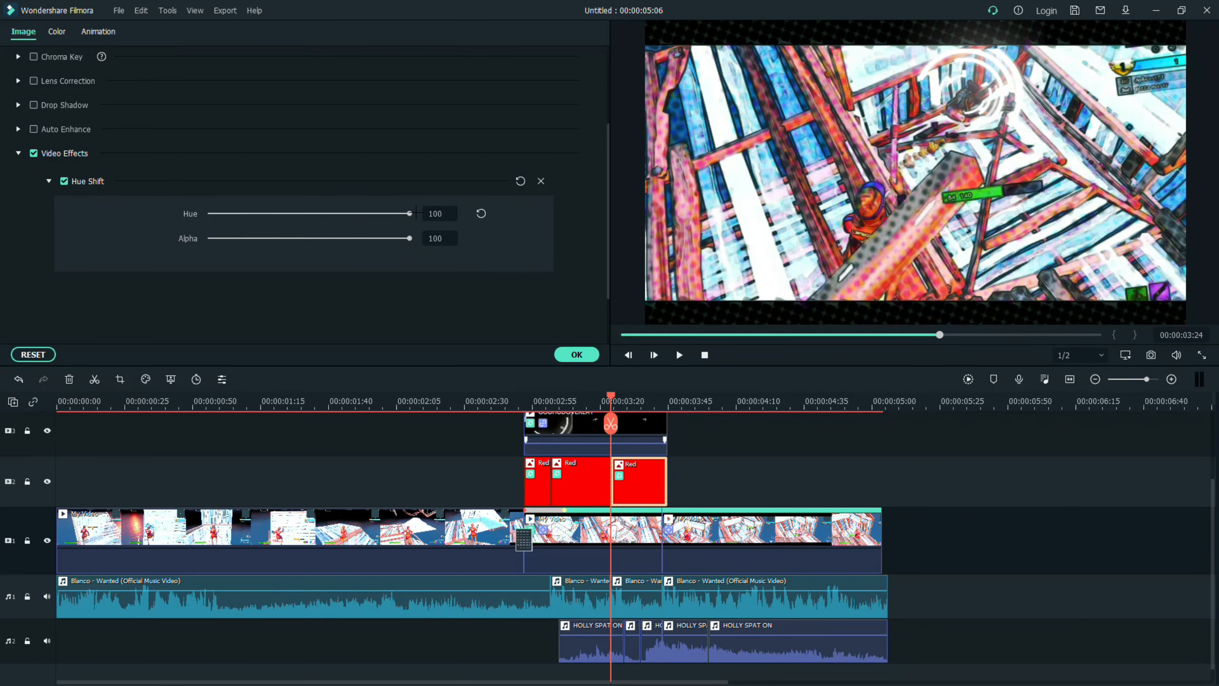
pyautogui.click(338, 213)
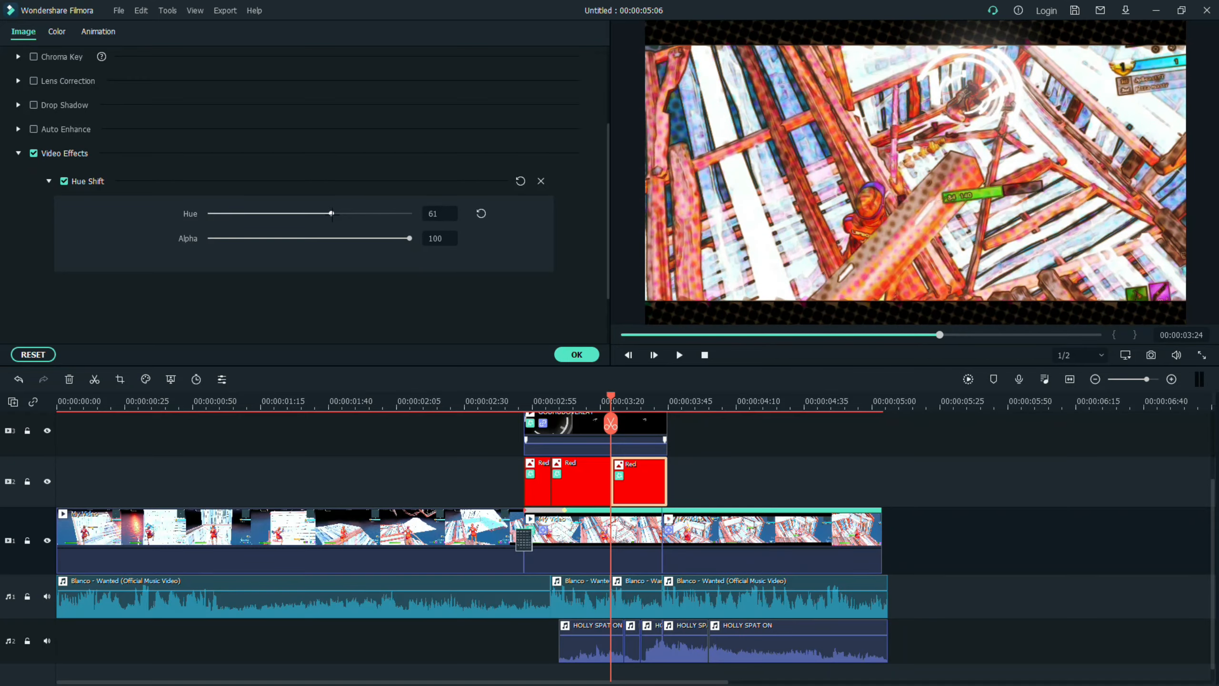
pyautogui.click(577, 354)
pyautogui.click(494, 401)
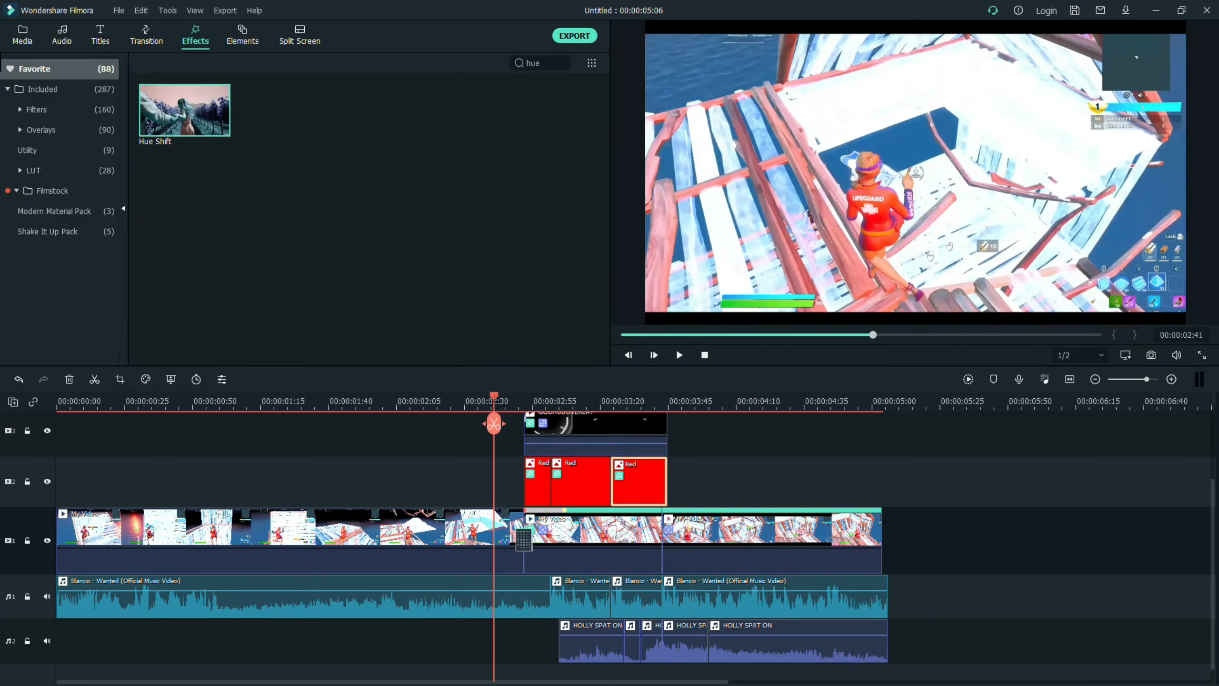
pyautogui.press('space')
pyautogui.press('space')
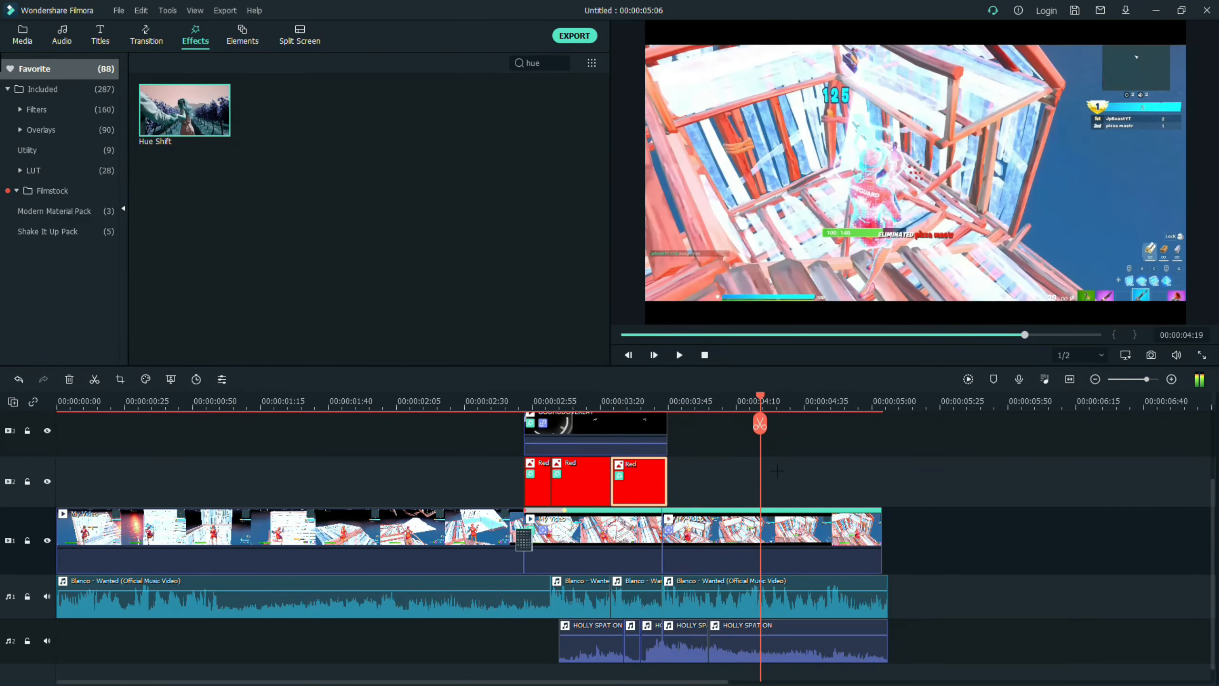
# Search the effects for up and add Up-Down 2 on video track 4, starting just before the second Red clip
pyautogui.scroll(2, 828, 467)
pyautogui.moveTo(760, 446); pyautogui.dragTo(551, 447)
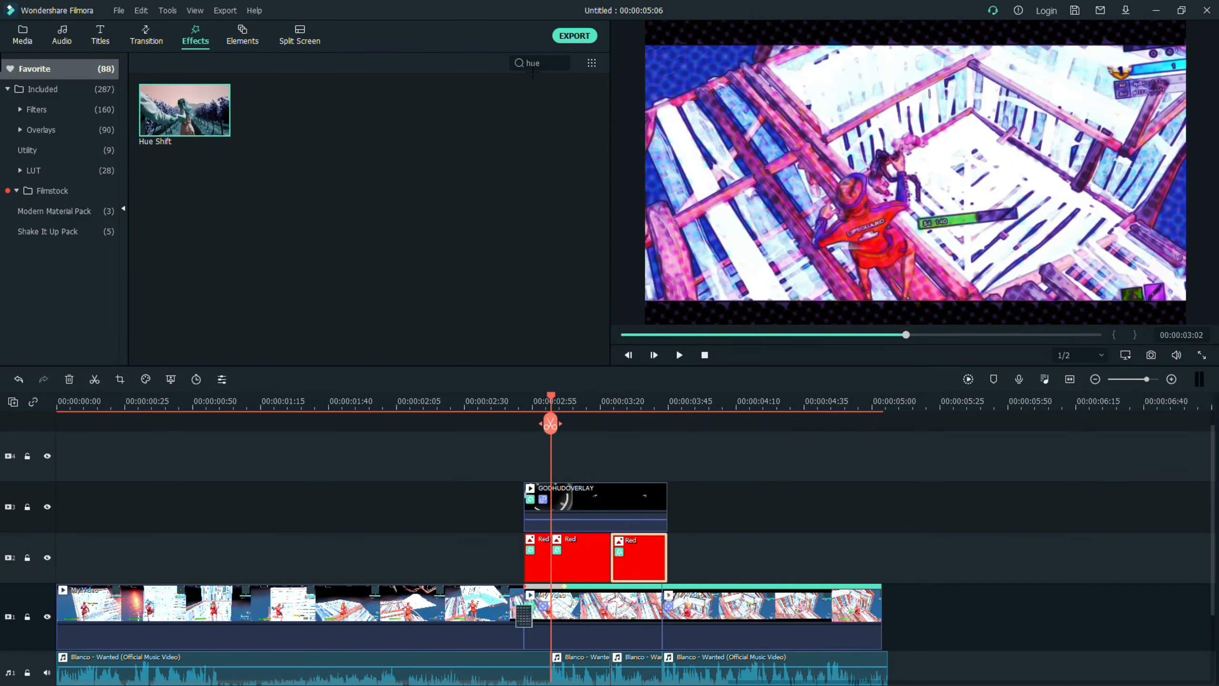
pyautogui.click(561, 62)
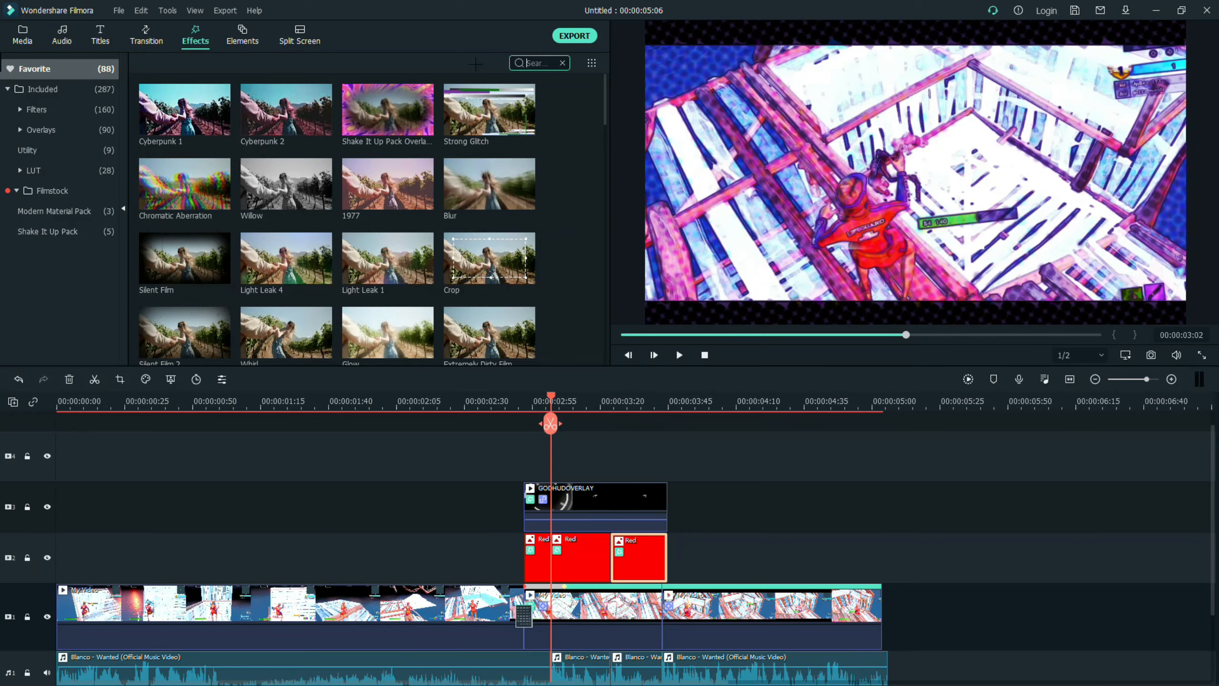
pyautogui.write('up')
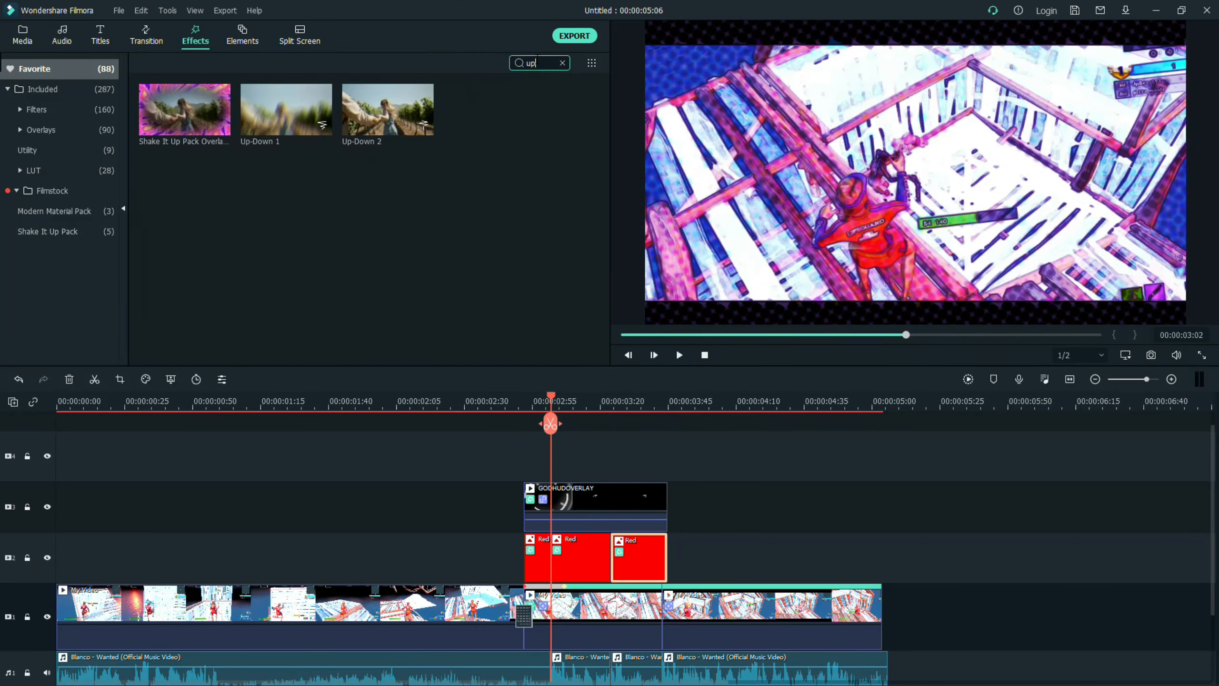
pyautogui.moveTo(388, 109); pyautogui.dragTo(539, 466)
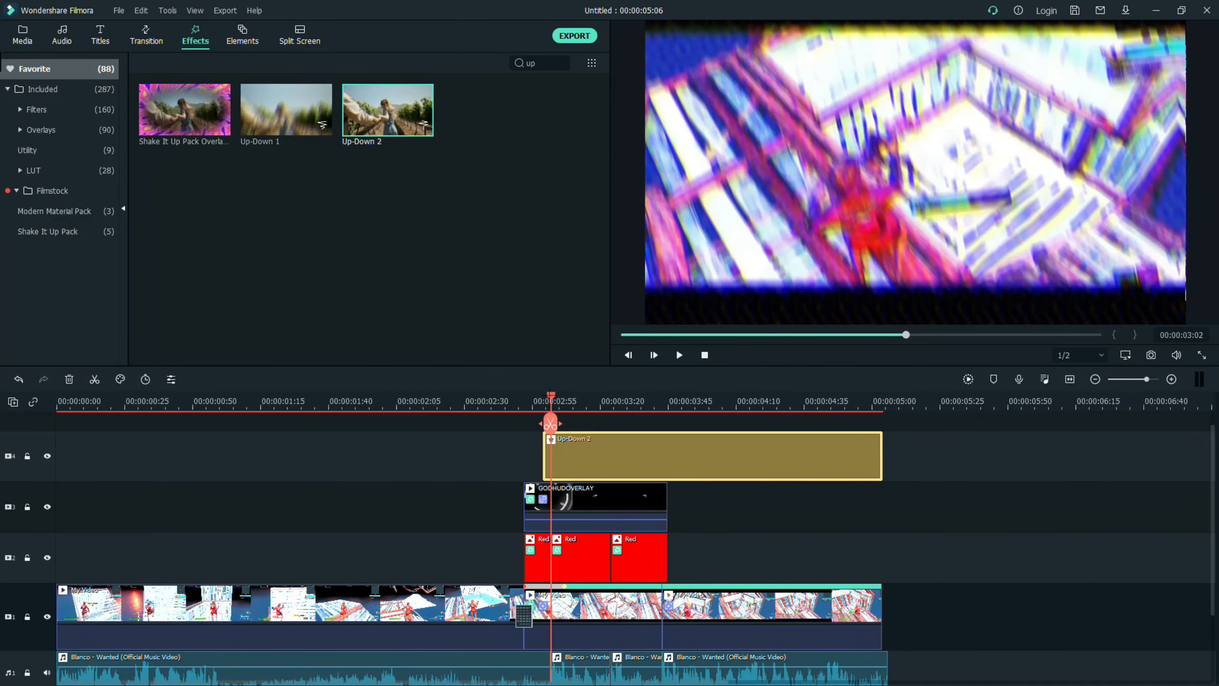
# Split the Up-Down 2 clip at 00:00:03:05 and delete the part after the cut
pyautogui.press('Right')
pyautogui.press('Right')
pyautogui.press('Right')
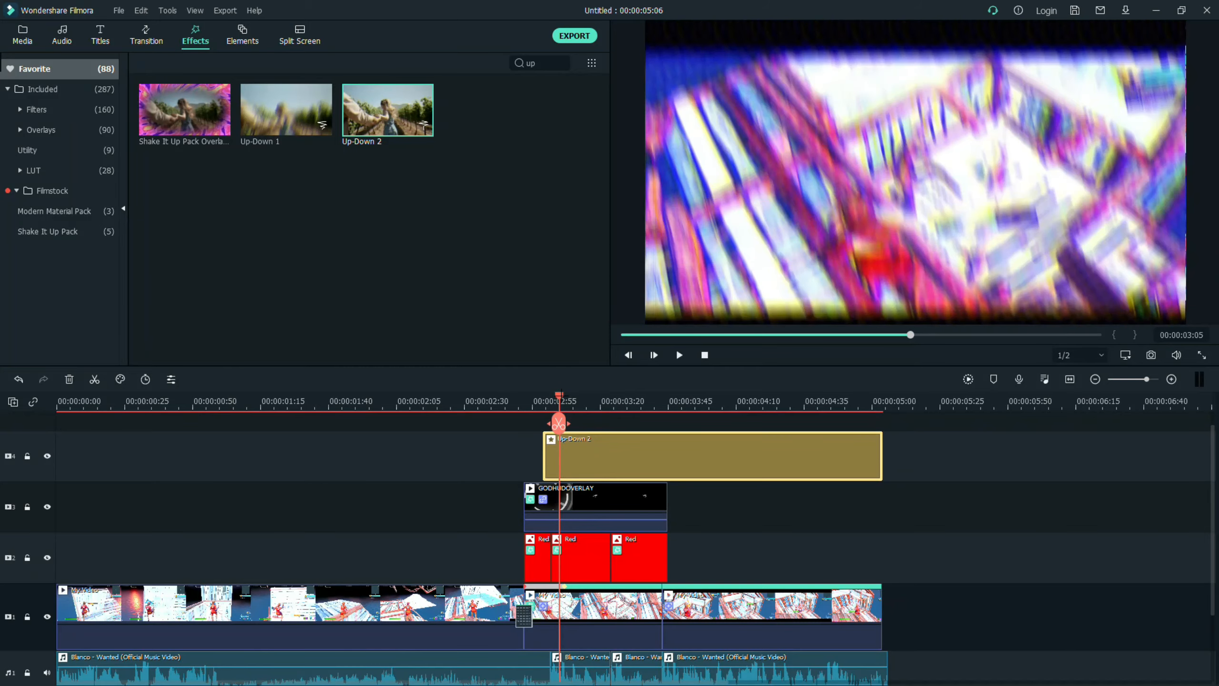
pyautogui.click(559, 423)
pyautogui.click(593, 445)
pyautogui.press('Delete')
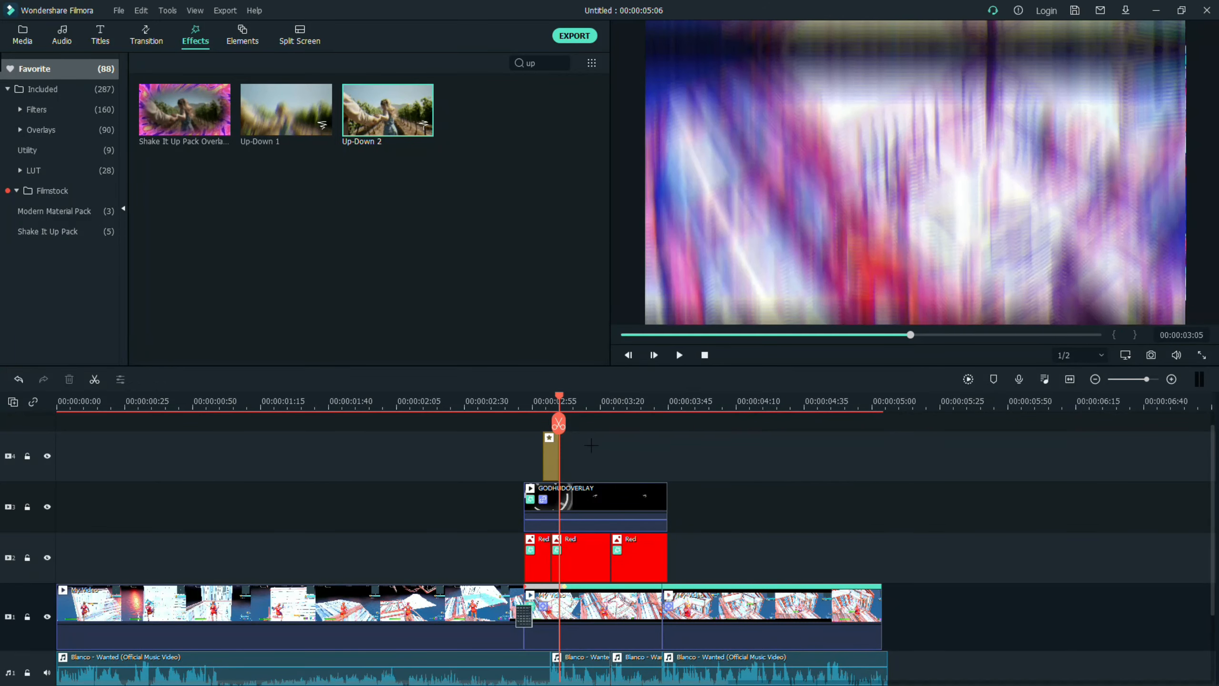
# Set Up-Down 2 to Position X 0 and Position Y 0.35 with RGB Separate off, and lengthen its clip slightly
pyautogui.doubleClick(548, 439)
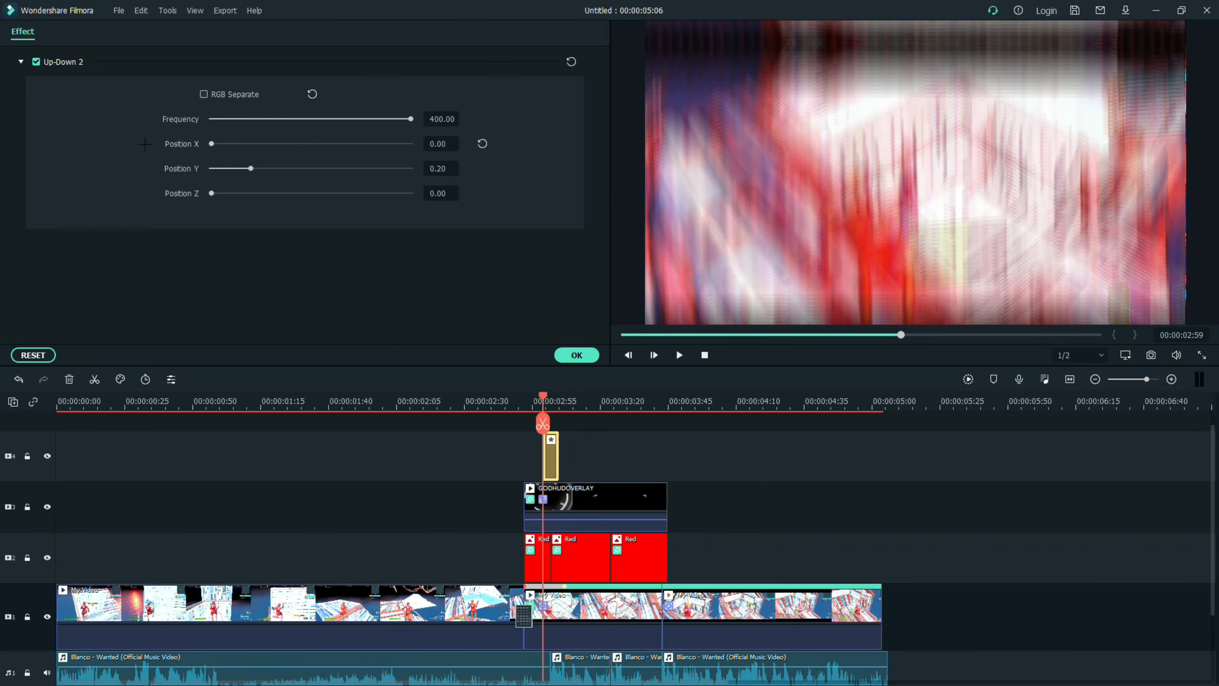
pyautogui.moveTo(250, 168); pyautogui.dragTo(282, 169)
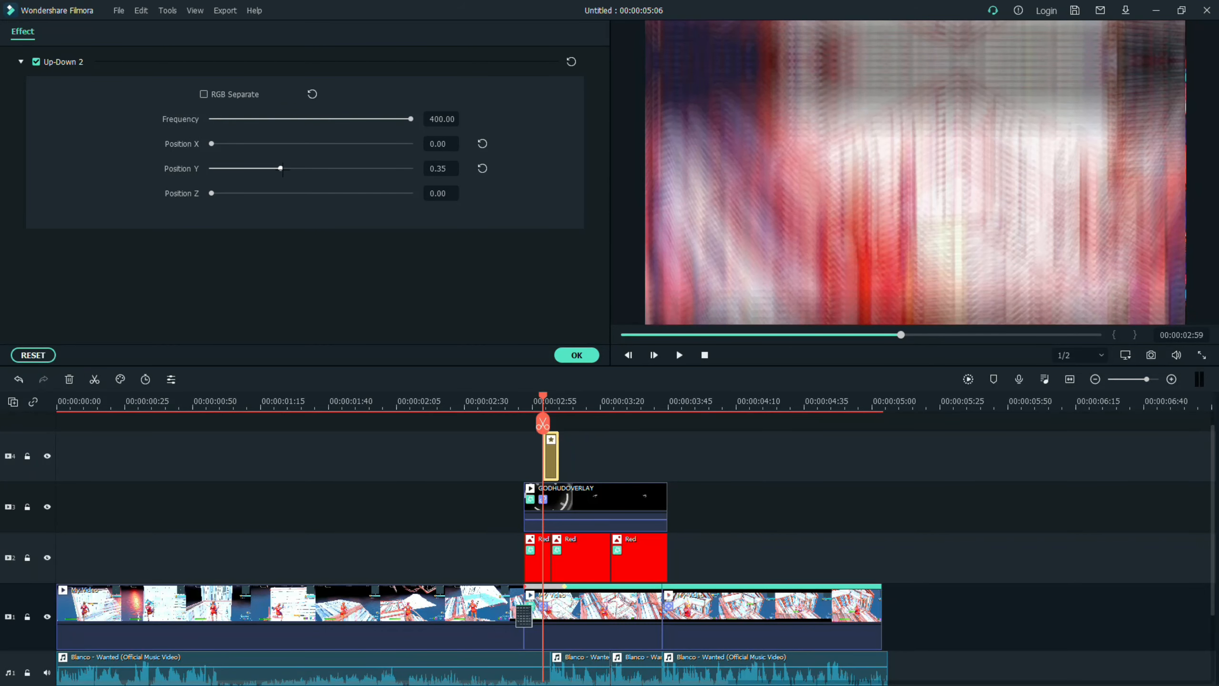
pyautogui.click(390, 118)
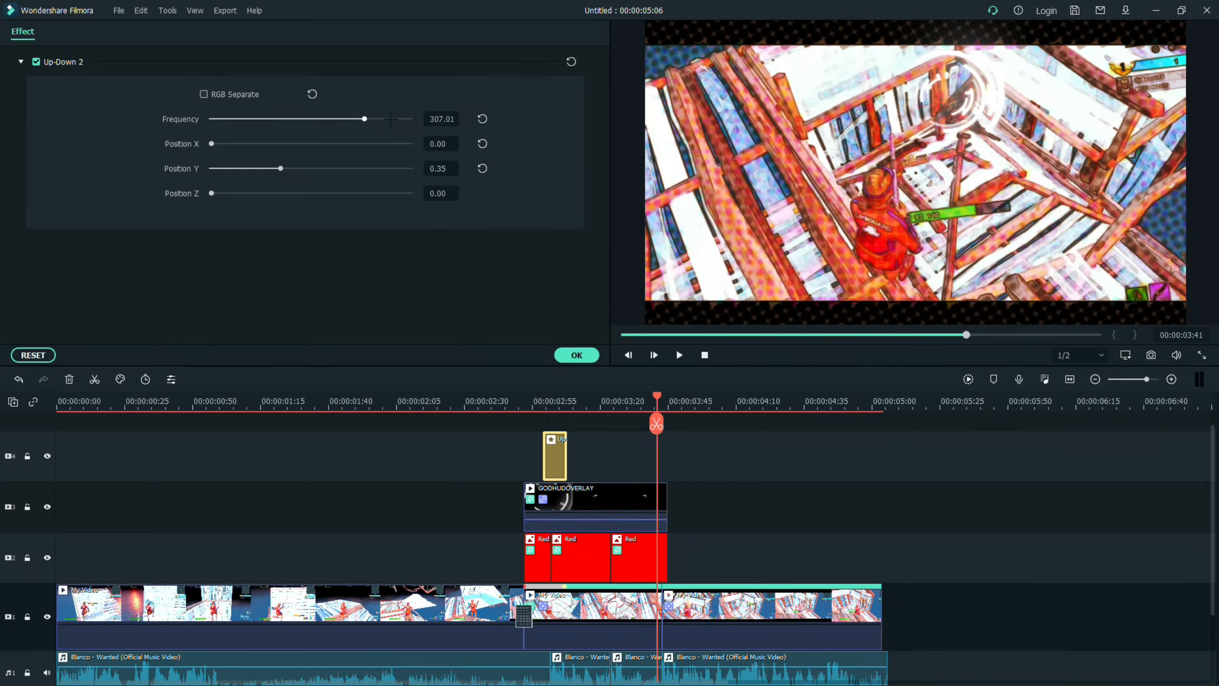
# Play back the section around the Up-Down 2 clip from about 00:00:02:47
pyautogui.moveTo(657, 423); pyautogui.dragTo(509, 398)
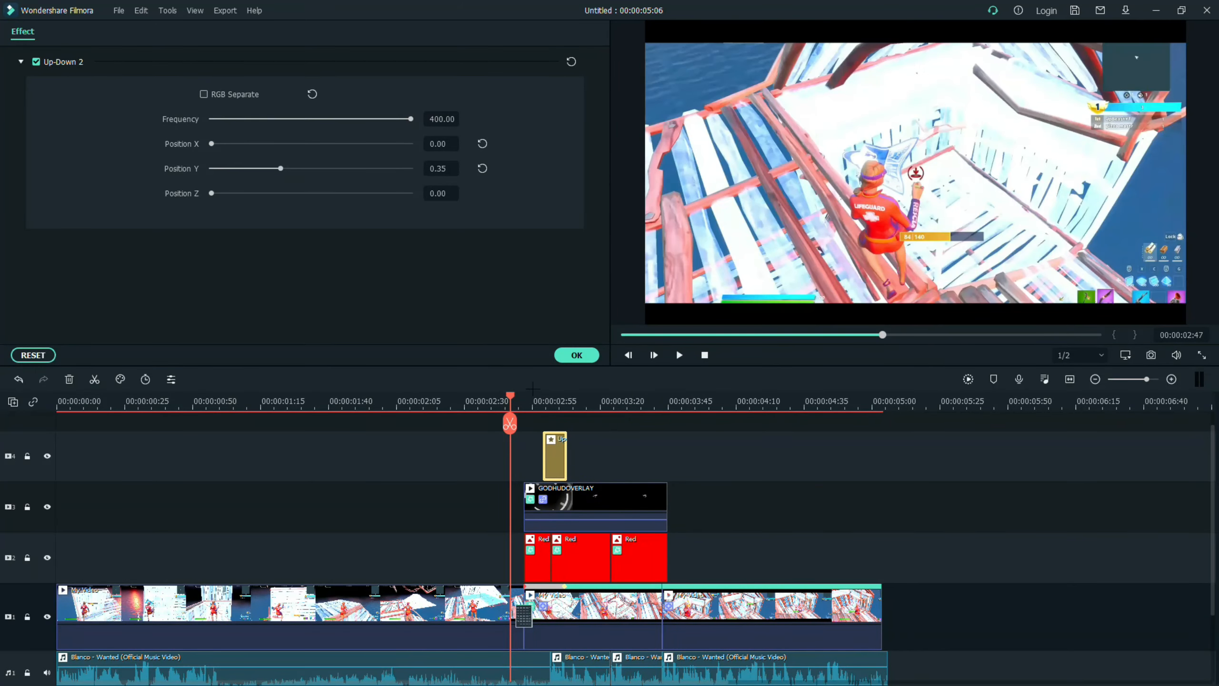
pyautogui.press('space')
pyautogui.press('space')
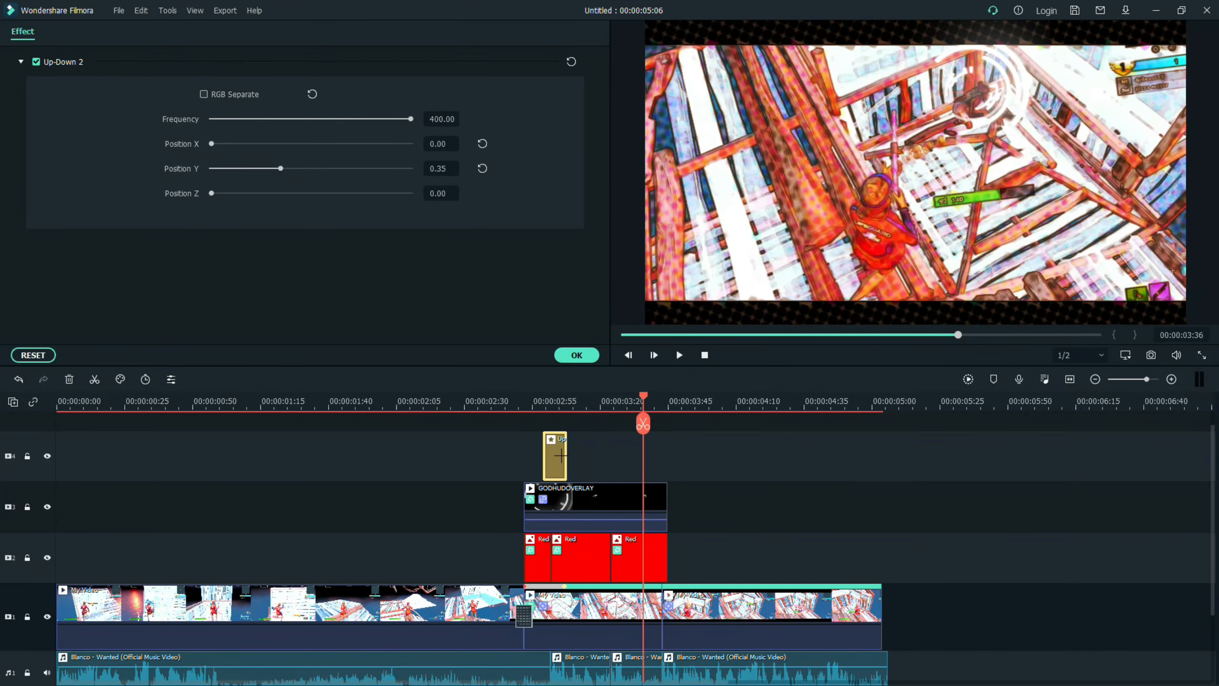
pyautogui.moveTo(642, 395); pyautogui.dragTo(603, 407)
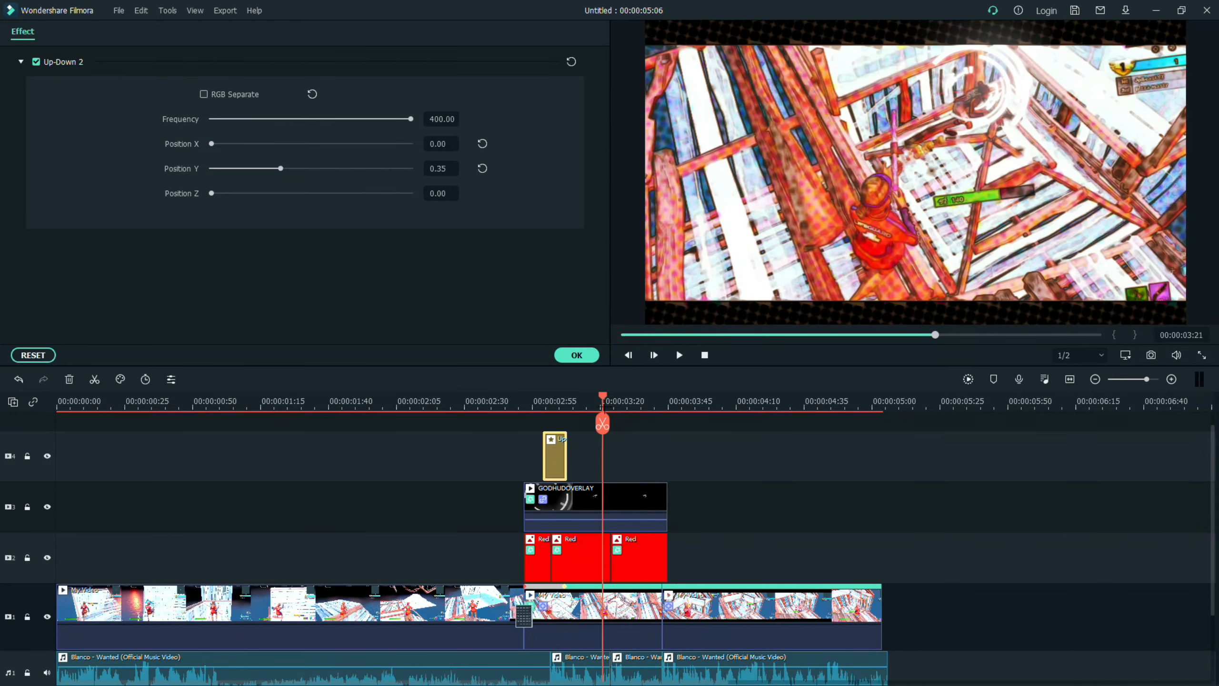
pyautogui.hotkey('ctrl', 'v')
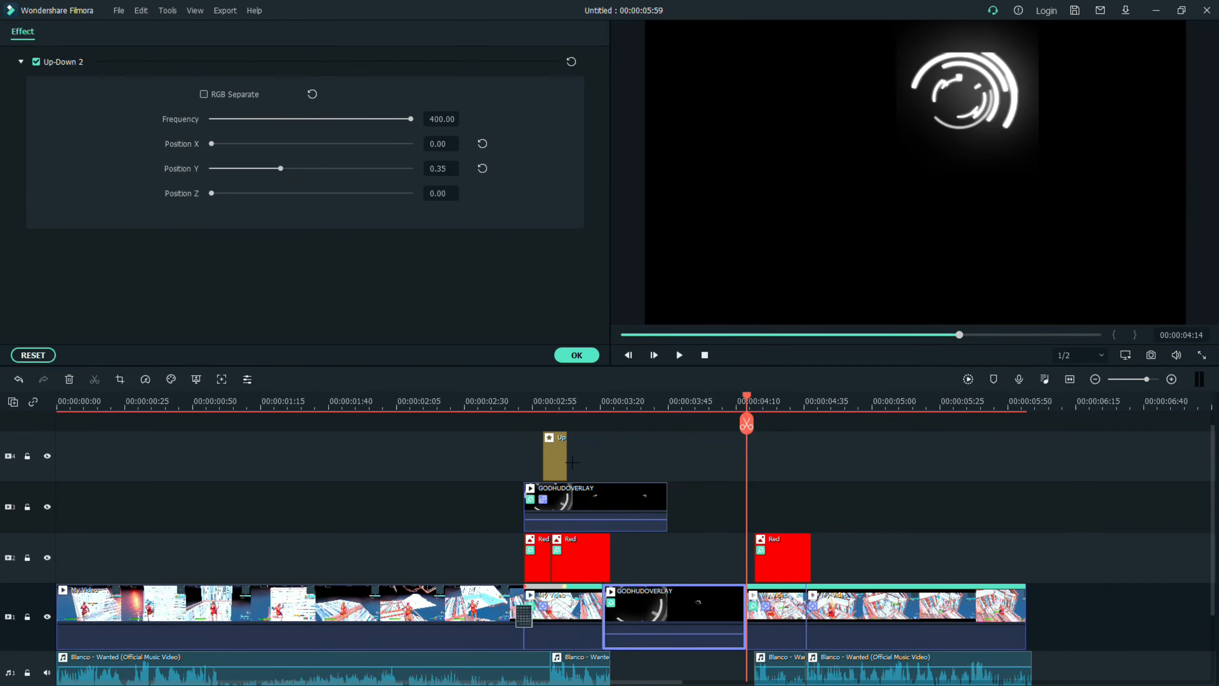
pyautogui.hotkey('ctrl', 'z')
# Copy the Up-Down 2 clip, paste it past the video's end and move it to track 4 over the third Red clip's start
pyautogui.rightClick(561, 455)
pyautogui.click(590, 234)
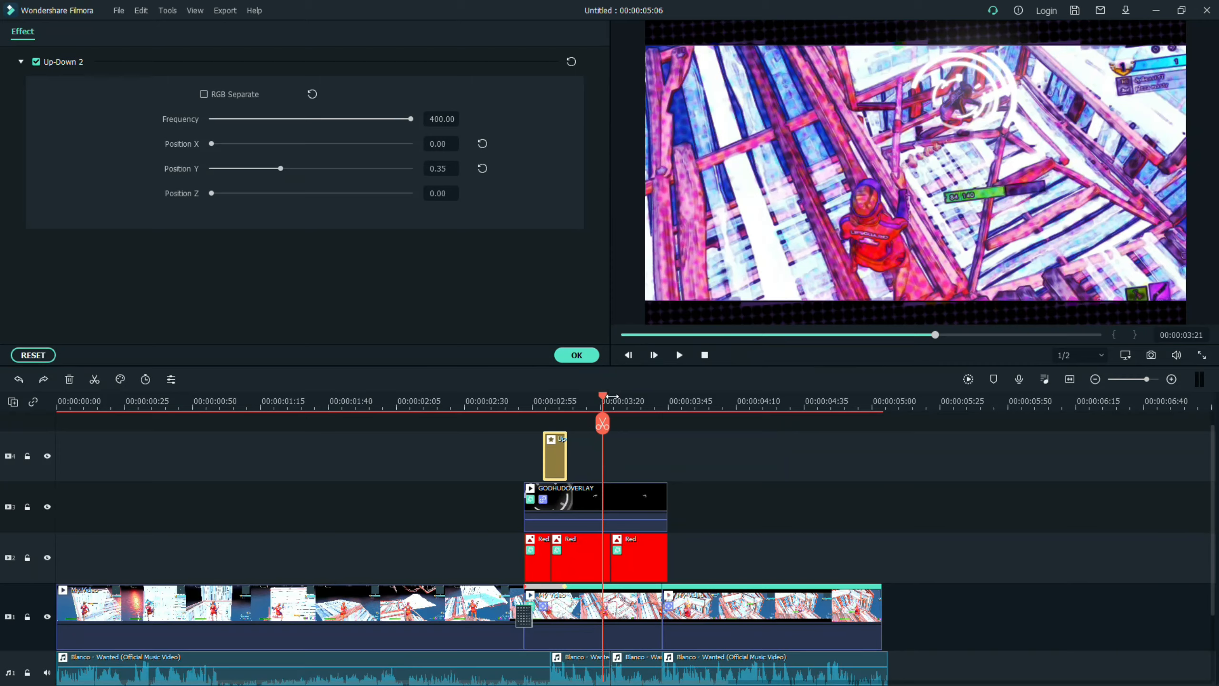
pyautogui.hotkey('ctrl', 'v')
pyautogui.hotkey('ctrl', 'z')
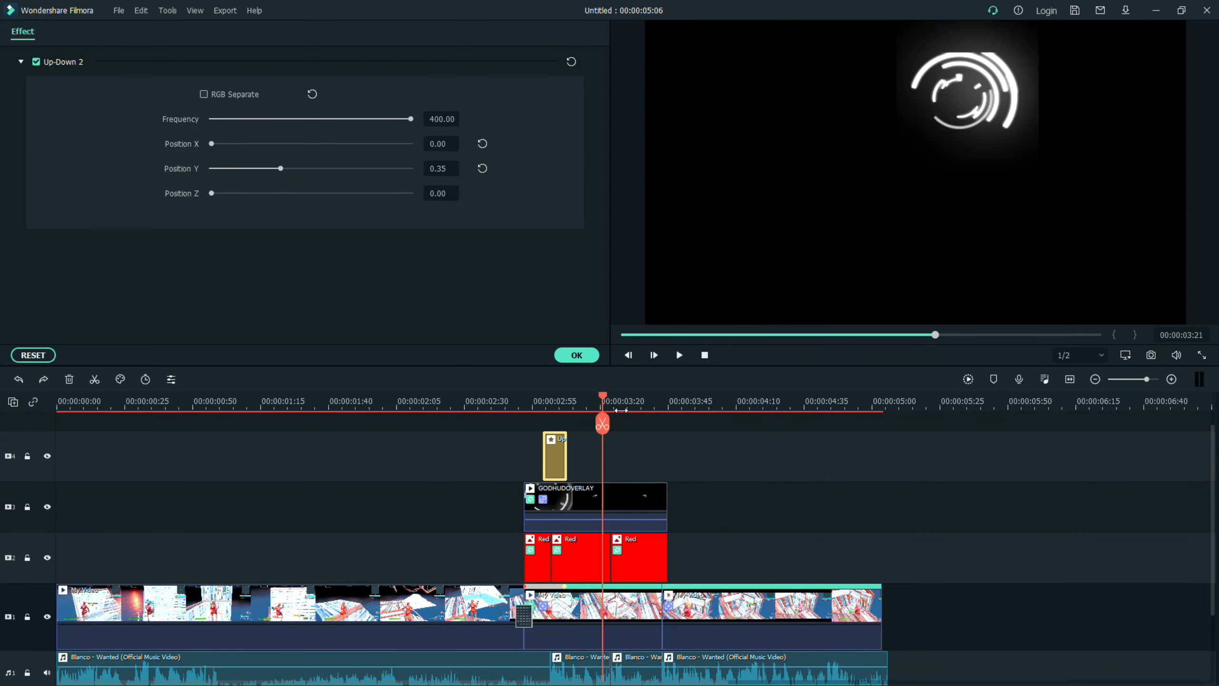
pyautogui.moveTo(819, 401); pyautogui.dragTo(933, 400)
pyautogui.hotkey('ctrl', 'v')
pyautogui.moveTo(944, 606); pyautogui.dragTo(608, 444)
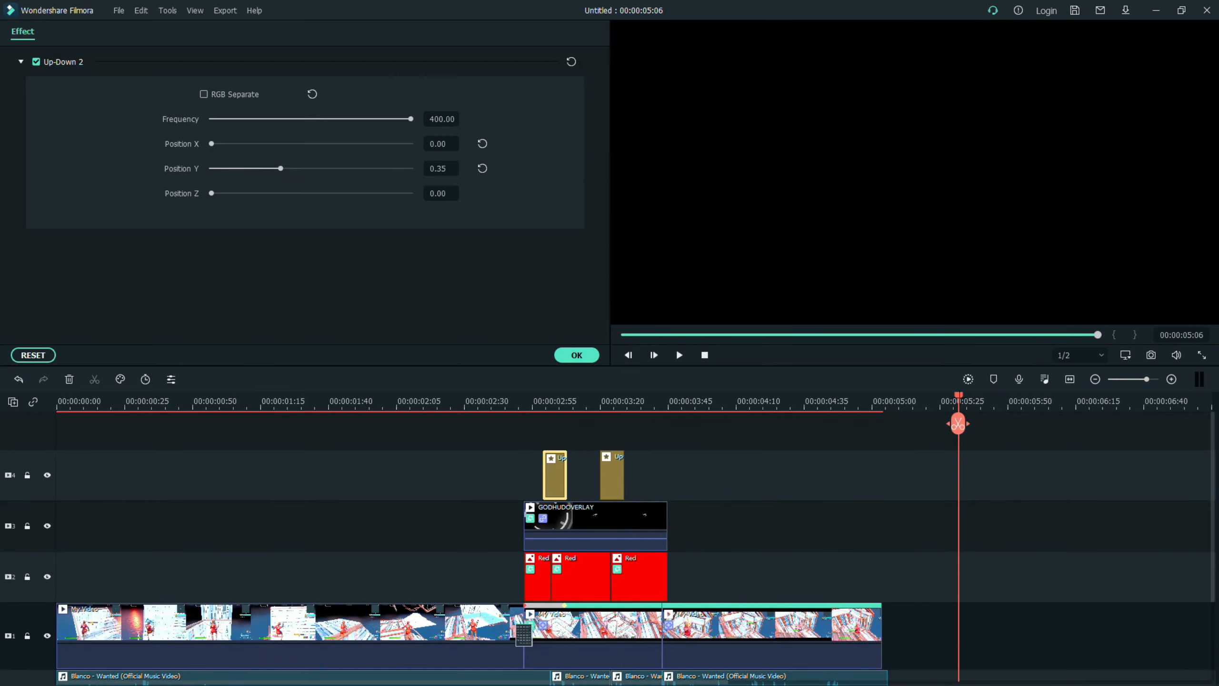
# Paste another Up-Down 2 copy past the video's end and move it to track 4 over the third Red clip's end
pyautogui.moveTo(957, 423); pyautogui.dragTo(569, 417)
pyautogui.scroll(-2, 858, 502)
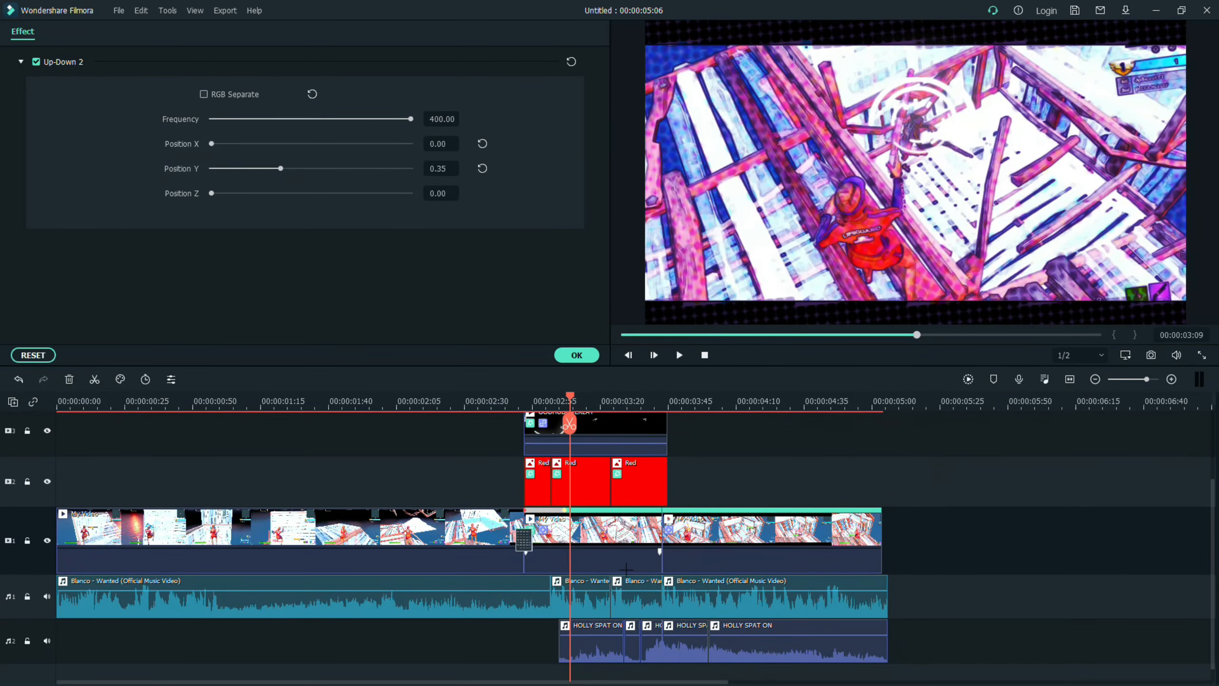
pyautogui.scroll(2, 570, 424)
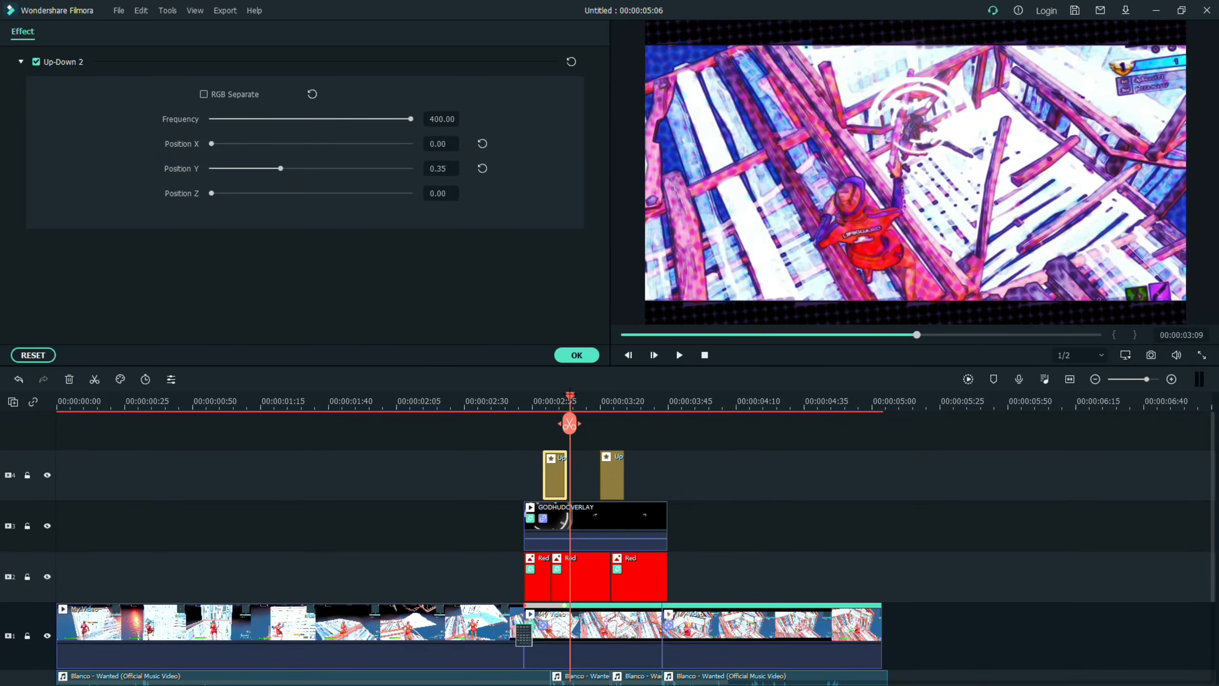
pyautogui.moveTo(569, 423); pyautogui.dragTo(658, 401)
pyautogui.click(993, 402)
pyautogui.hotkey('ctrl', 'v')
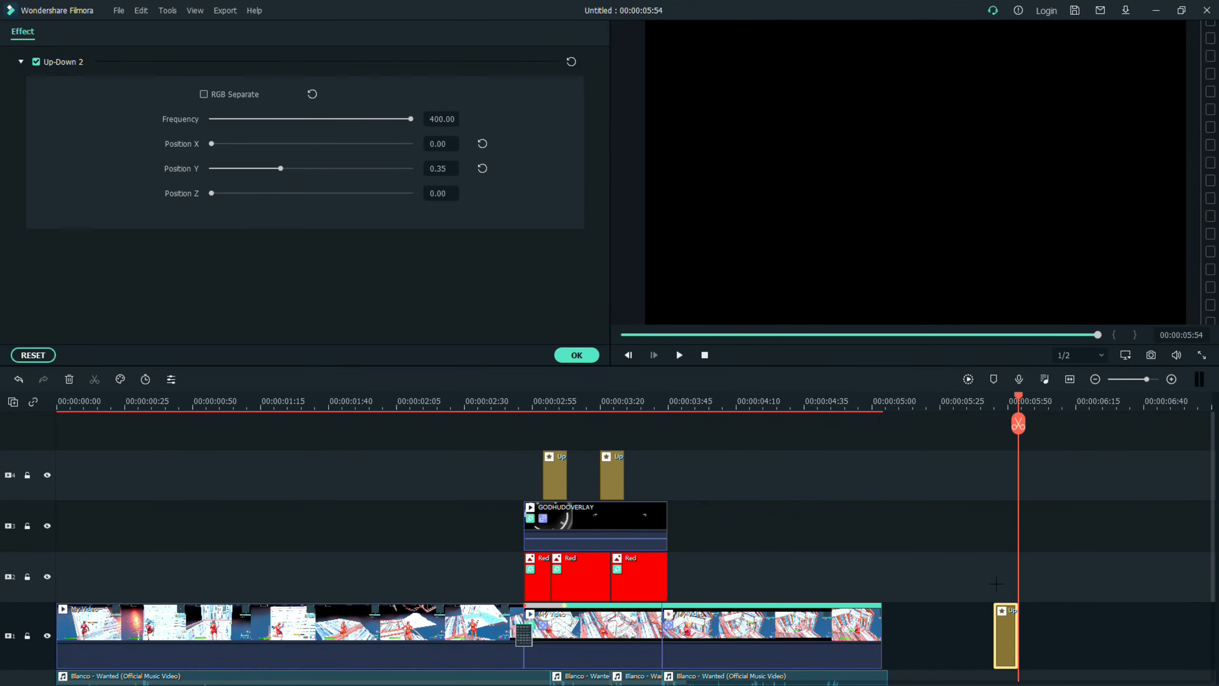
pyautogui.moveTo(1004, 612); pyautogui.dragTo(665, 465)
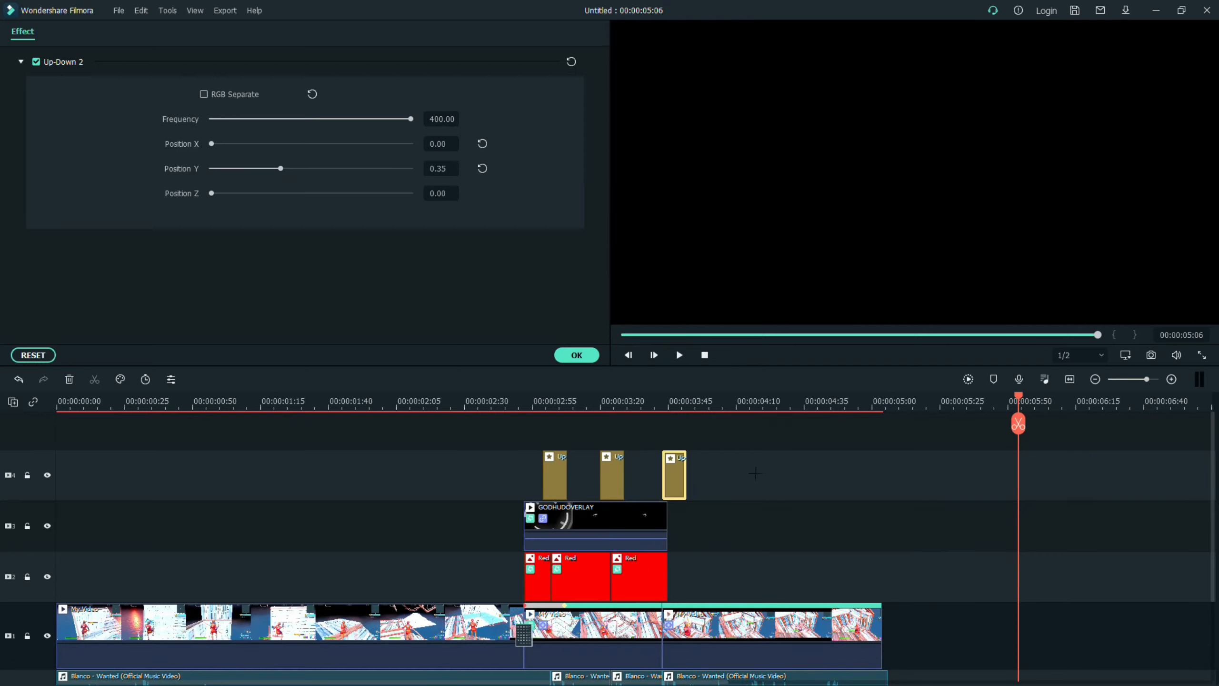
# Play back the edit from about 00:00:01:56 to check the three Up-Down 2 shakes, and close the effect settings
pyautogui.moveTo(1017, 423); pyautogui.dragTo(373, 422)
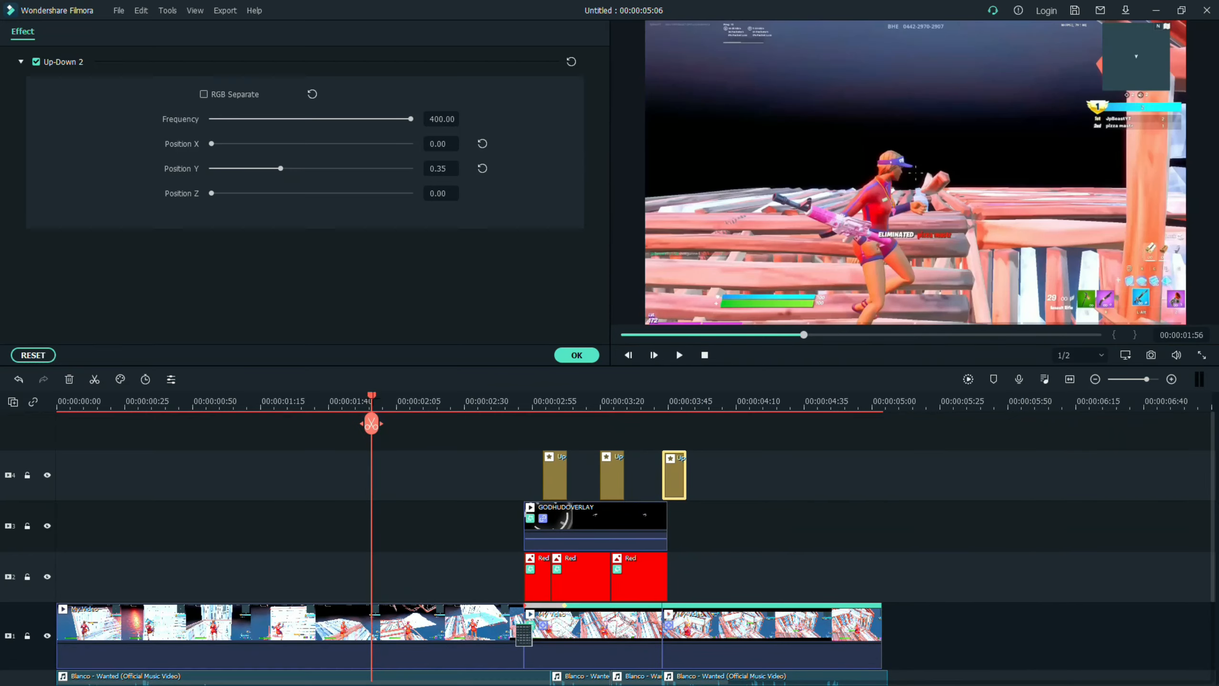
pyautogui.press('space')
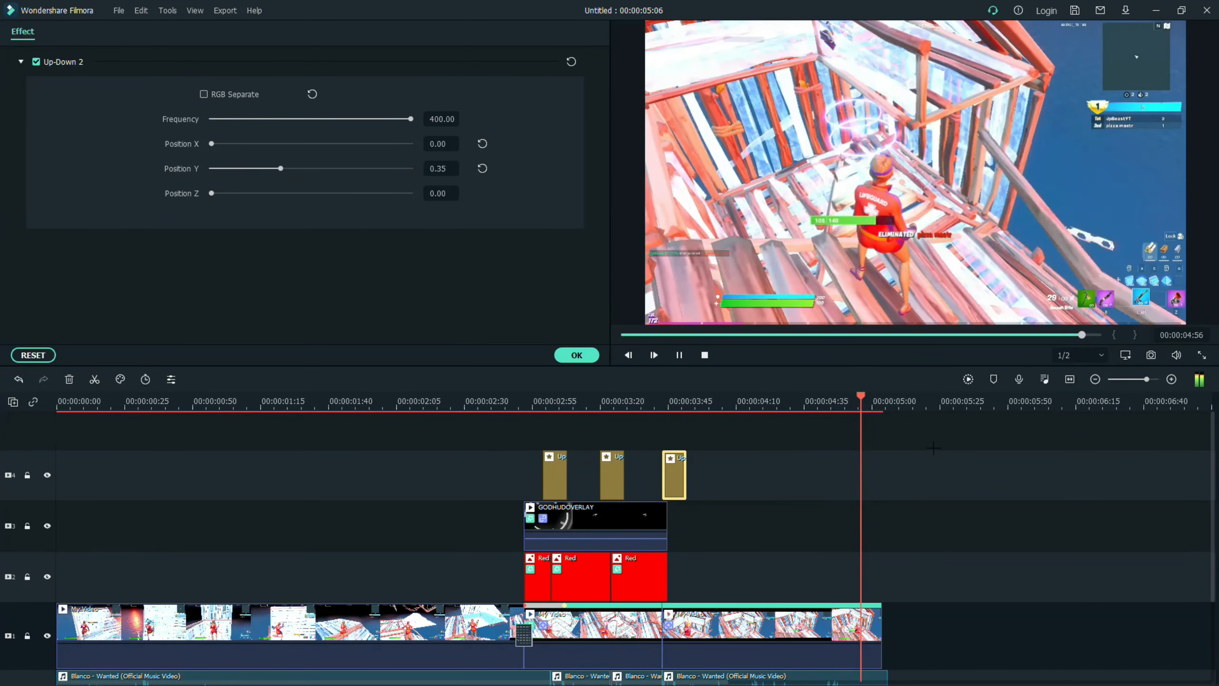
pyautogui.moveTo(889, 398); pyautogui.dragTo(621, 397)
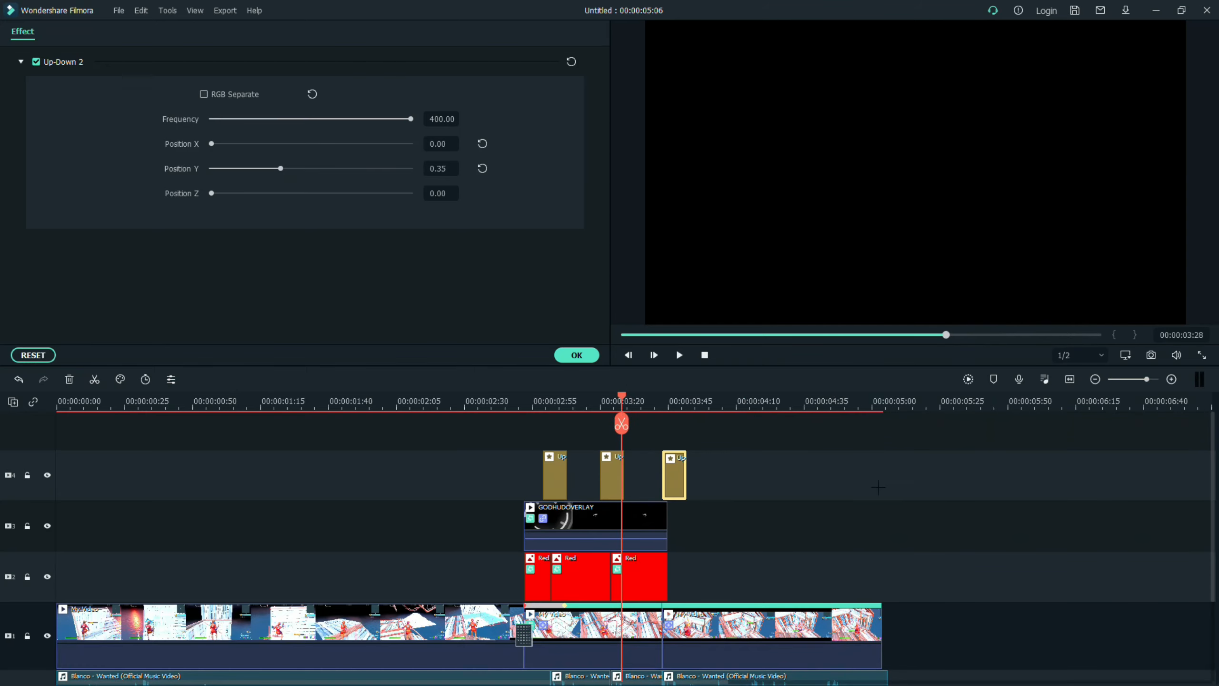
pyautogui.scroll(-1, 864, 485)
pyautogui.click(577, 355)
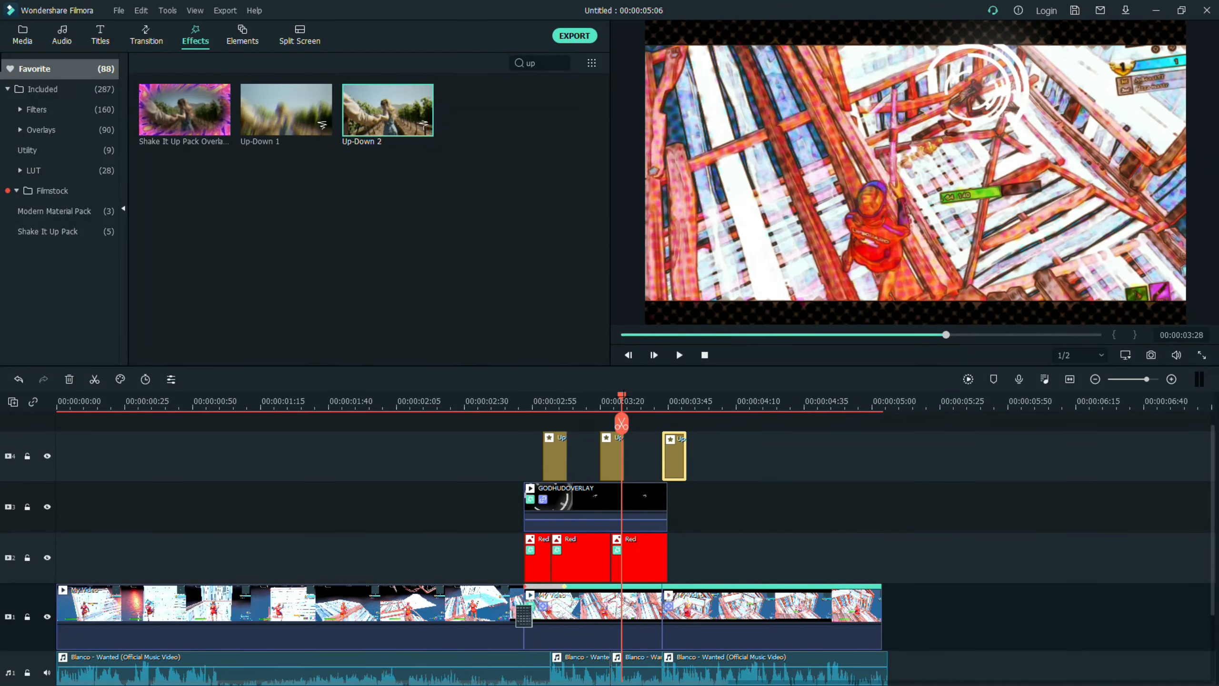
# Place the Gradient 1 sample color on a new track above the last Up-Down 2 clip and trim it to the video's end
pyautogui.moveTo(623, 395); pyautogui.dragTo(700, 423)
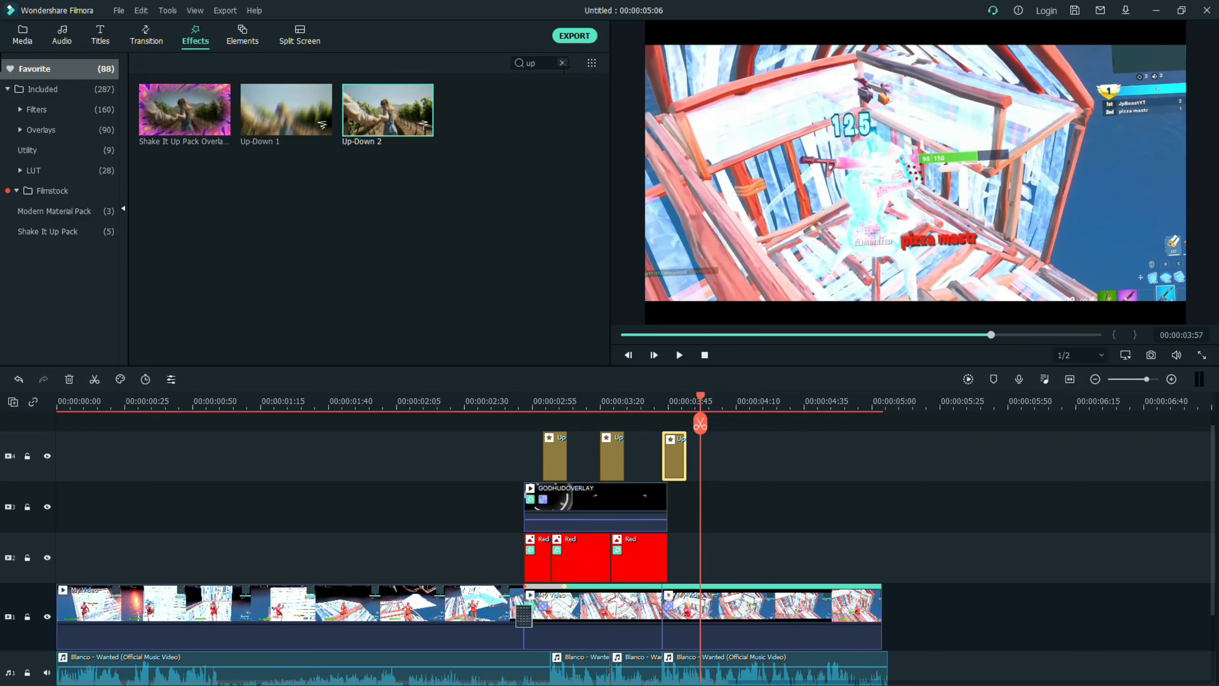
pyautogui.click(562, 63)
pyautogui.click(22, 35)
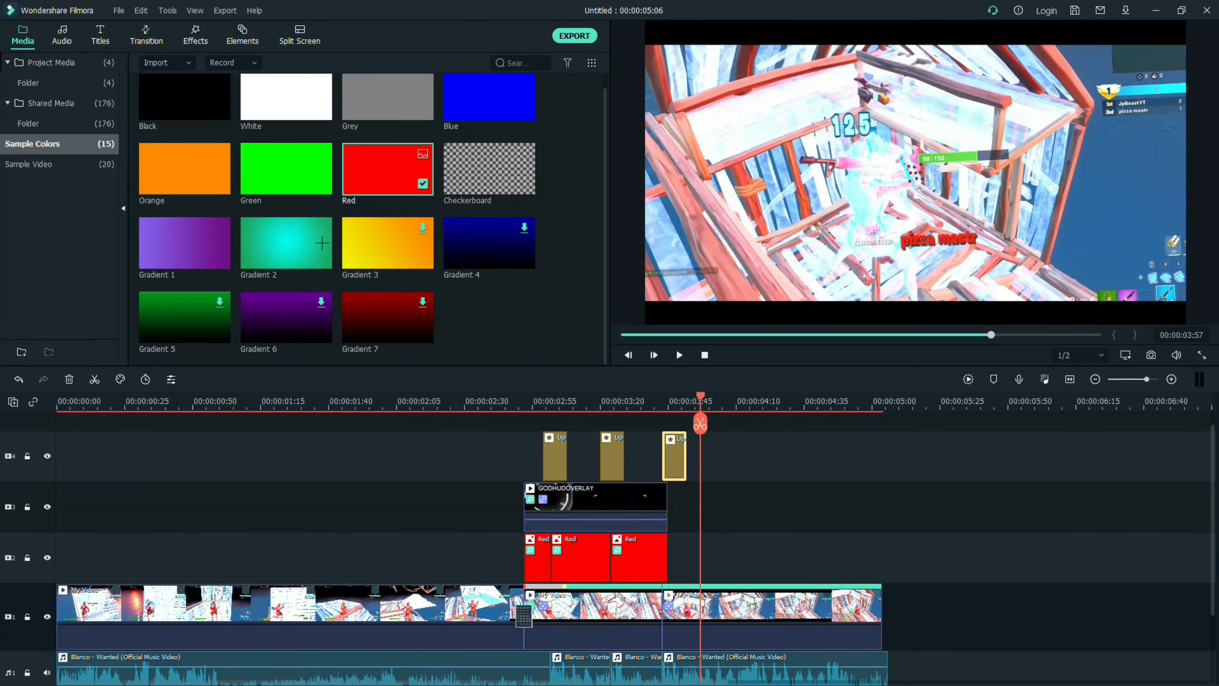
pyautogui.moveTo(185, 243); pyautogui.dragTo(665, 430)
pyautogui.hotkey('ctrl', 'z')
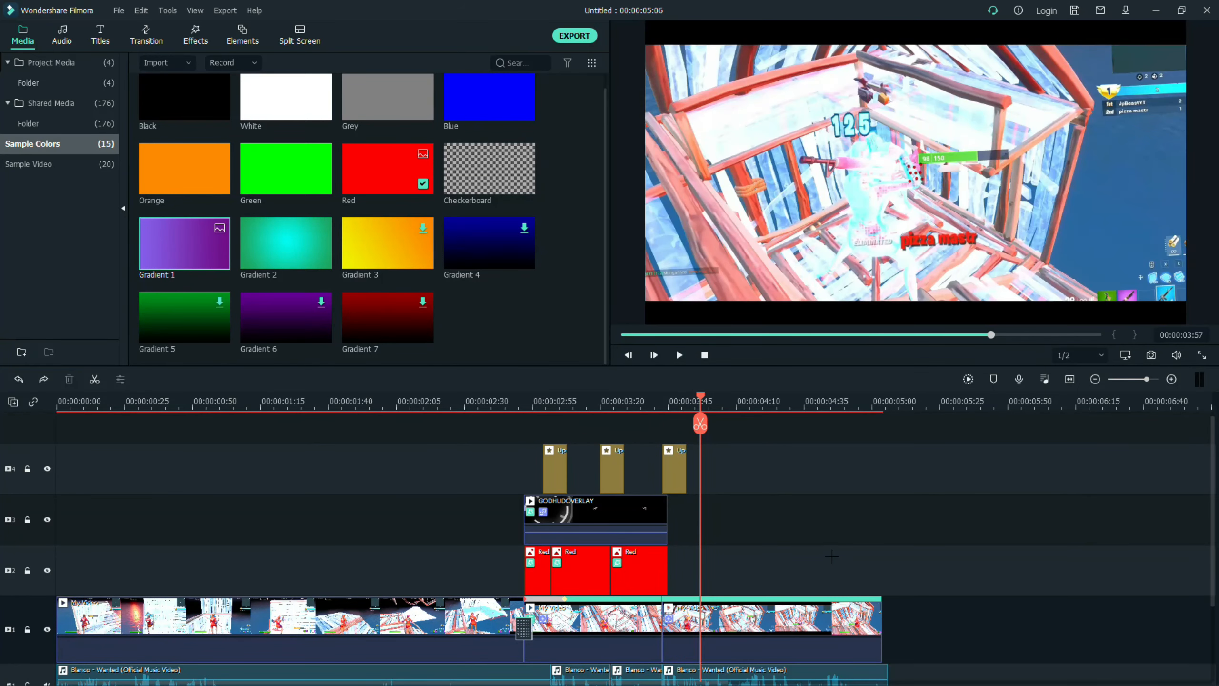
pyautogui.moveTo(199, 245); pyautogui.dragTo(667, 431)
pyautogui.moveTo(1003, 479); pyautogui.dragTo(880, 477)
# Close the Gradient 1 clip's compositing settings and place the White sample color on the track above it
pyautogui.doubleClick(722, 474)
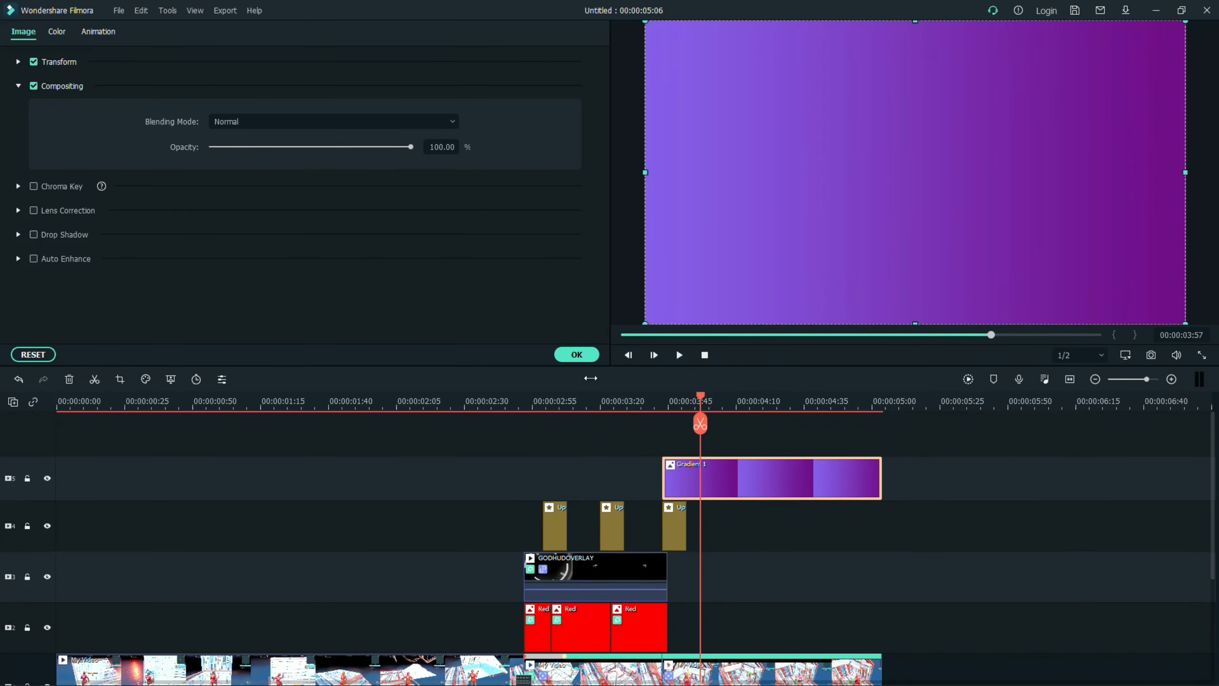
pyautogui.click(582, 355)
pyautogui.moveTo(286, 98); pyautogui.dragTo(756, 451)
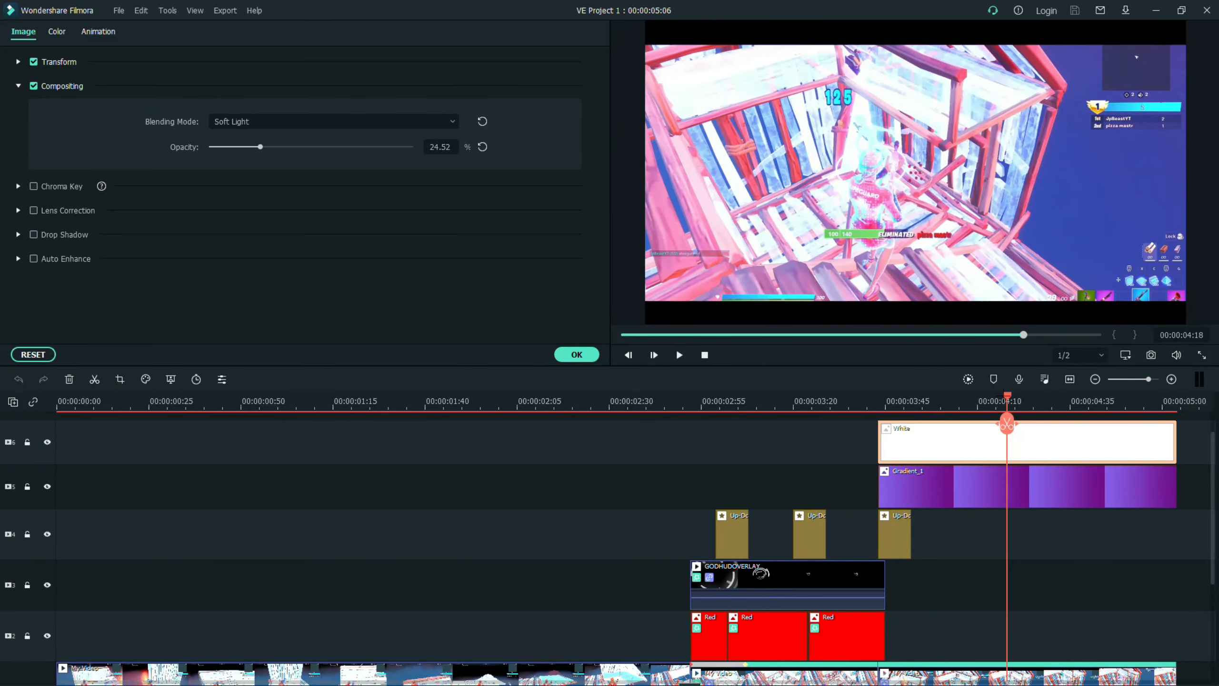
# Review the Gradient 1 clip's blending mode and opacity with the playhead at about 00:00:03:44, and close its settings
pyautogui.moveTo(1007, 423); pyautogui.dragTo(882, 424)
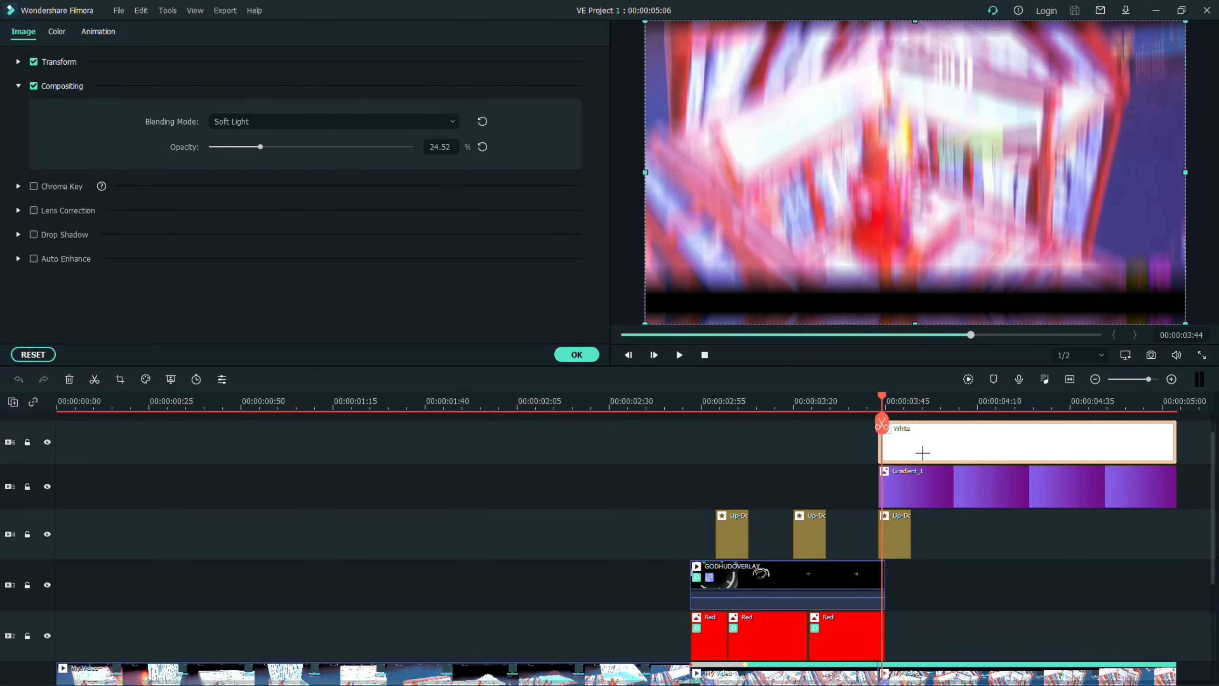
pyautogui.click(941, 483)
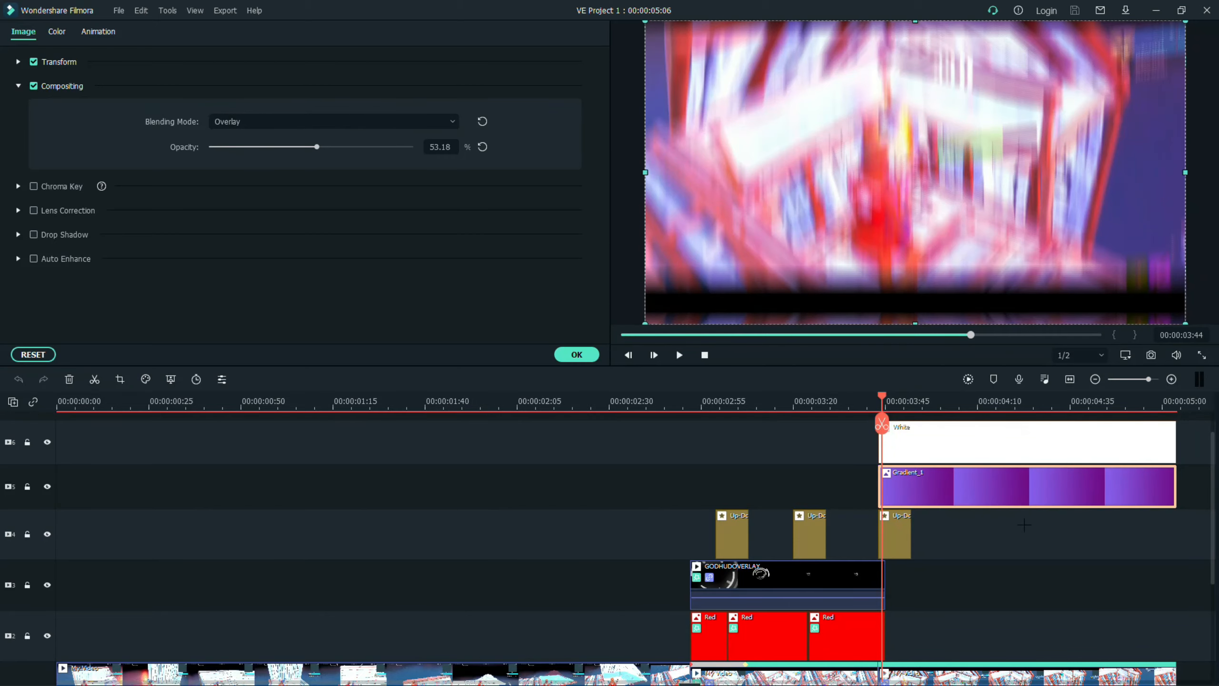
pyautogui.click(576, 355)
# Apply Dissolve transitions across most of the White and Gradient 1 clips up to their ends, and play back the section
pyautogui.click(195, 34)
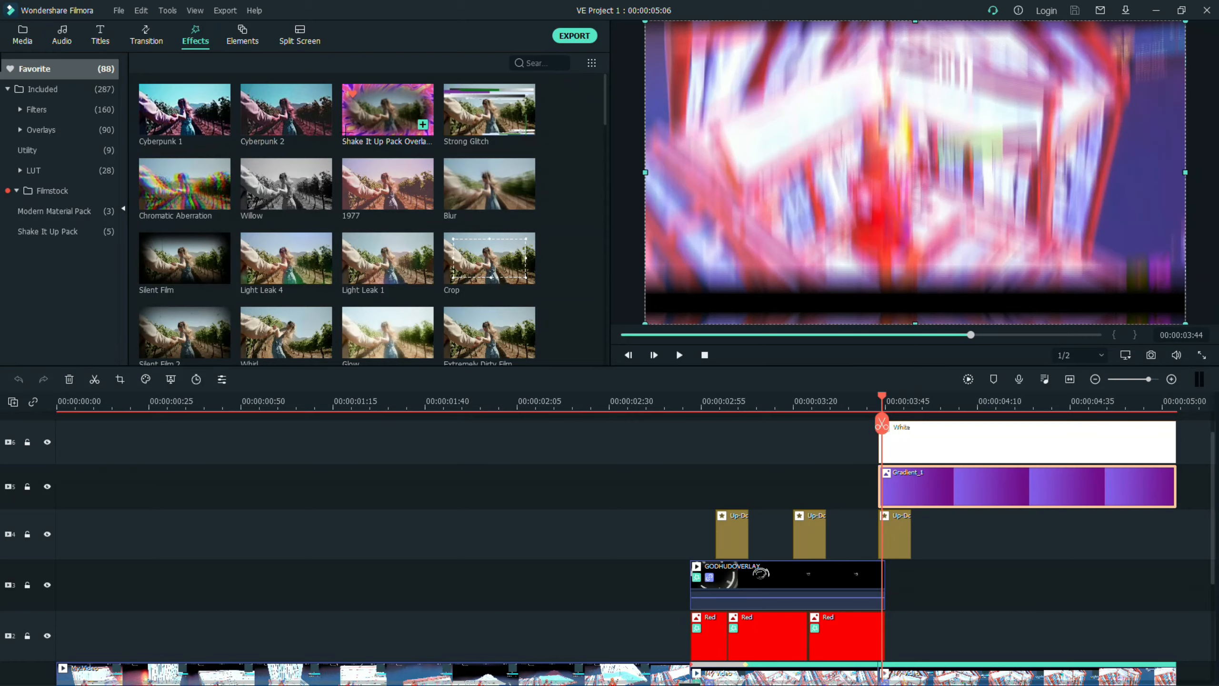
pyautogui.click(146, 36)
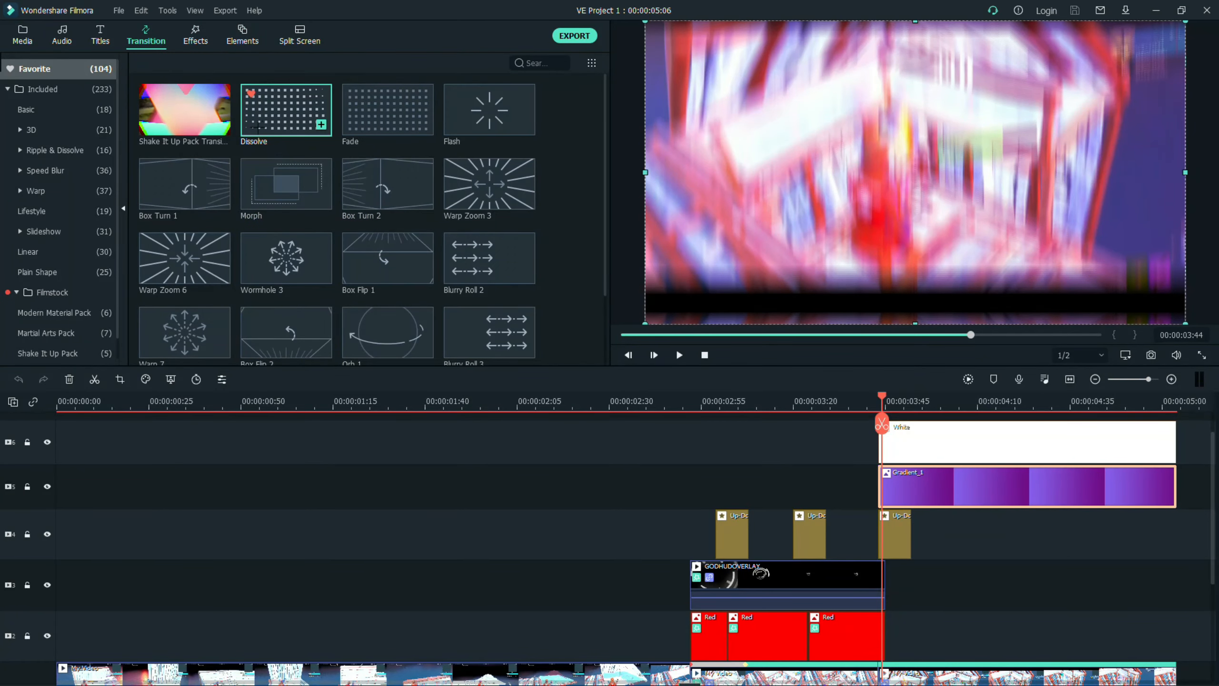
pyautogui.moveTo(286, 110); pyautogui.dragTo(921, 441)
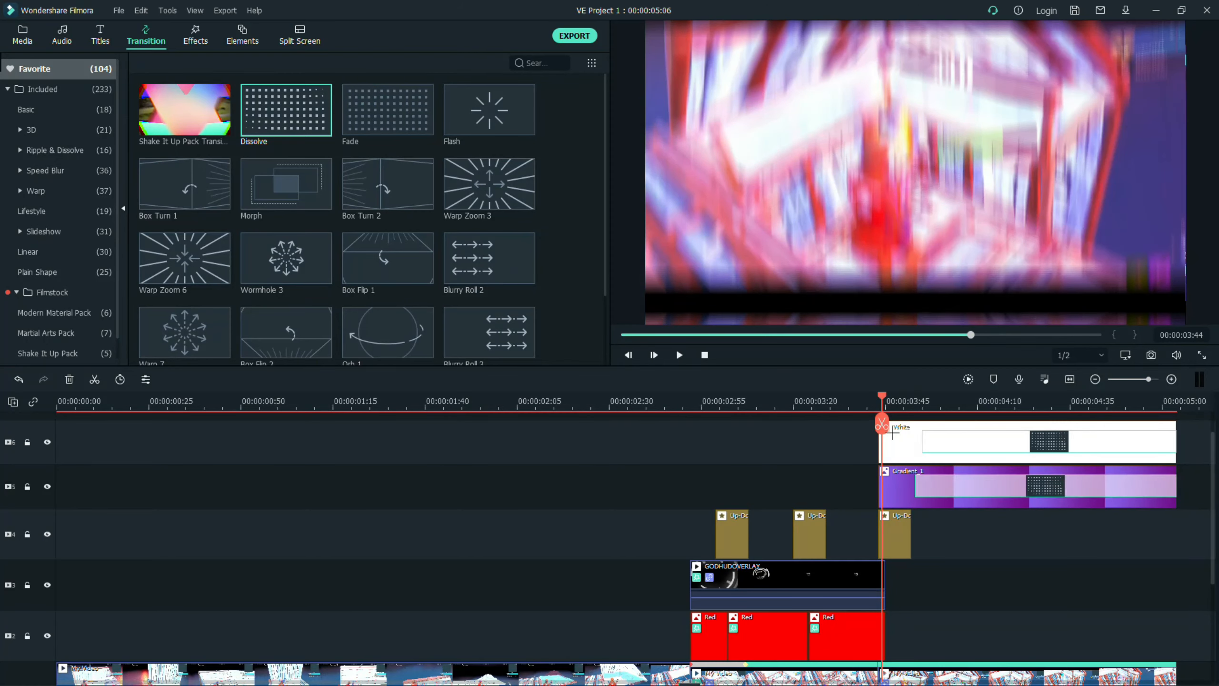
pyautogui.moveTo(881, 425); pyautogui.dragTo(827, 423)
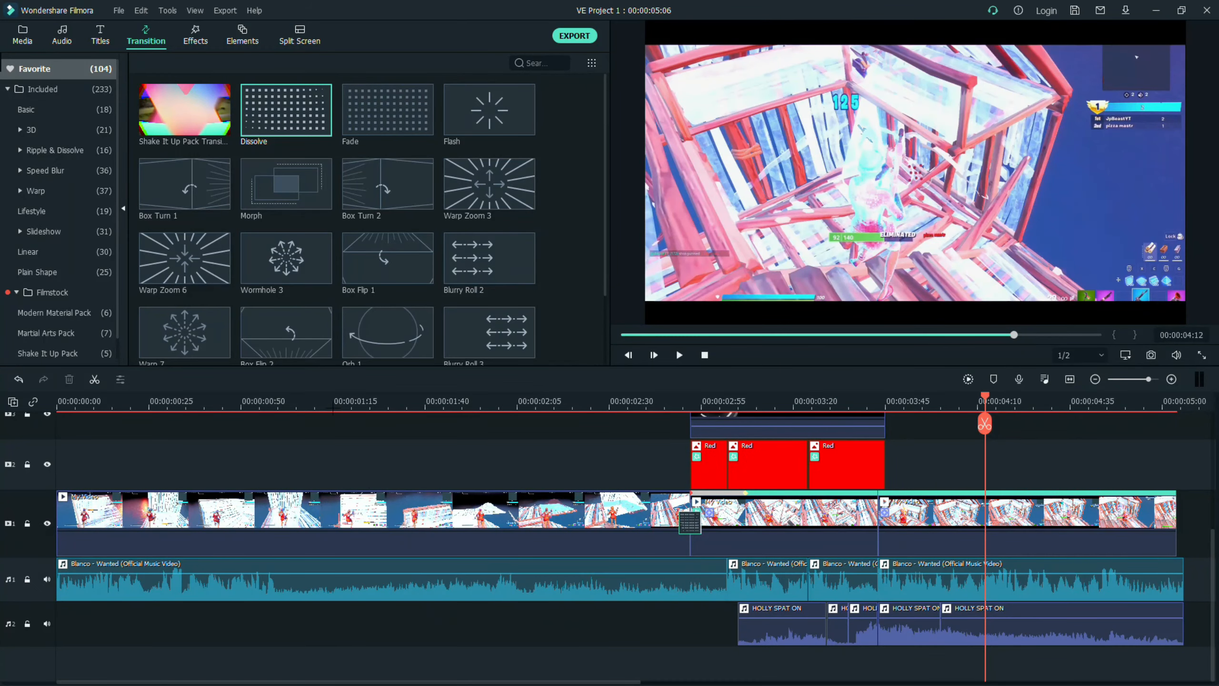
# Find SWOOSH MAIN in My Music, add it to audio track 3 and shift it to finish at the video's end
pyautogui.click(195, 34)
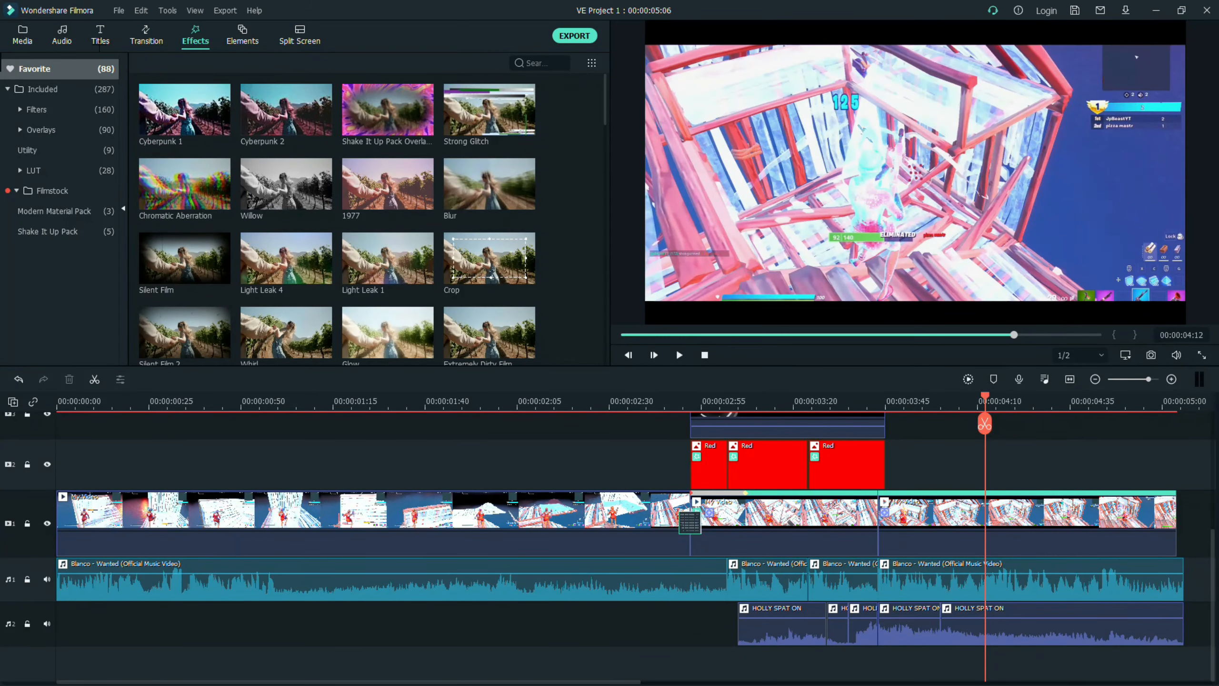
pyautogui.click(61, 36)
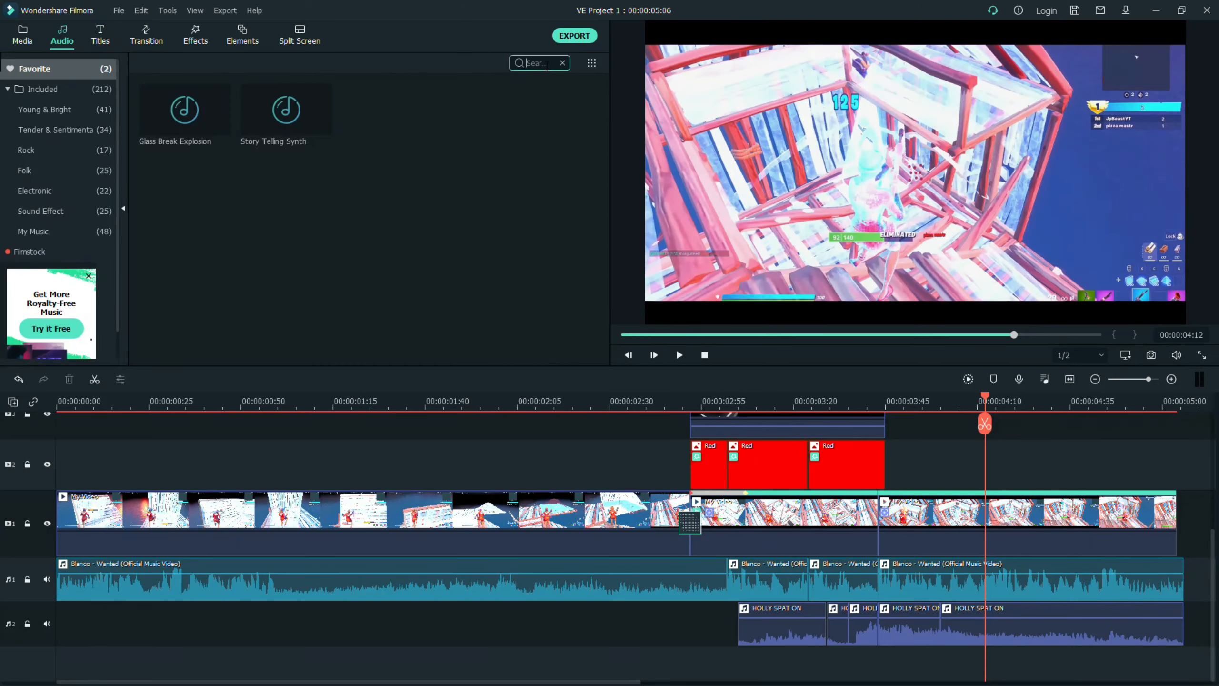
pyautogui.click(36, 231)
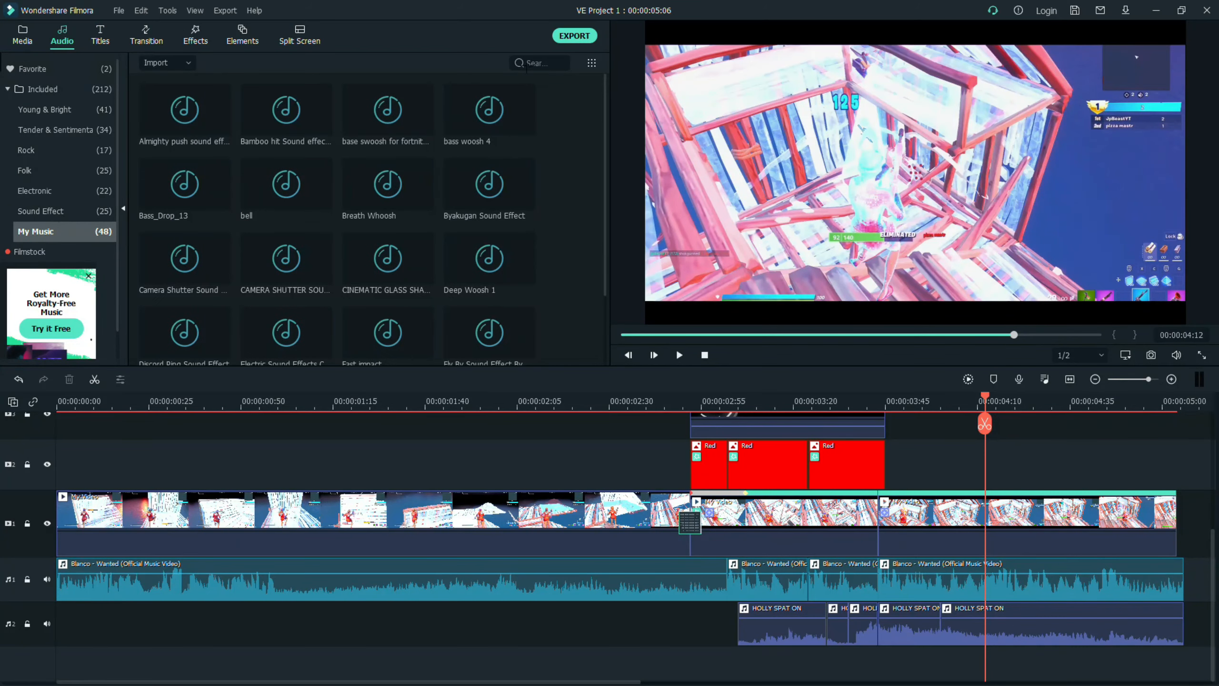
pyautogui.write('mai')
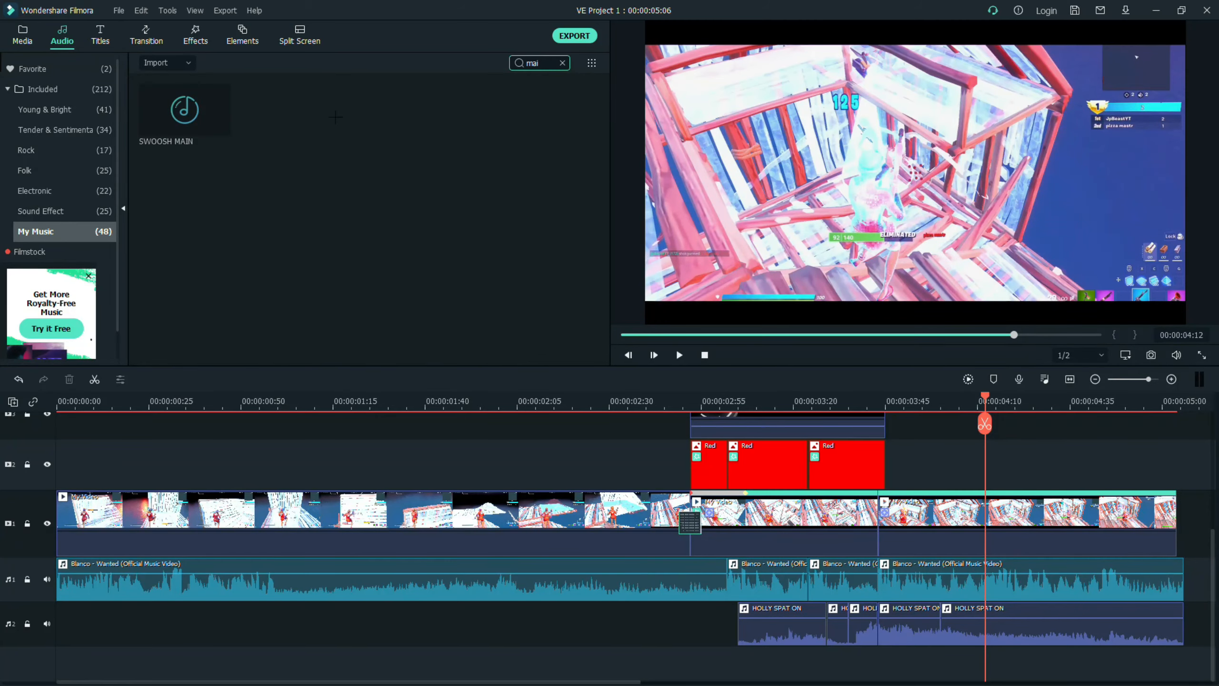
pyautogui.moveTo(184, 109); pyautogui.dragTo(694, 675)
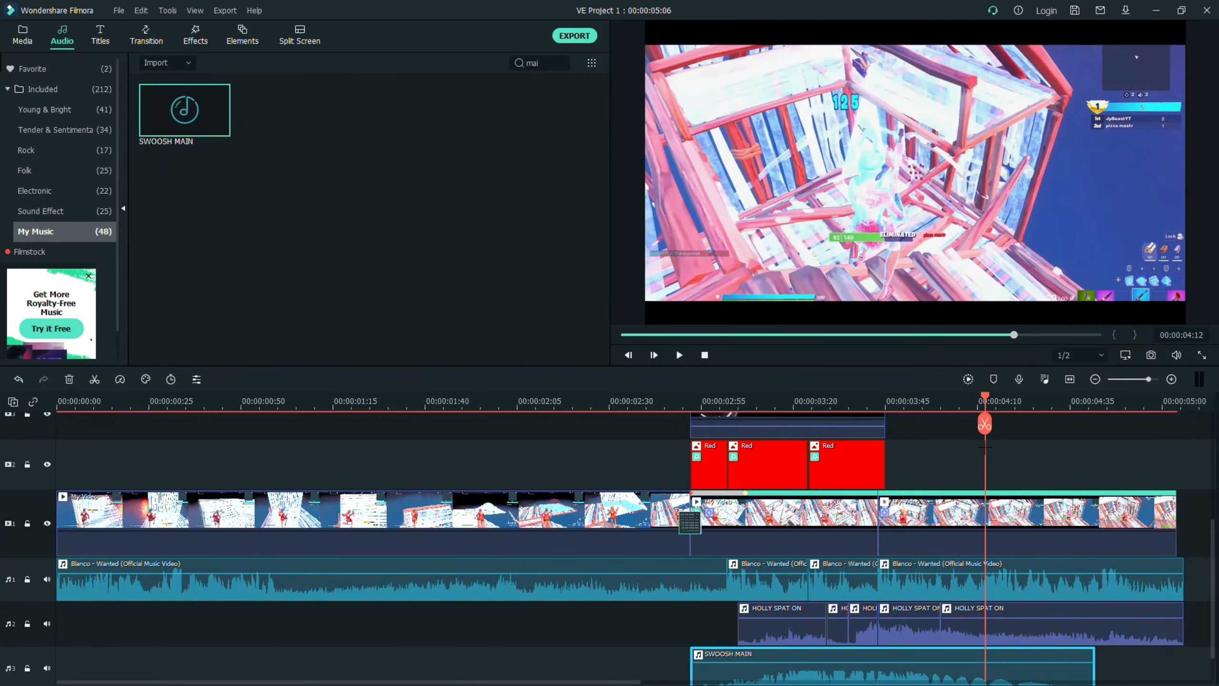
pyautogui.scroll(2, 985, 448)
pyautogui.scroll(-3, 985, 447)
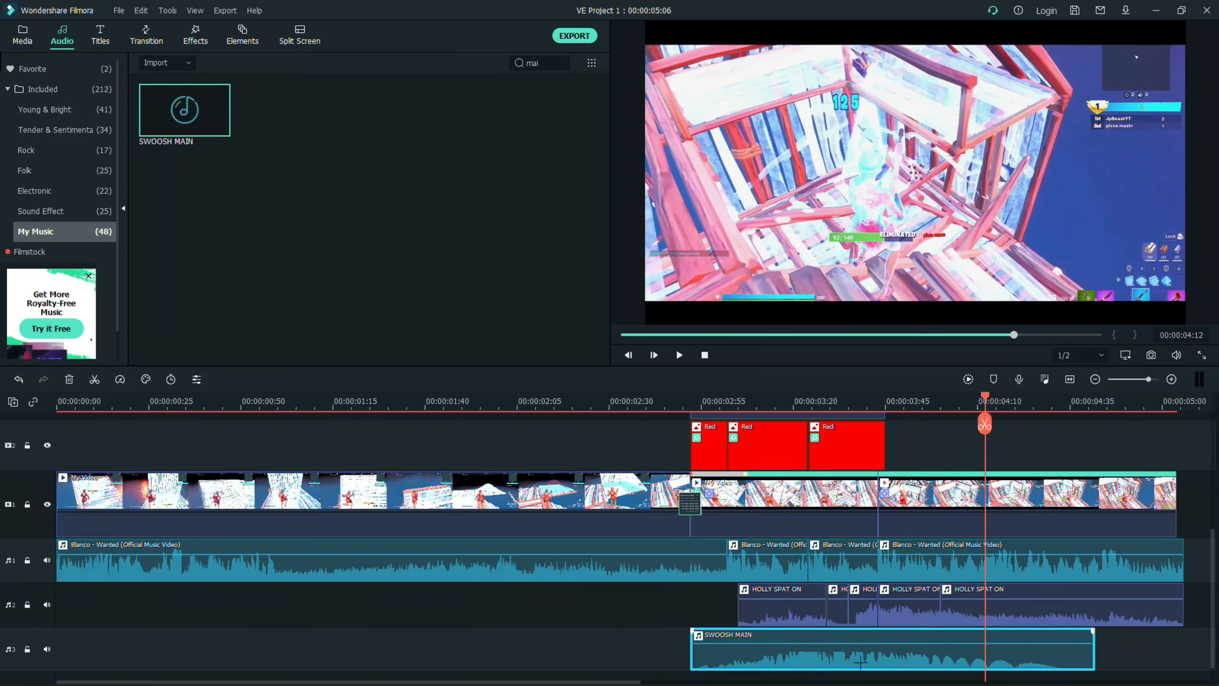
pyautogui.moveTo(849, 664); pyautogui.dragTo(907, 660)
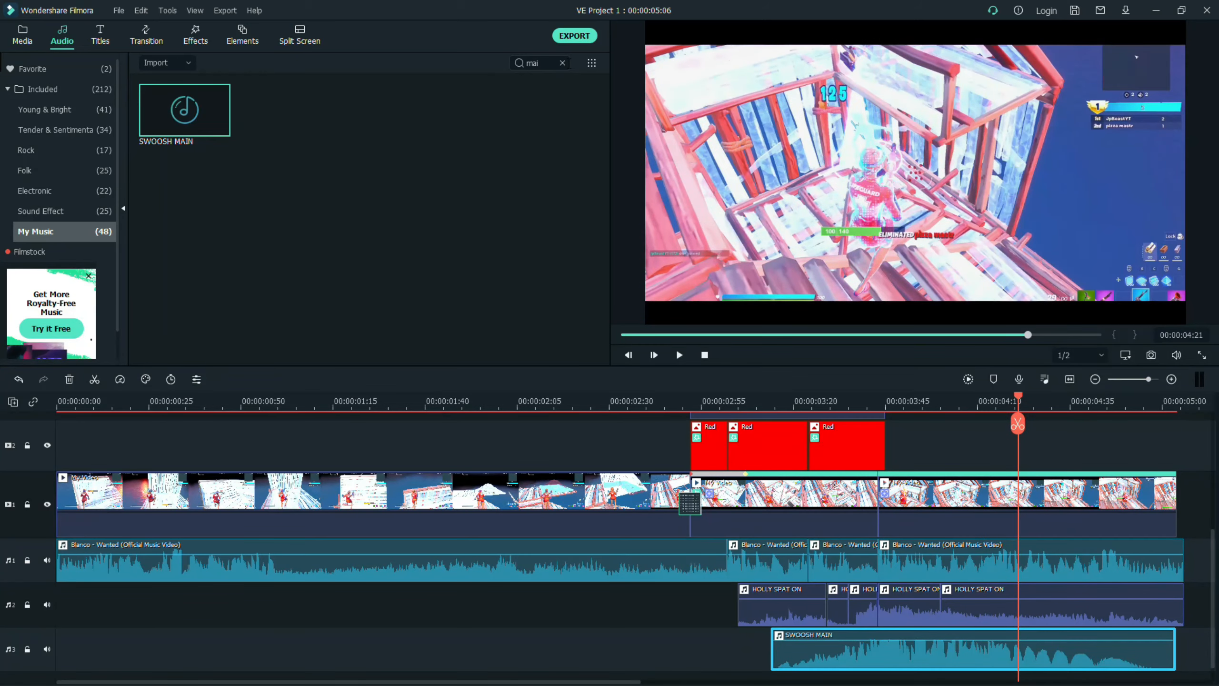
# Preview the Sword Draw and Sword Slash sound effects, and place Sword Slash on audio track 4 starting at about 00:00:02:26
pyautogui.click(561, 62)
pyautogui.write('swo')
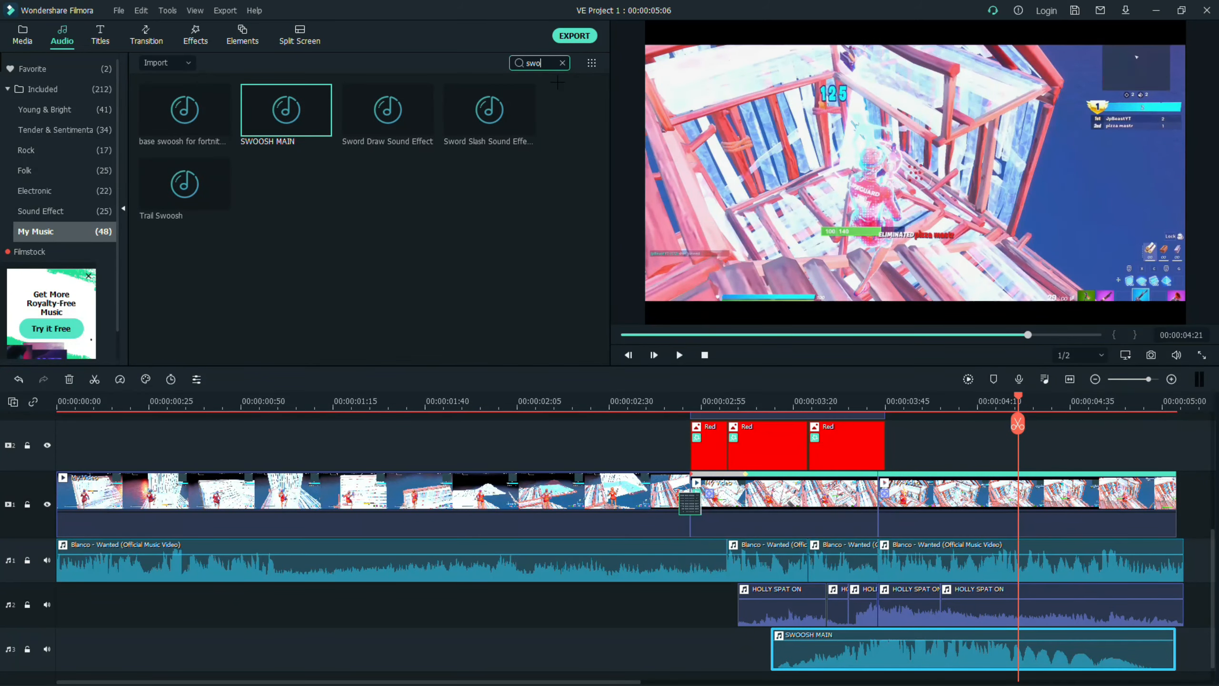
pyautogui.doubleClick(401, 124)
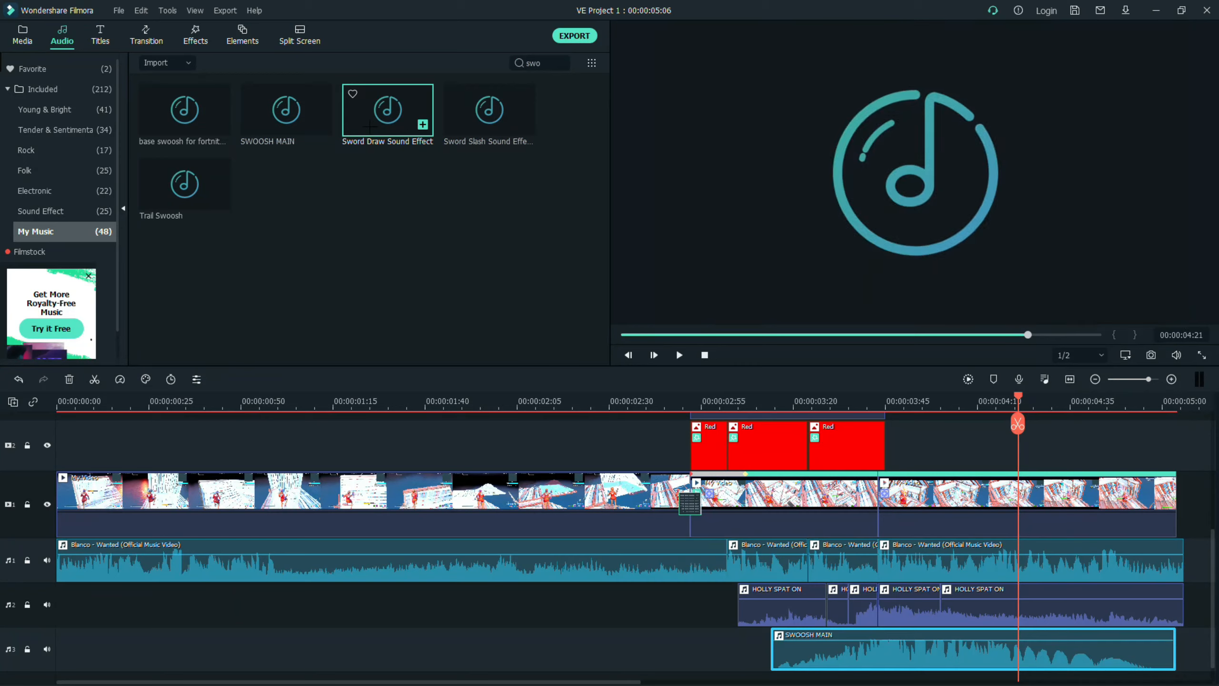
pyautogui.doubleClick(471, 126)
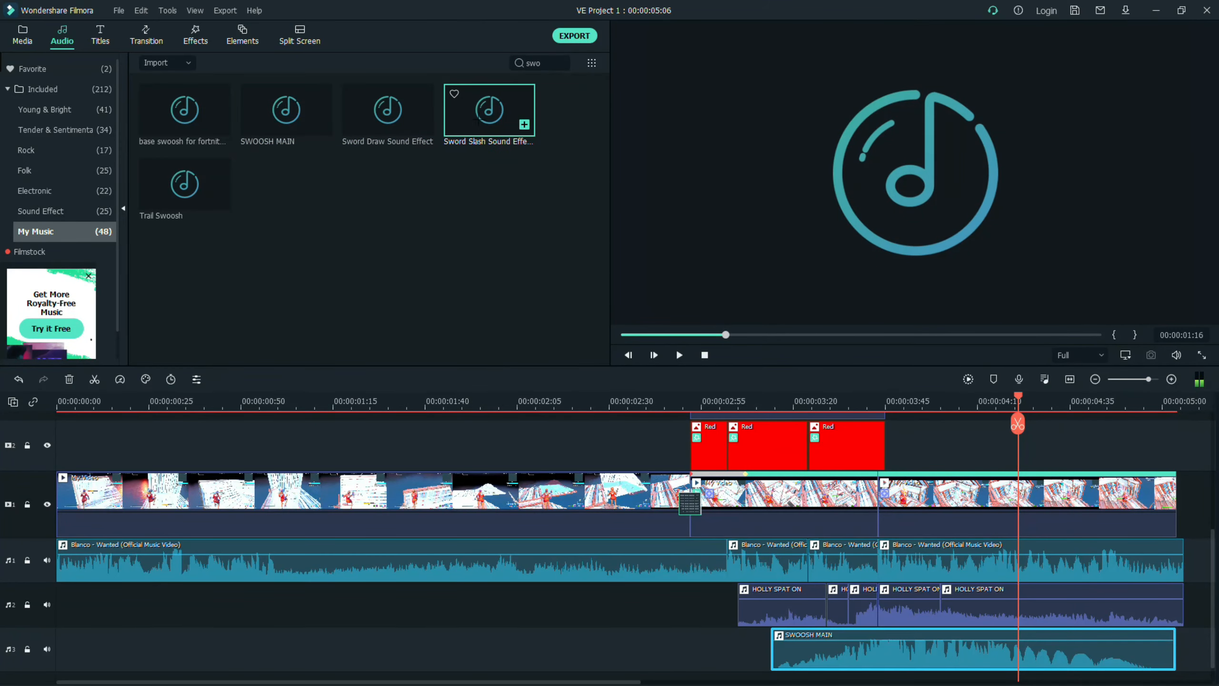
pyautogui.moveTo(480, 124); pyautogui.dragTo(628, 671)
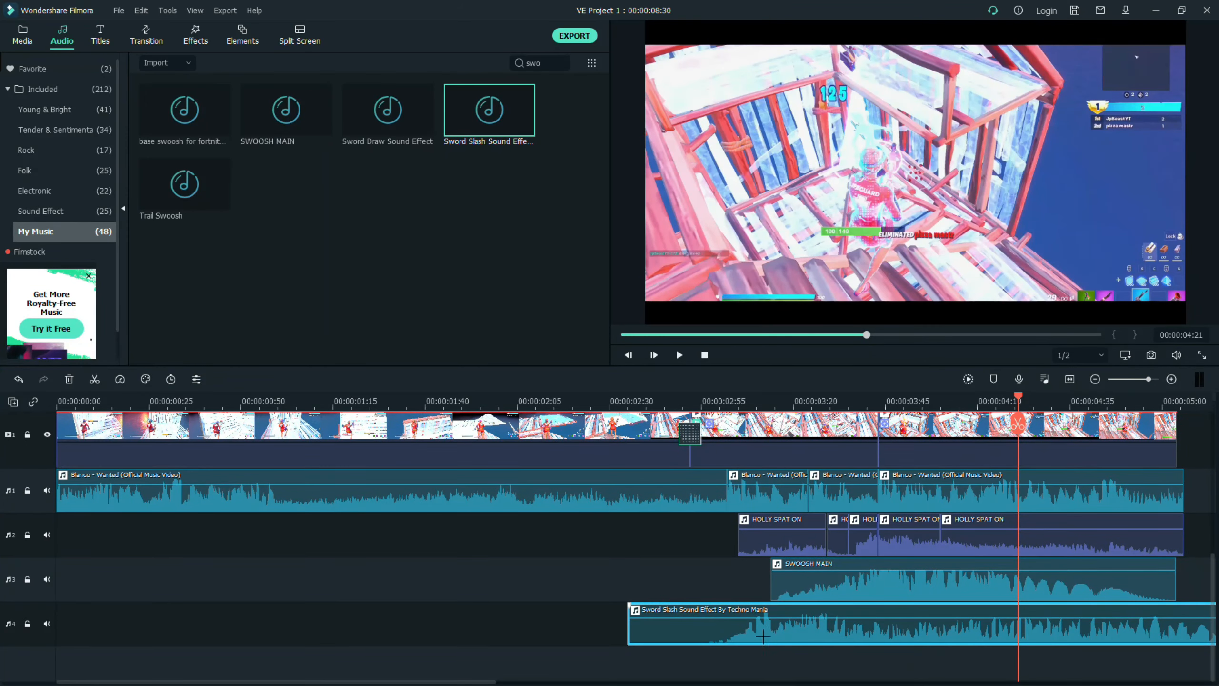
pyautogui.moveTo(770, 636); pyautogui.dragTo(738, 636)
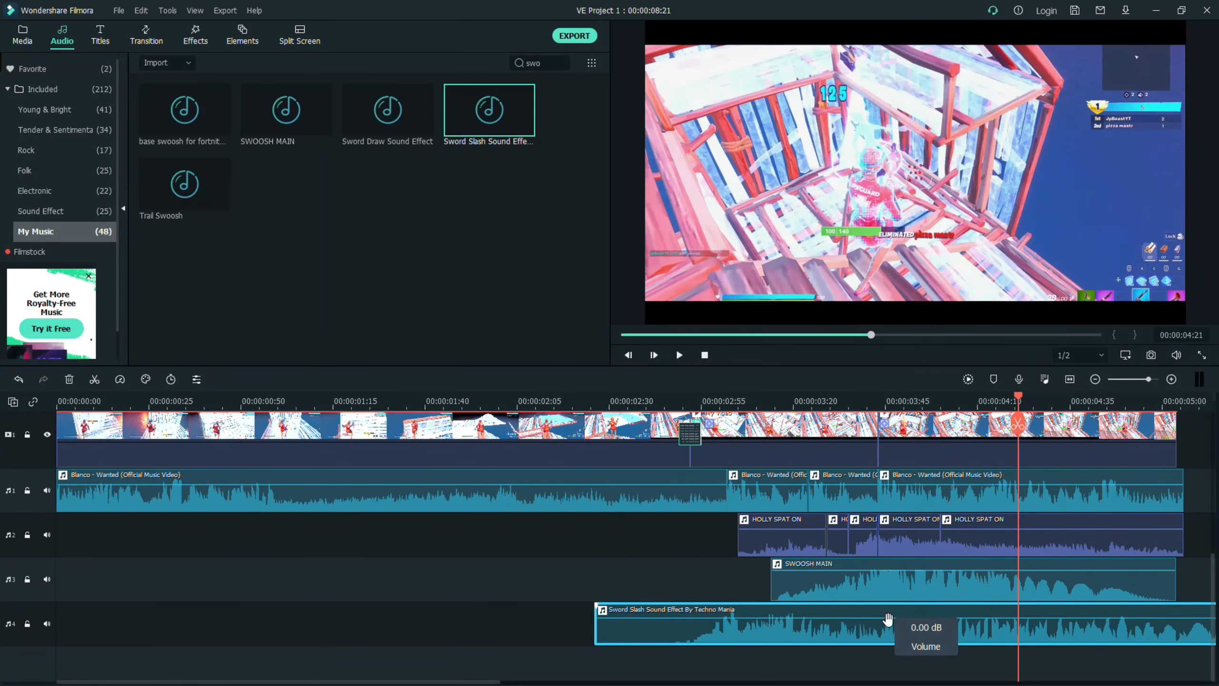
# Lower the Sword Slash clip's volume and play back the edit from about 00:00:02:44
pyautogui.moveTo(887, 618); pyautogui.dragTo(882, 626)
pyautogui.moveTo(1018, 403); pyautogui.dragTo(623, 473)
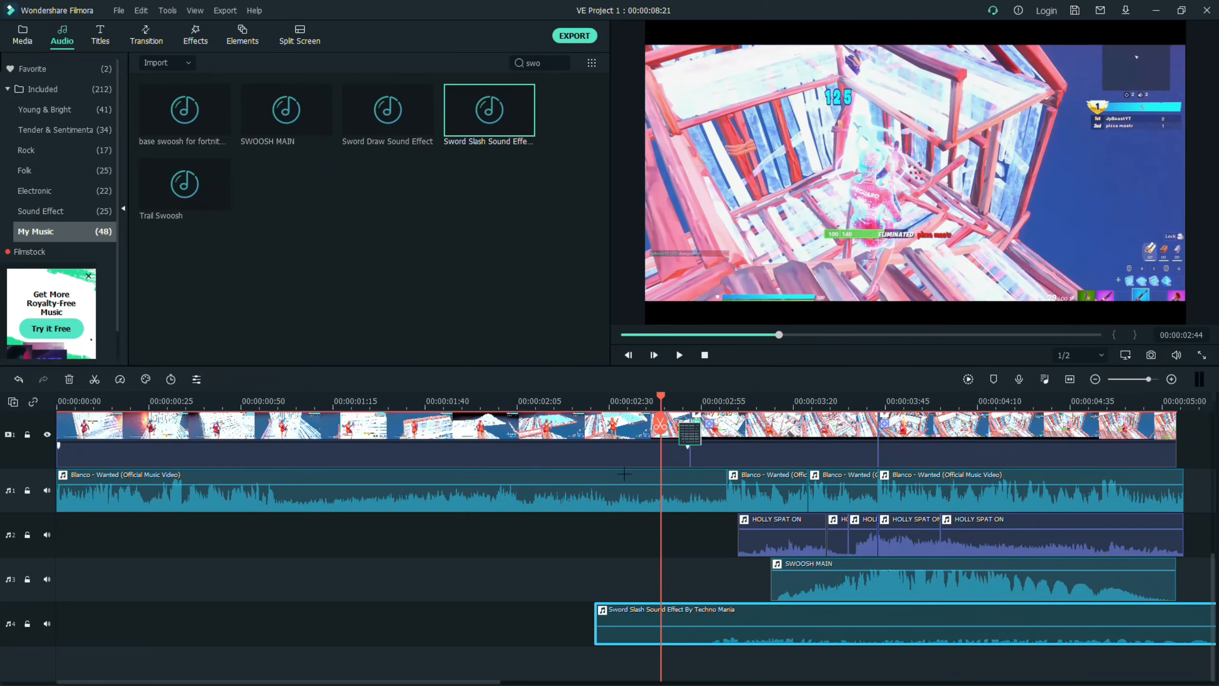
pyautogui.press('space')
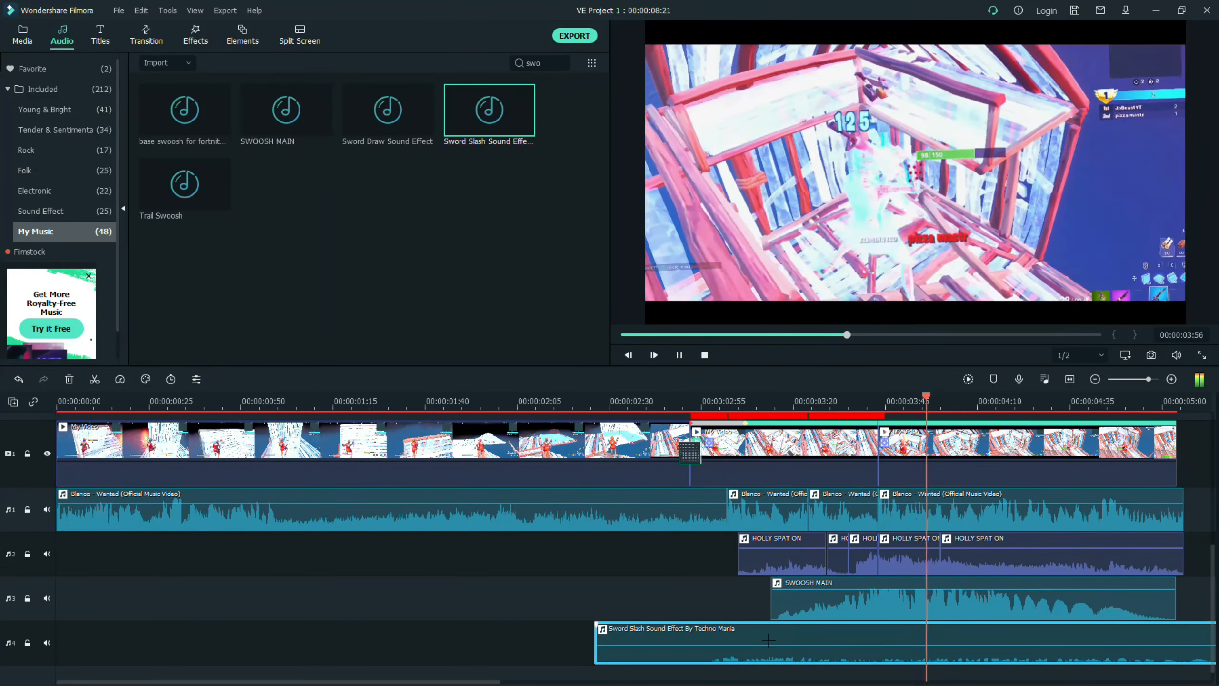
# Raise the Sword Slash clip's volume slightly and replay the section from about 00:00:02:42
pyautogui.moveTo(740, 653); pyautogui.dragTo(744, 642)
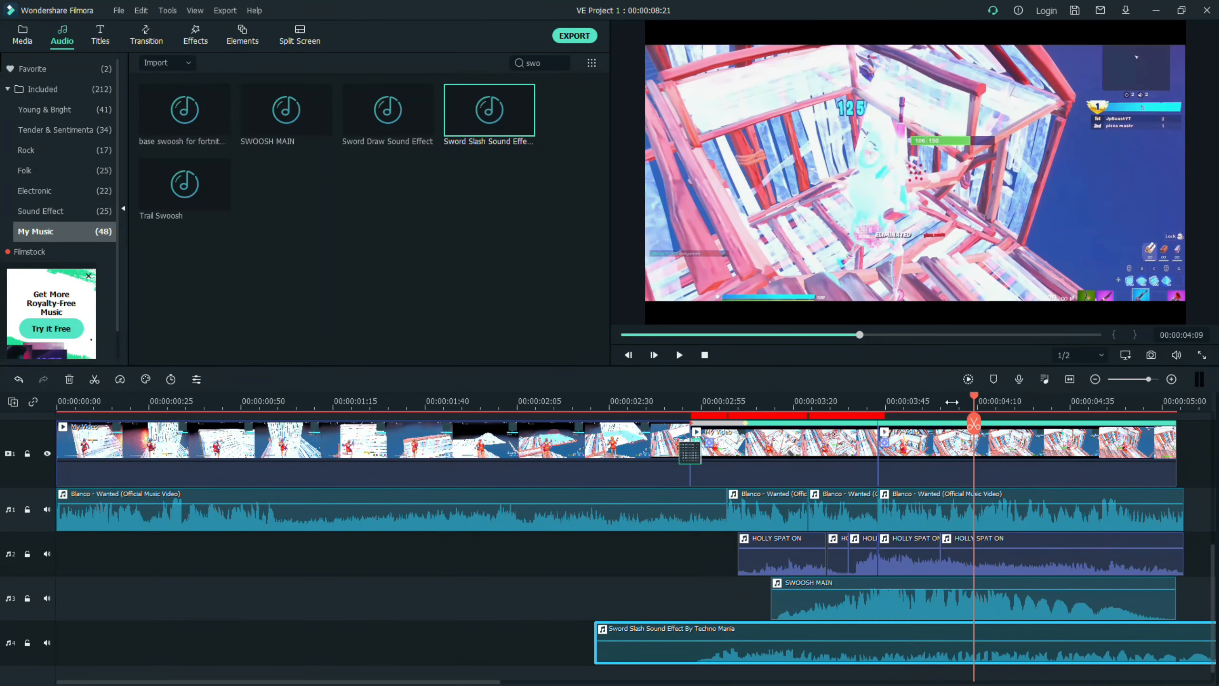
pyautogui.moveTo(974, 422); pyautogui.dragTo(653, 425)
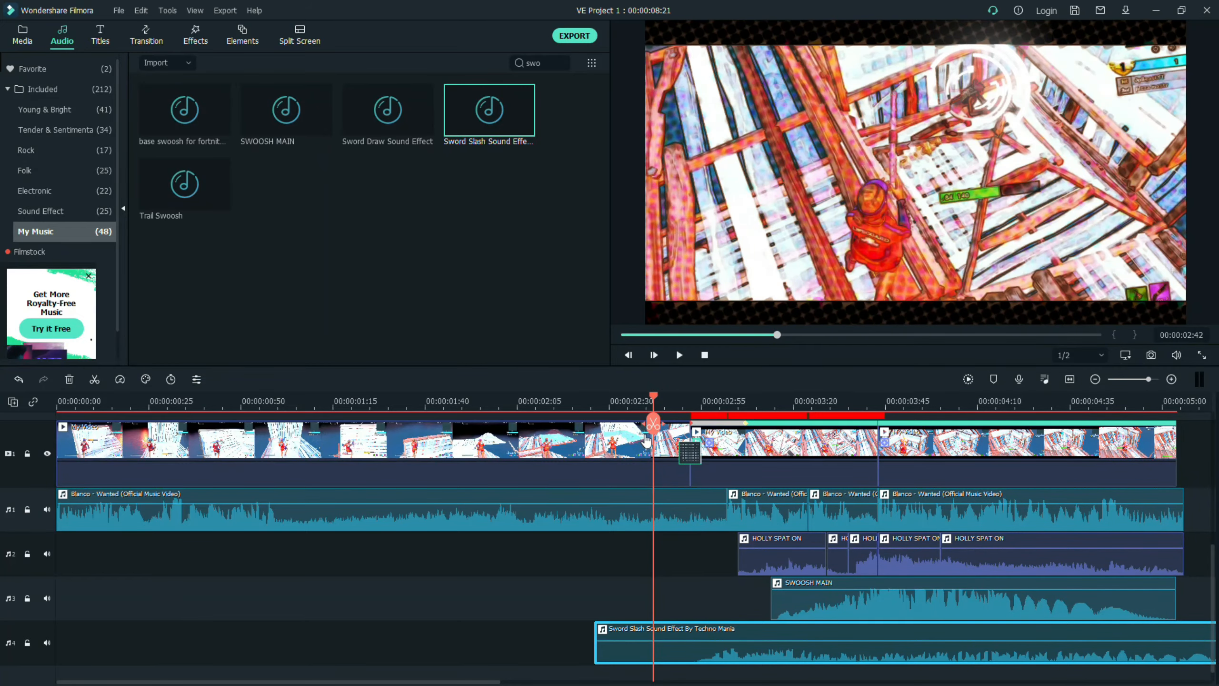
pyautogui.press('space')
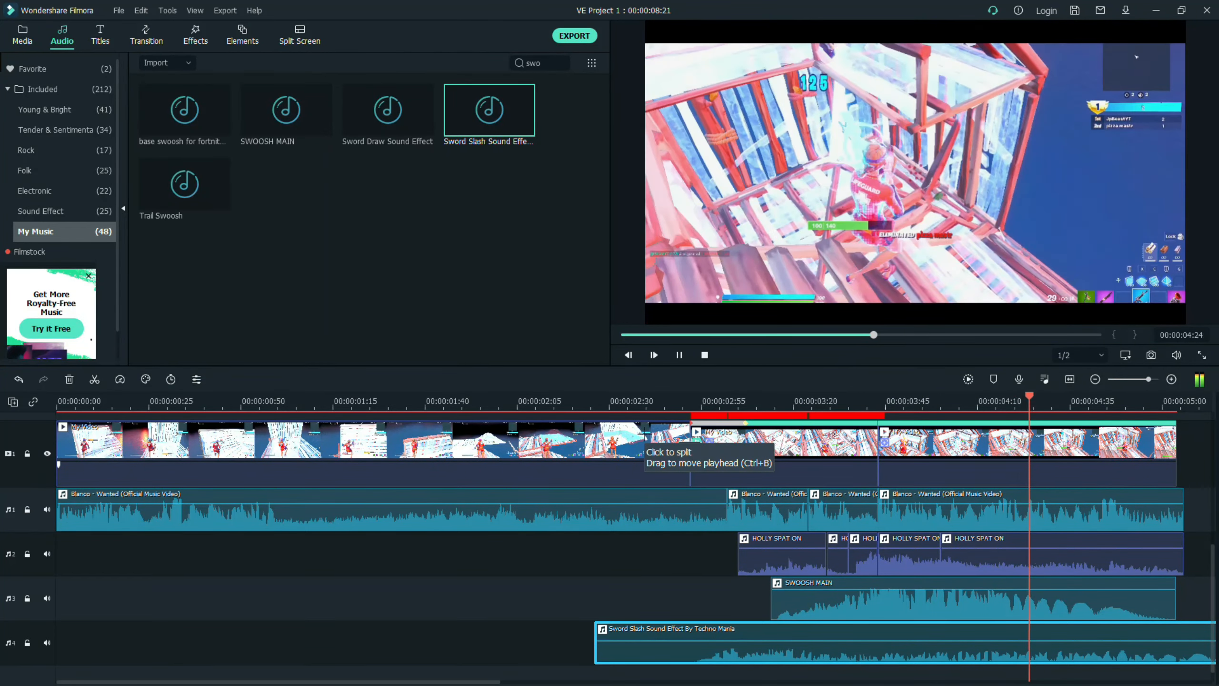
pyautogui.press('space')
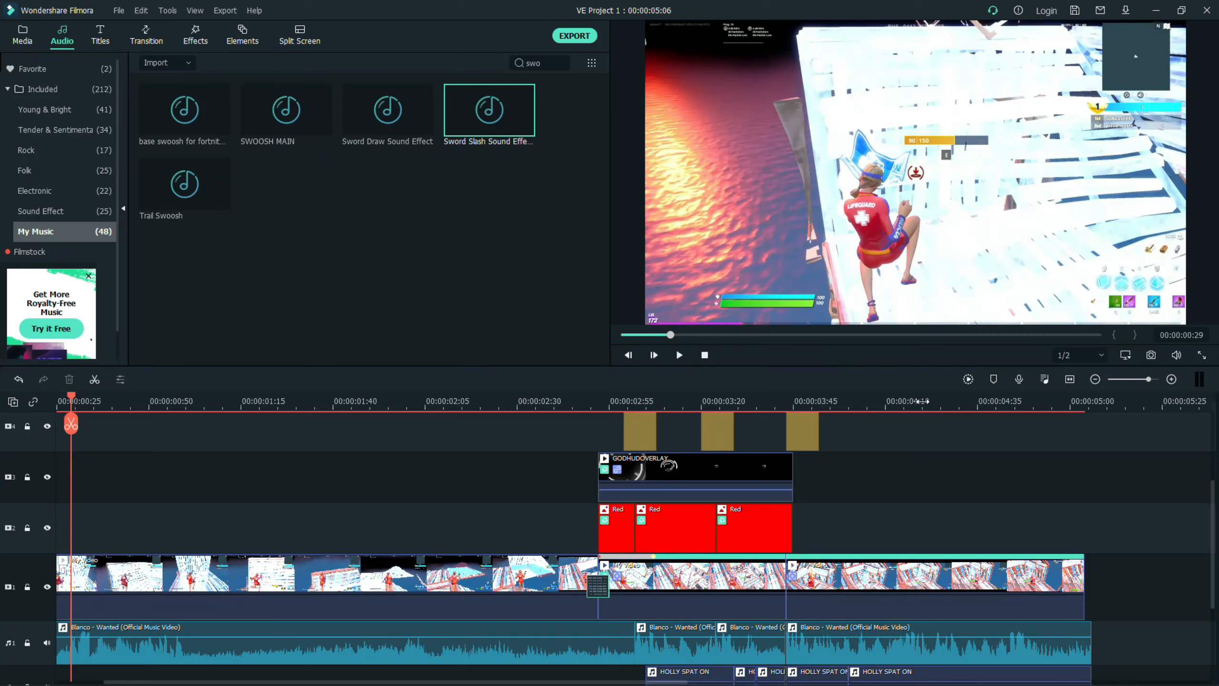